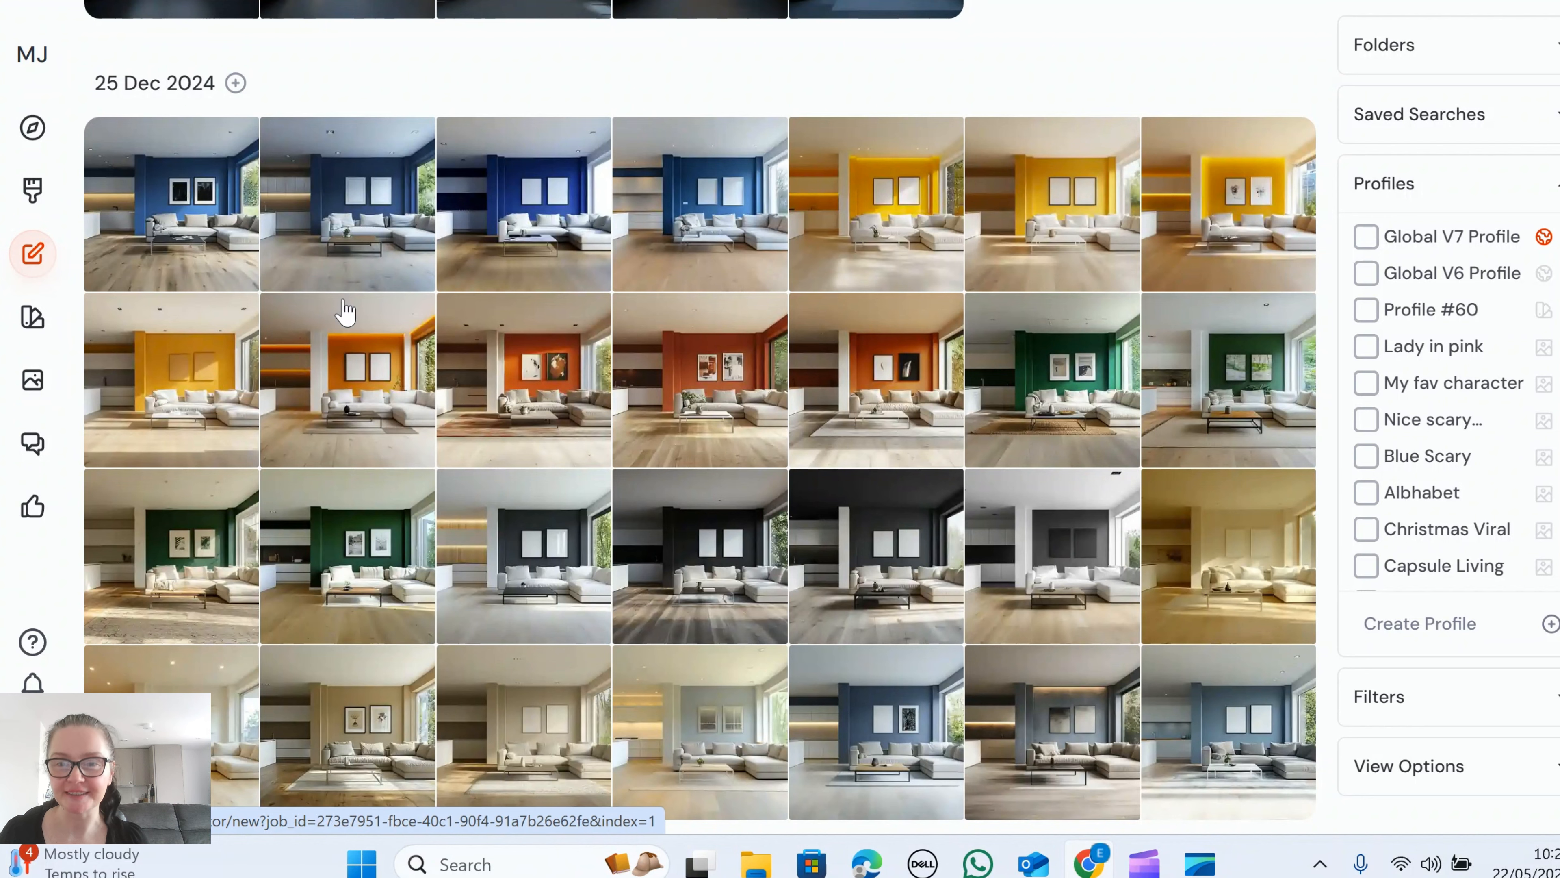
Step: Open the original grey living room and kitchen image in the editor and switch to Retexture mode
click(284, 139)
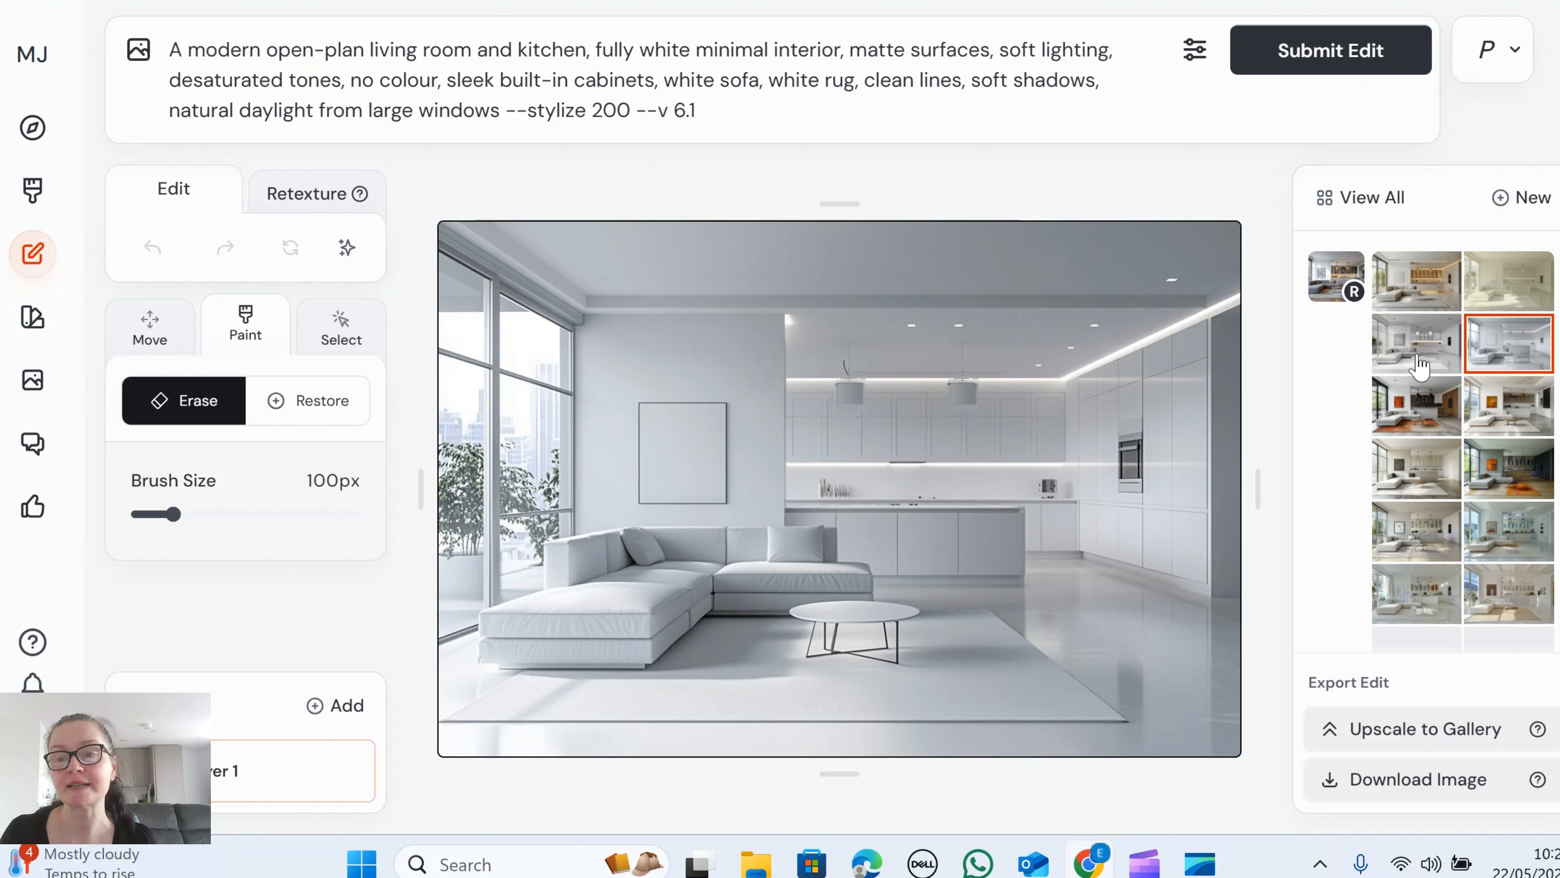
click(1329, 281)
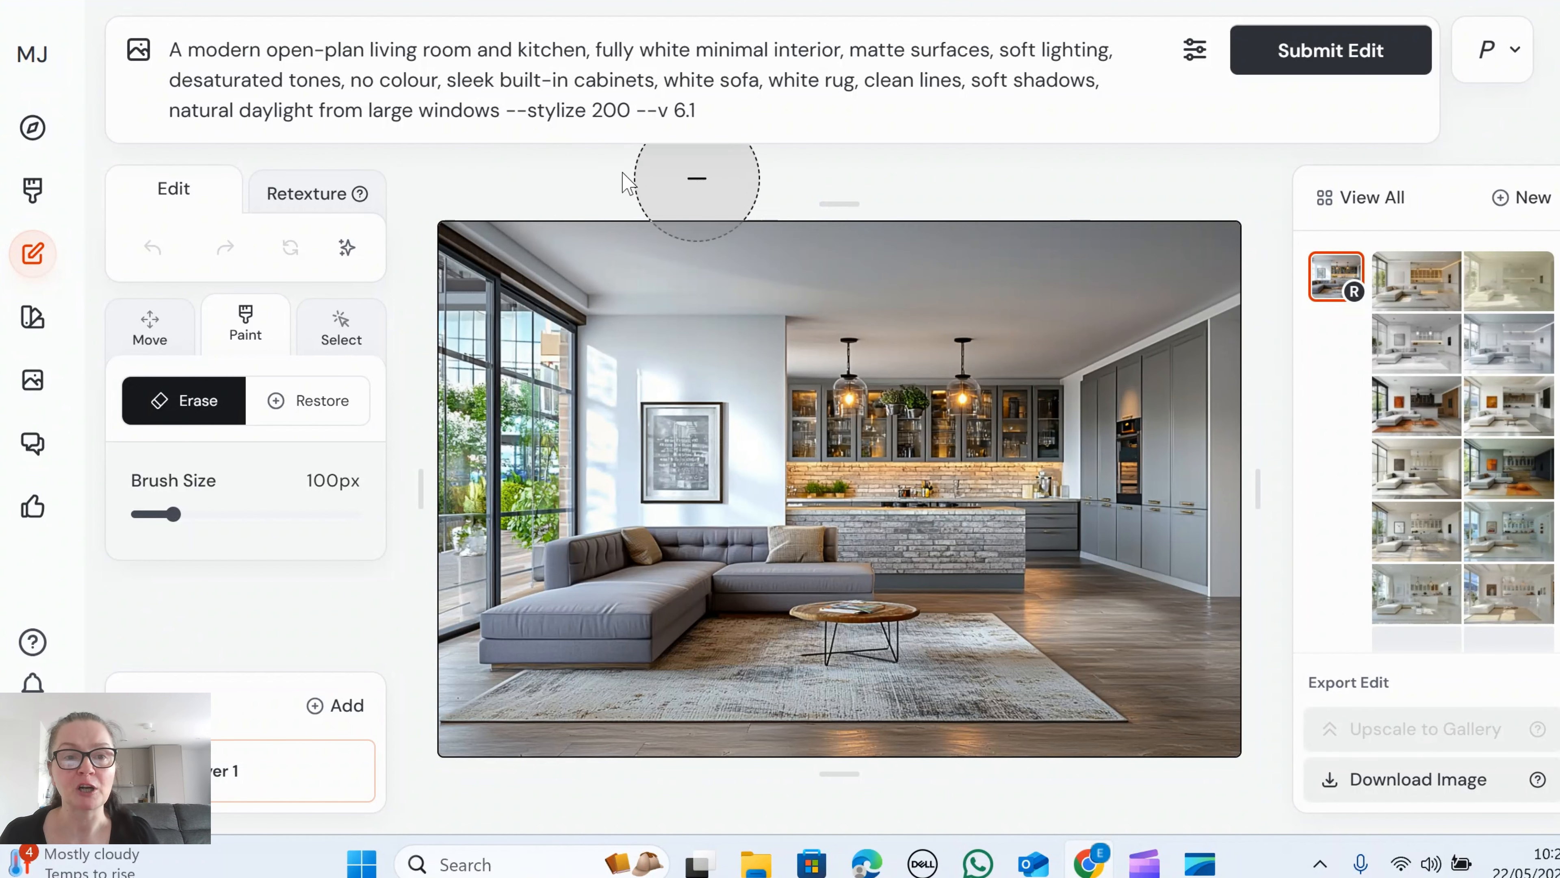
click(309, 195)
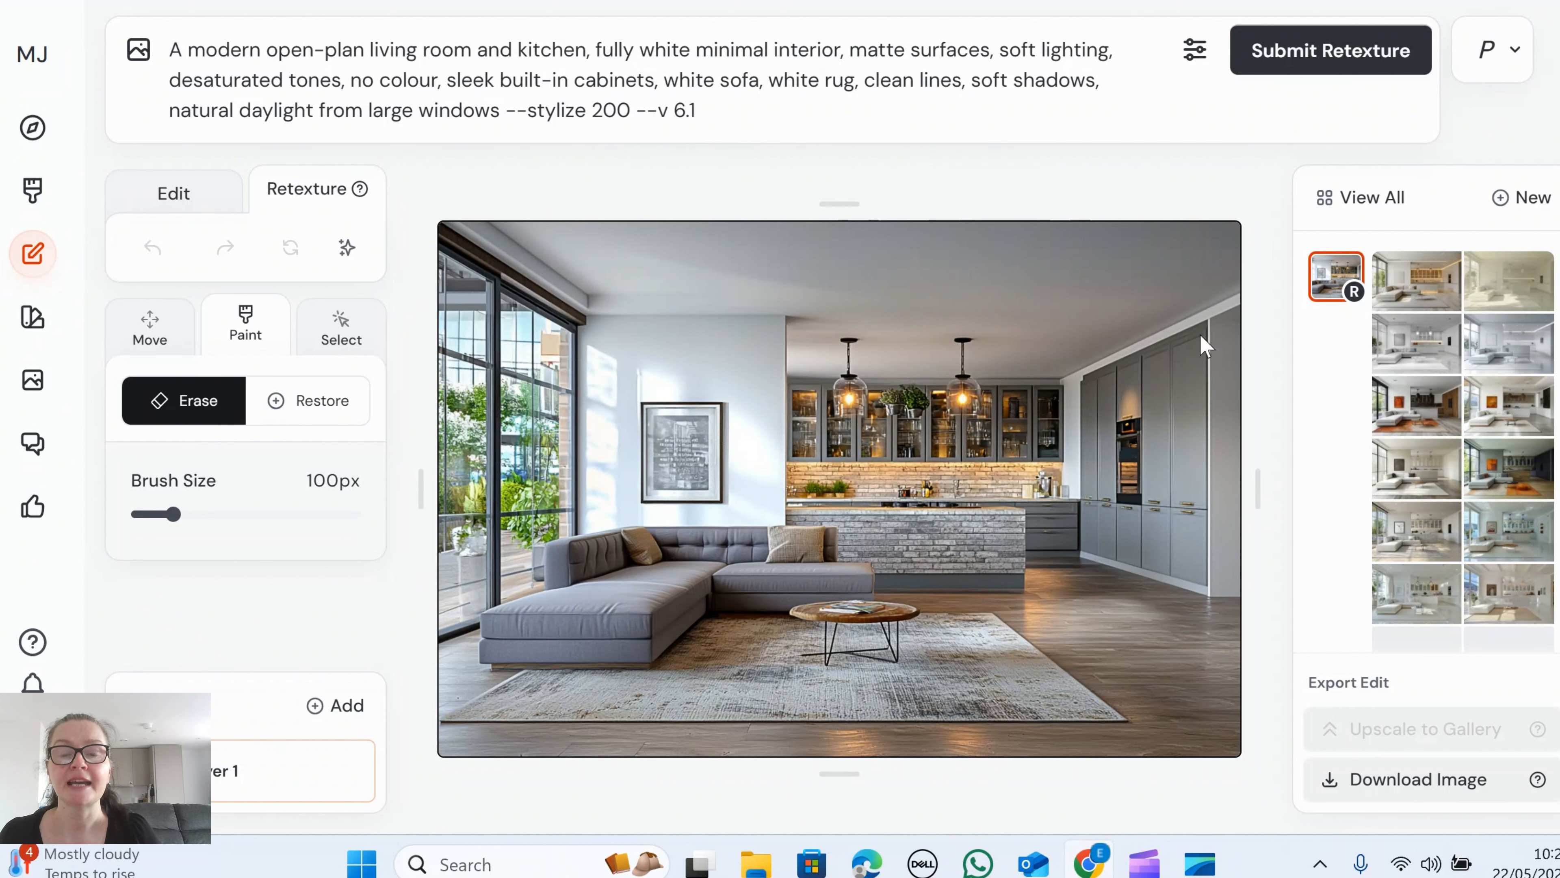
Step: Compare the first few retextured versions of the living room and kitchen, including the two white minimal interiors
click(1413, 288)
click(1421, 325)
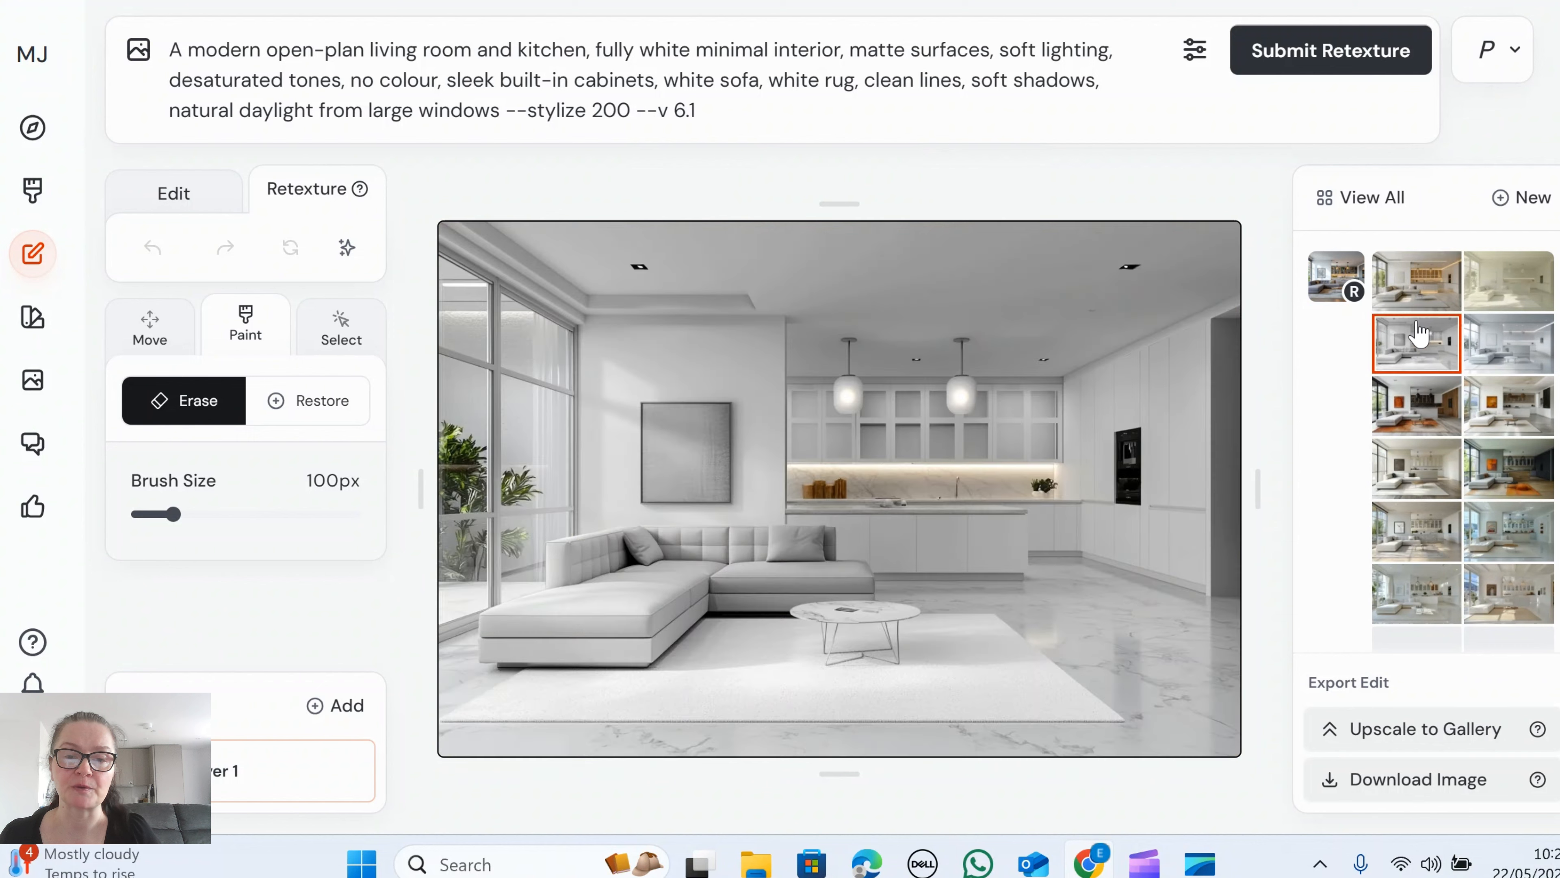
click(1515, 342)
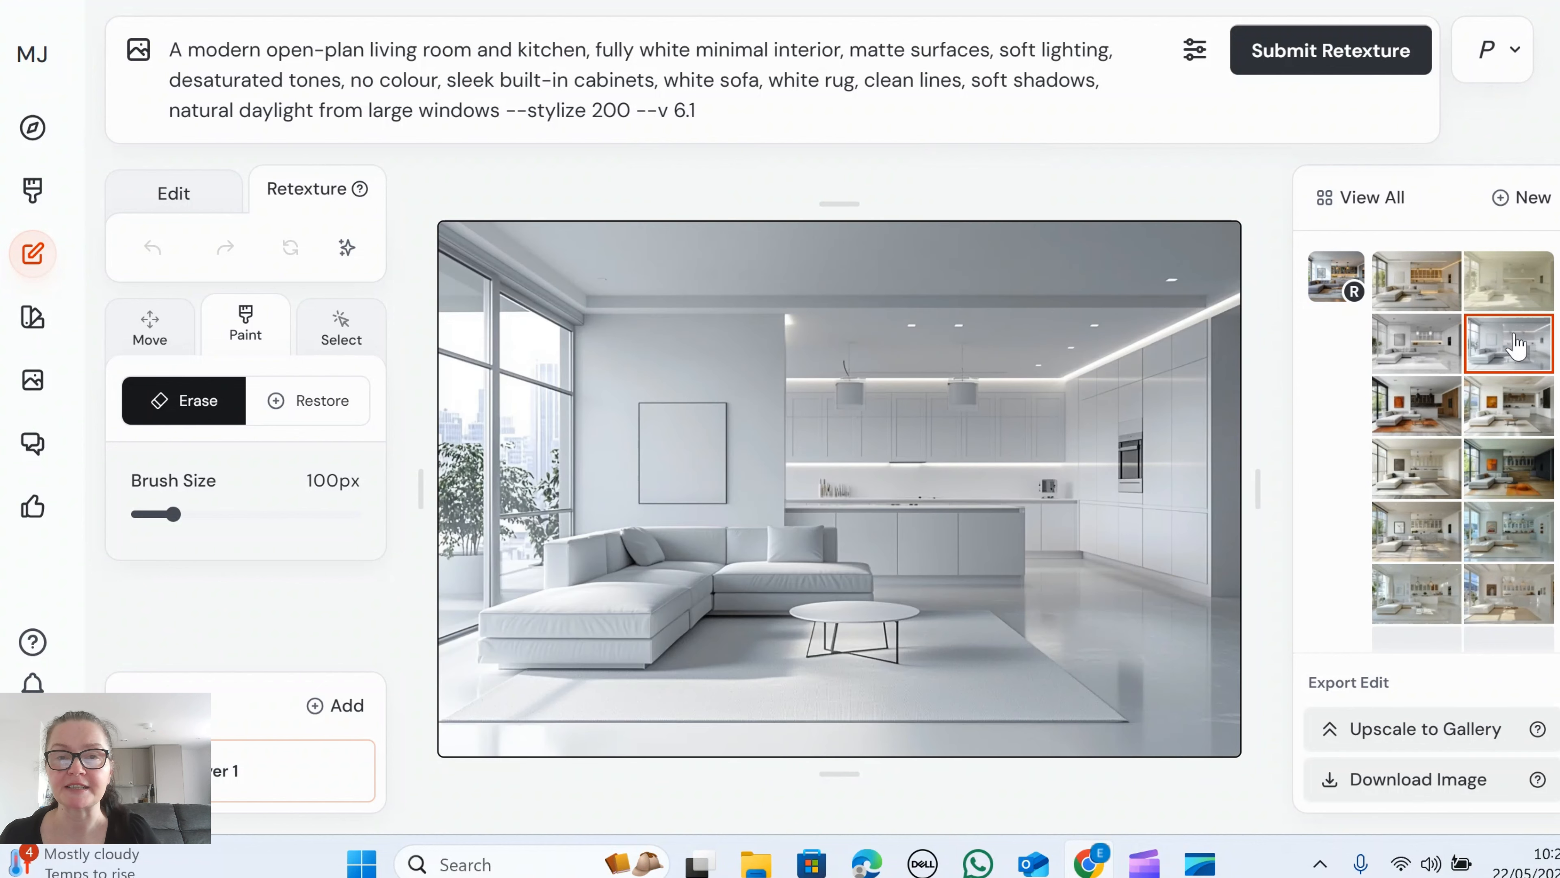
click(1524, 287)
click(1434, 298)
click(1429, 355)
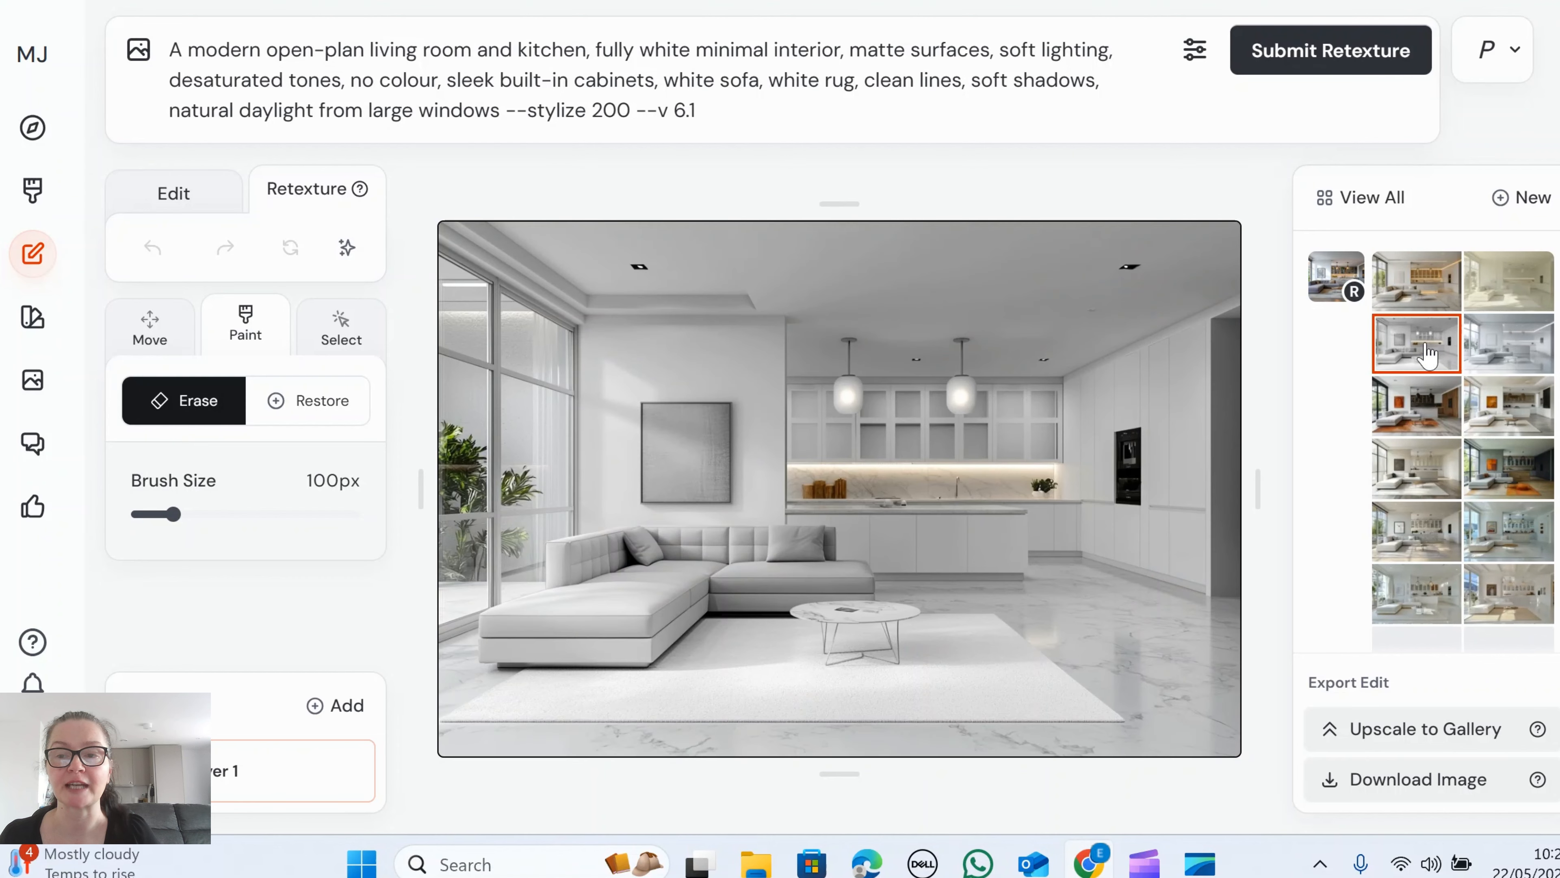
click(1506, 363)
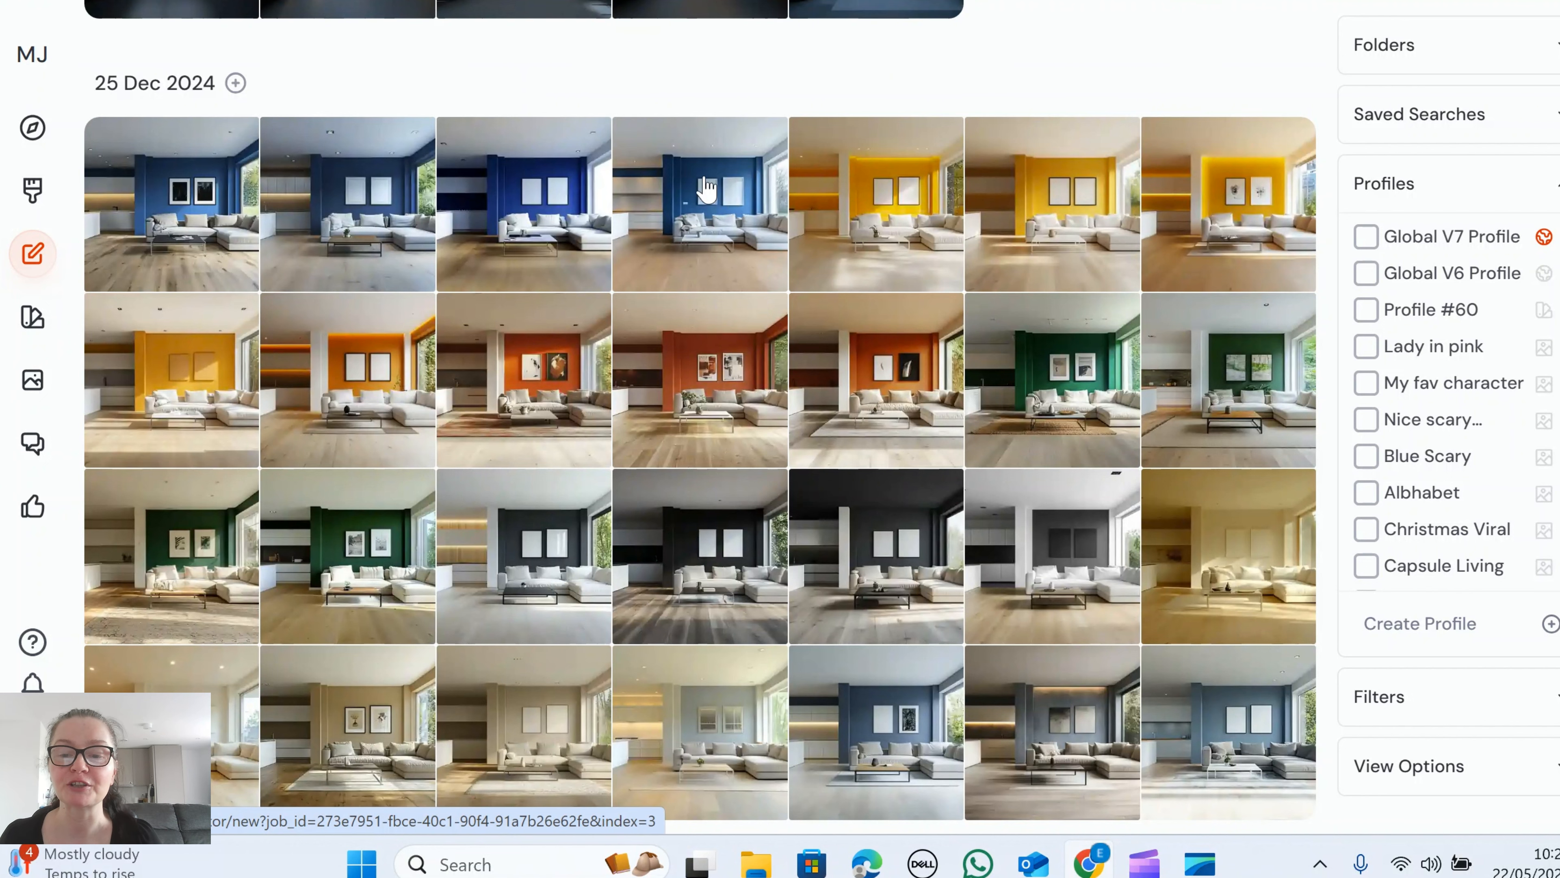
Step: View three of the blue-walled living room variants from 25 Dec 2024 at full size, returning to the gallery after each
scroll(651, 283, down, 3)
scroll(625, 286, up, 5)
scroll(626, 286, down, 2)
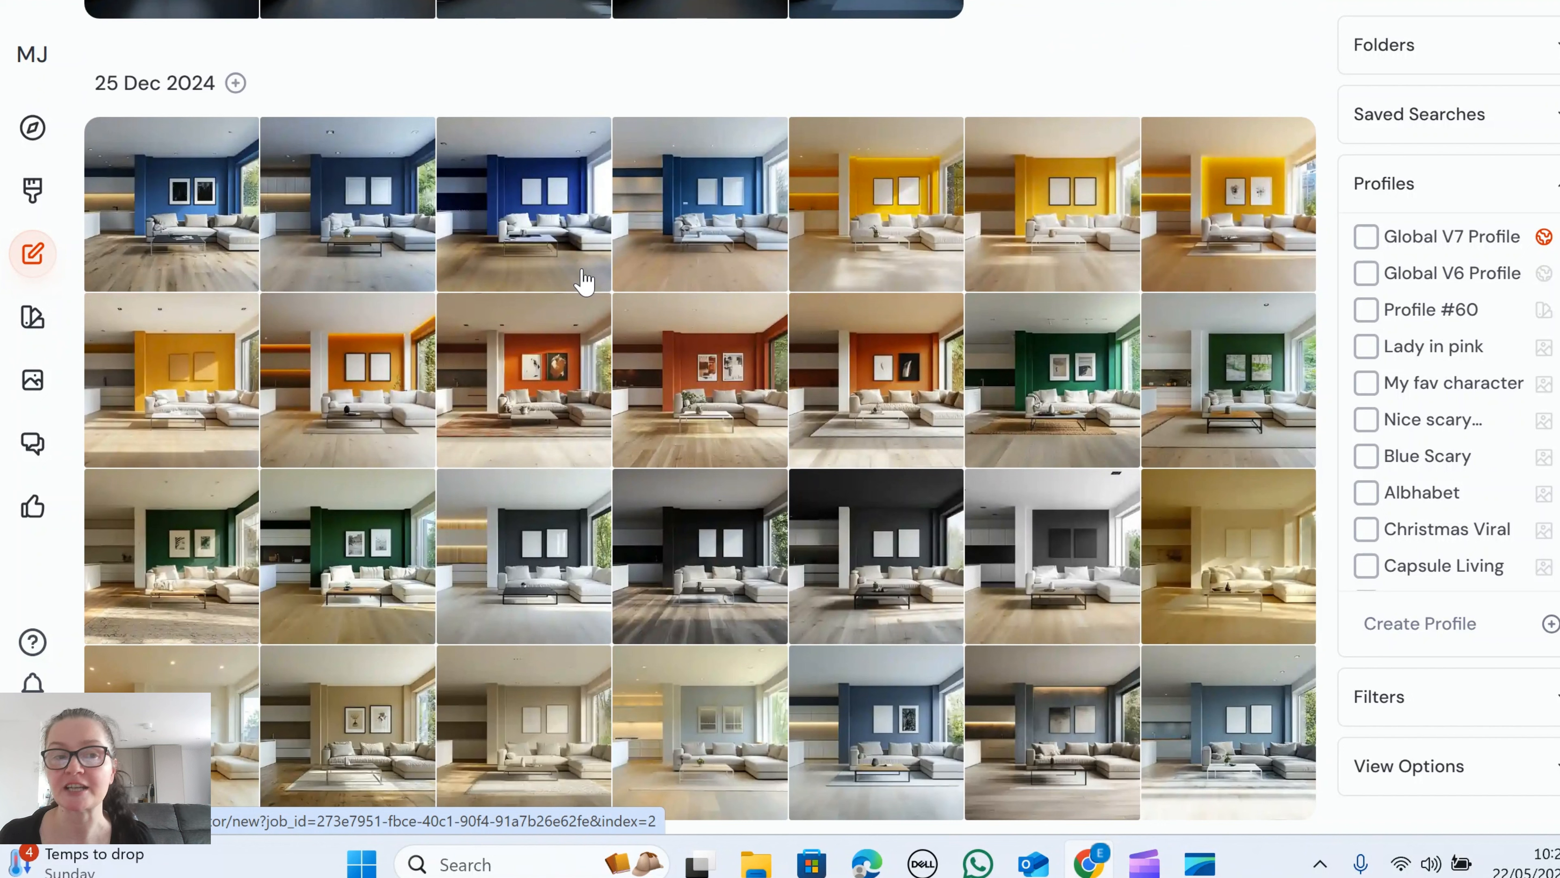
click(184, 218)
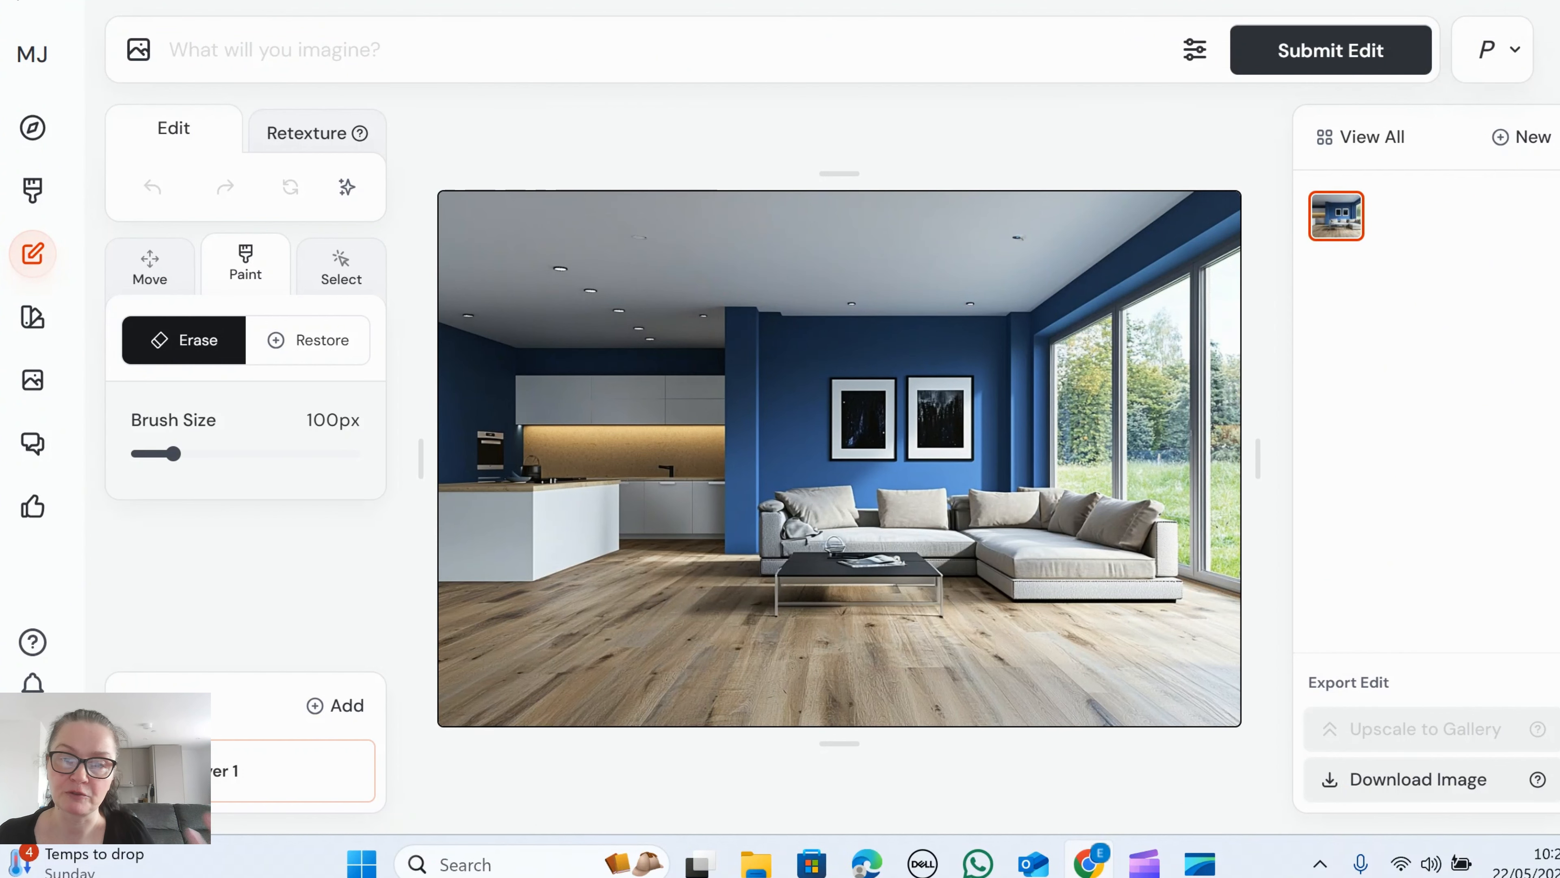
click(28, 1)
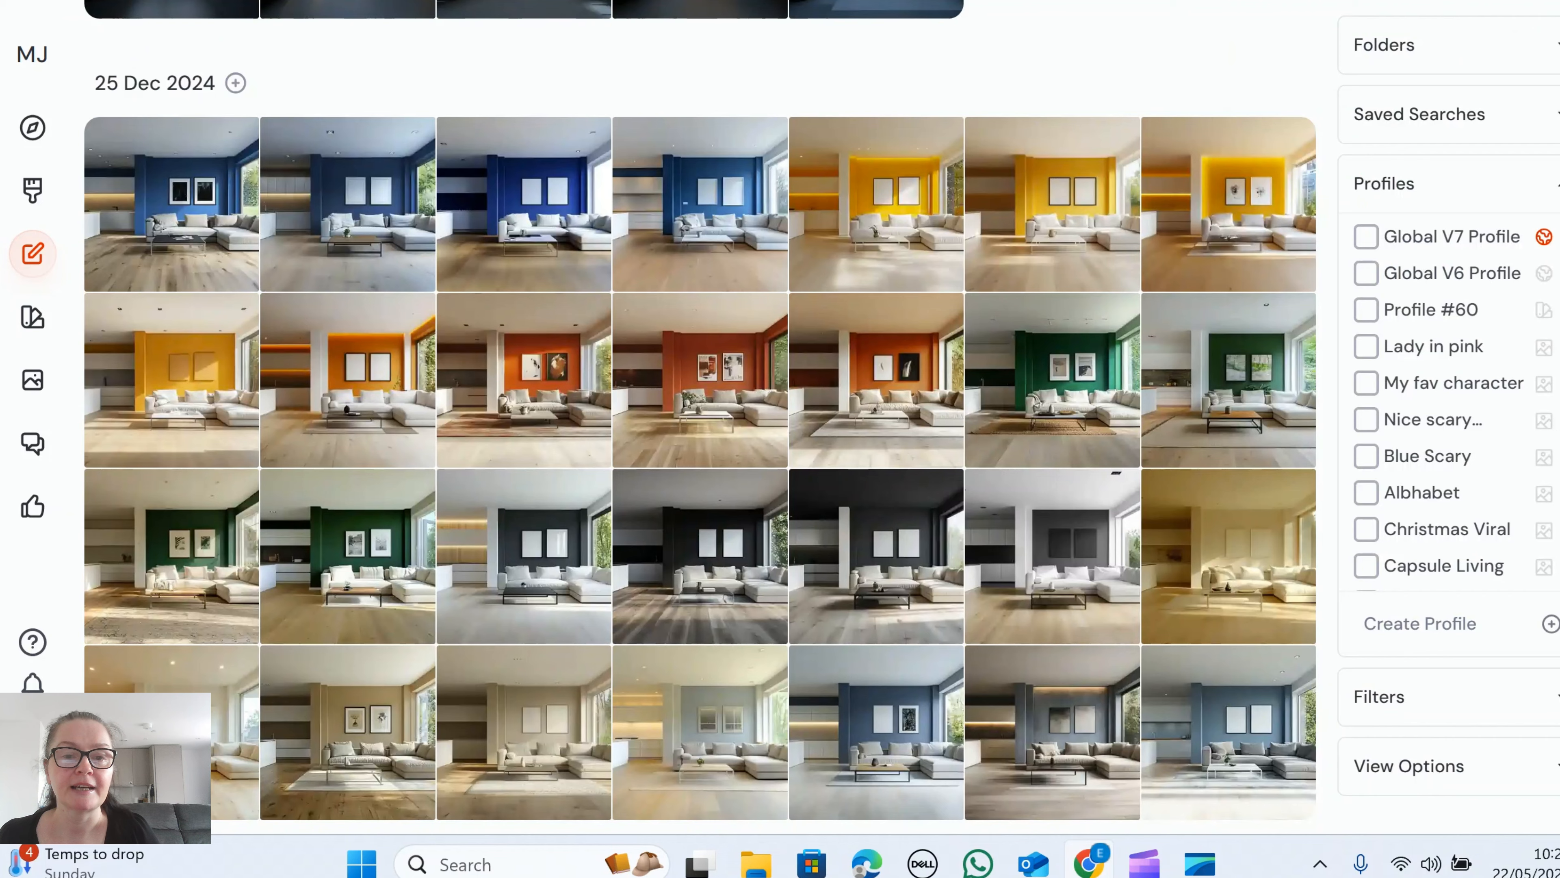
click(367, 228)
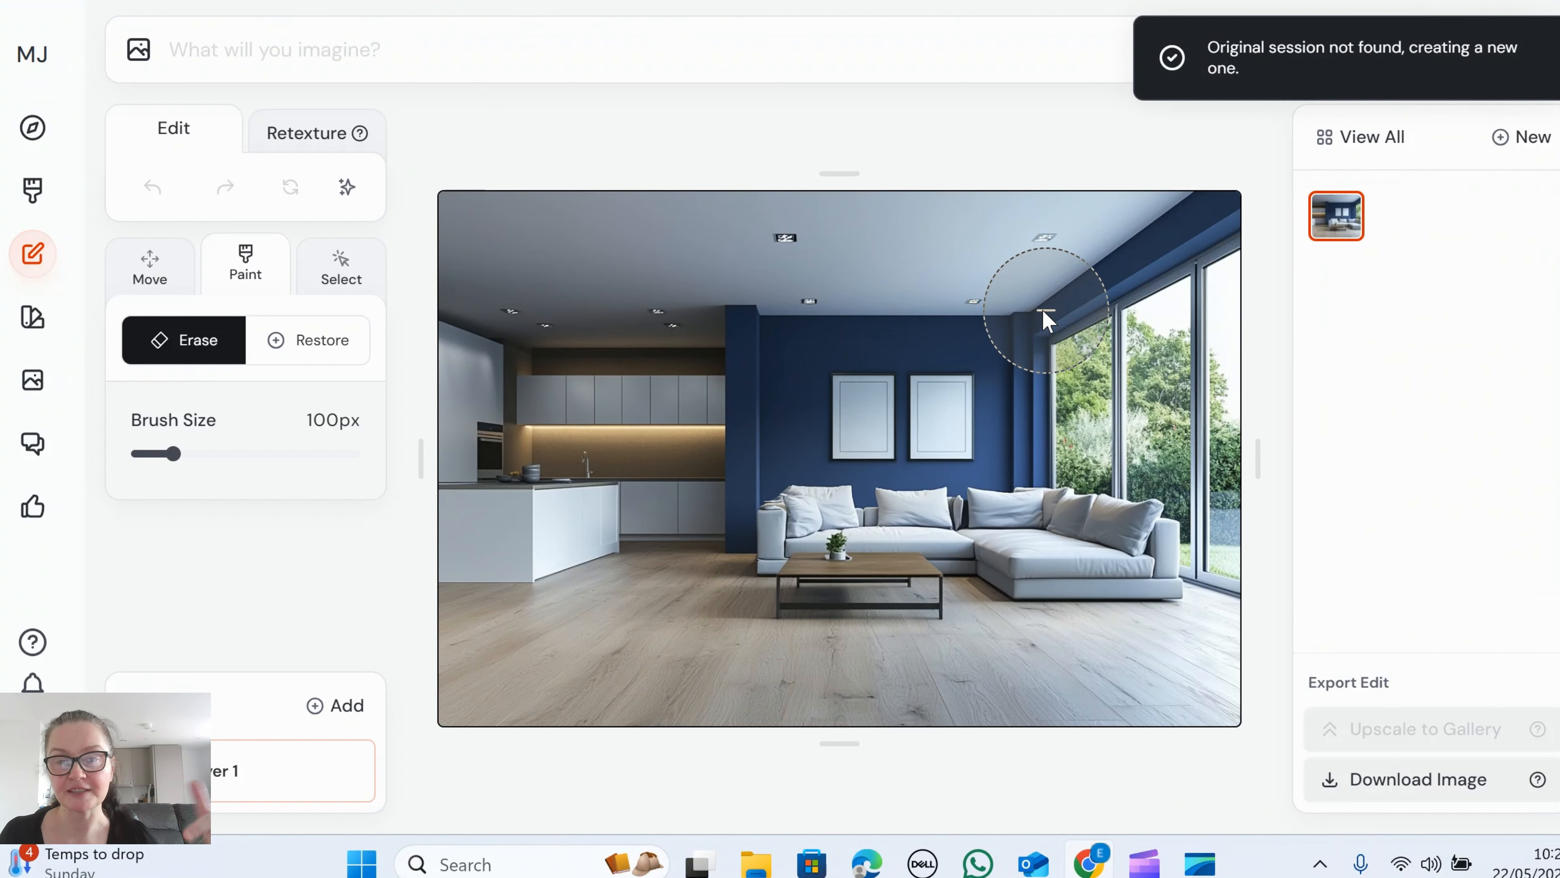
click(97, 0)
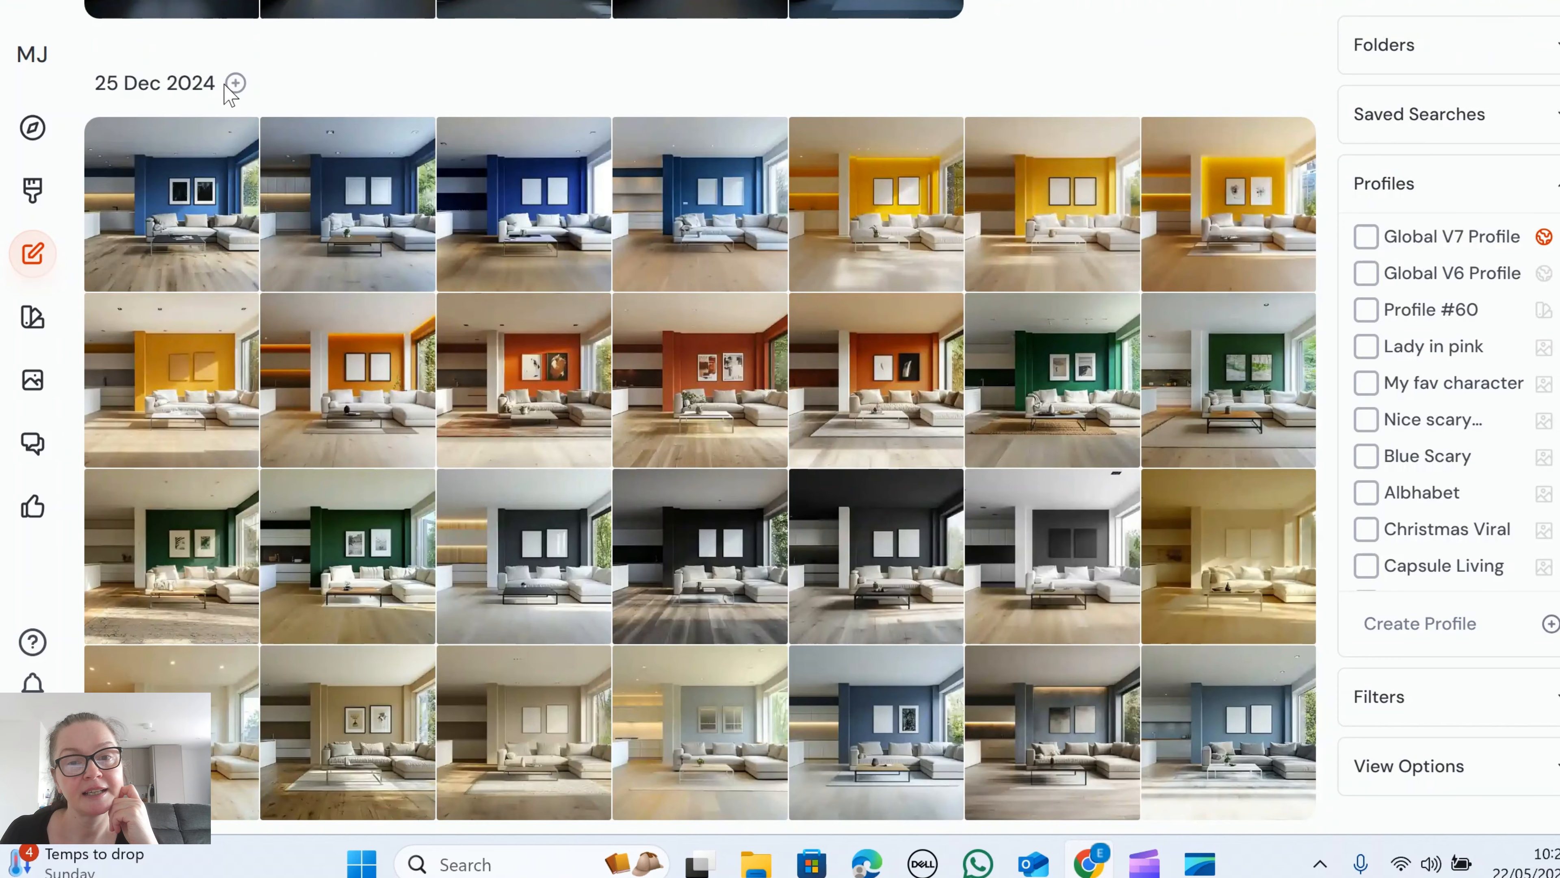
click(701, 212)
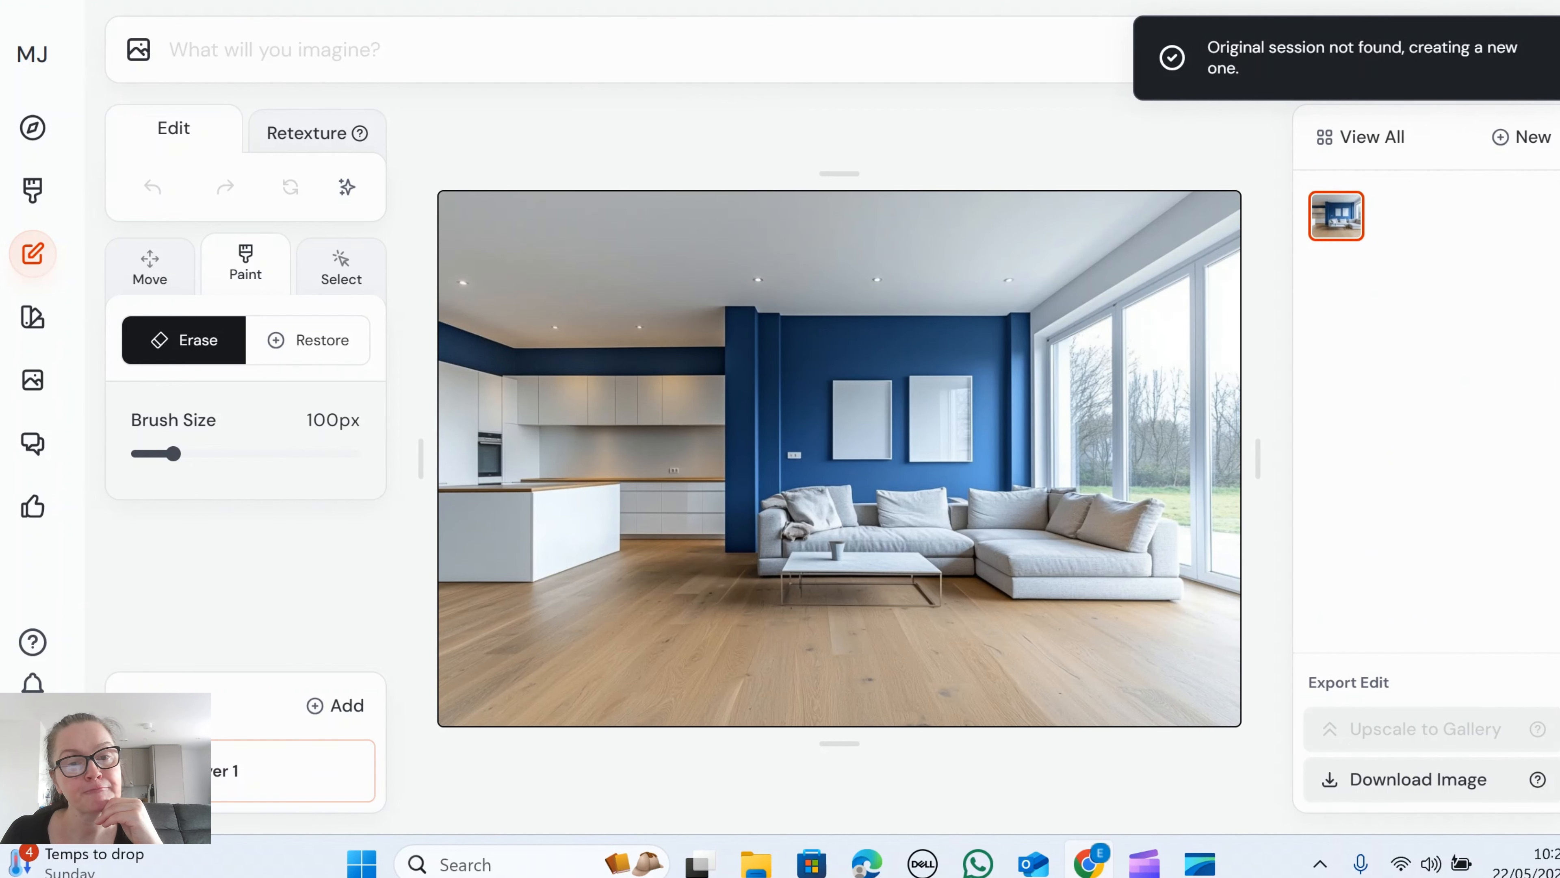
click(28, 3)
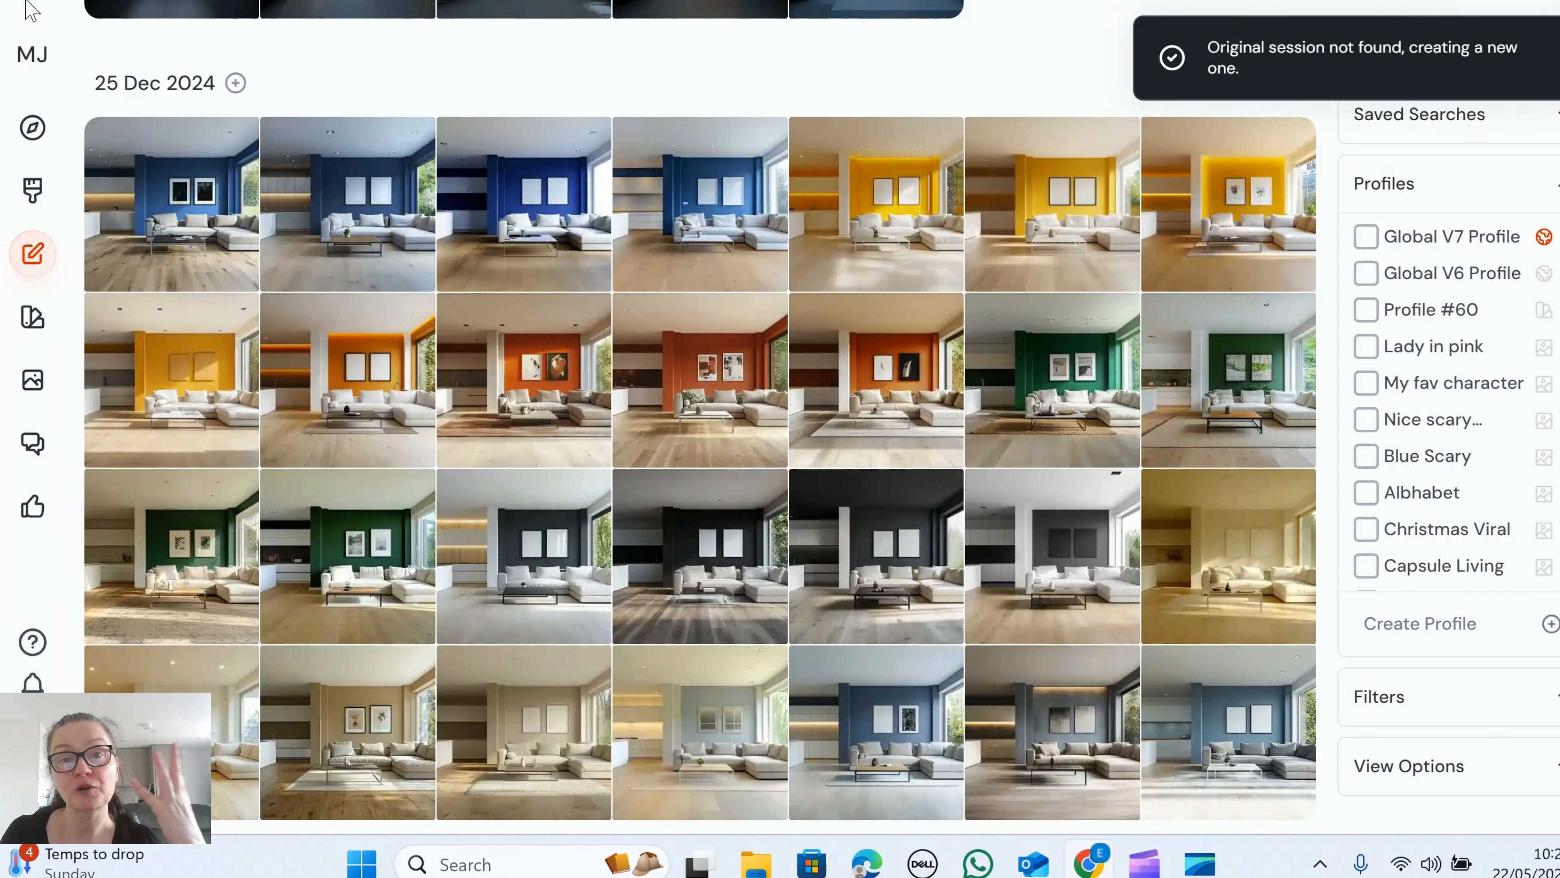
Step: View the three yellow-walled living room variants in the gallery's first row at full size, returning to the gallery after each
click(877, 212)
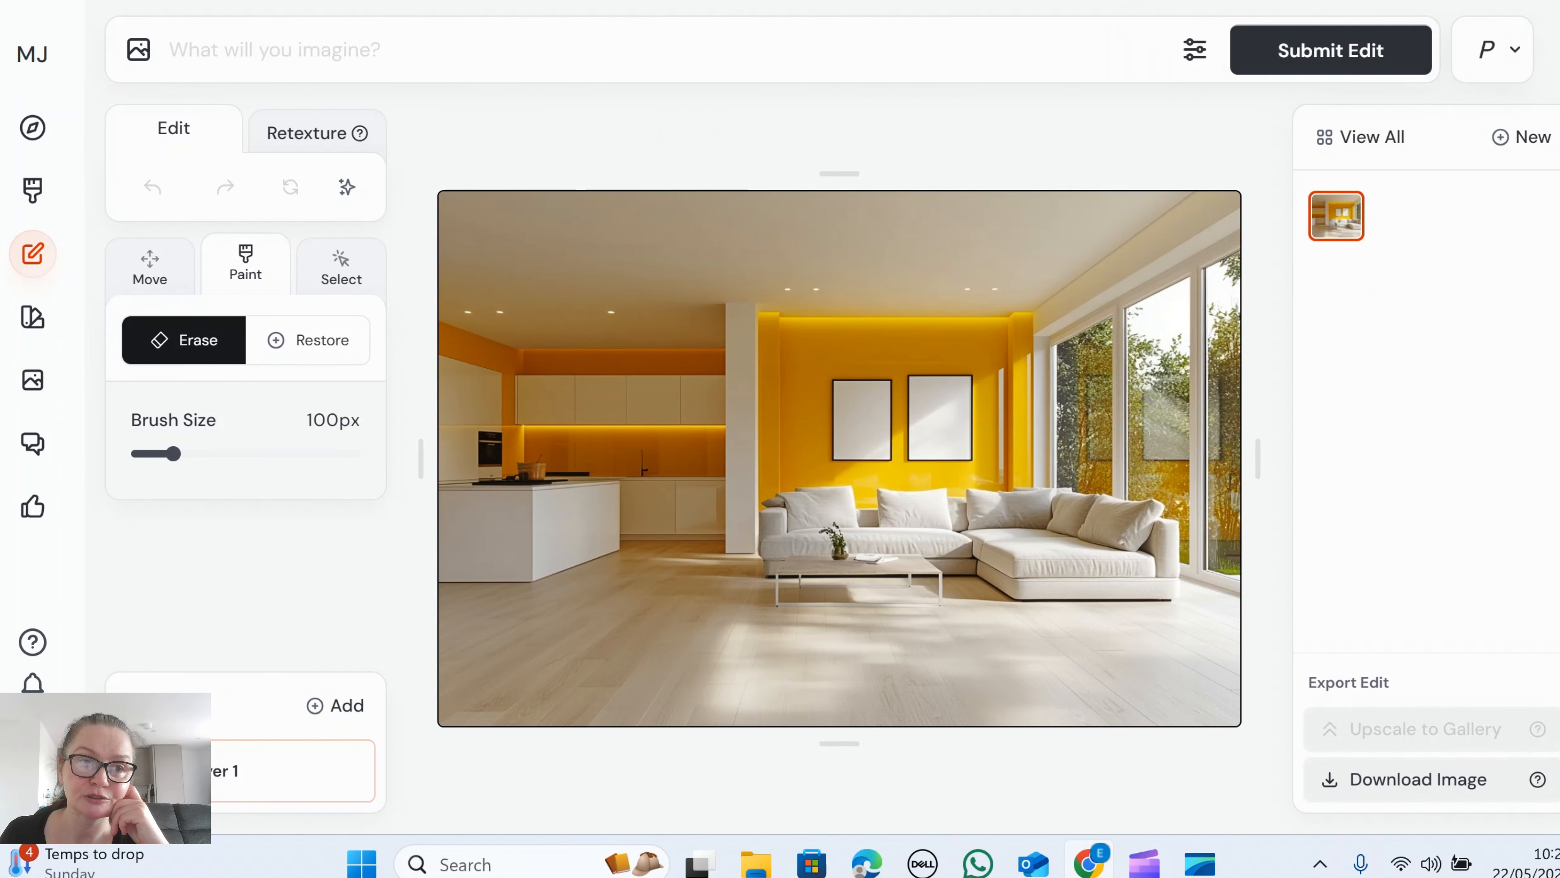
key(alt+Left)
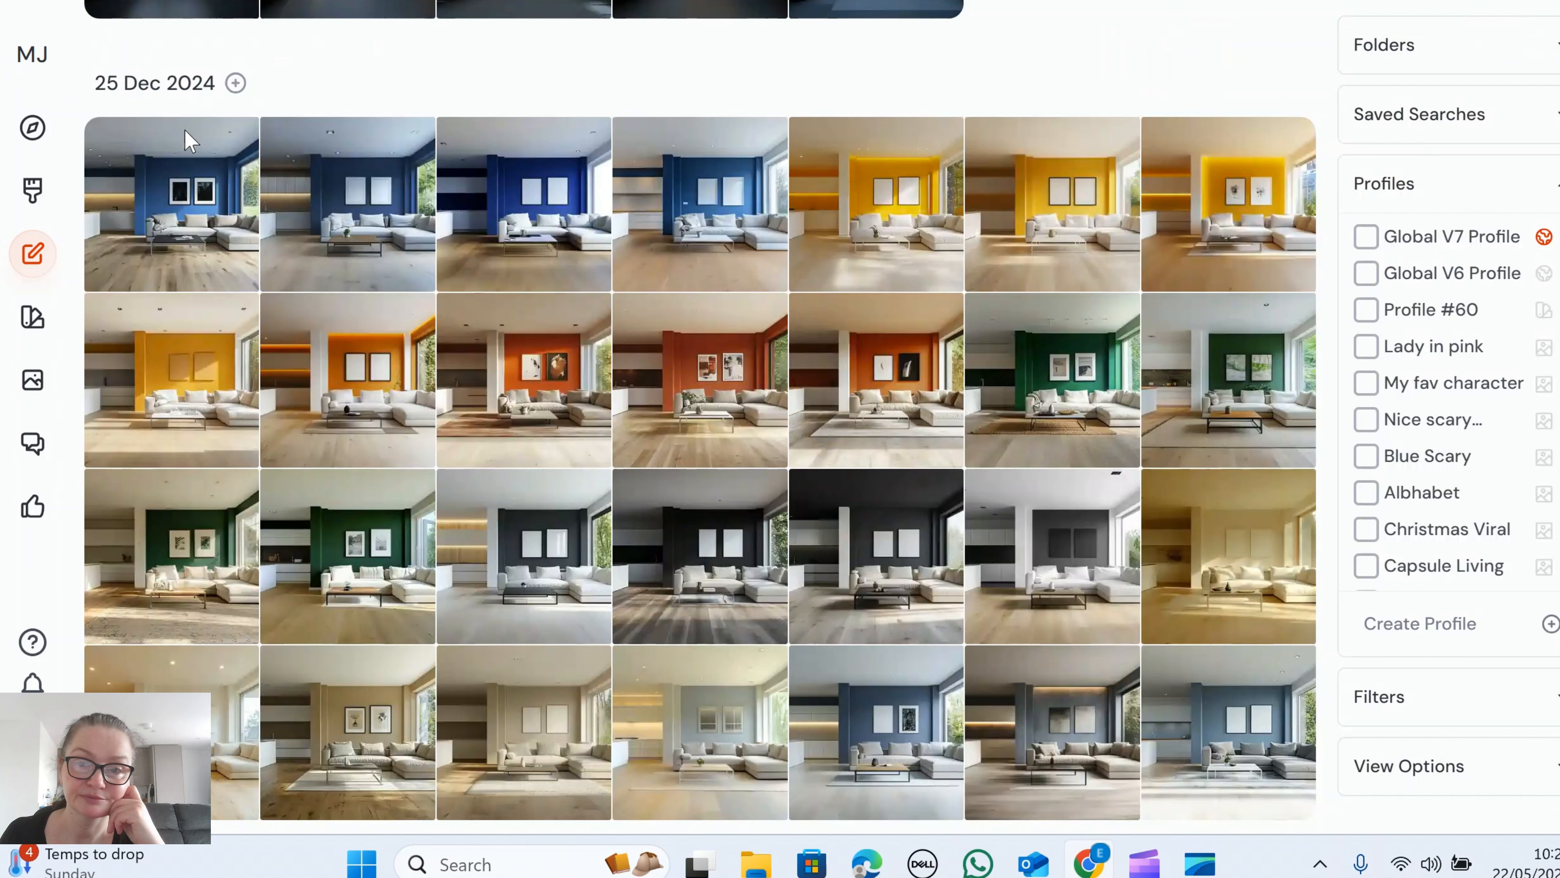
click(1075, 222)
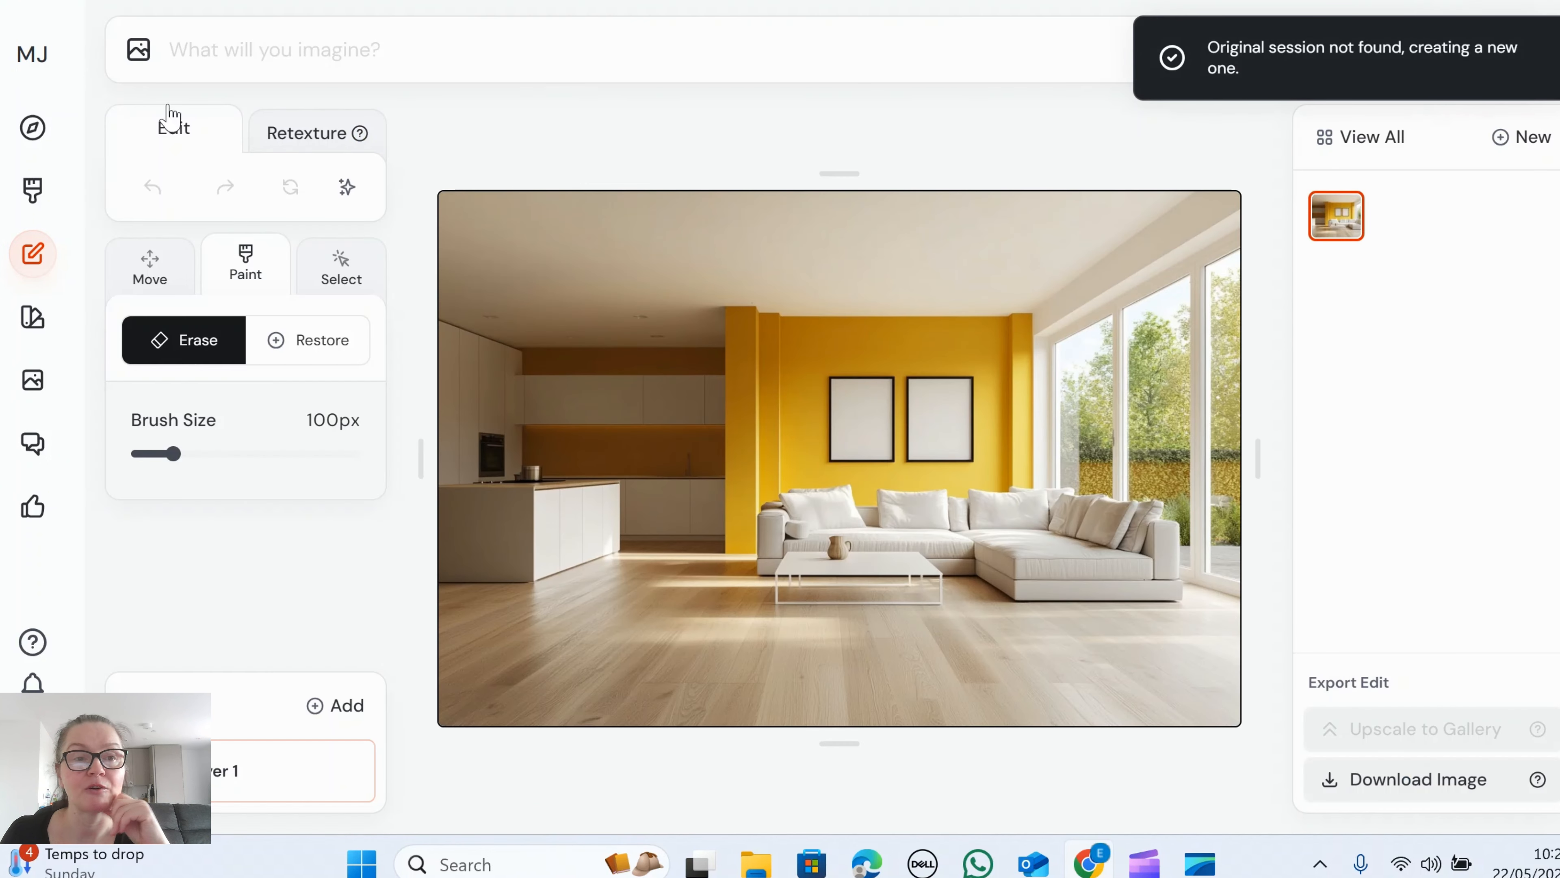
key(alt+Left)
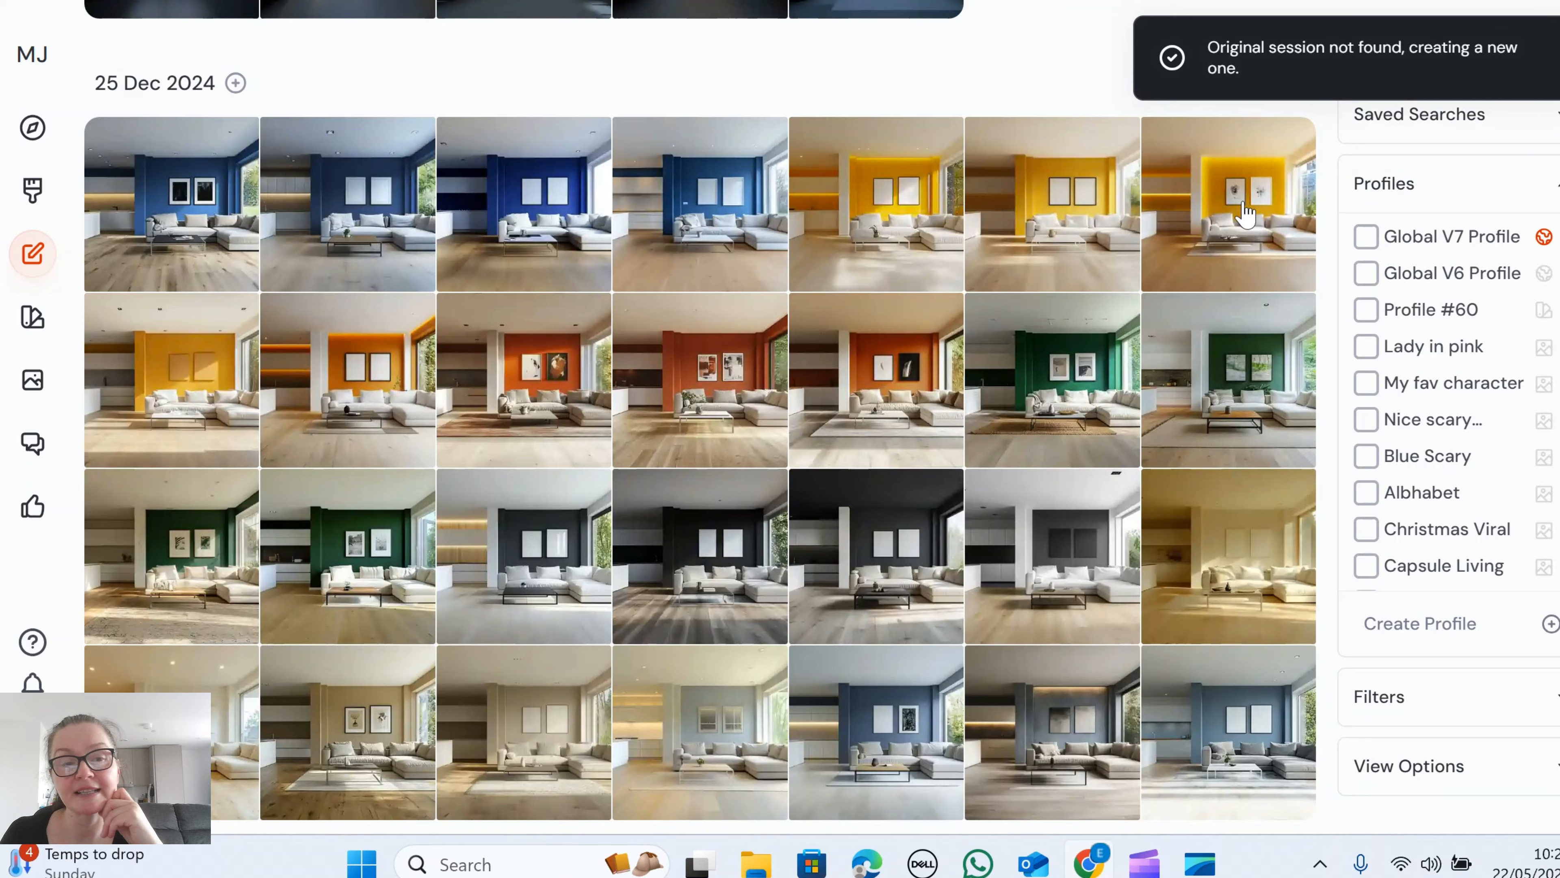
click(1247, 215)
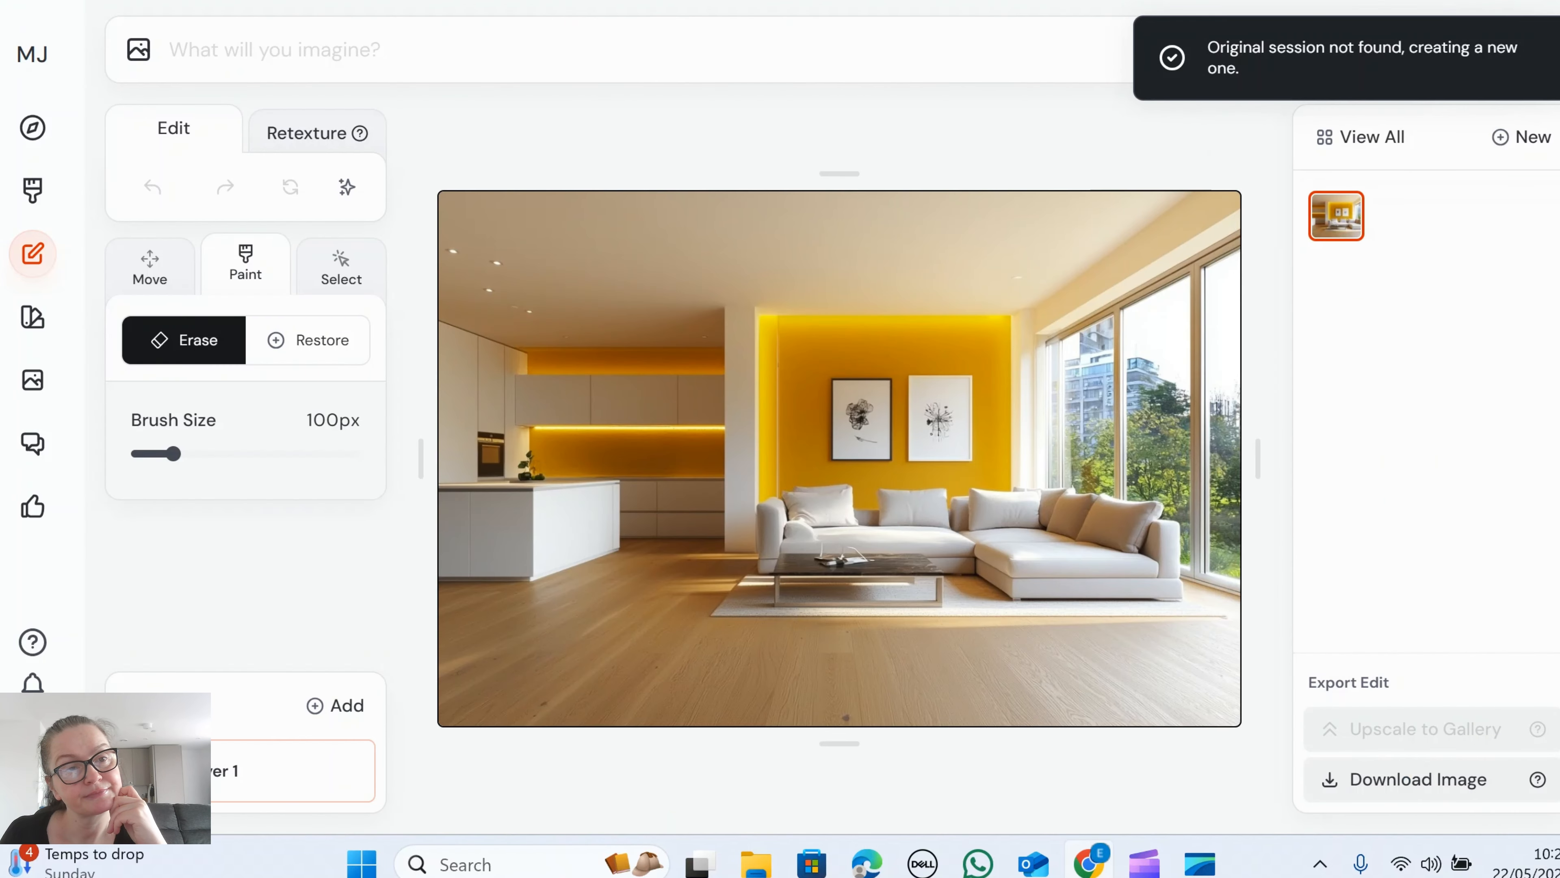
key(alt+Left)
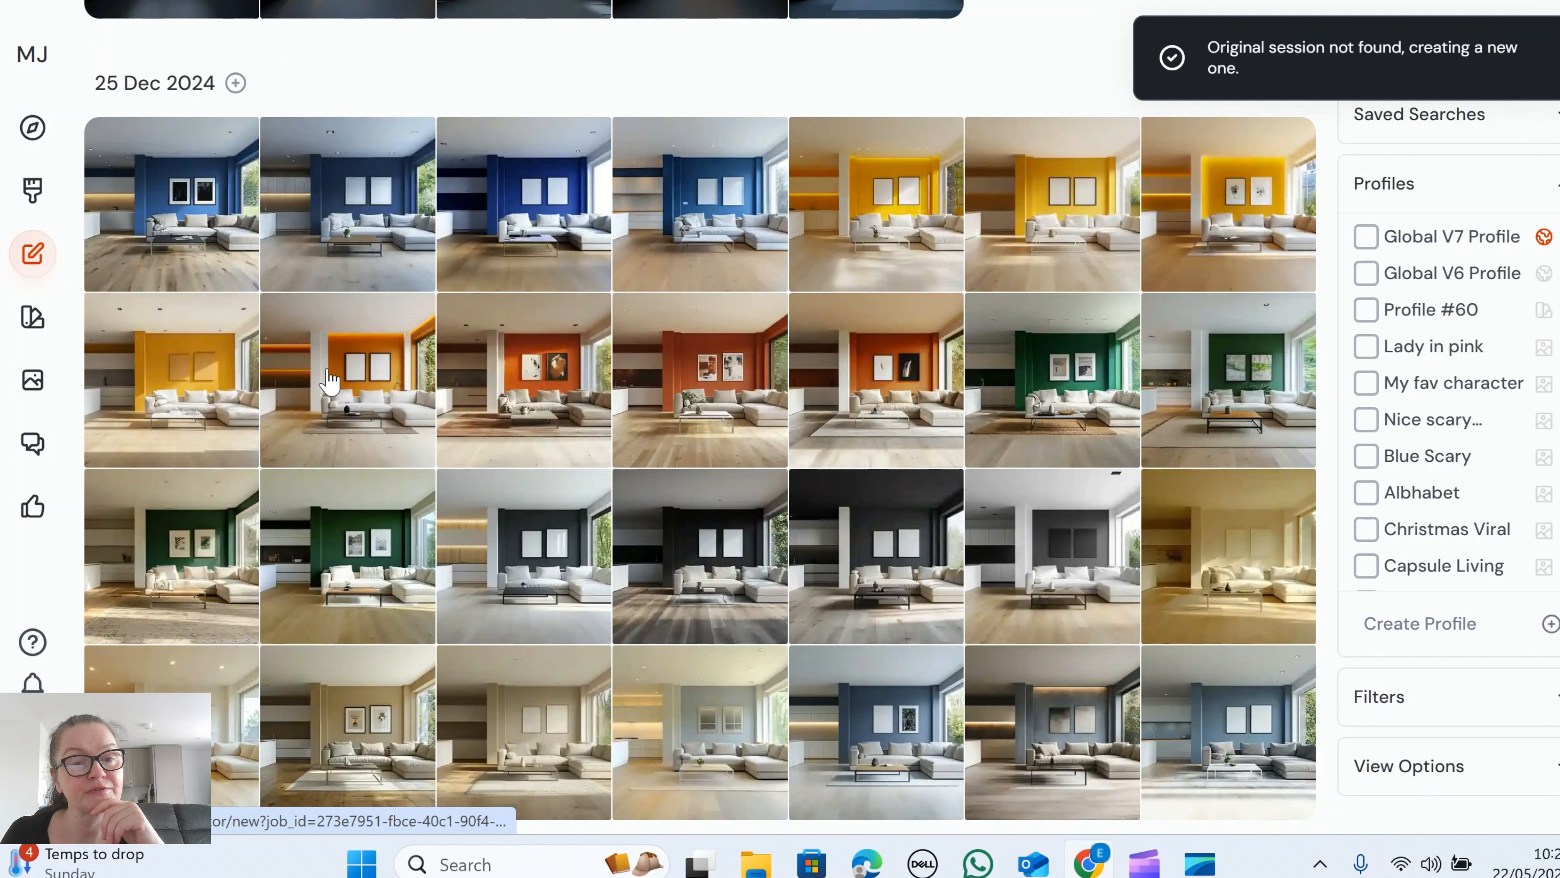
Step: View the orange and terracotta living room variants at full size one after another, returning to the gallery after each
click(379, 384)
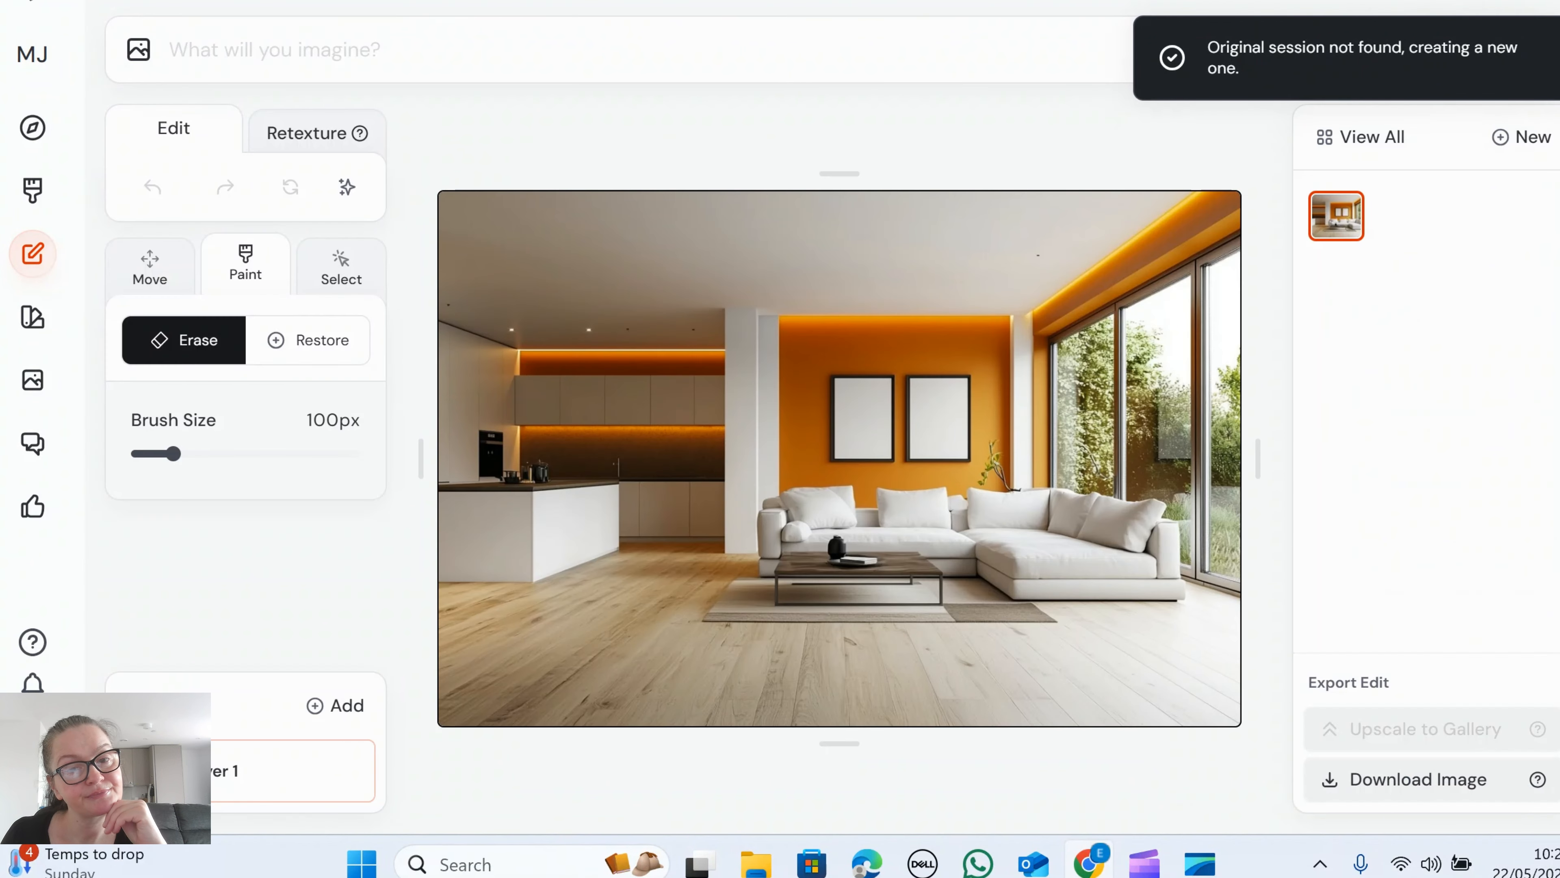
key(alt+Left)
click(539, 375)
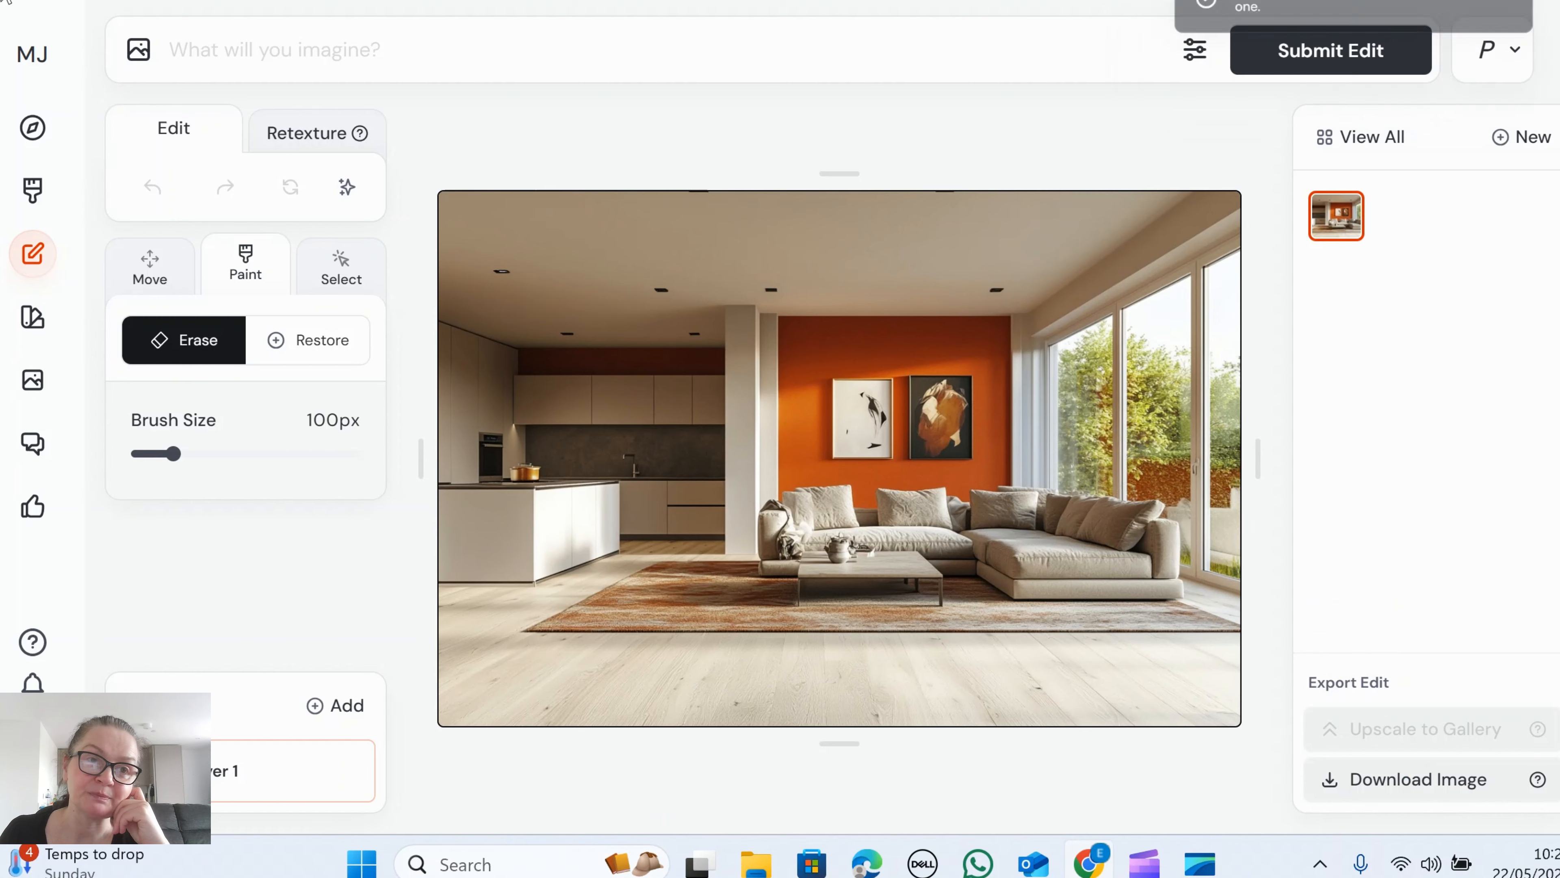
key(alt+Left)
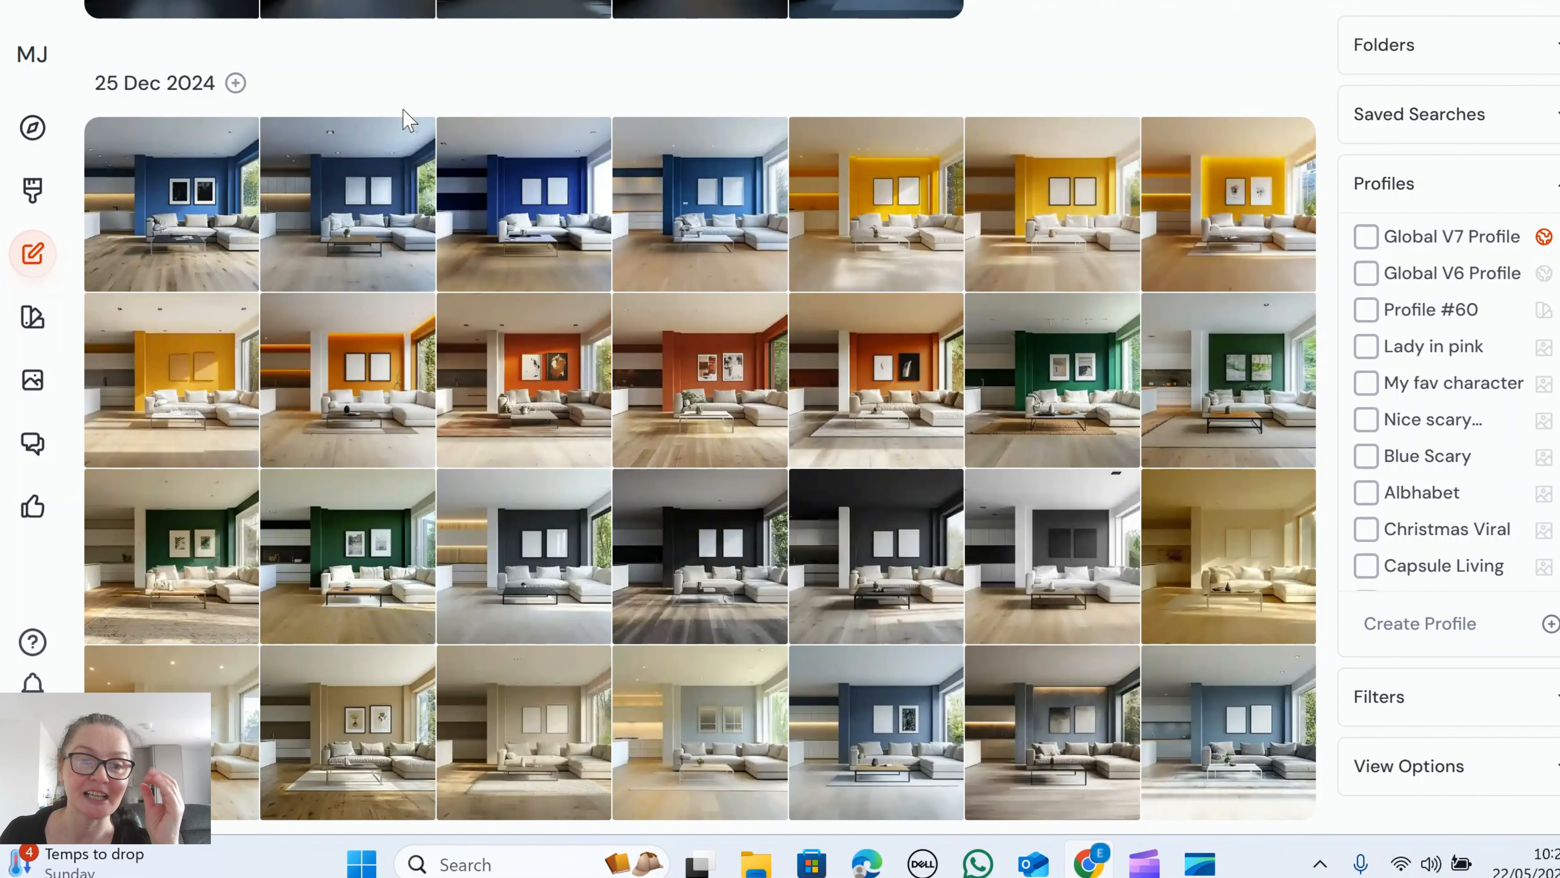
click(723, 363)
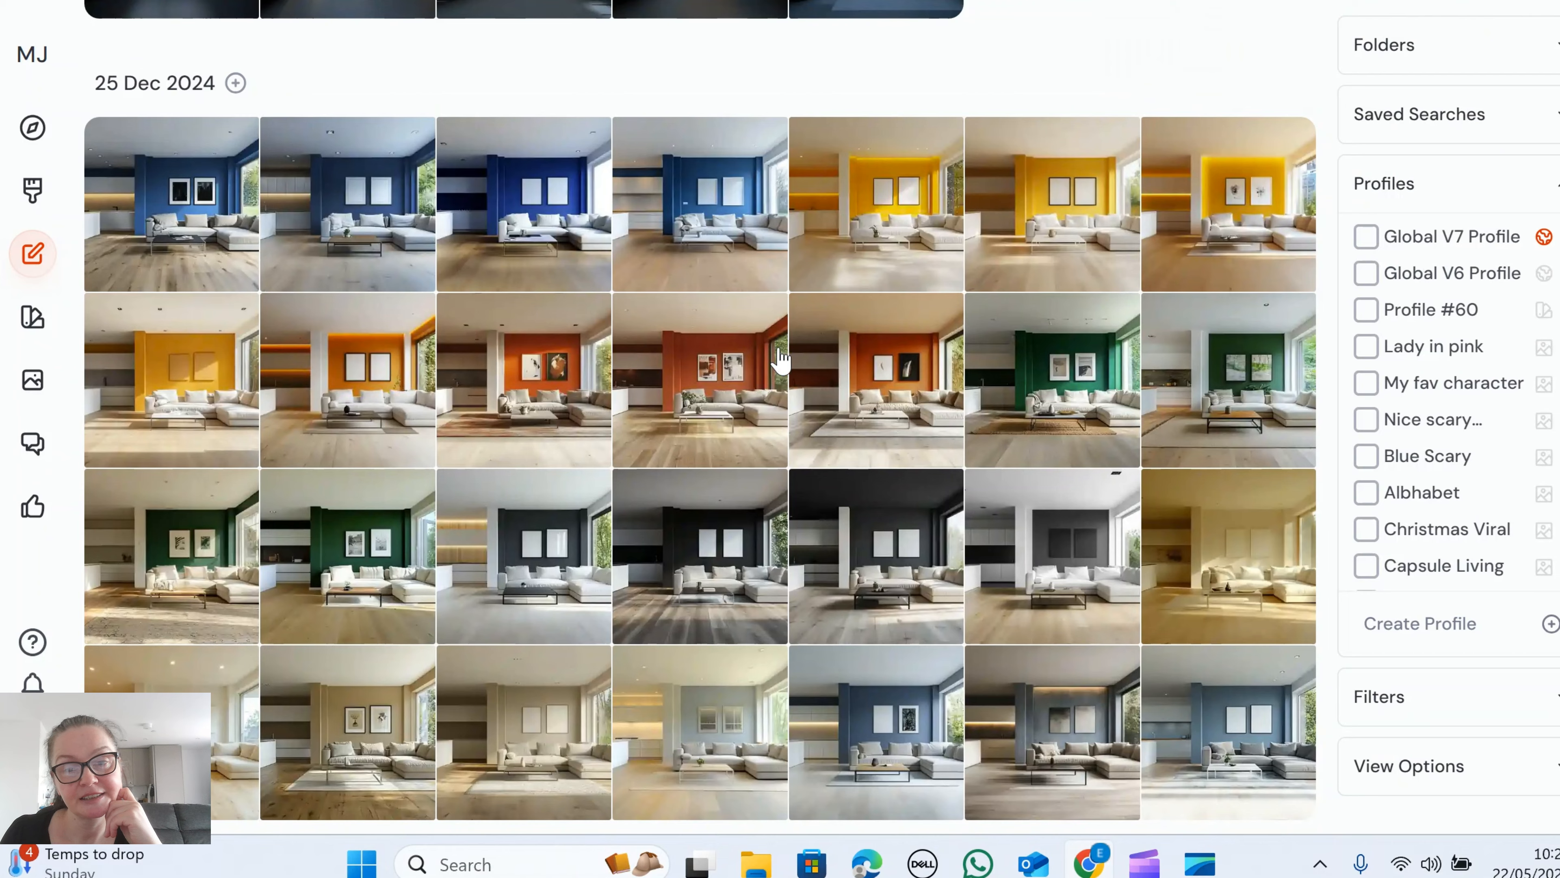
click(924, 404)
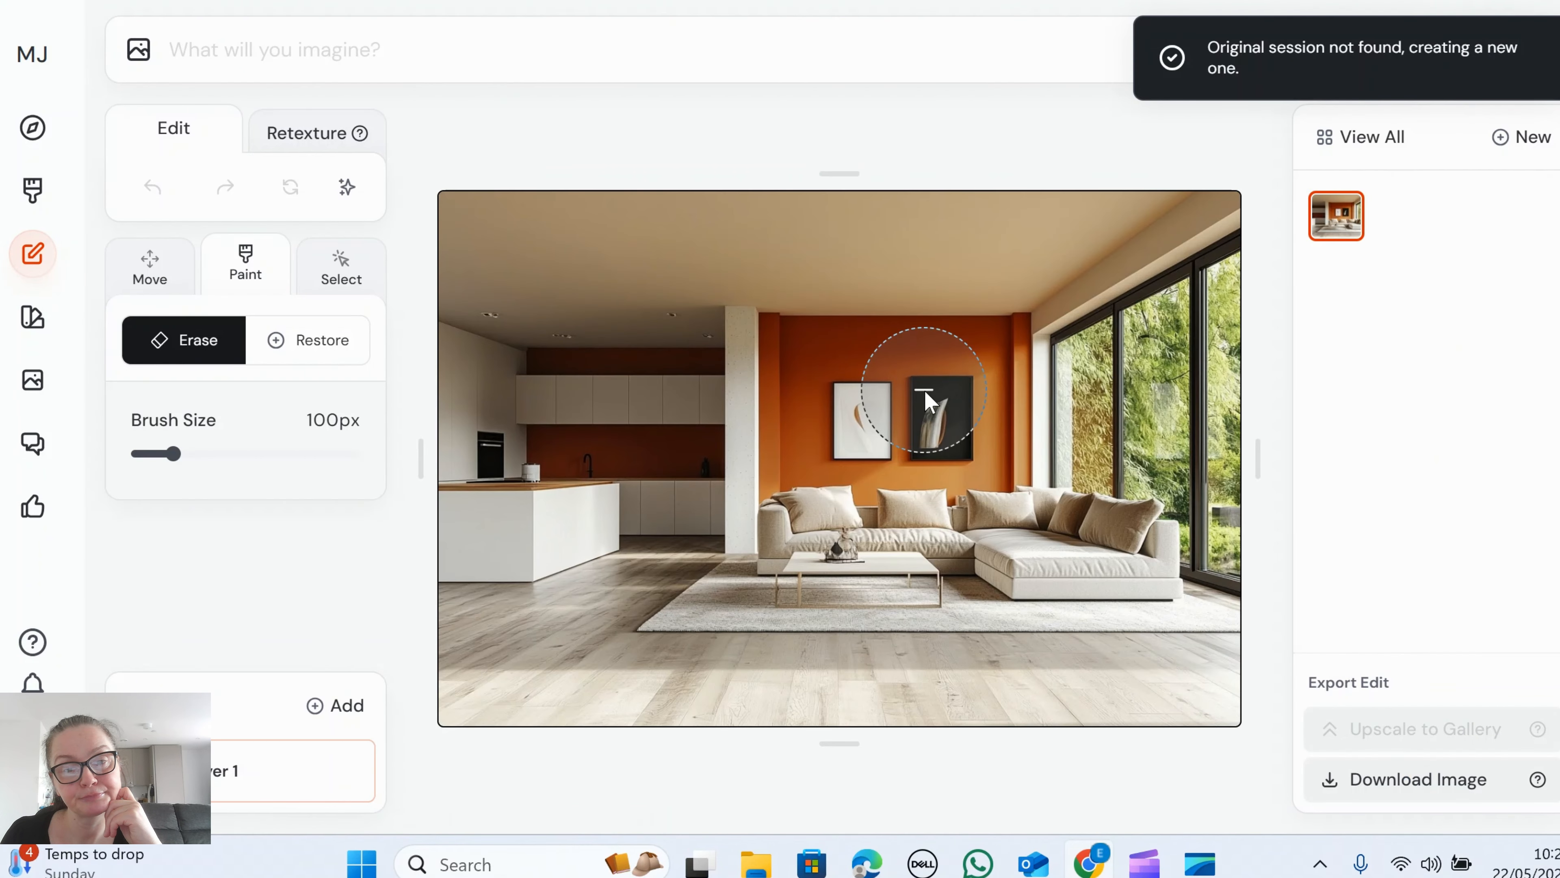
key(alt+Left)
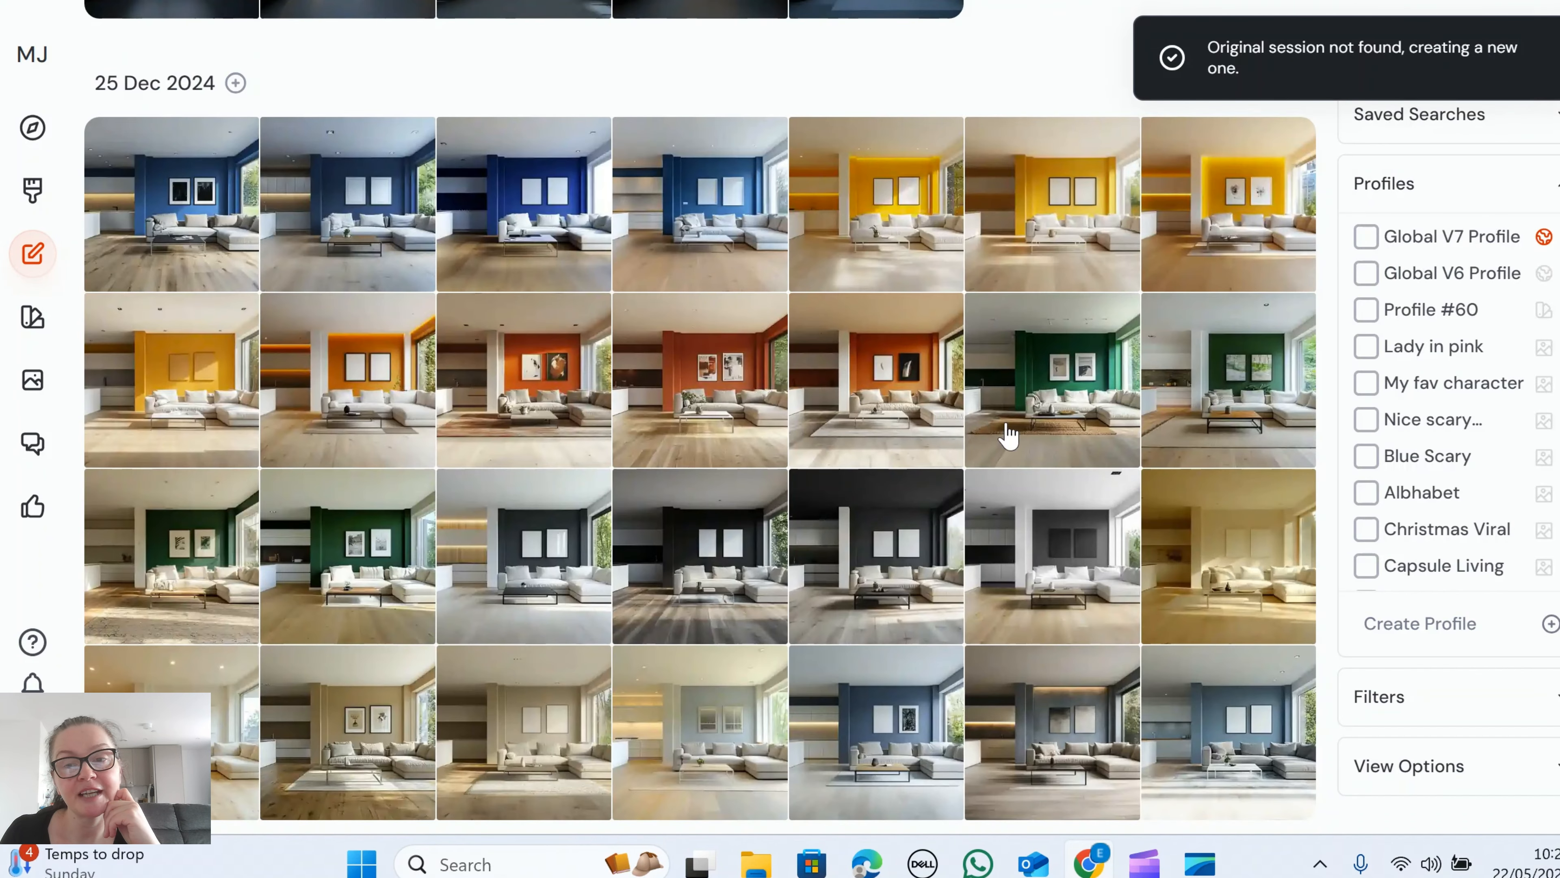
Step: View the green-walled living room variants at full size one after another and return to the gallery
click(1083, 400)
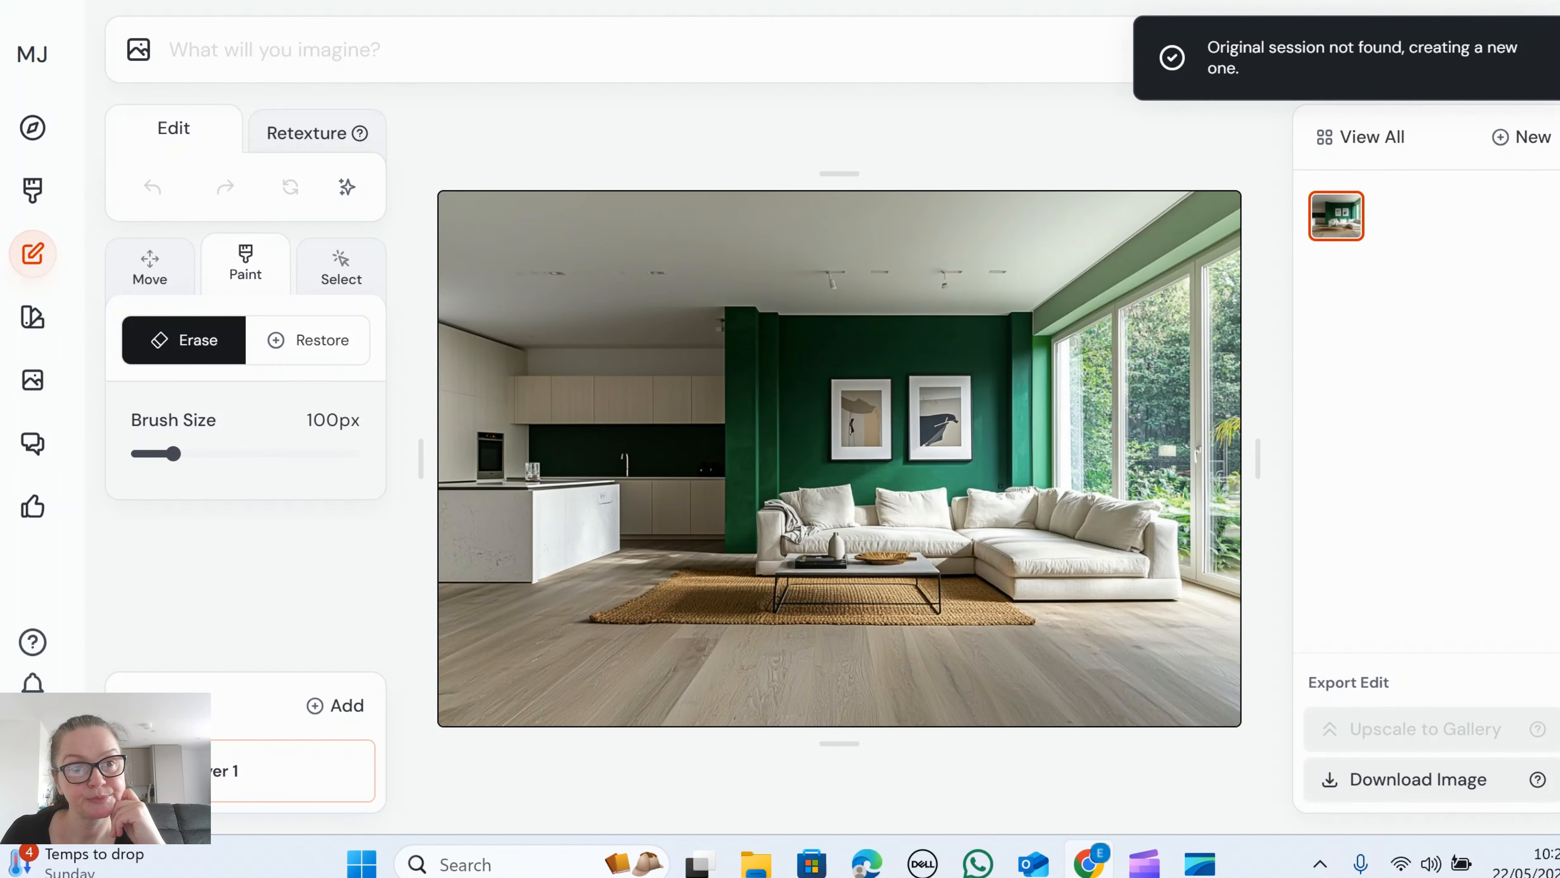
key(alt+Left)
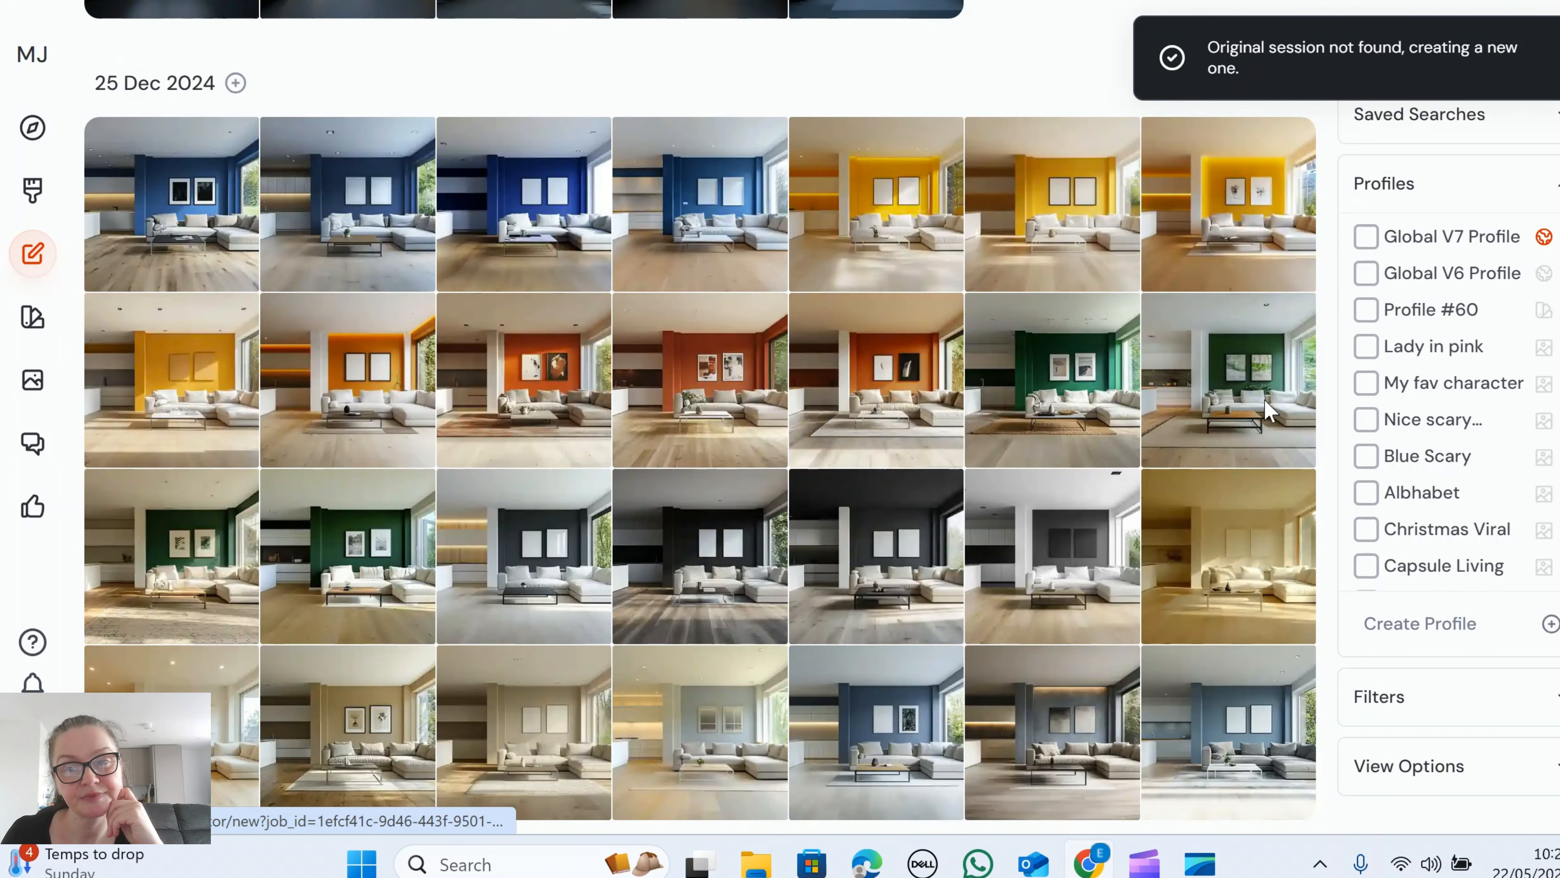
click(1274, 409)
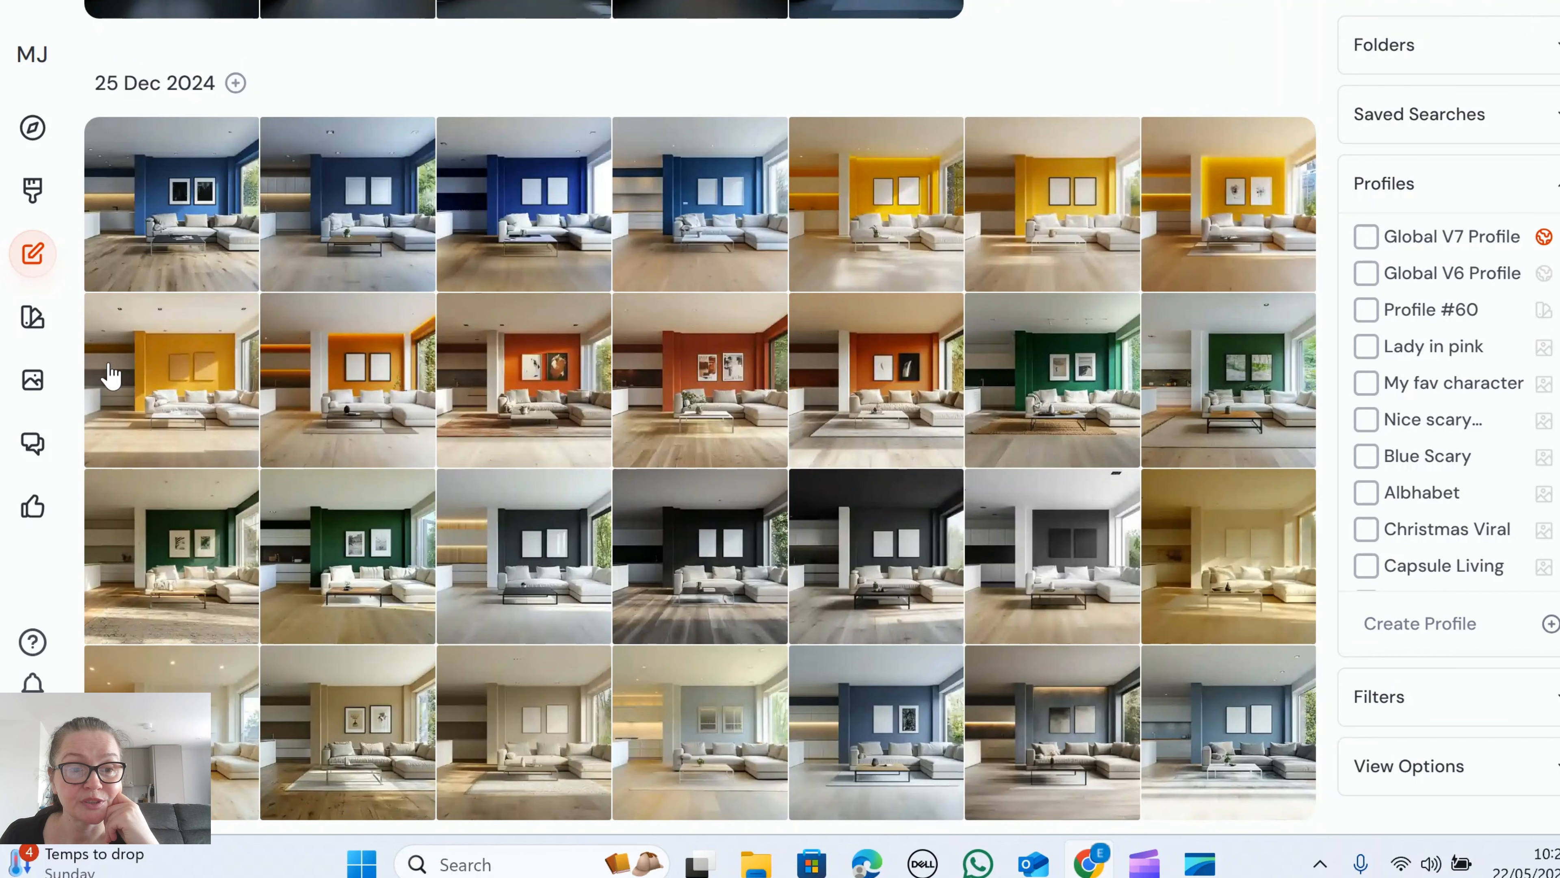
click(184, 523)
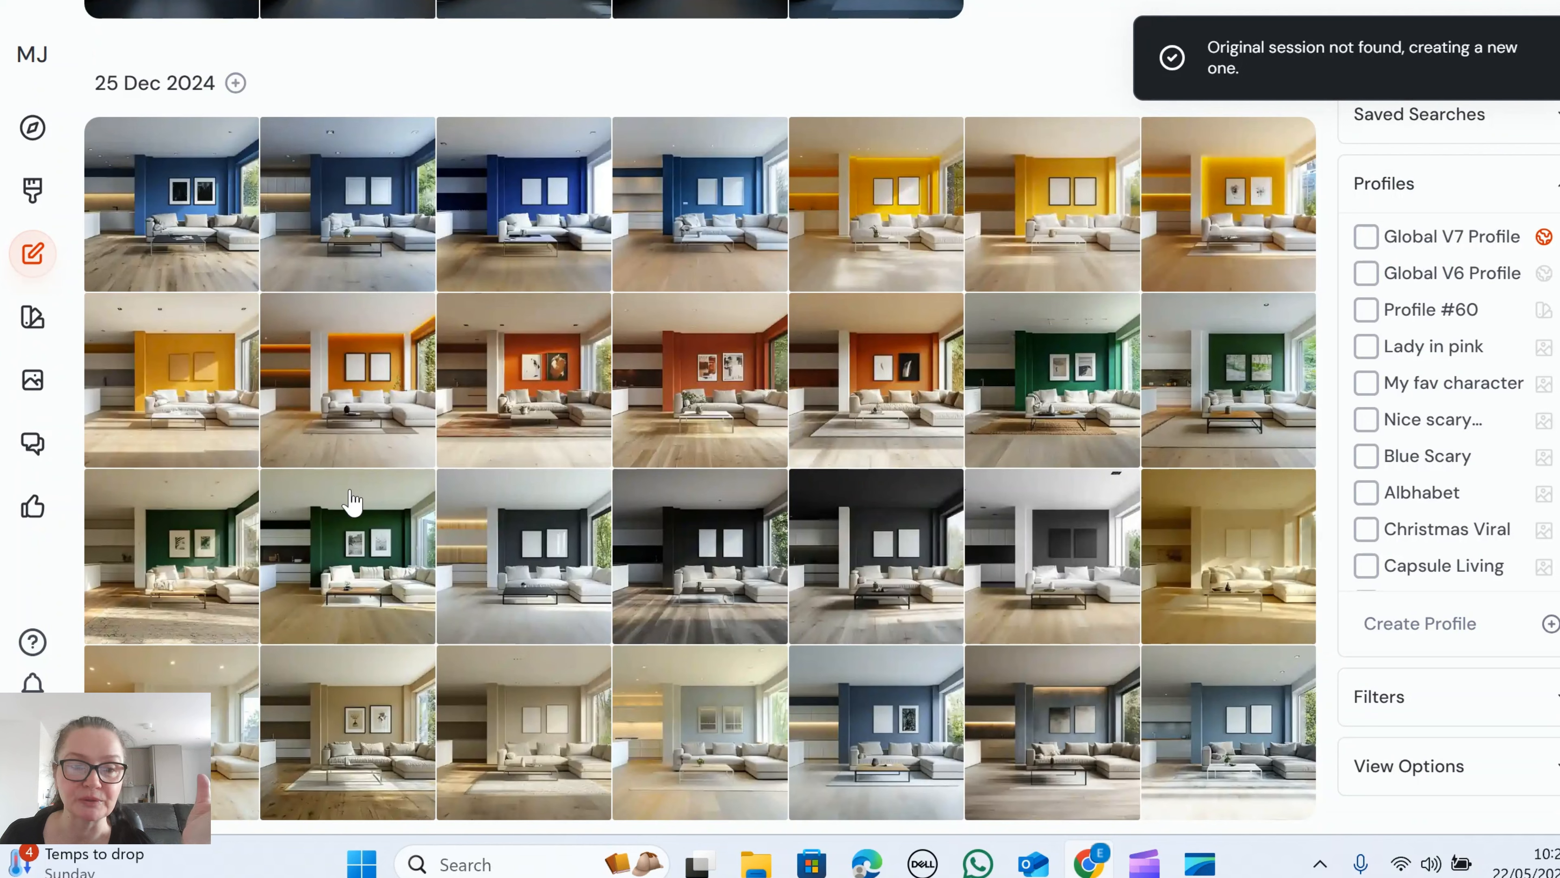
click(389, 533)
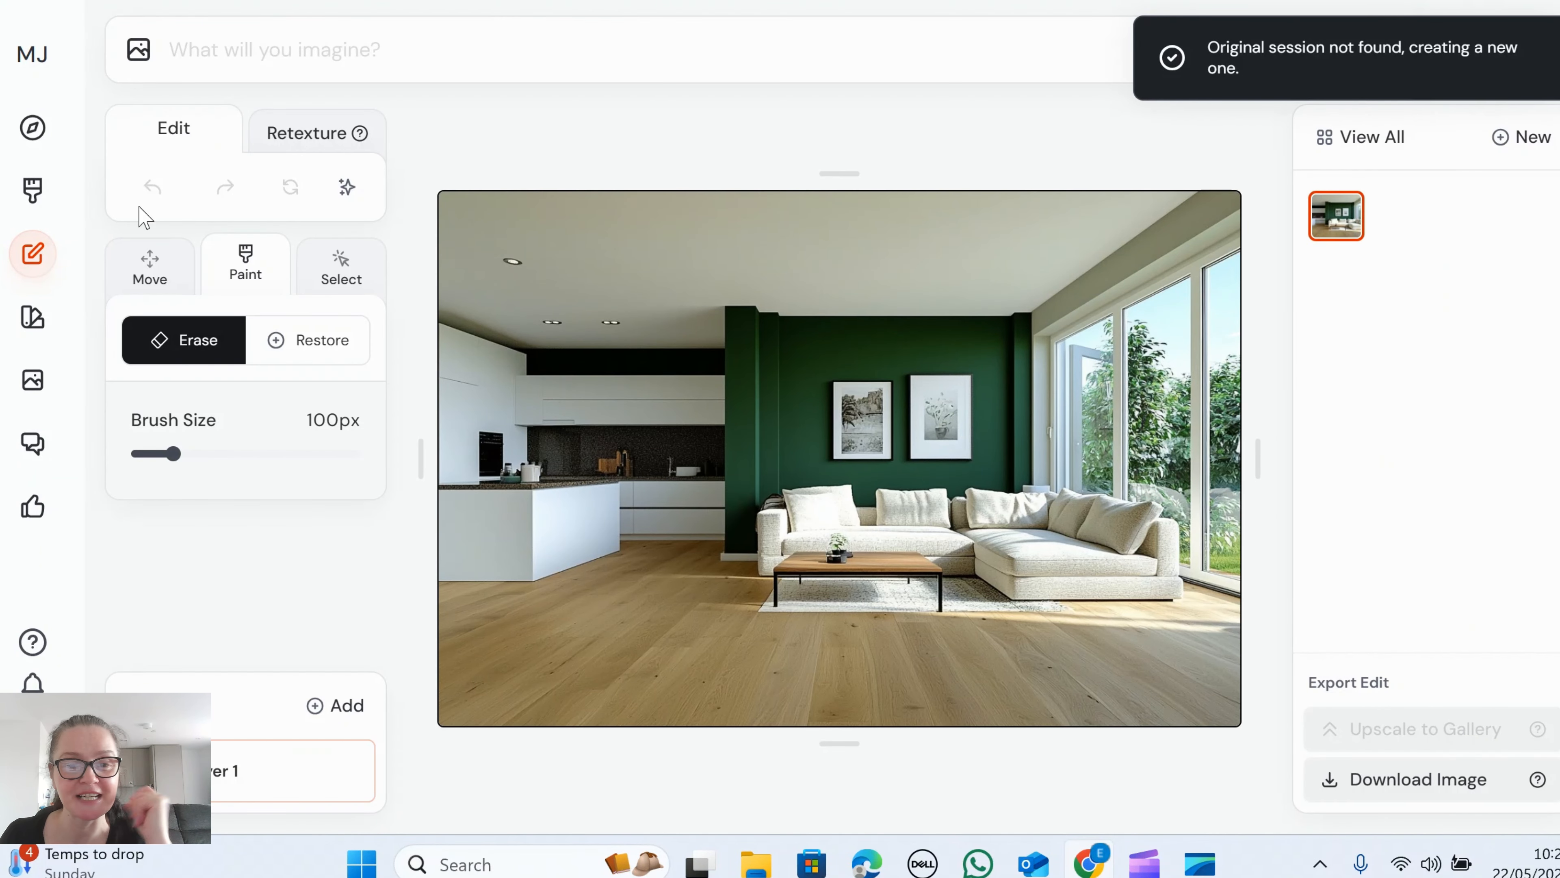
key(alt+Left)
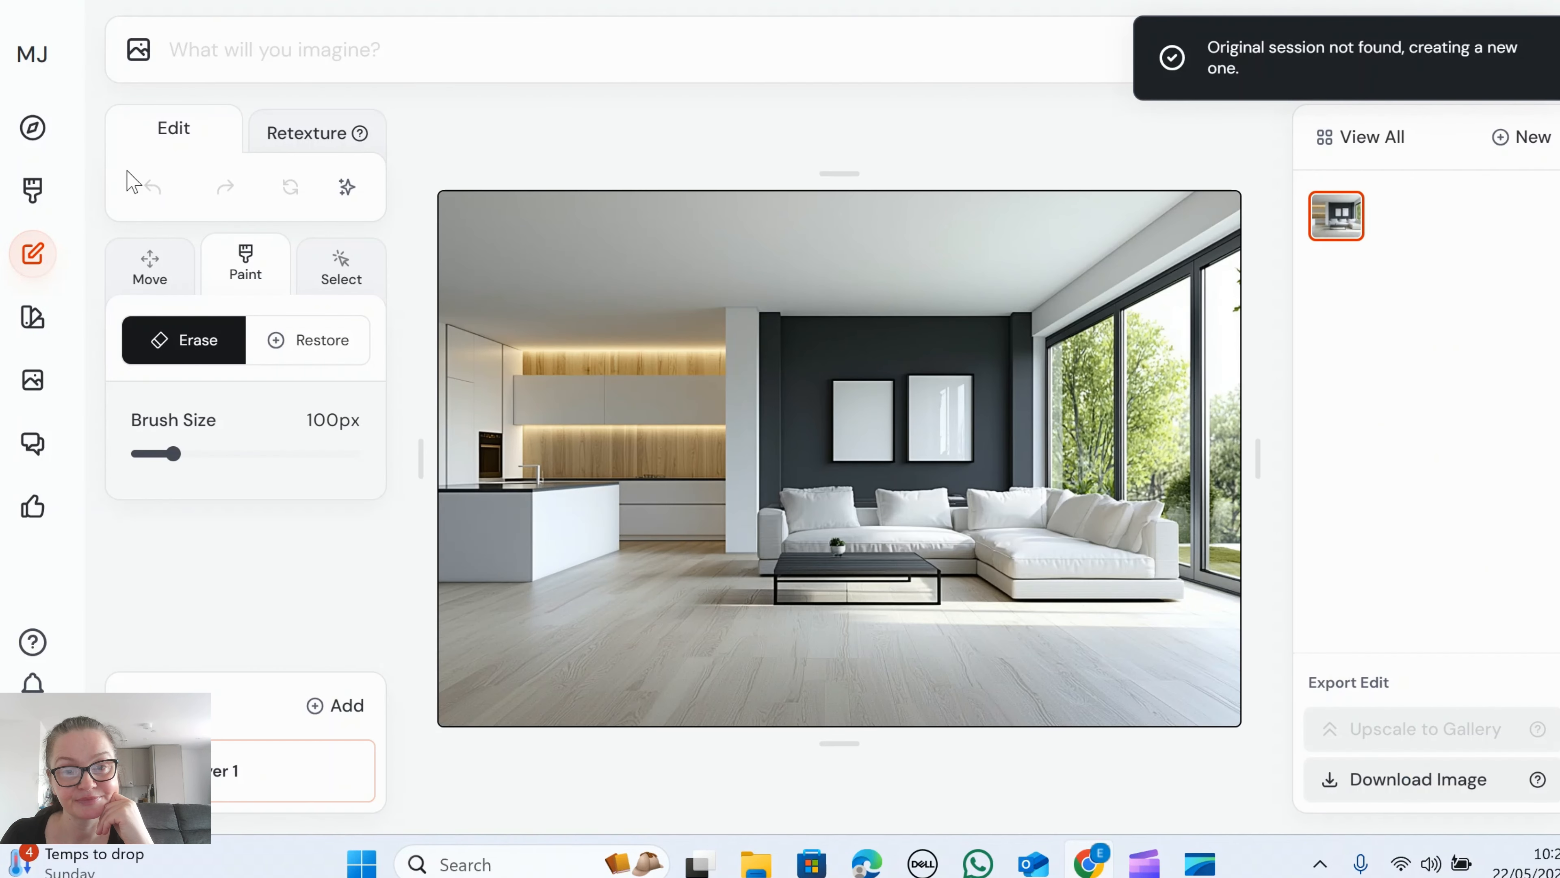
Step: View the charcoal living room variant with the black ceiling at full size and return to the gallery
key(alt+Left)
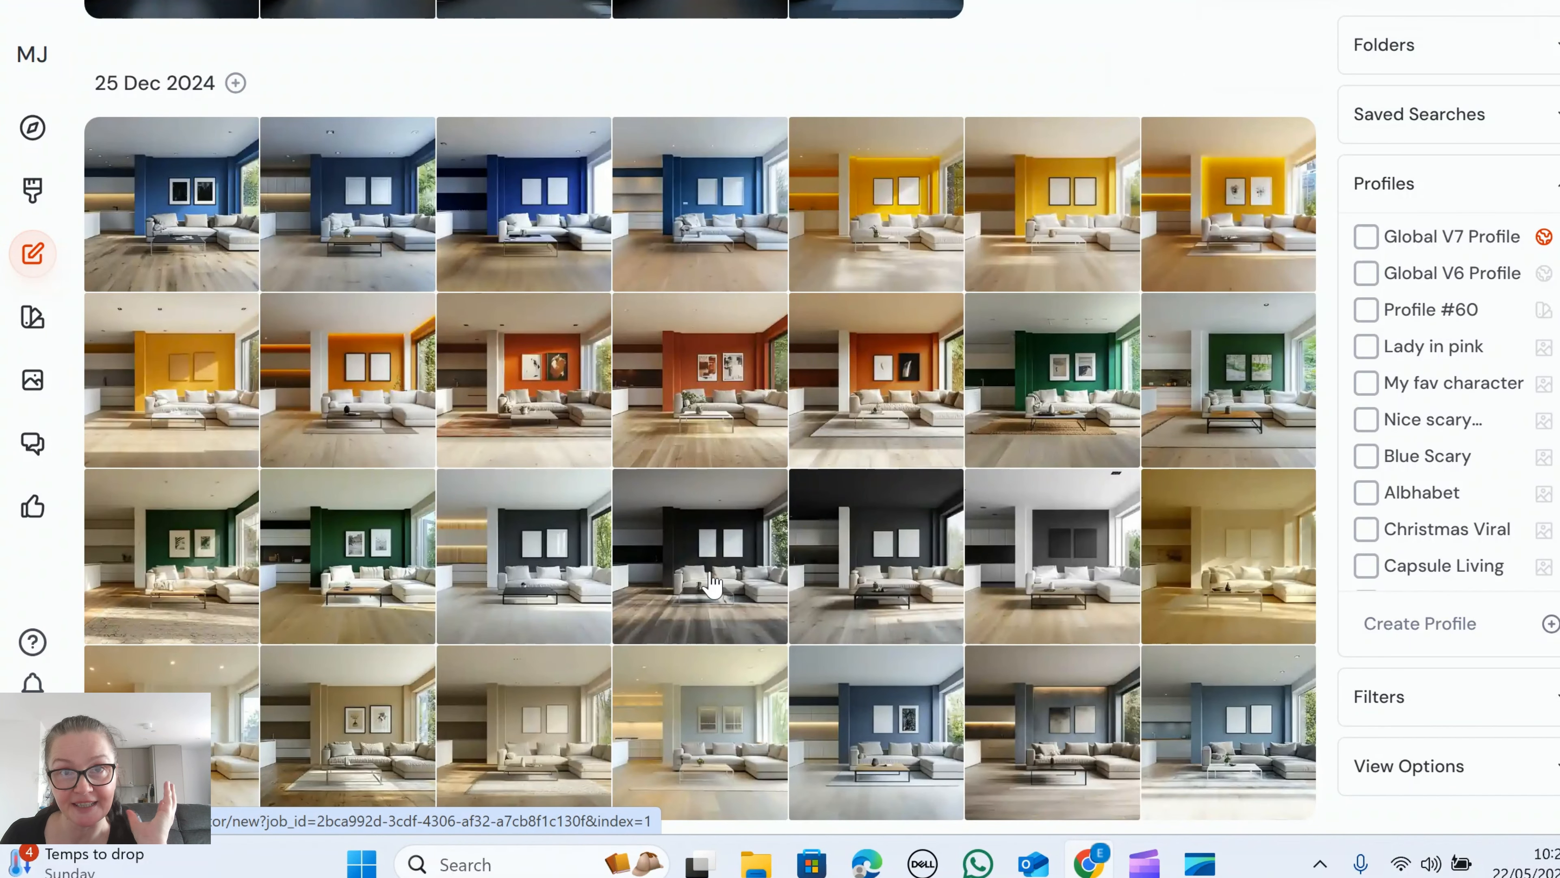
click(871, 595)
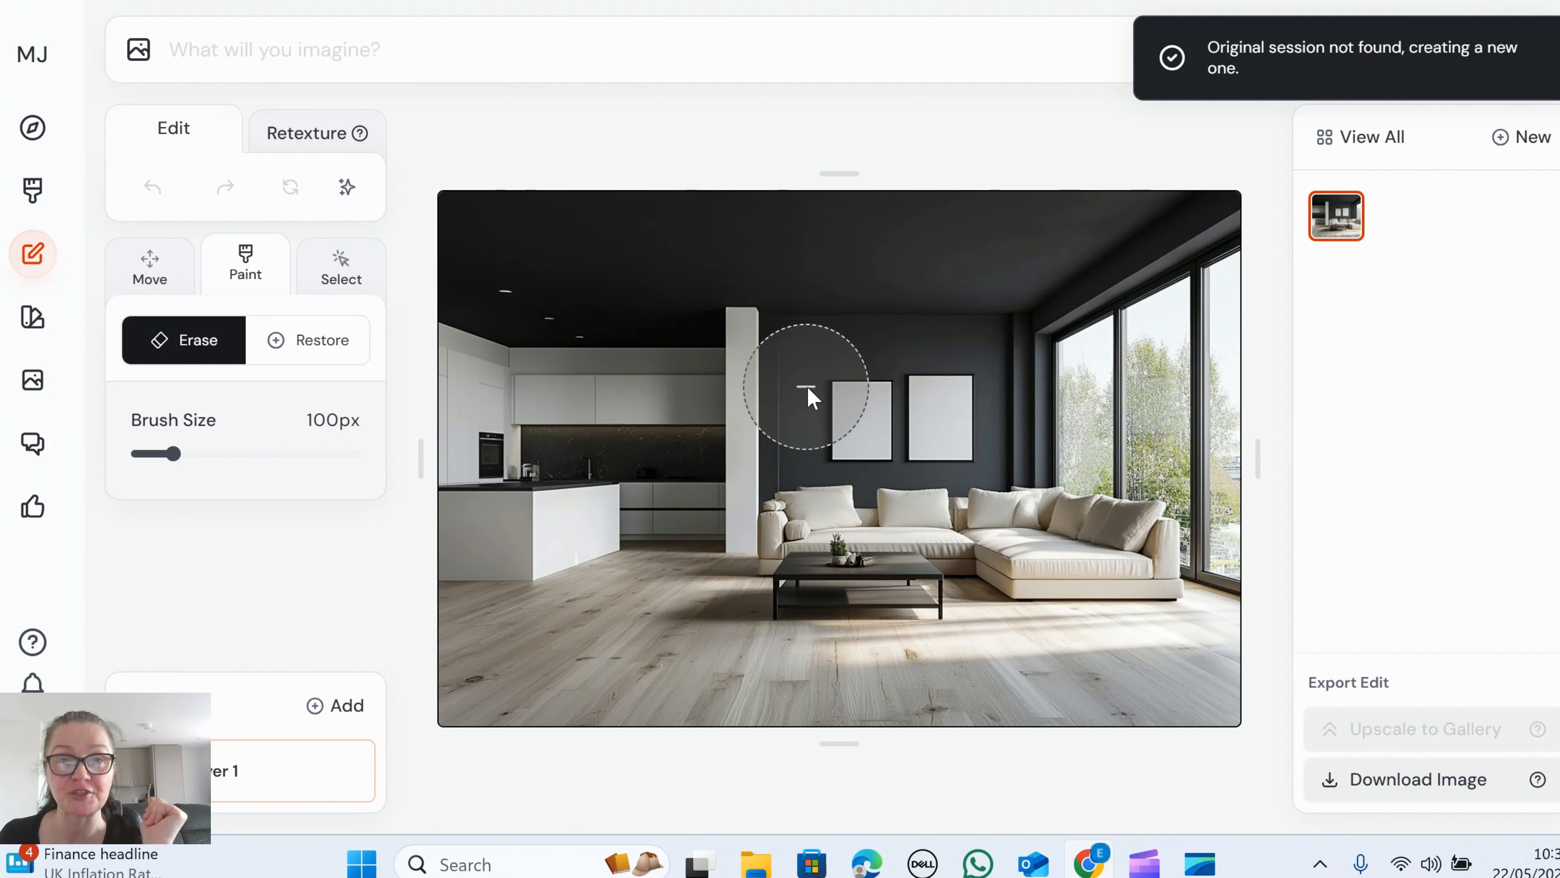
key(alt+Left)
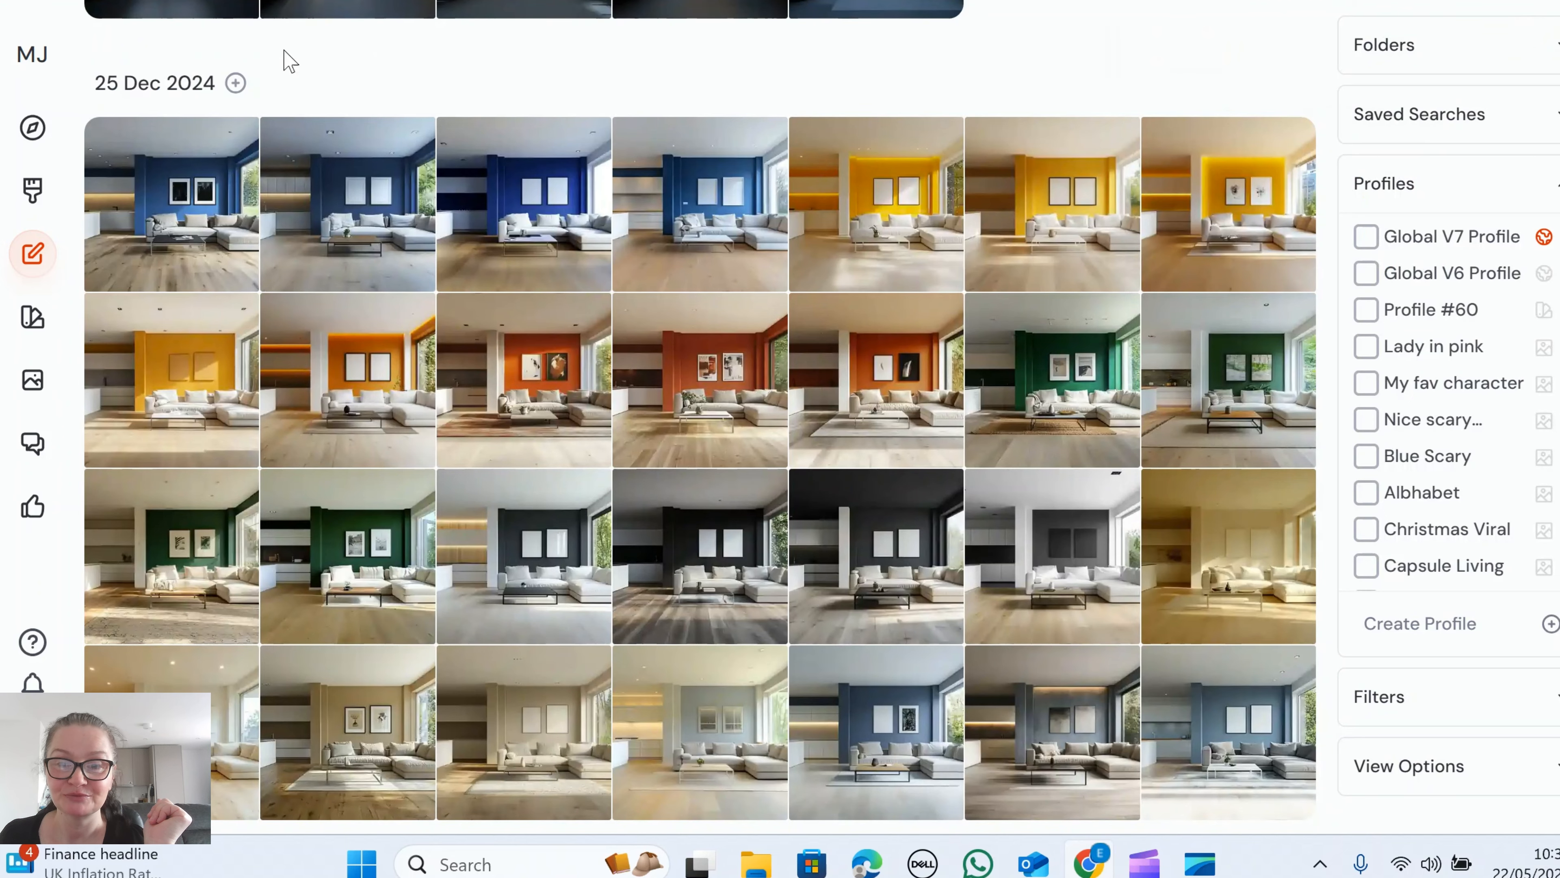
Step: View the beige, pale grey-blue and blue living room variants in the last row of the 25 Dec 2024 group at full size, returning to the gallery after each
scroll(1247, 603, down, 4)
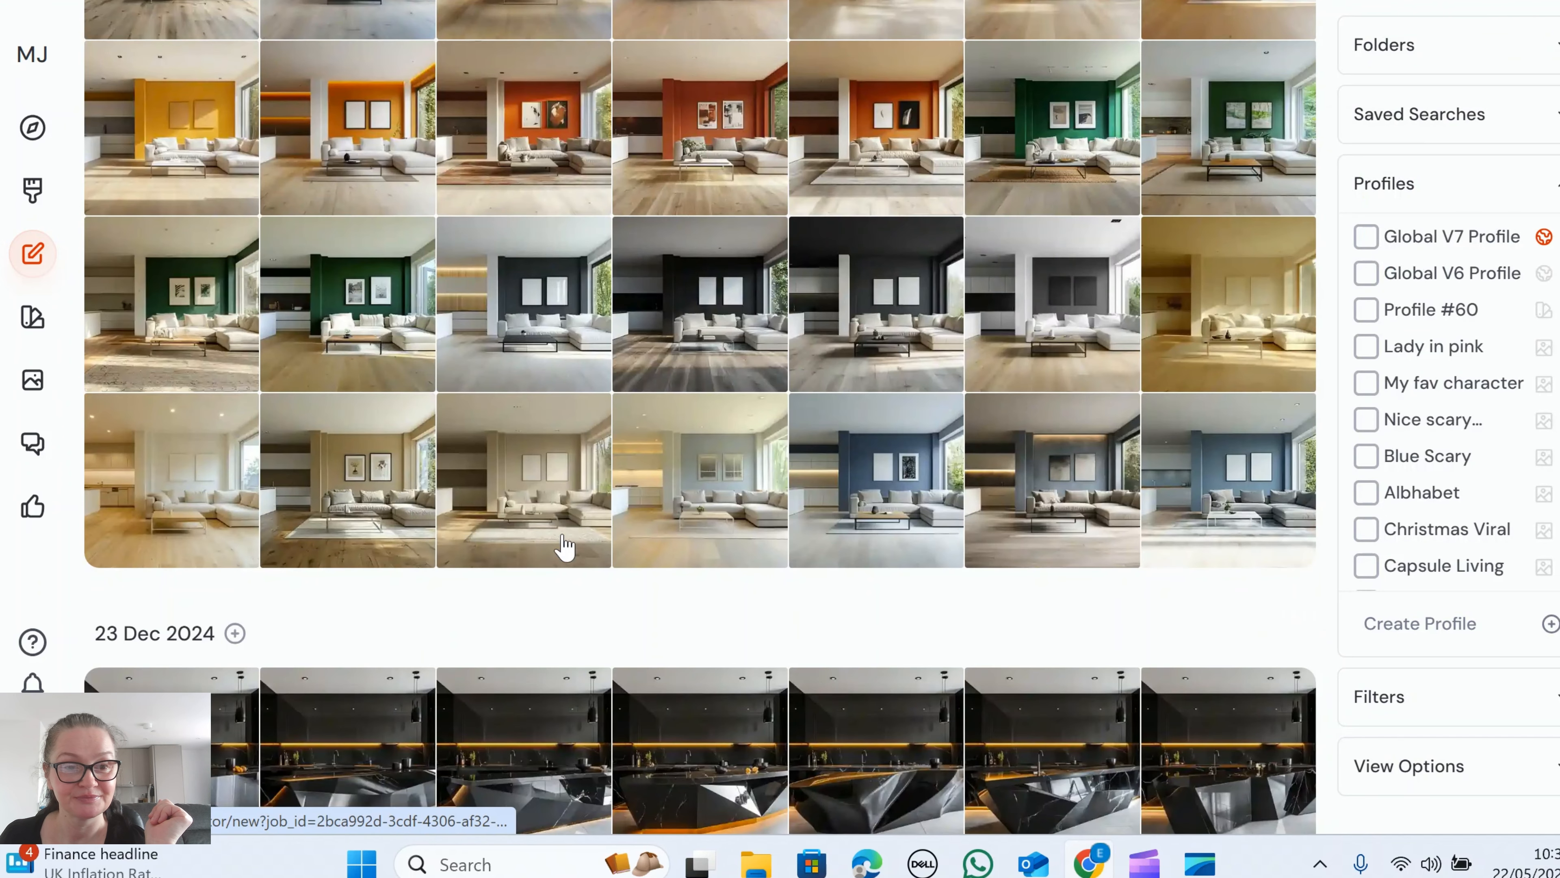
click(322, 487)
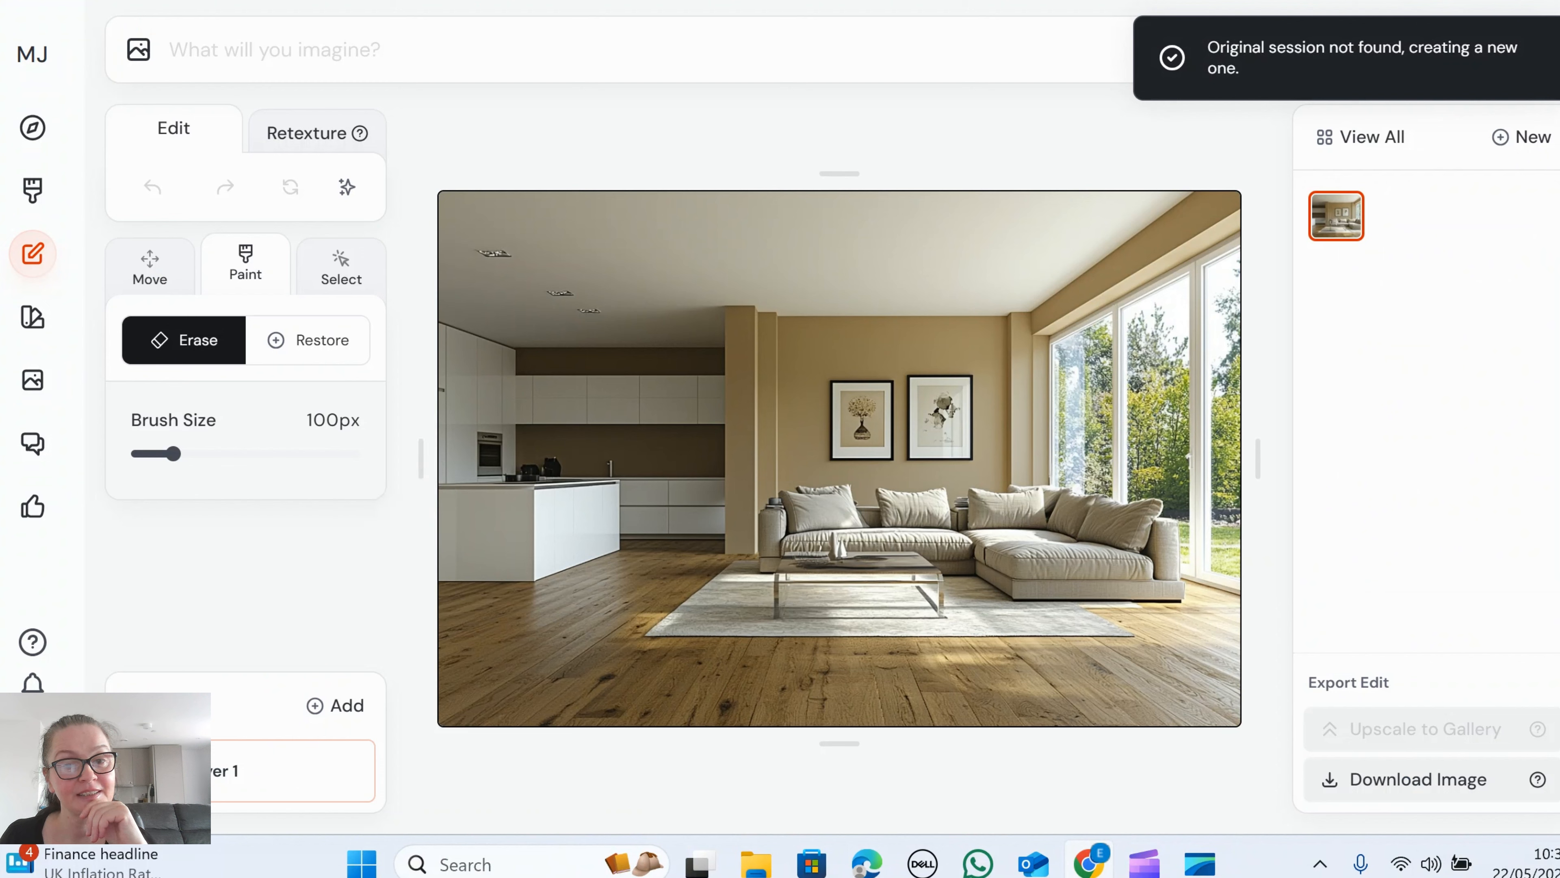
key(alt+Left)
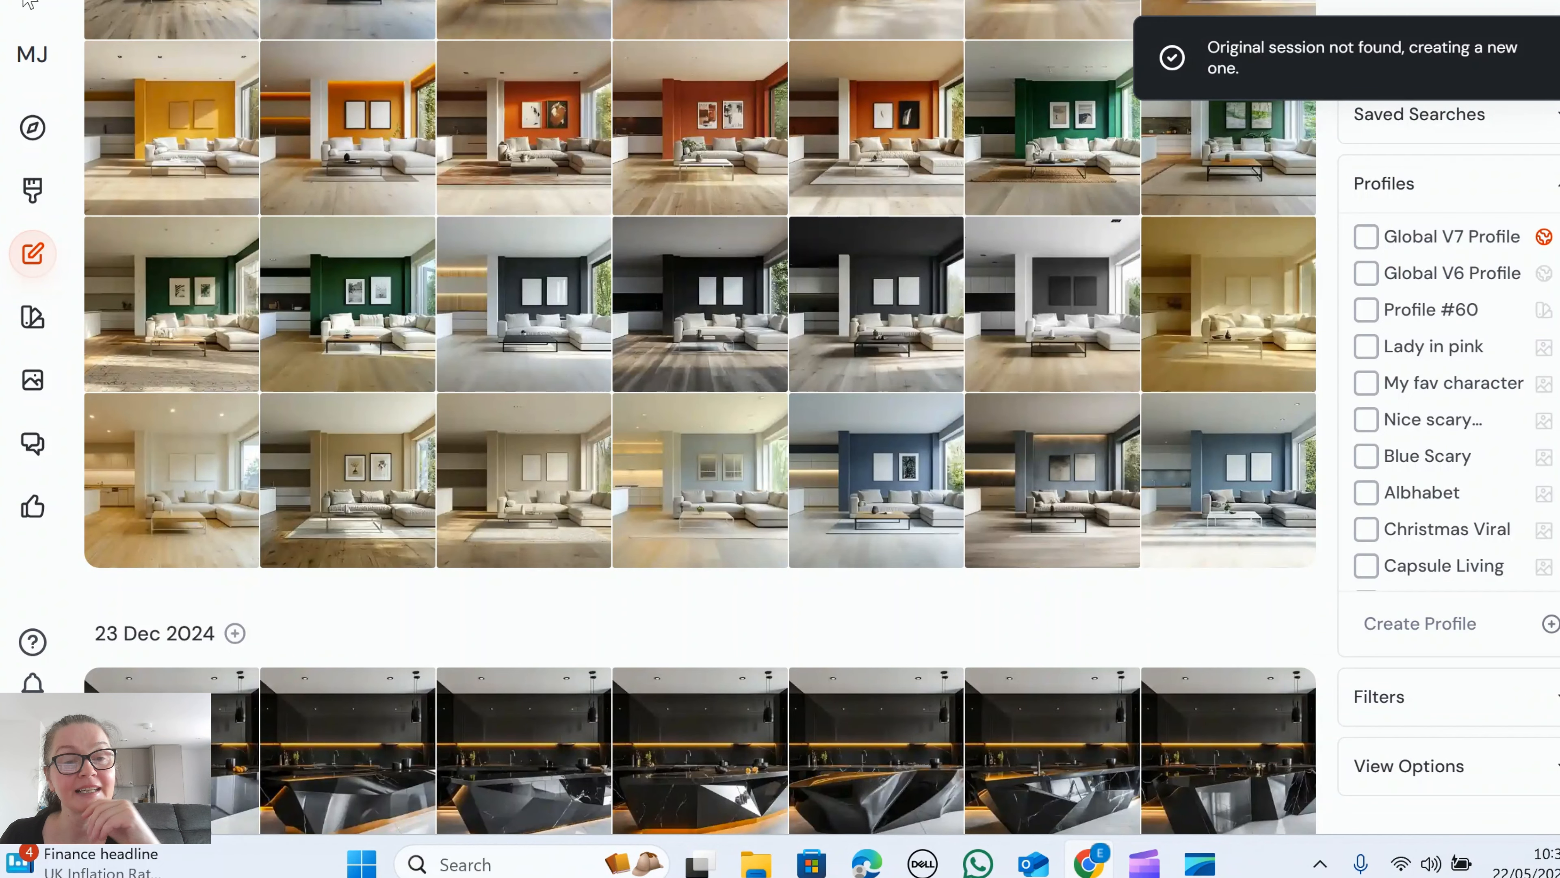
click(730, 502)
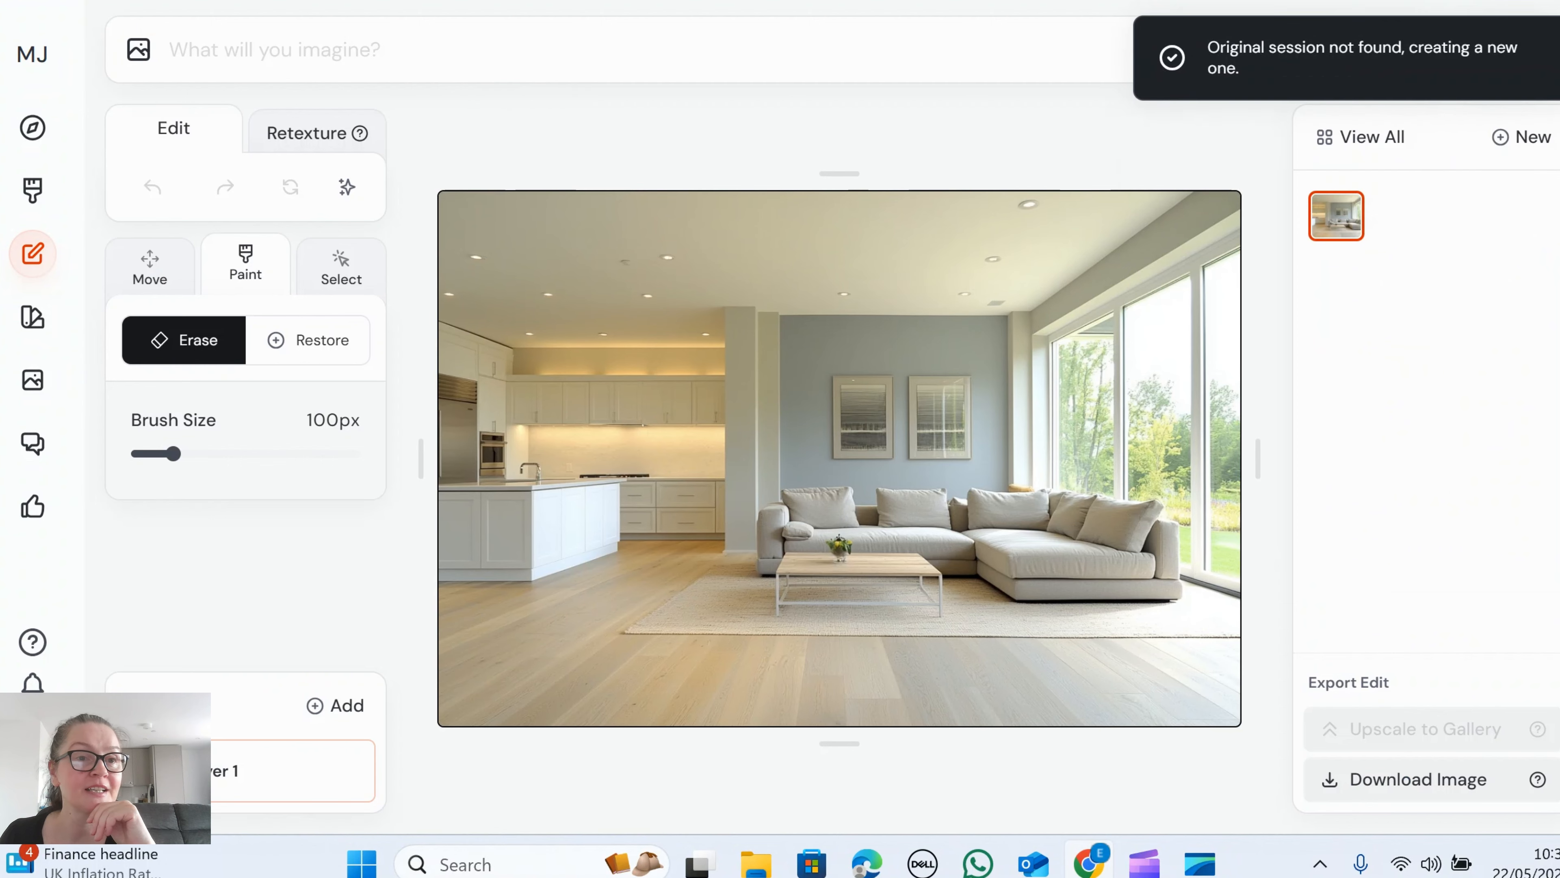
key(alt+Left)
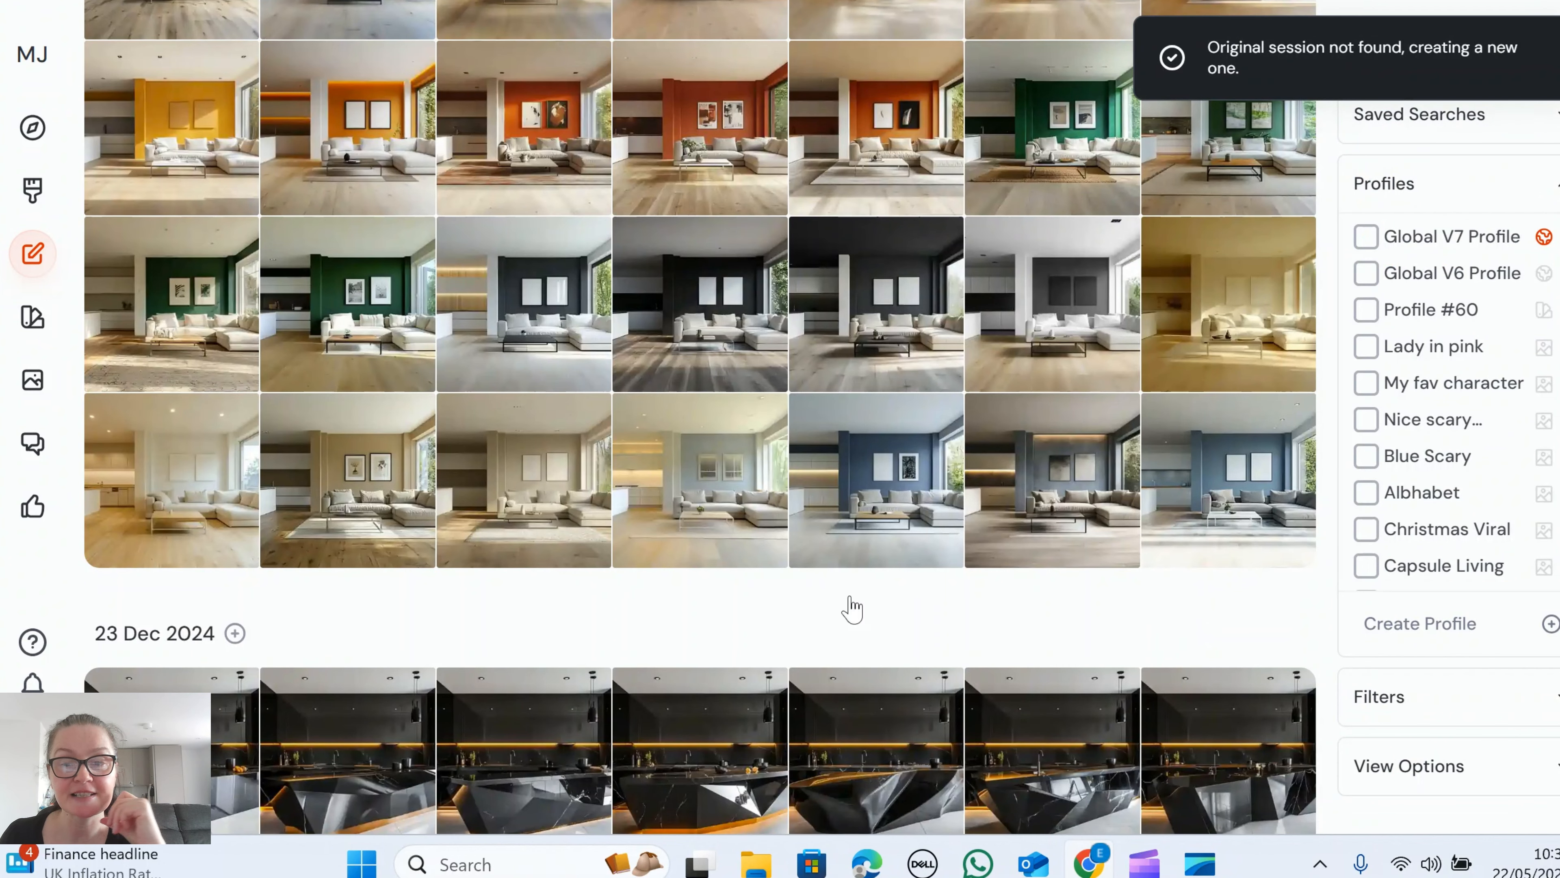
click(894, 532)
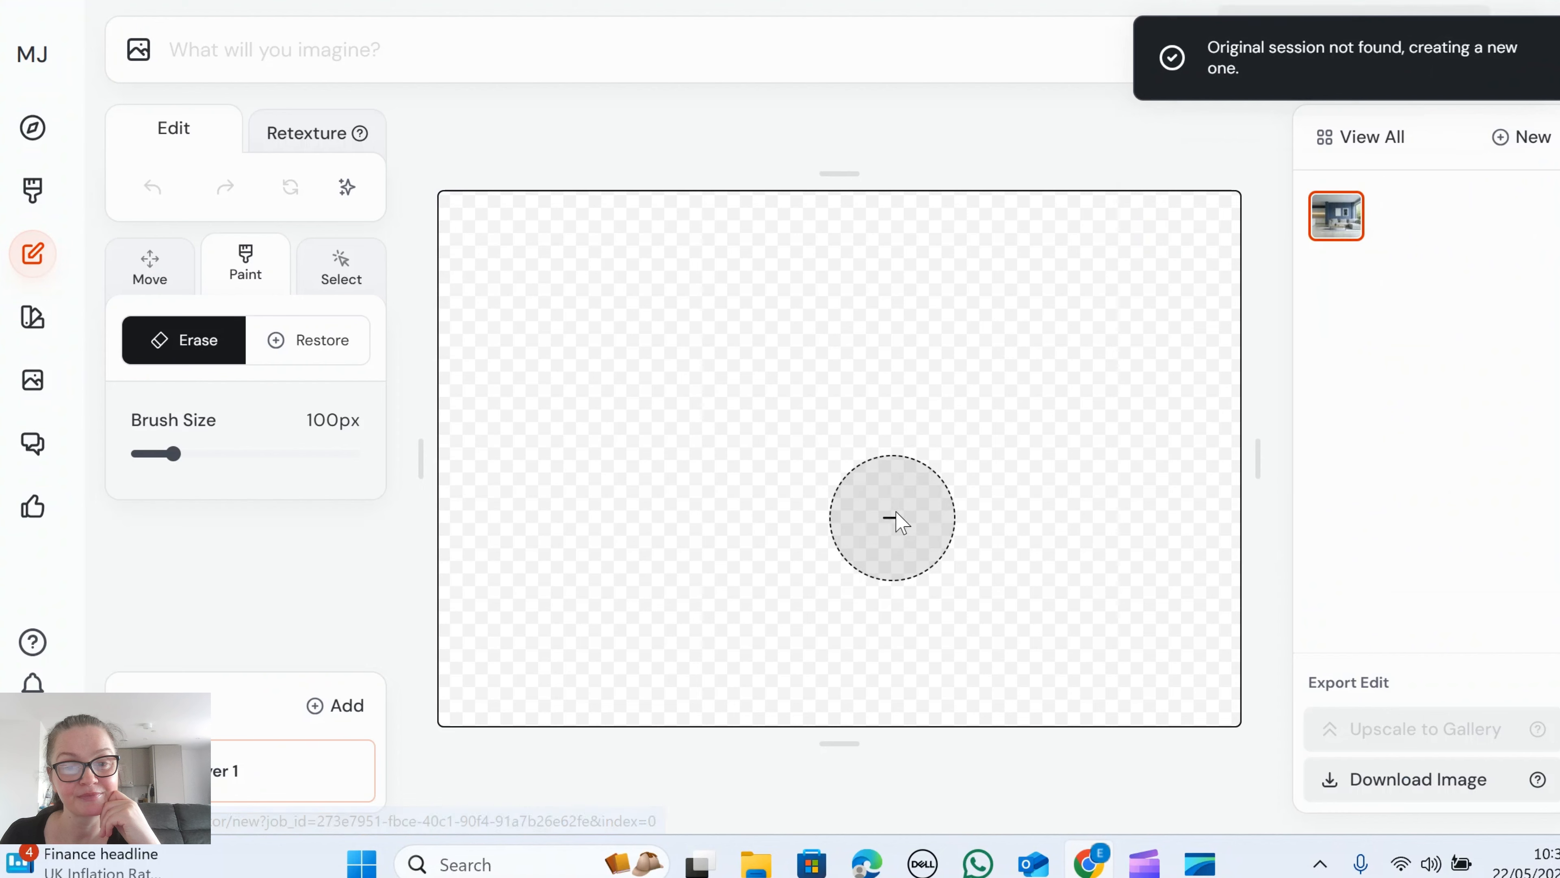
key(alt+Left)
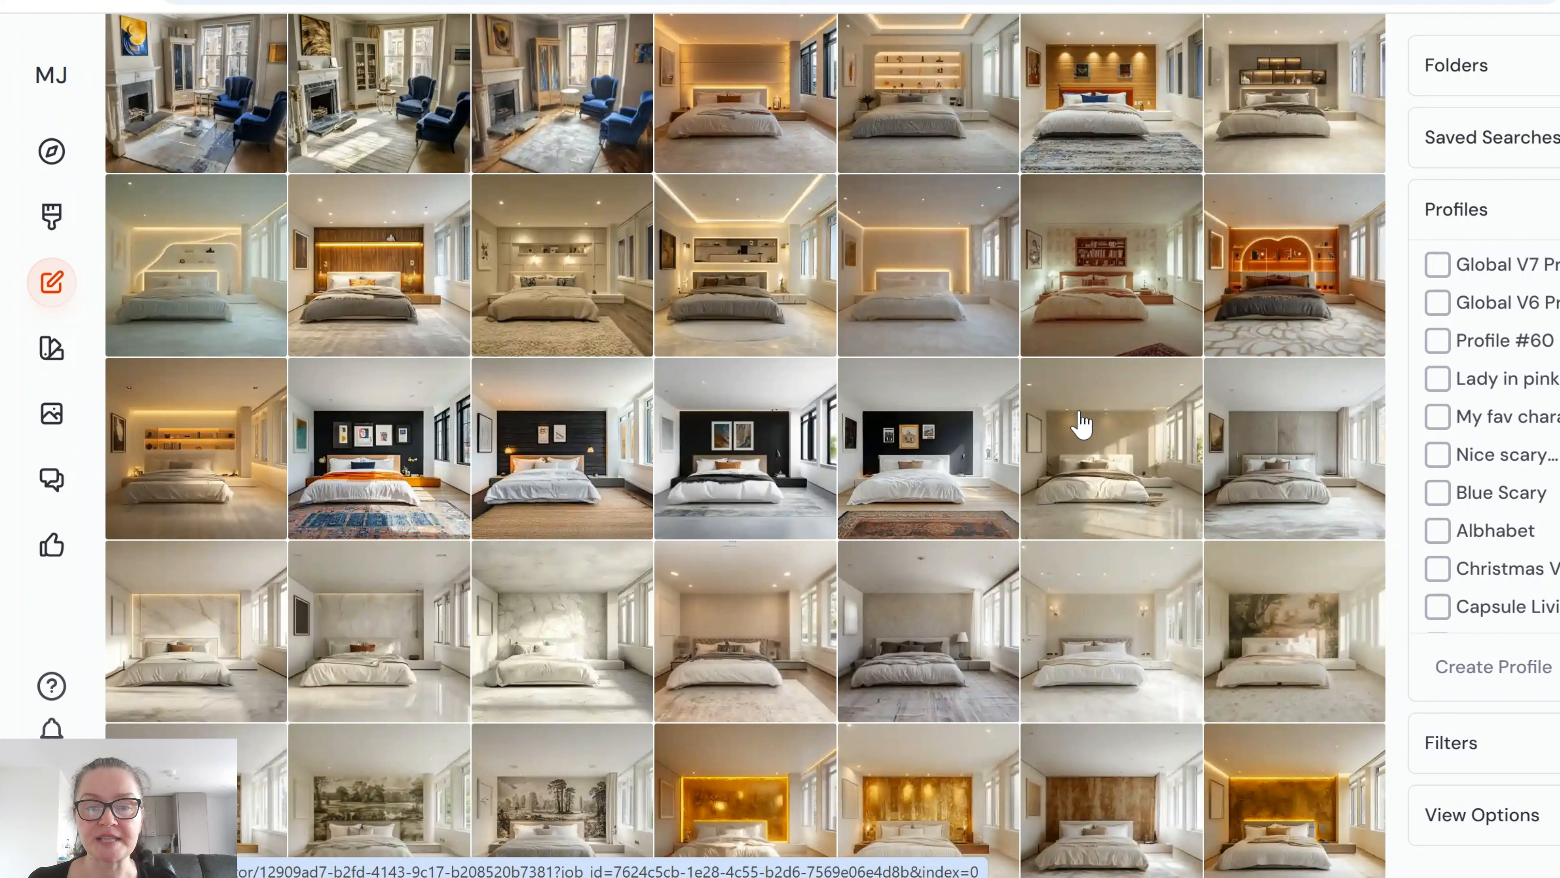
Step: Open a black-walled bedroom variant from the gallery and display the white base image it was retextured from
scroll(1081, 424, down, 15)
scroll(1076, 422, down, 15)
scroll(1049, 423, down, 15)
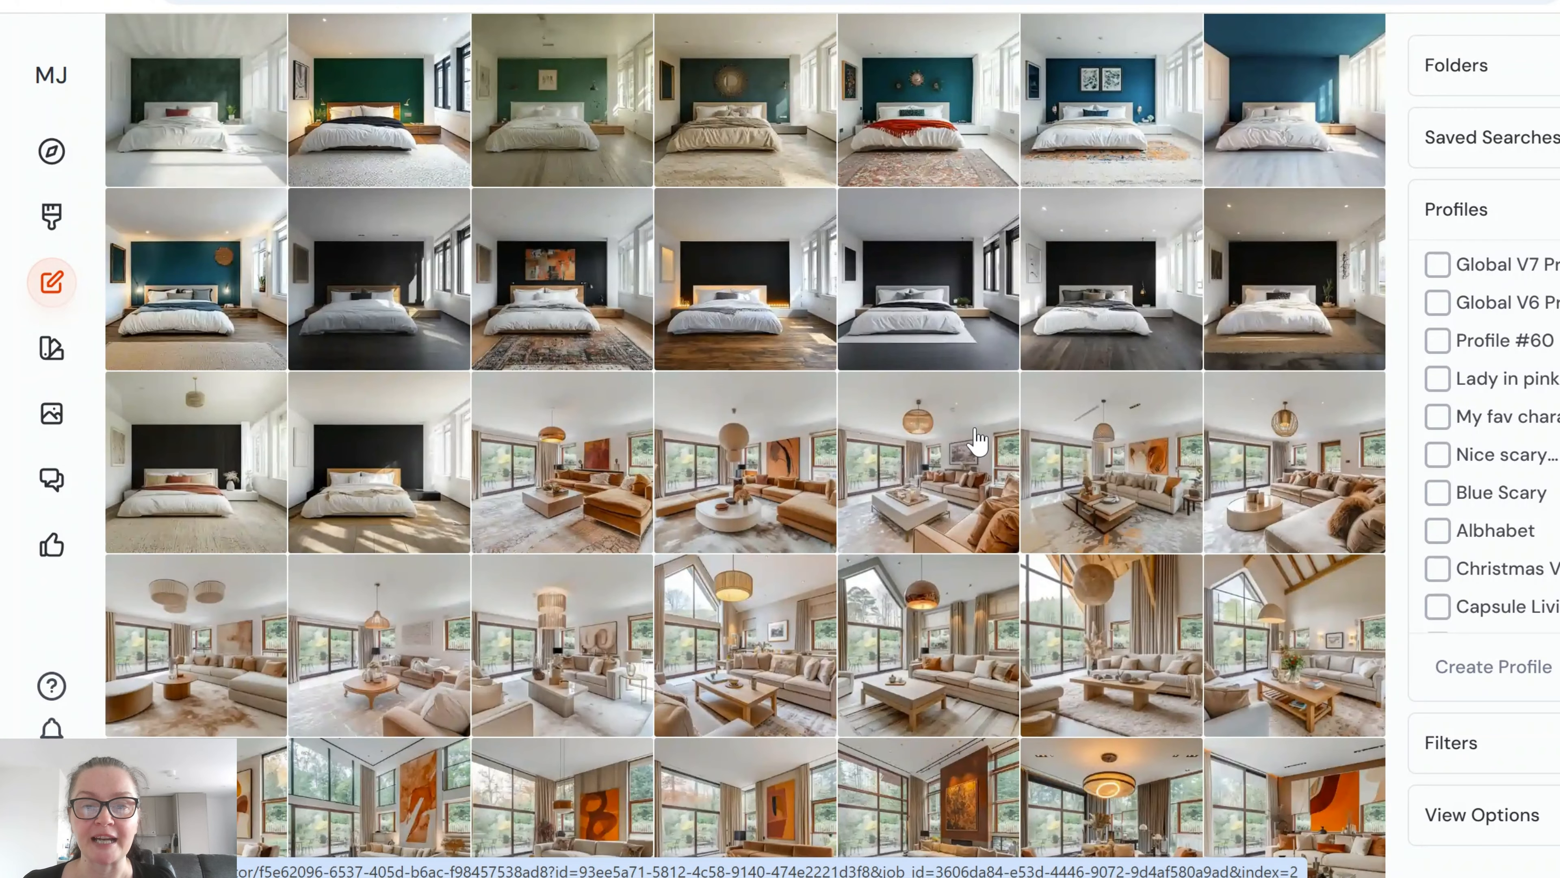
click(371, 498)
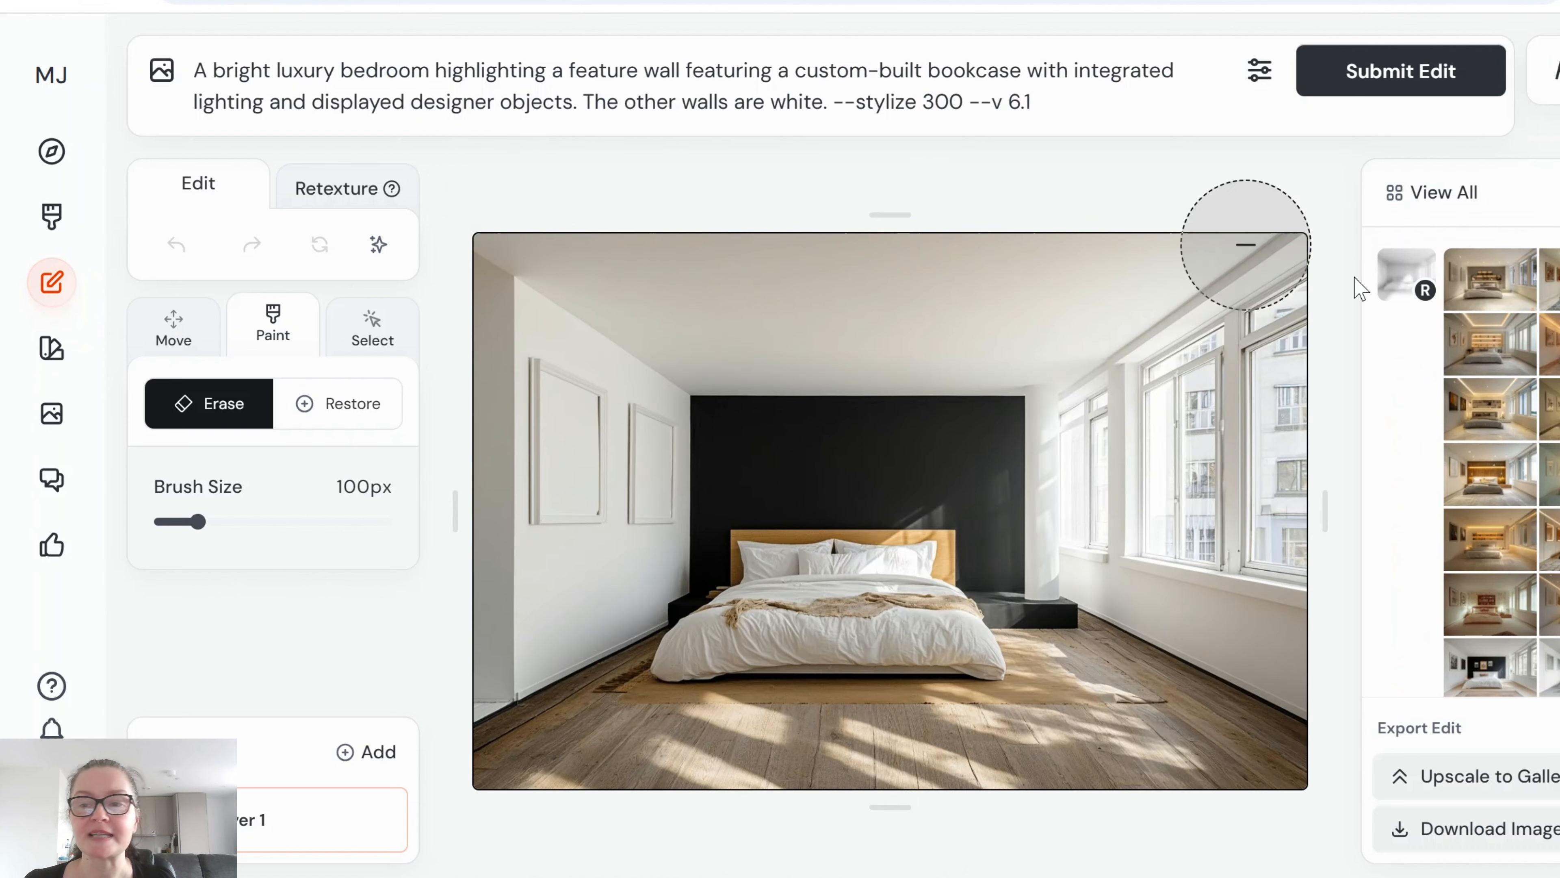
click(1394, 285)
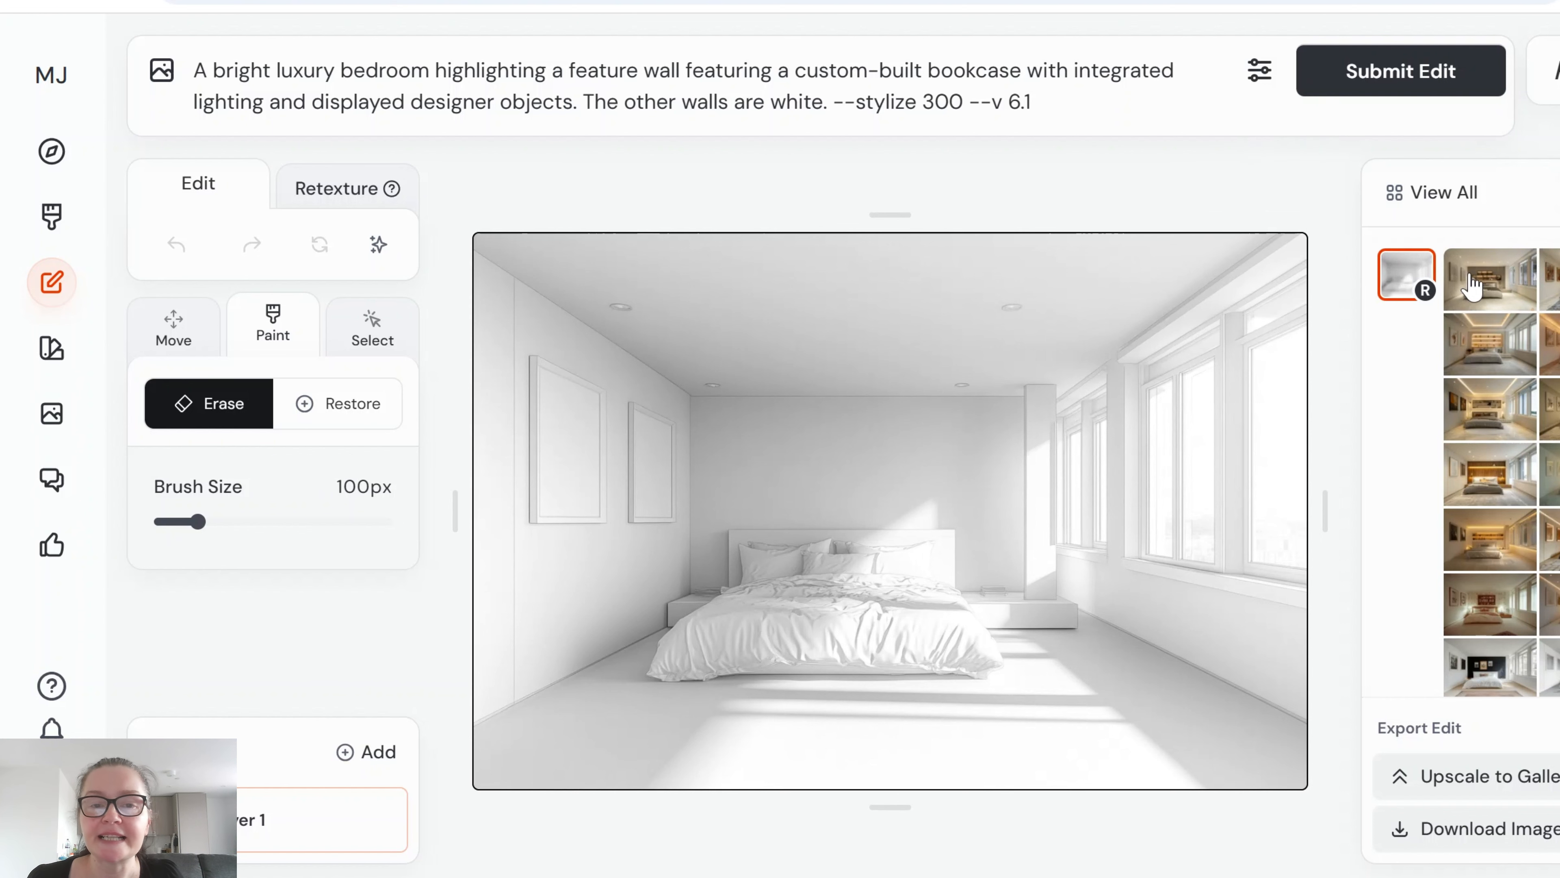
Step: View the bedroom variants with a custom-built bookcase feature wall generated at stylize 300, one after another
click(1474, 285)
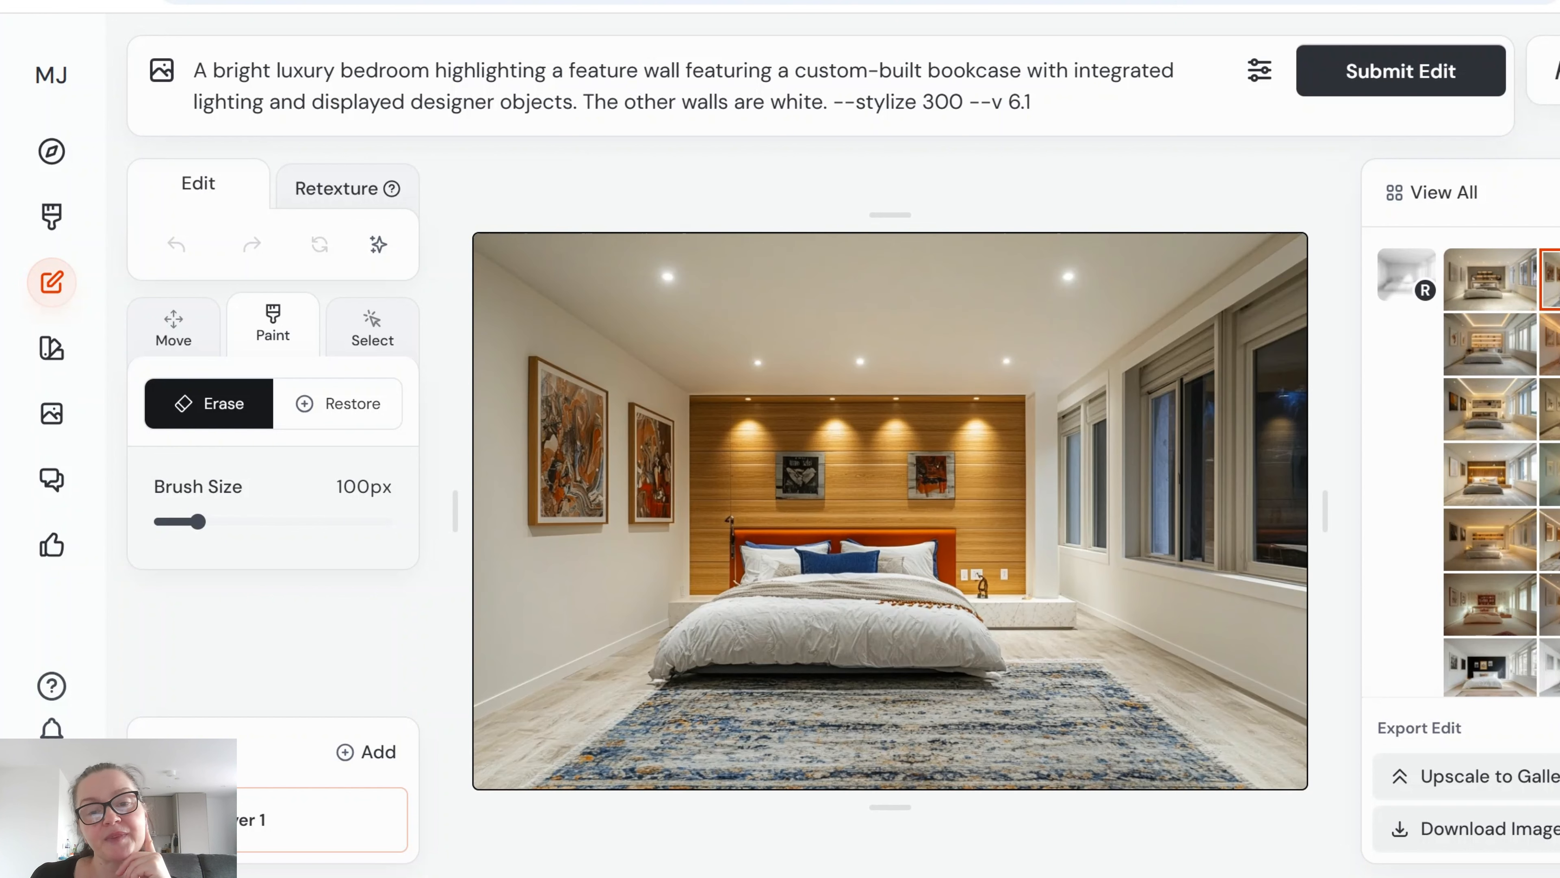
click(1486, 357)
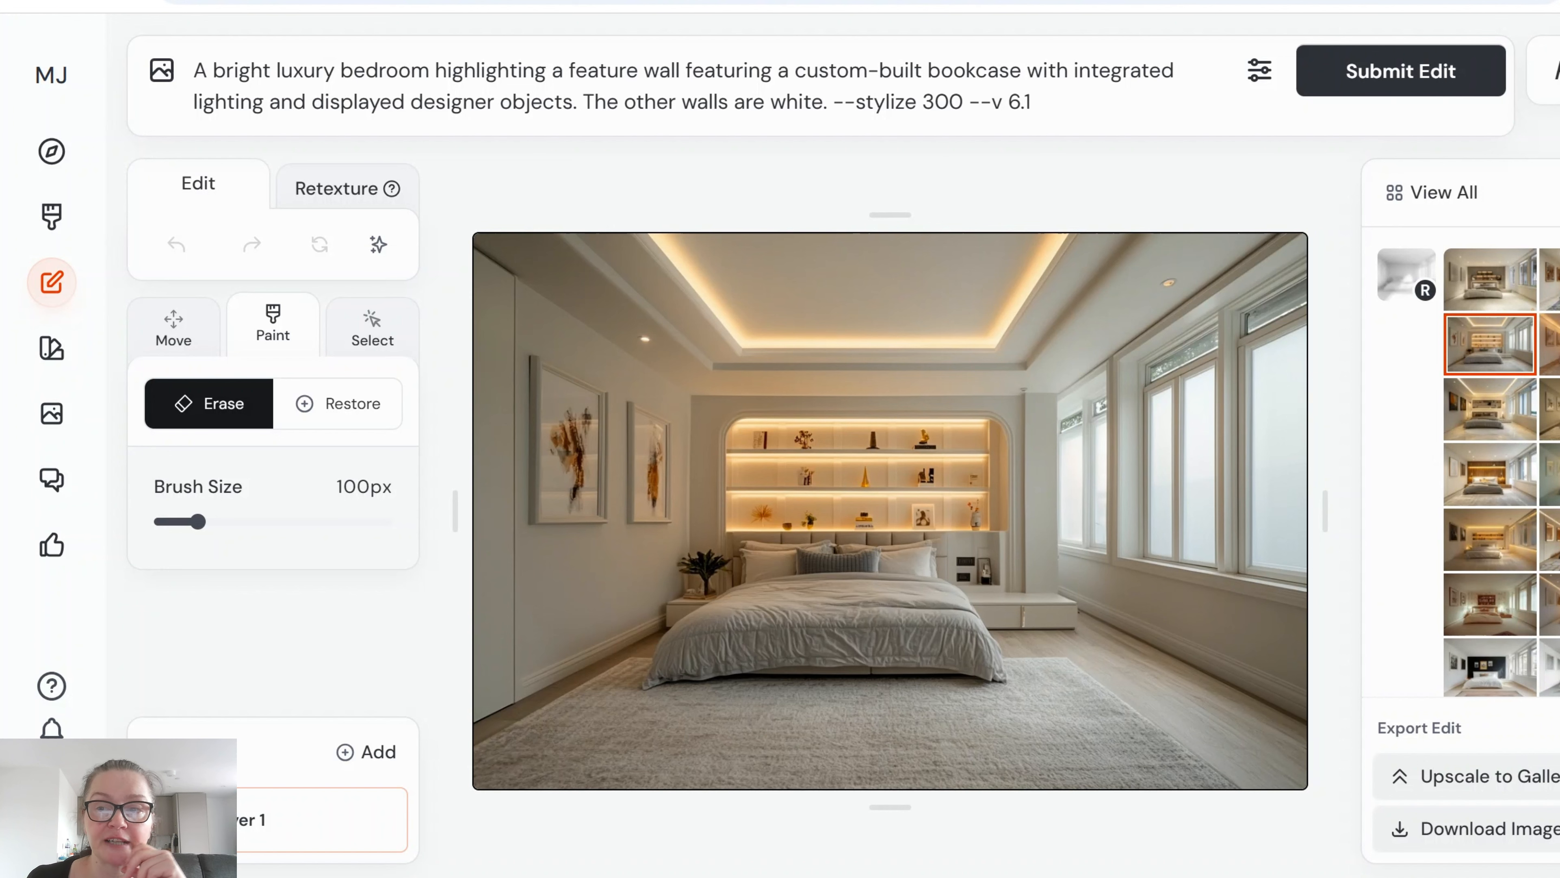
click(1549, 344)
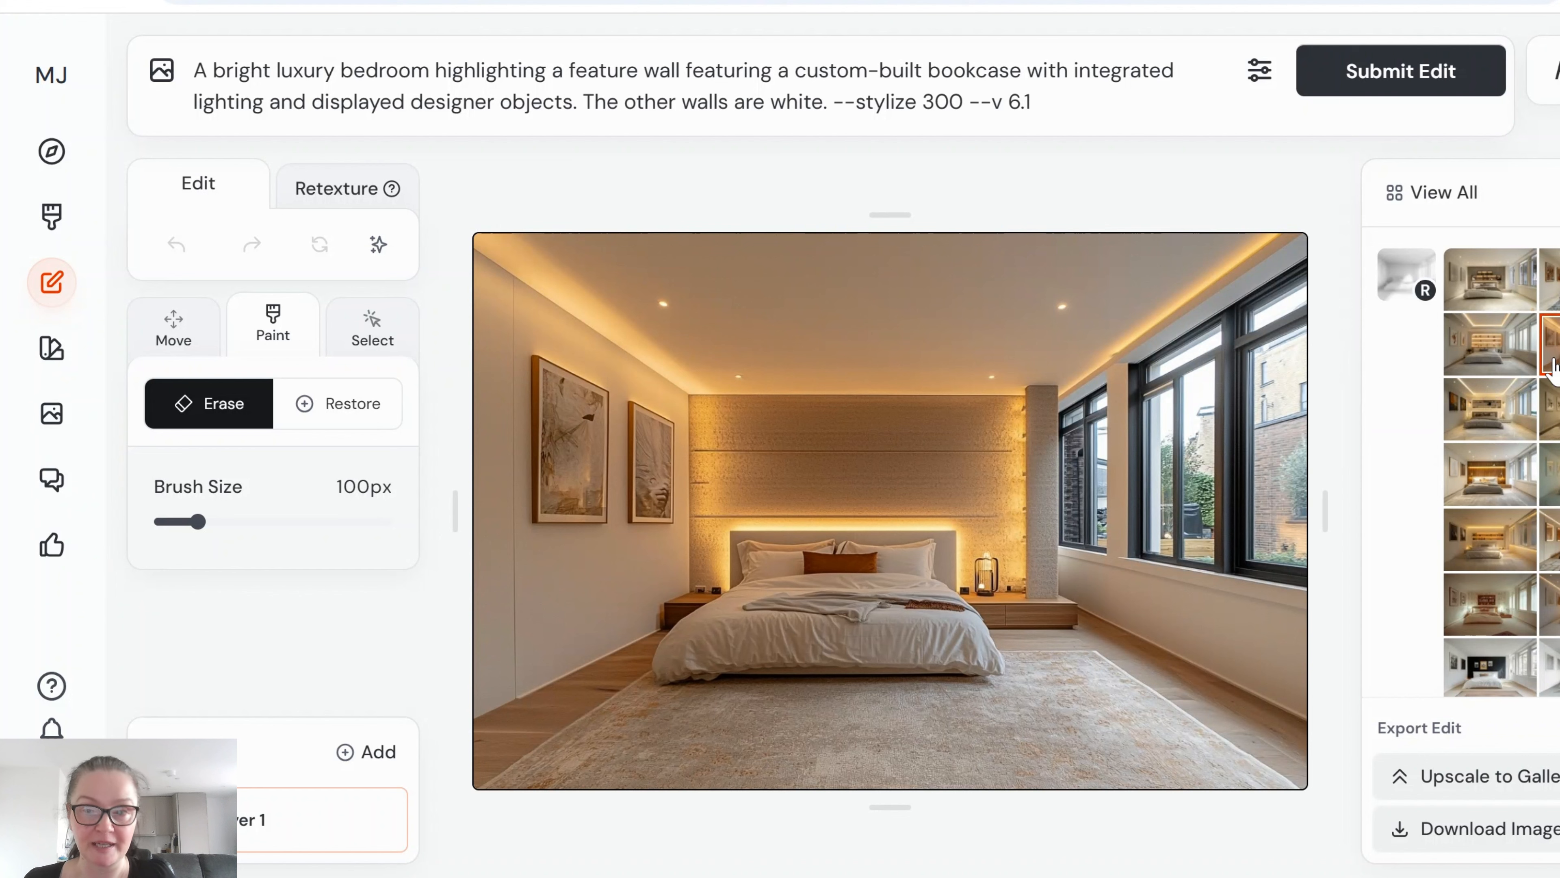
click(1472, 367)
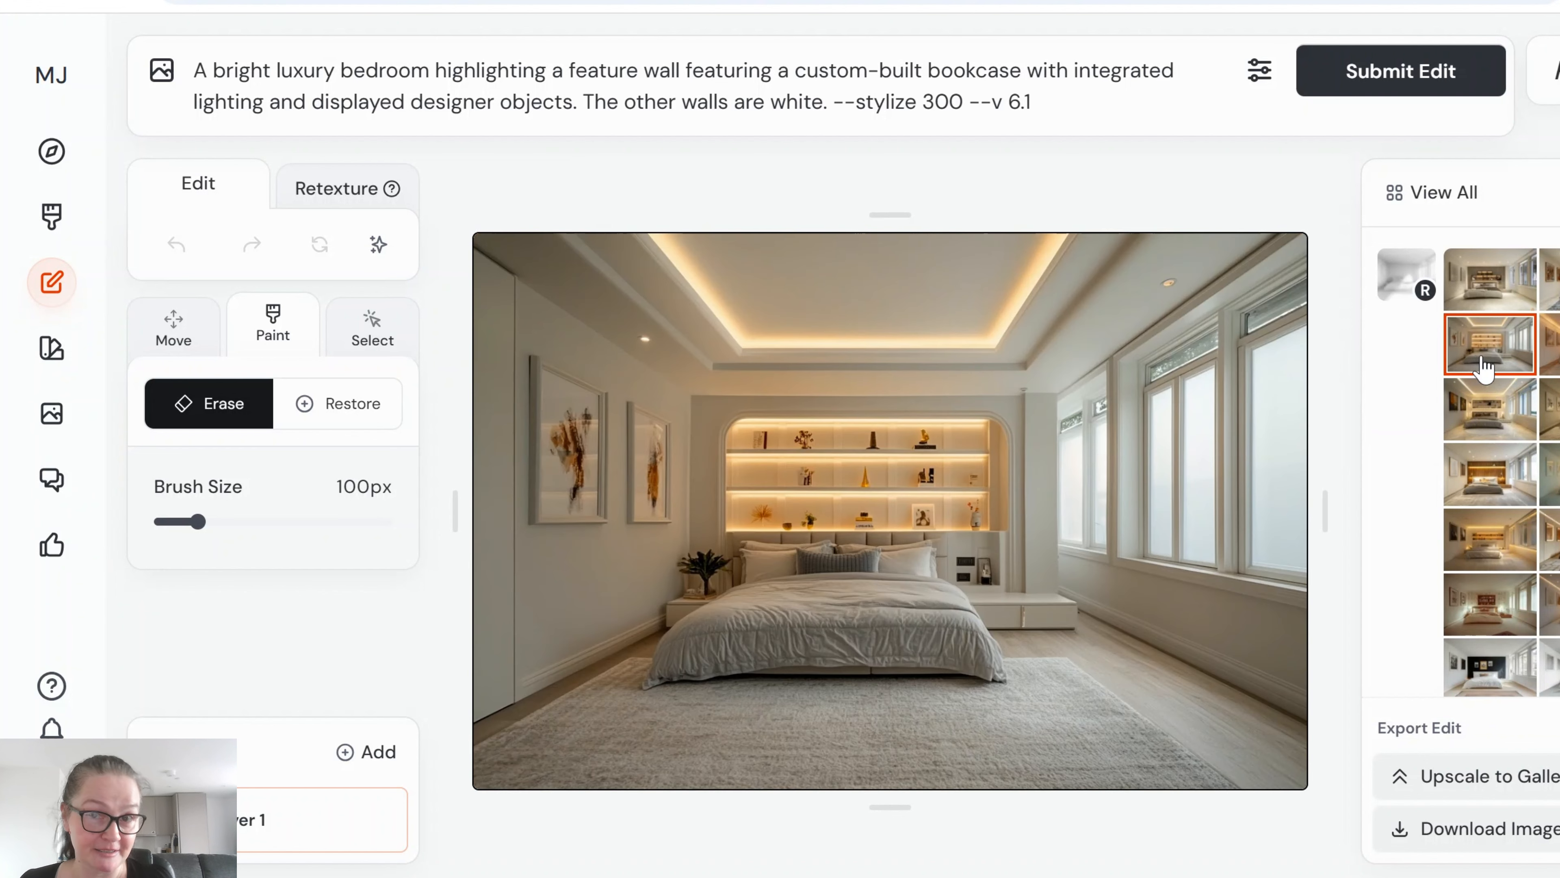
click(1496, 425)
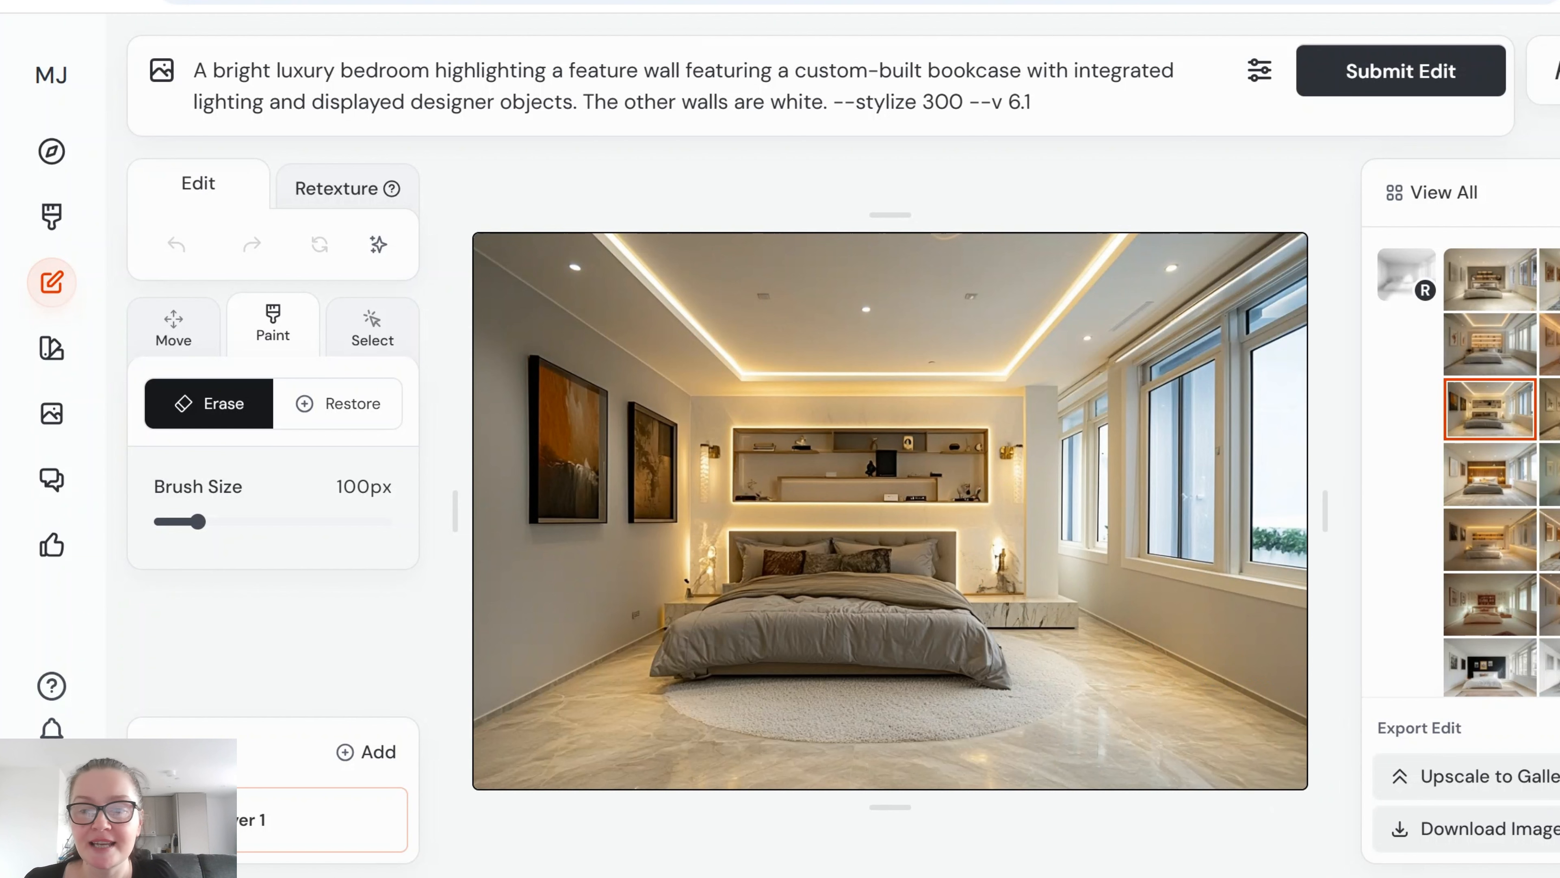
click(1551, 408)
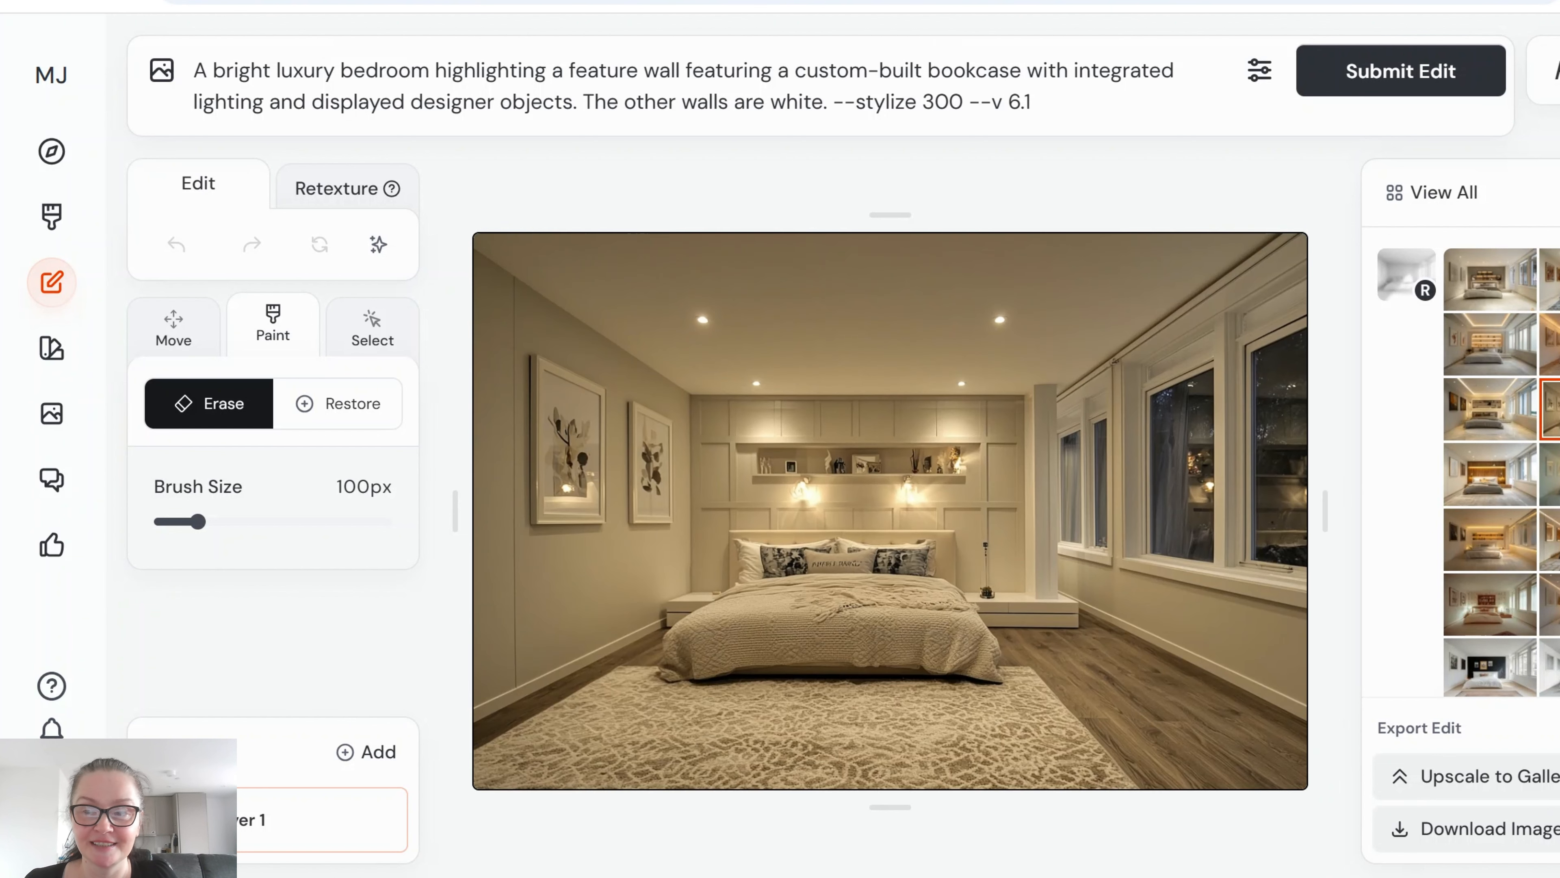
click(1550, 475)
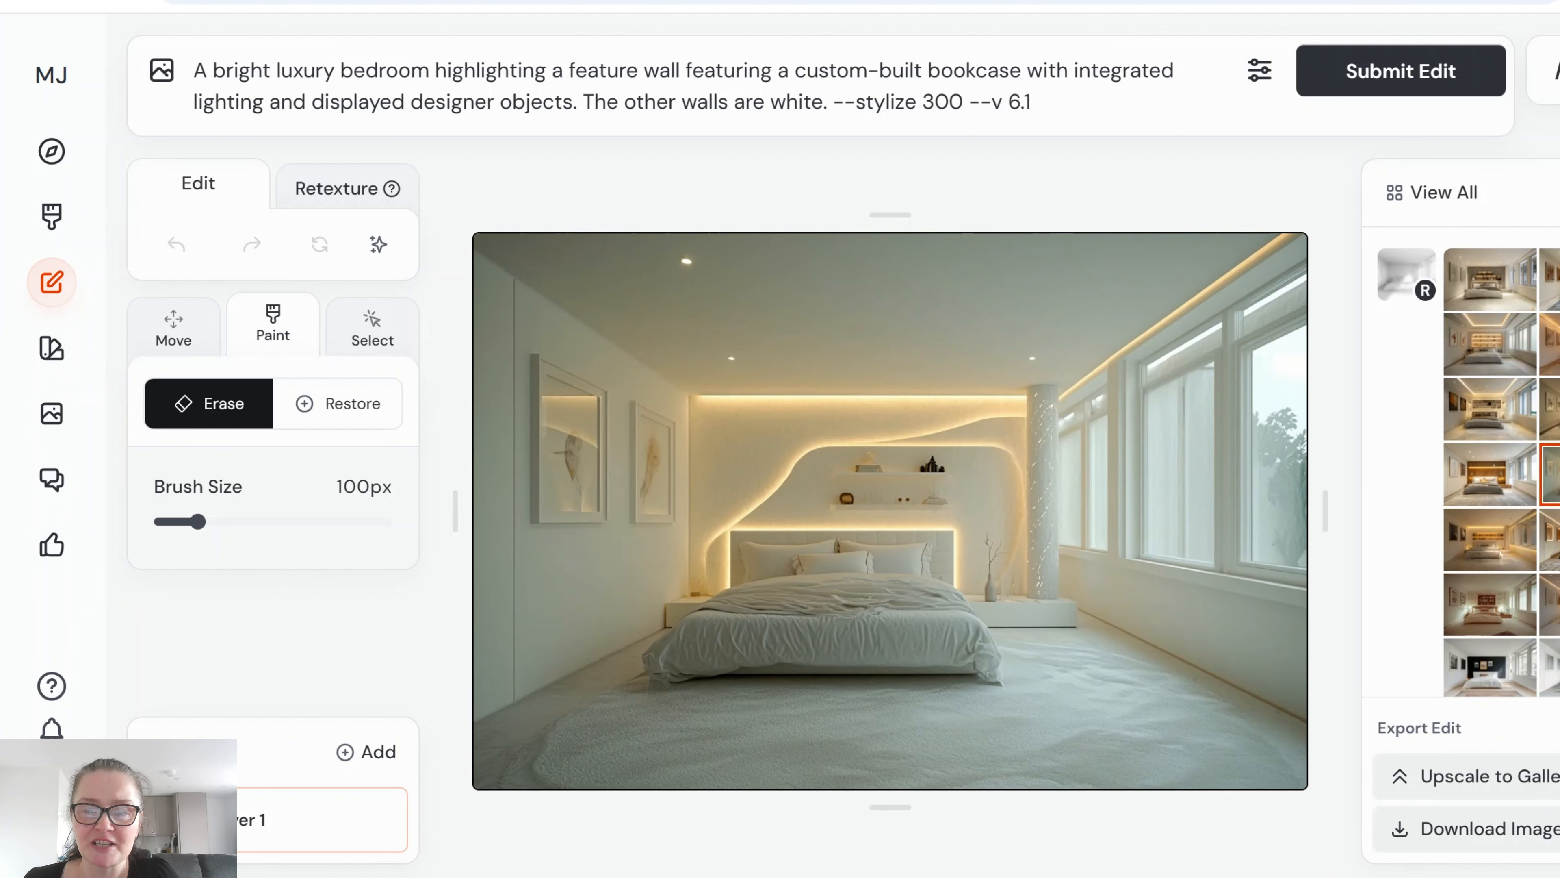
click(1495, 483)
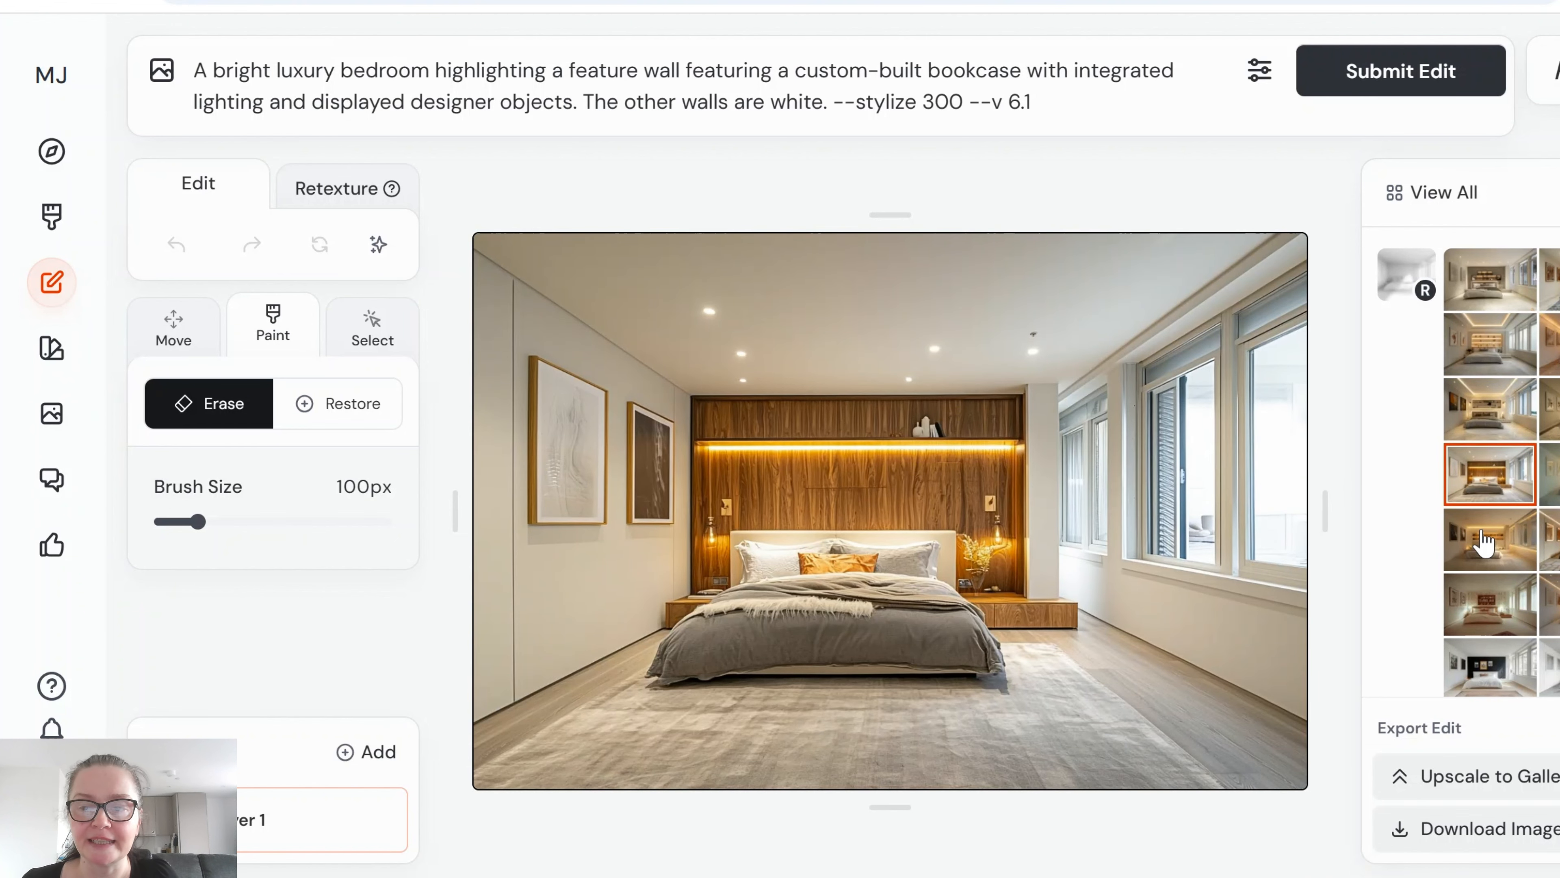
Step: View the four bookcase feature wall bedroom variants generated at stylize 200
click(1483, 542)
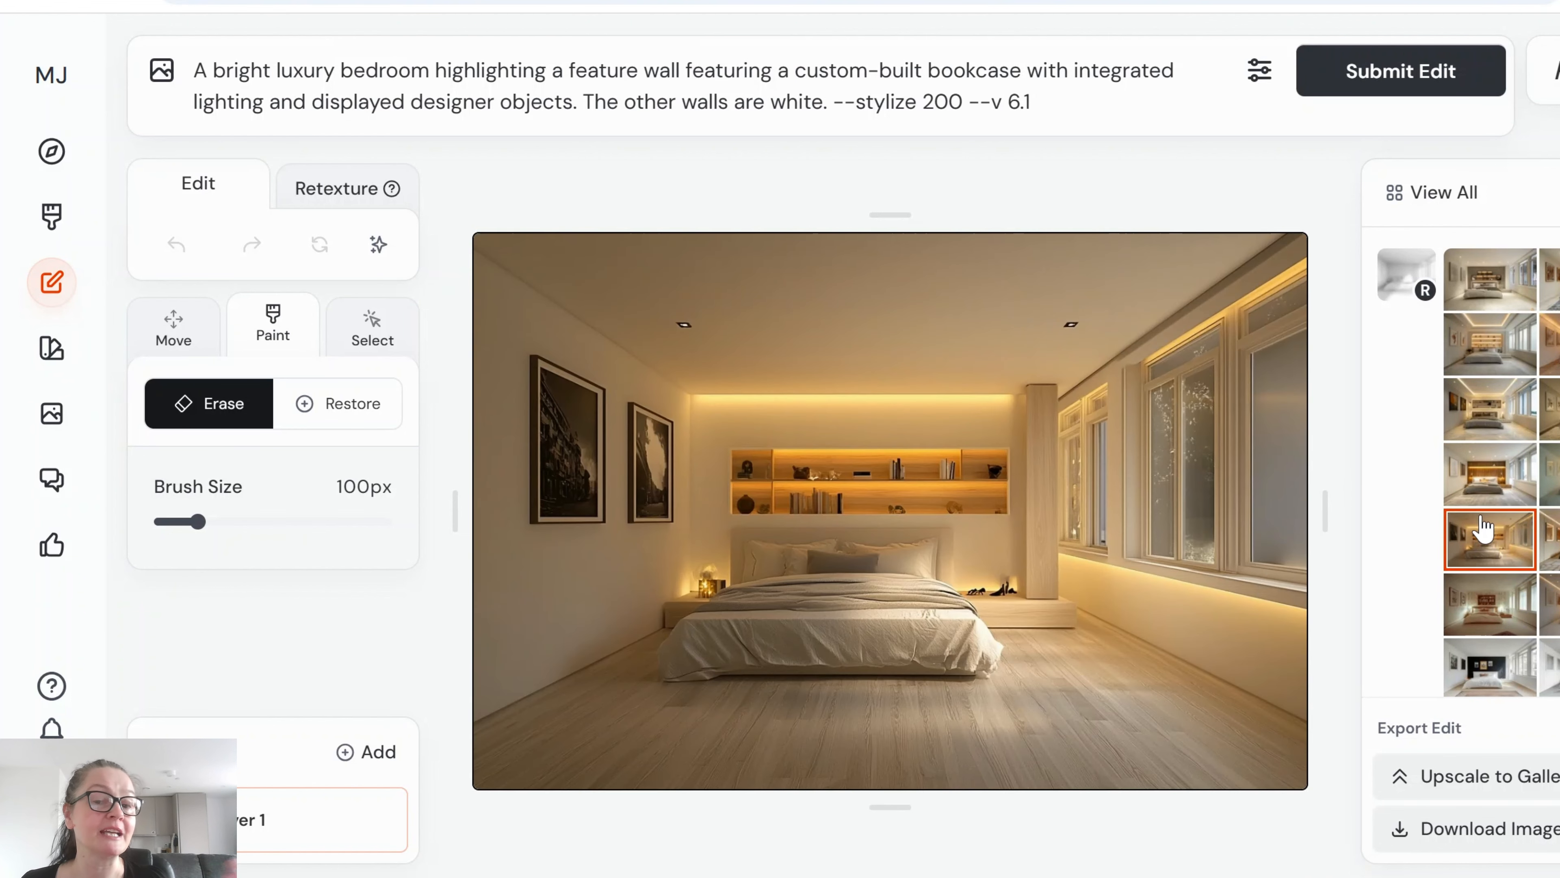
click(1551, 539)
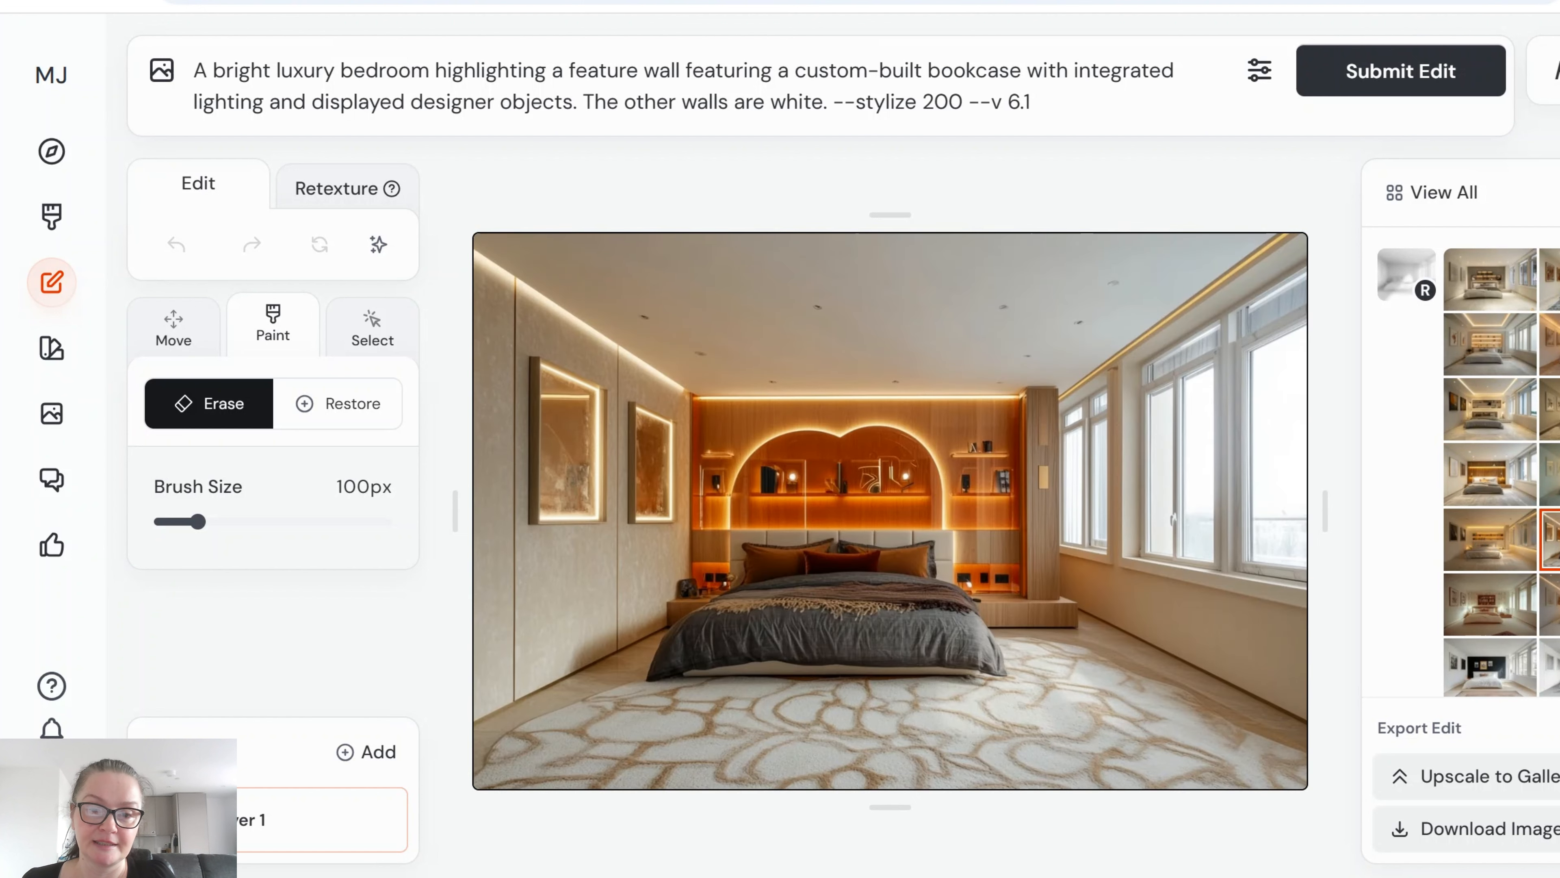
scroll(1493, 485, down, 2)
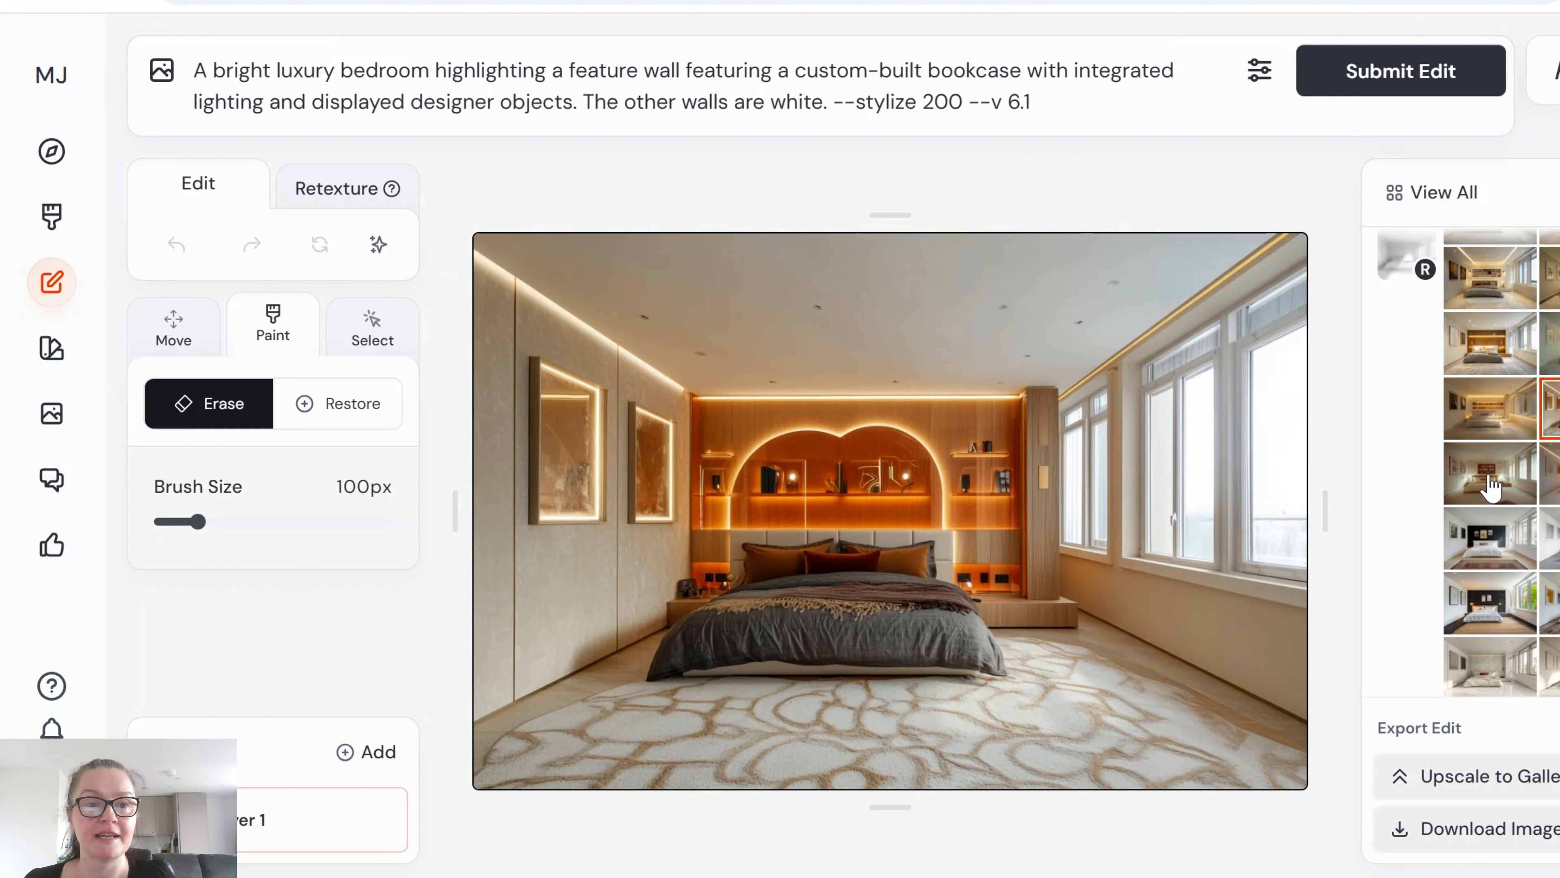
click(1474, 492)
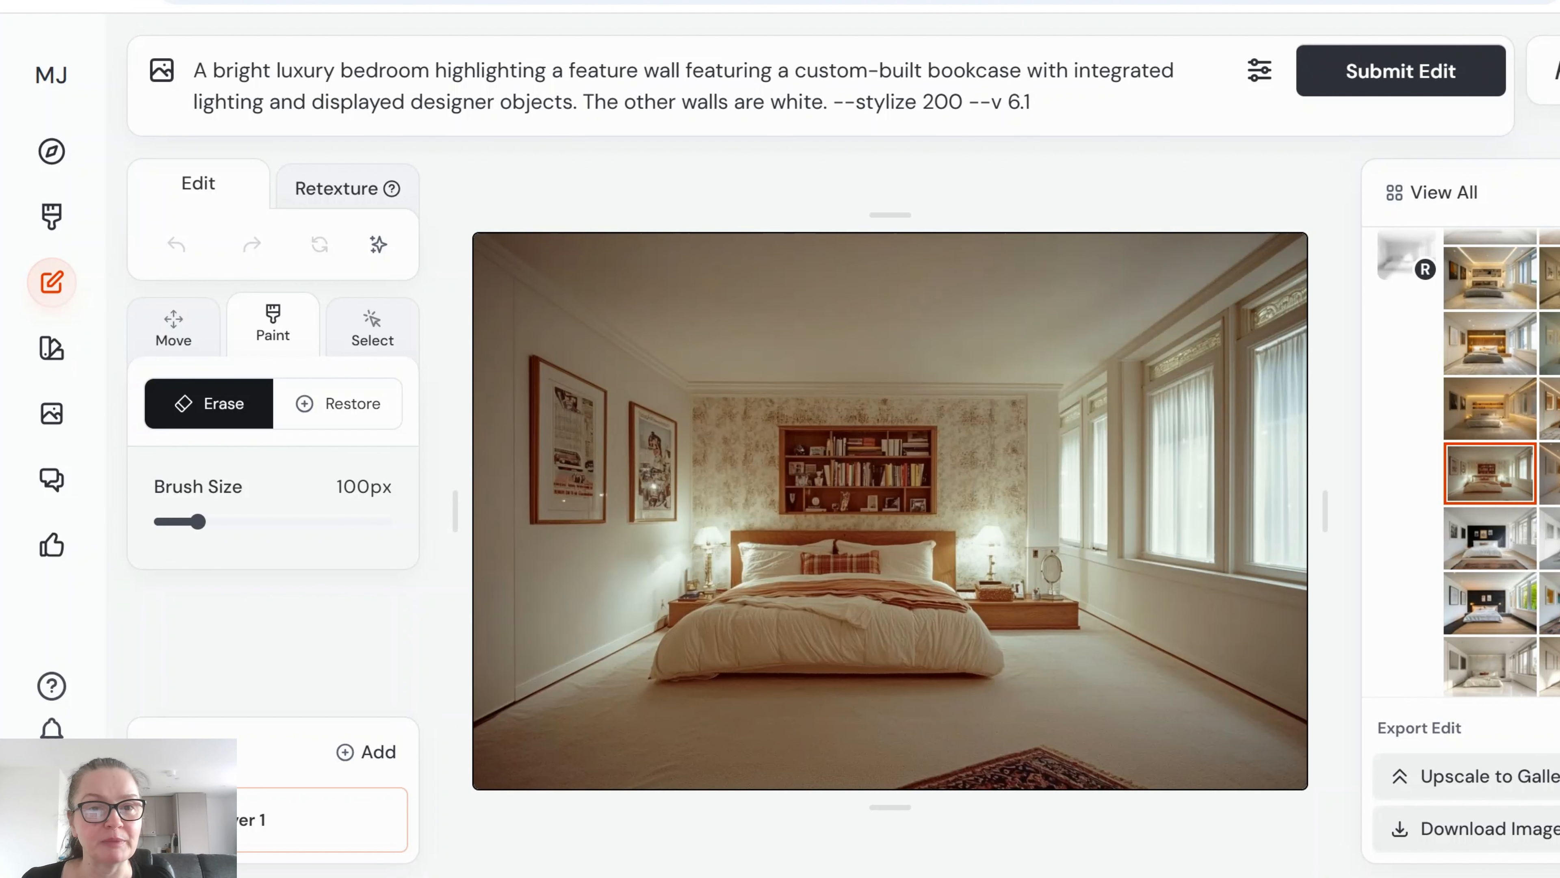
click(1550, 473)
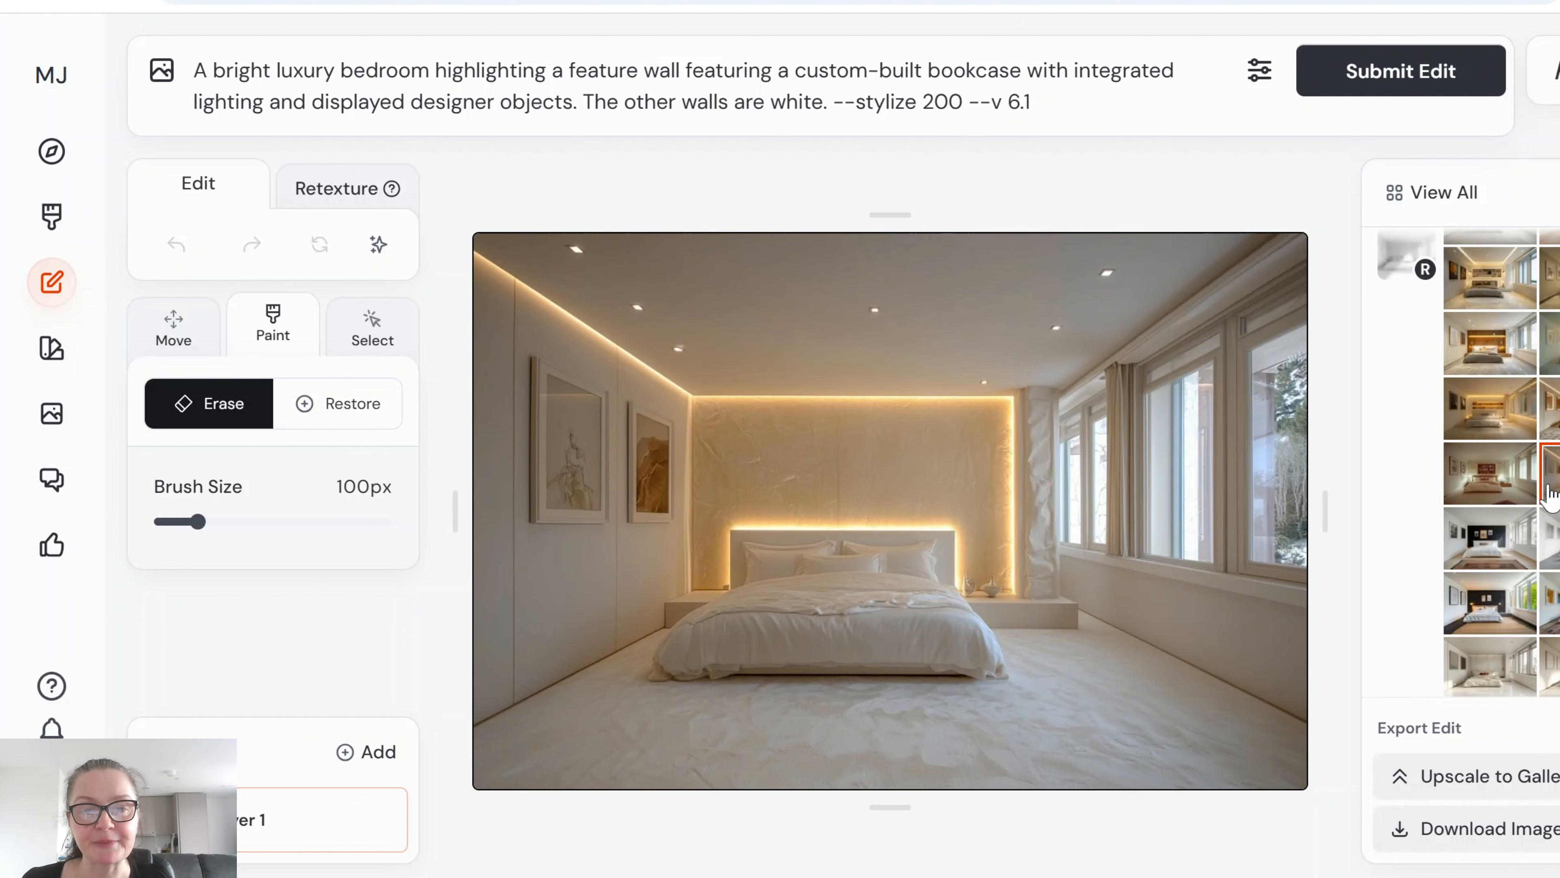
Step: View the four bedroom variants with a matte black feature wall and framed art
click(1471, 544)
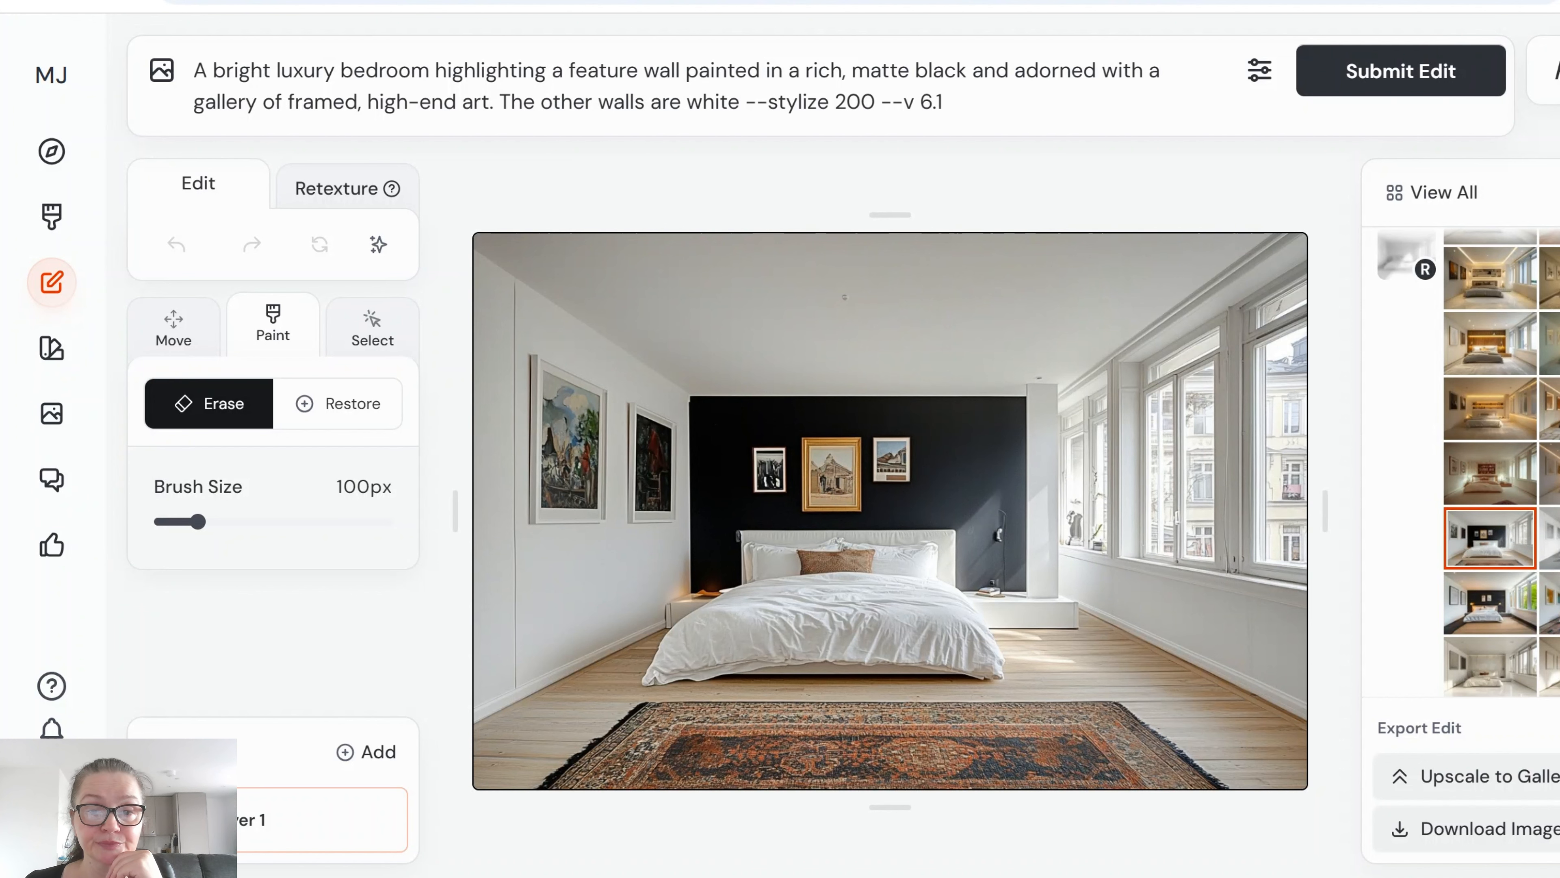
click(1550, 538)
scroll(1516, 517, down, 2)
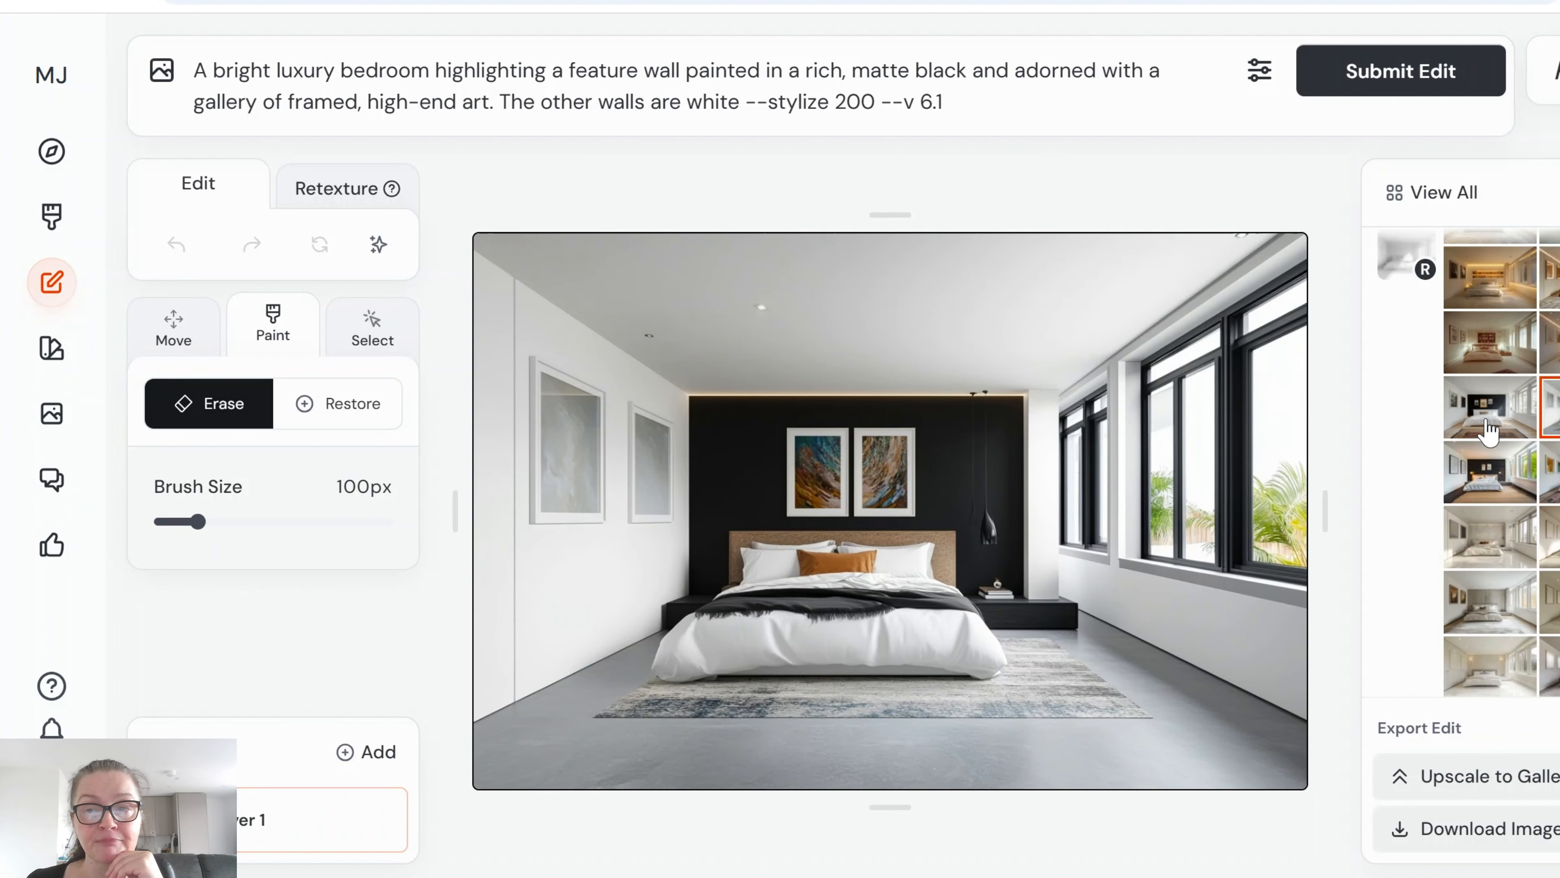
click(1489, 479)
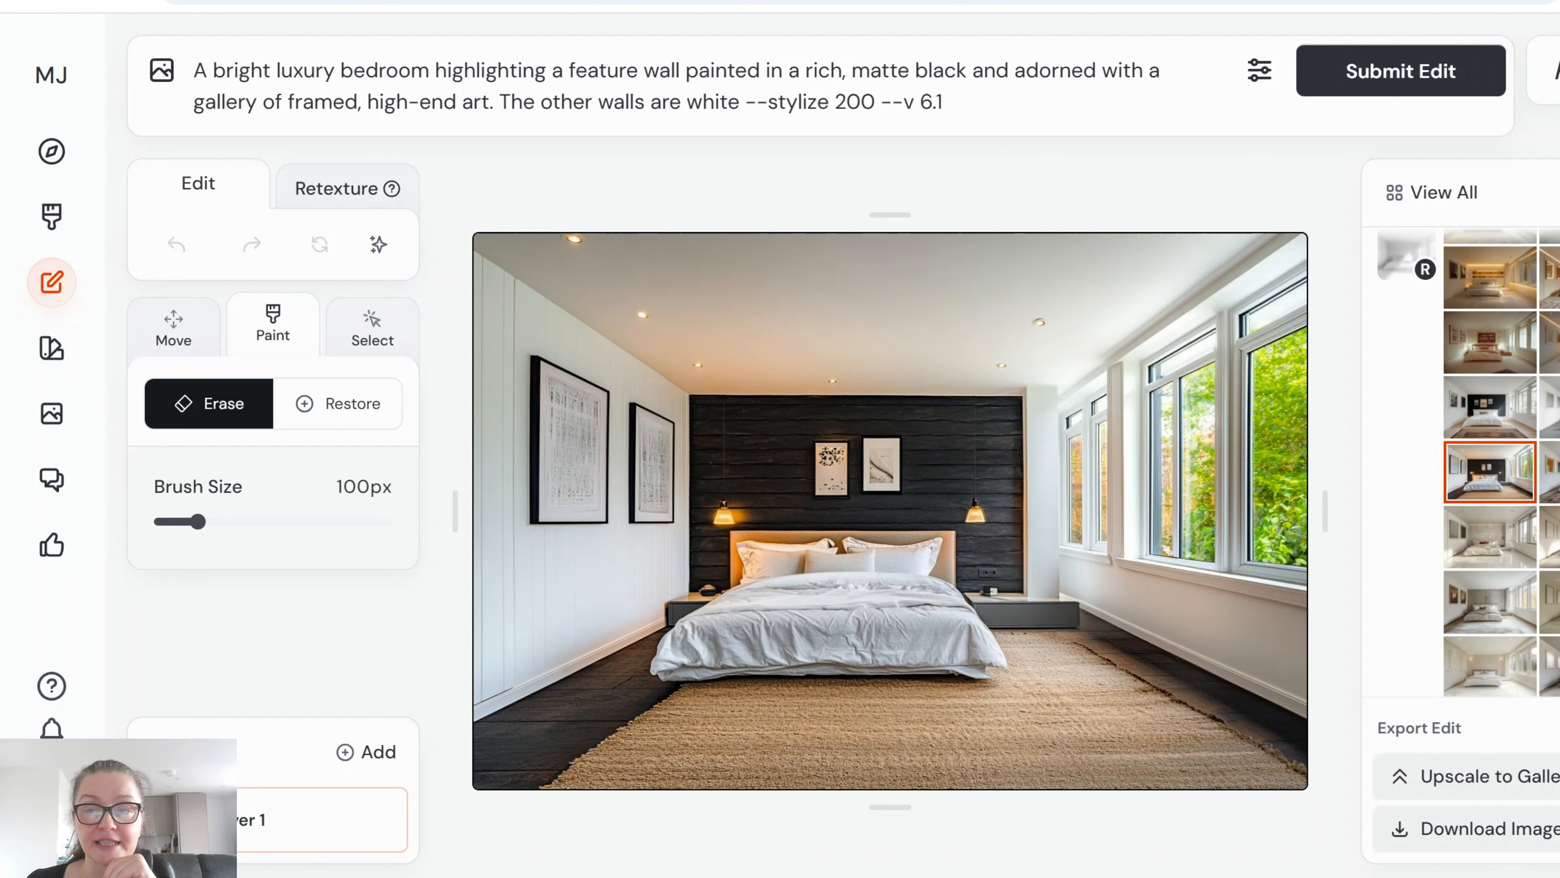
click(1549, 472)
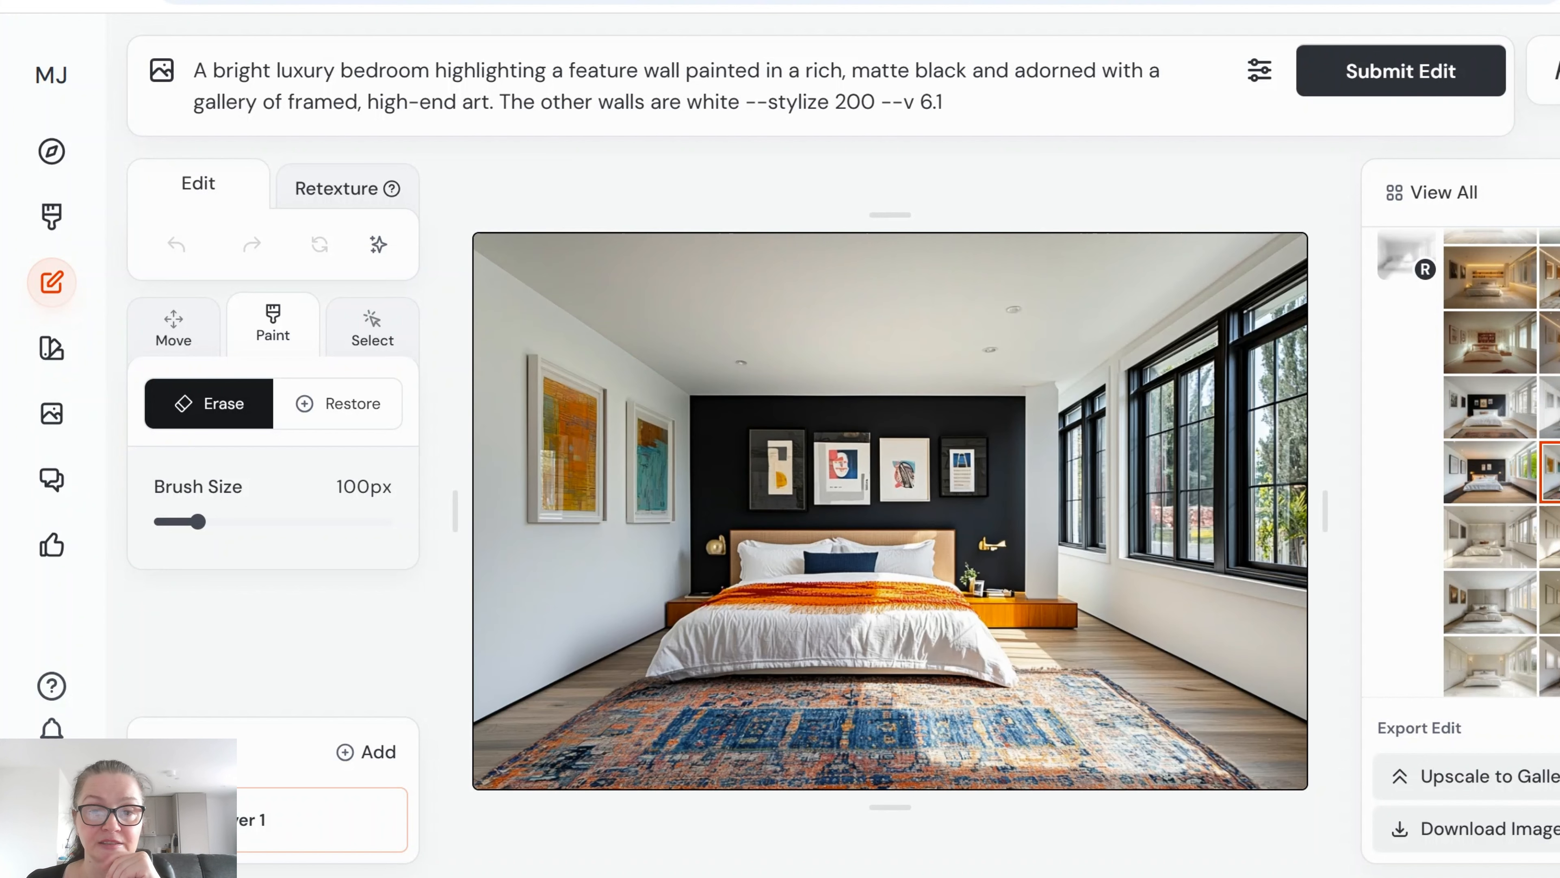
Step: View the four bedroom variants with a light gray marble feature wall generated at stylize 300
click(1493, 544)
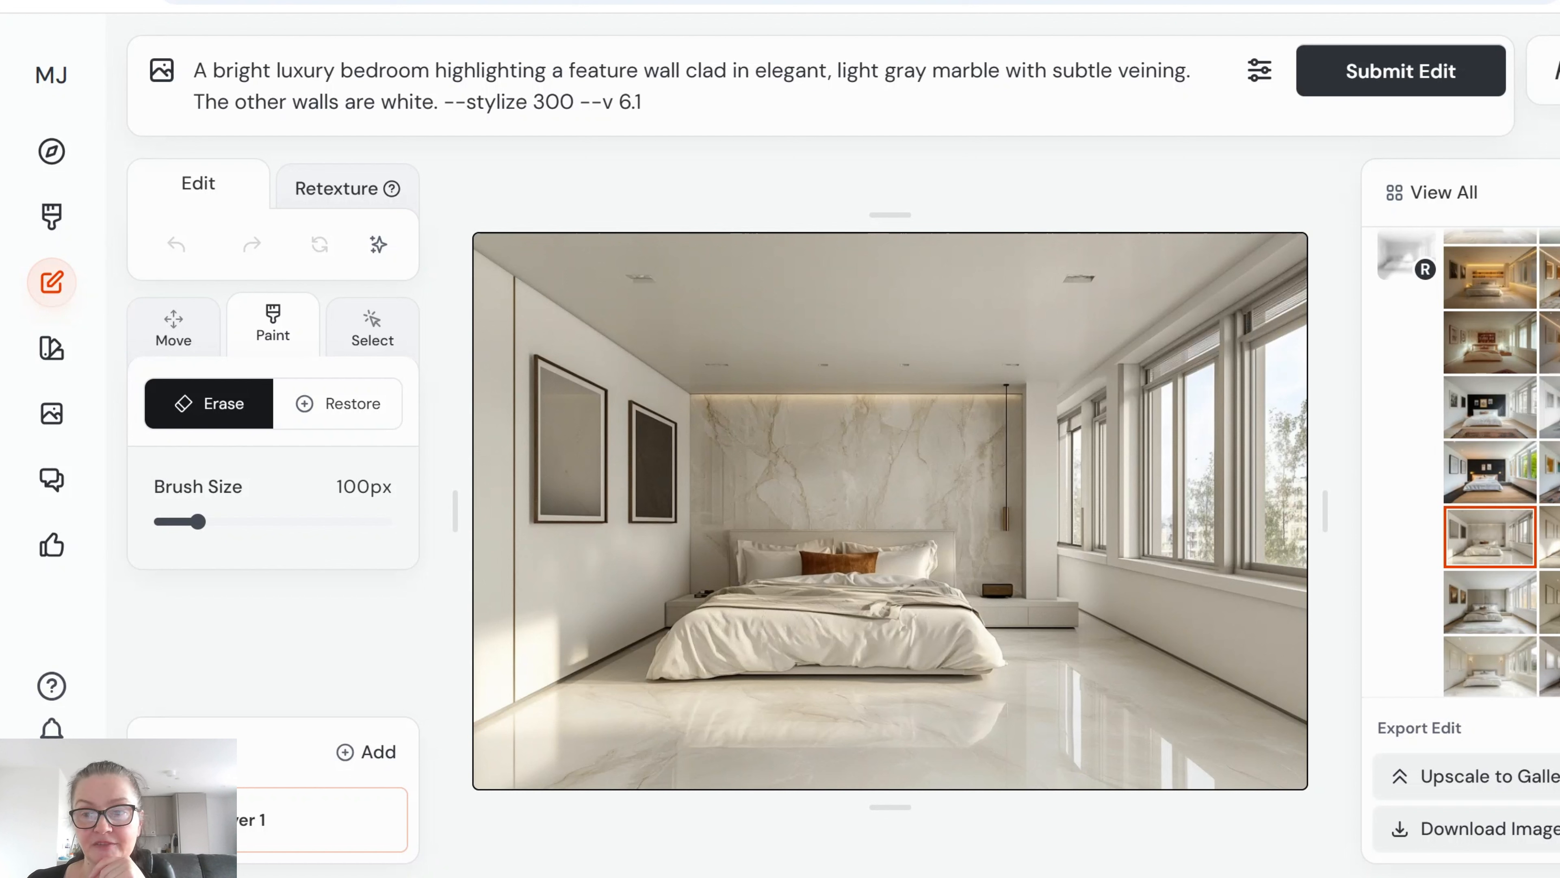
click(1550, 537)
click(1482, 601)
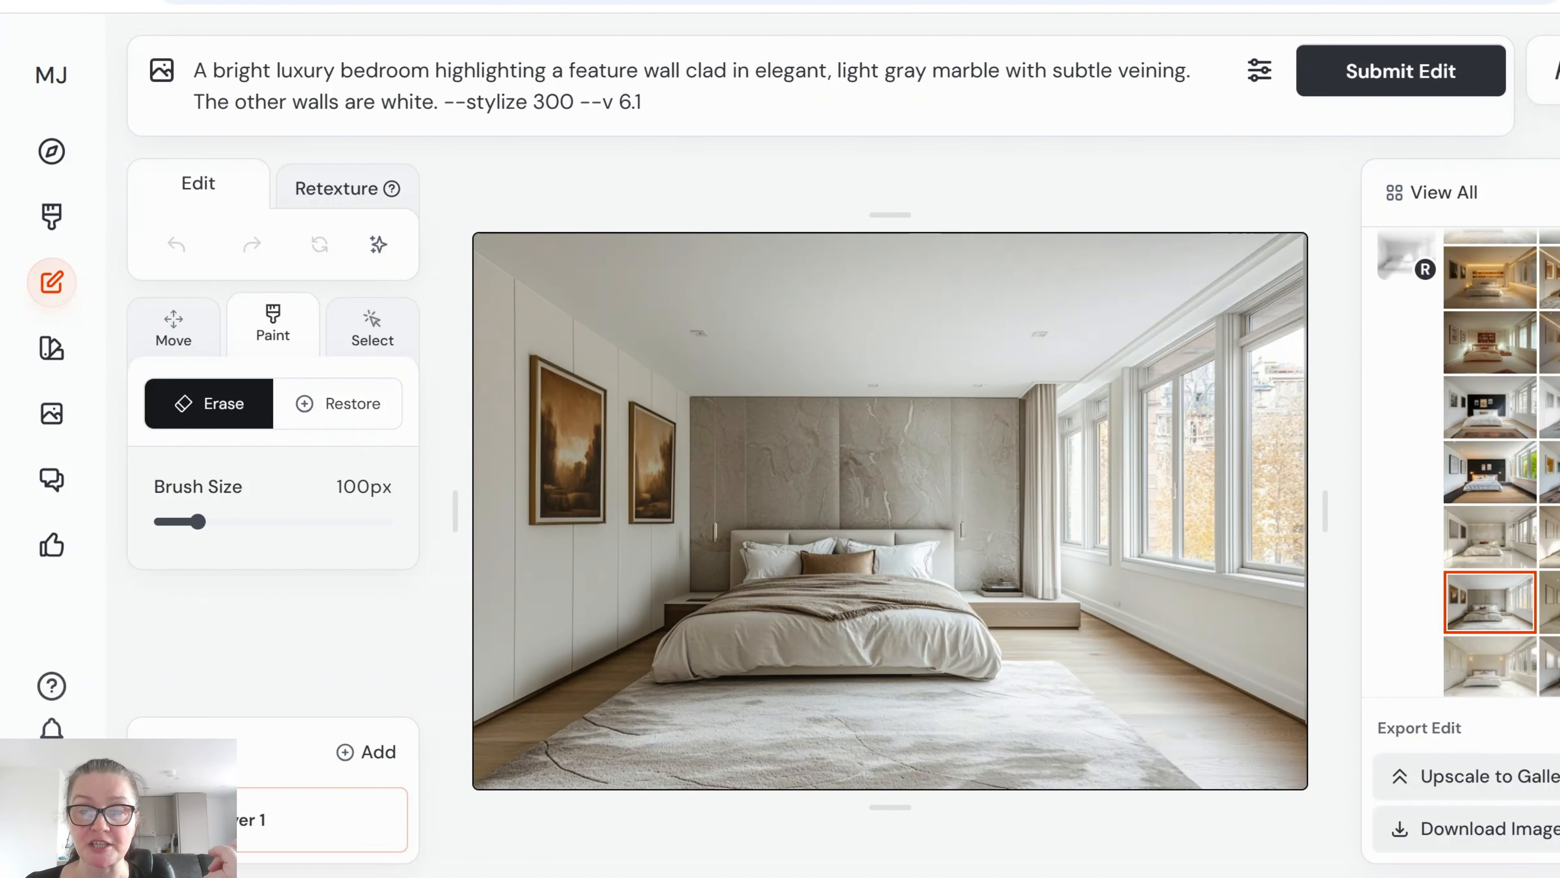
click(1549, 601)
scroll(1241, 547, down, 1)
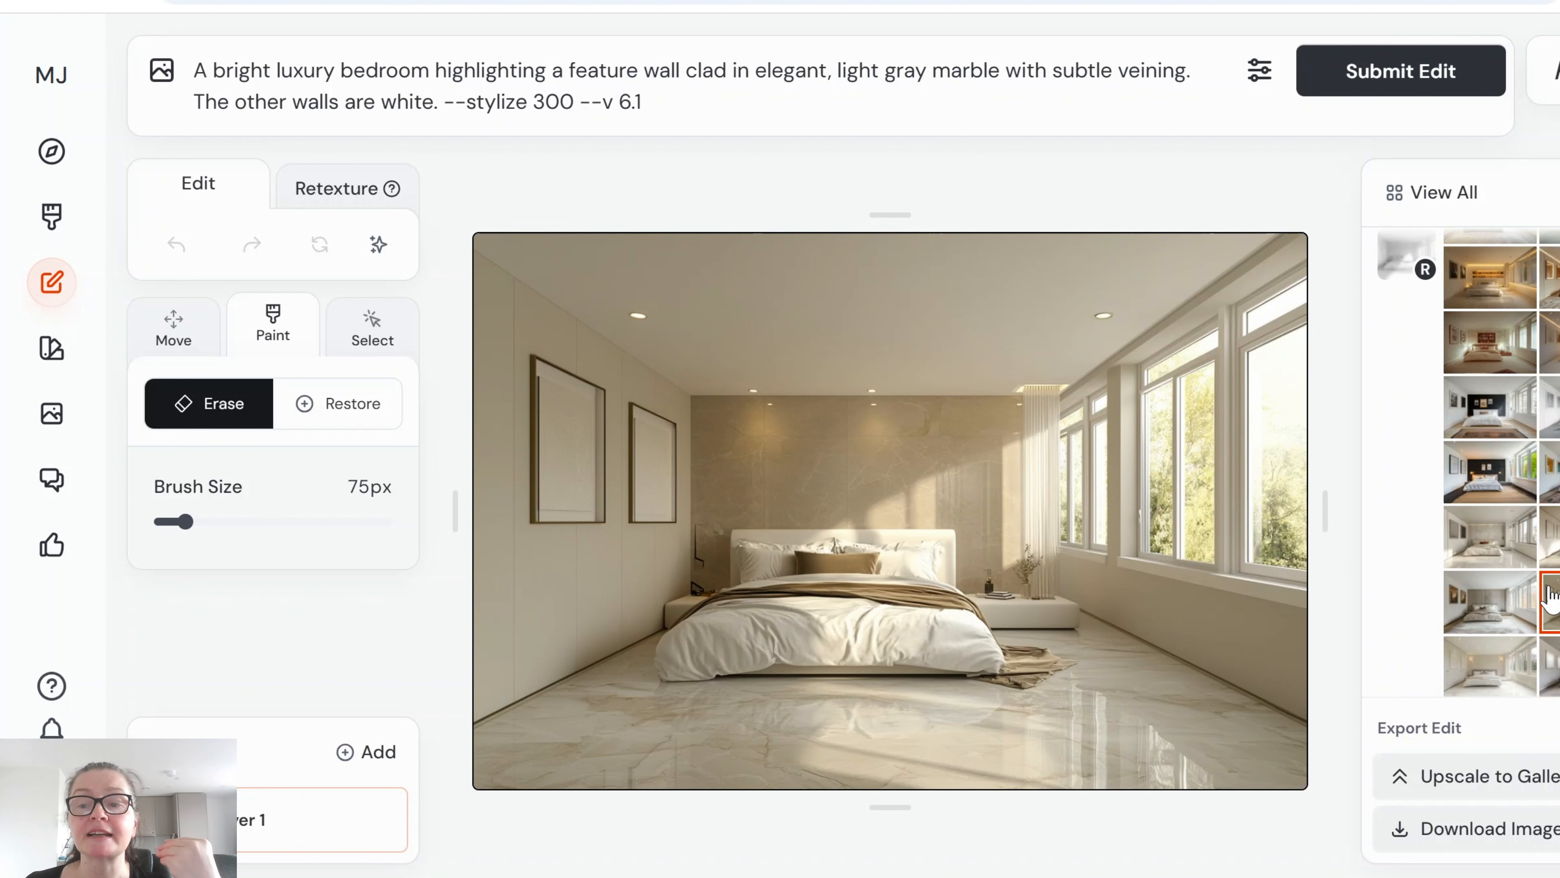
Step: View the light gray marble feature wall bedroom variants generated at stylize 200
scroll(1549, 595, down, 2)
click(1477, 553)
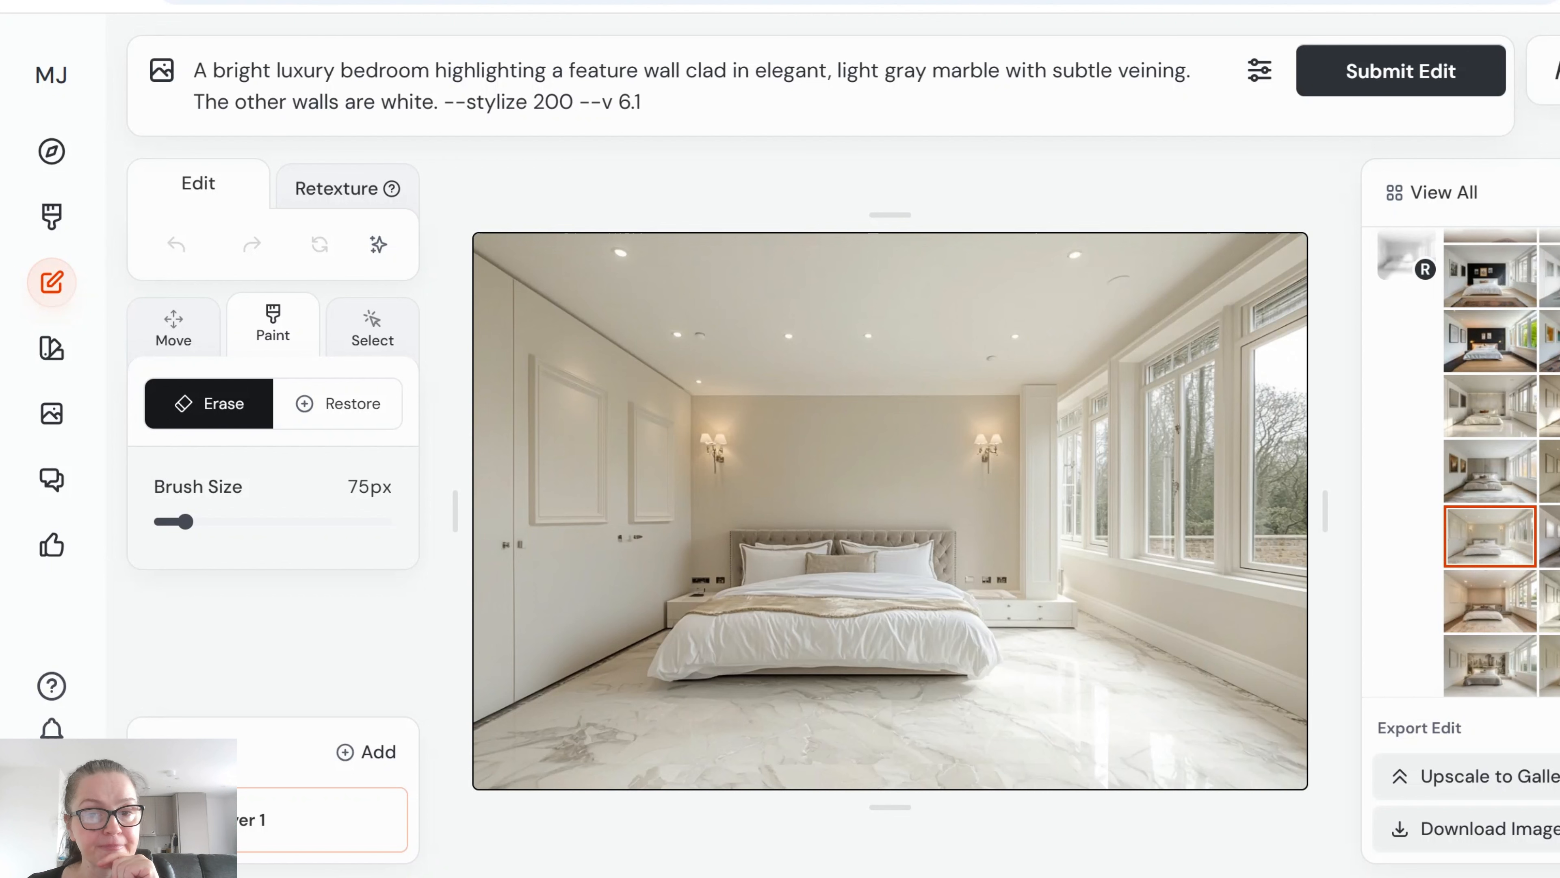
click(1550, 536)
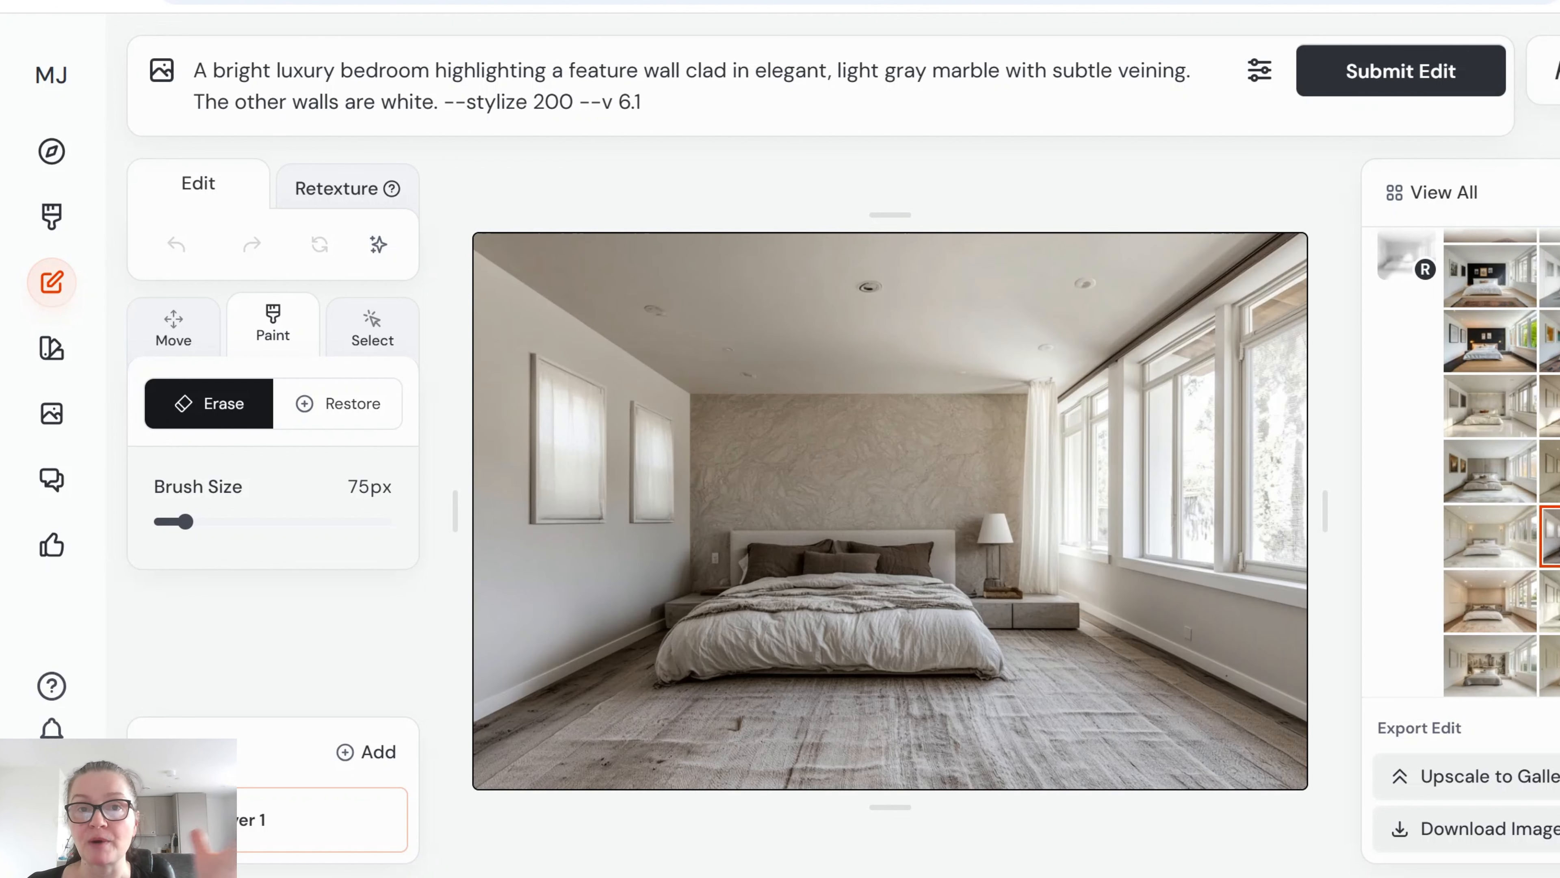
click(1505, 606)
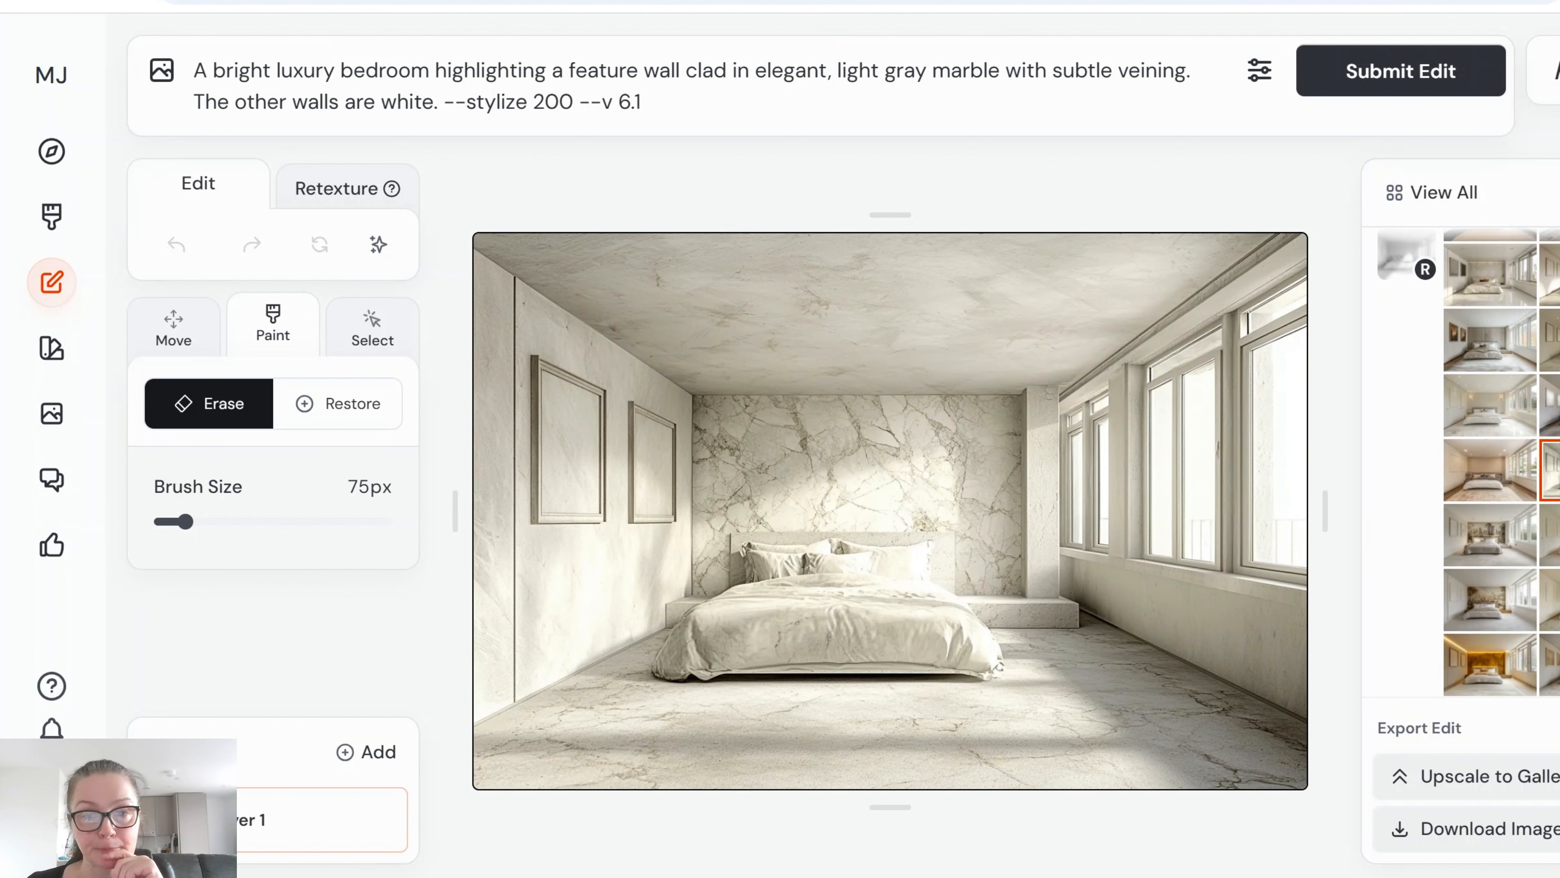
Step: View the bedroom variants with a serene forest mural feature wall generated at stylize 200
click(1472, 541)
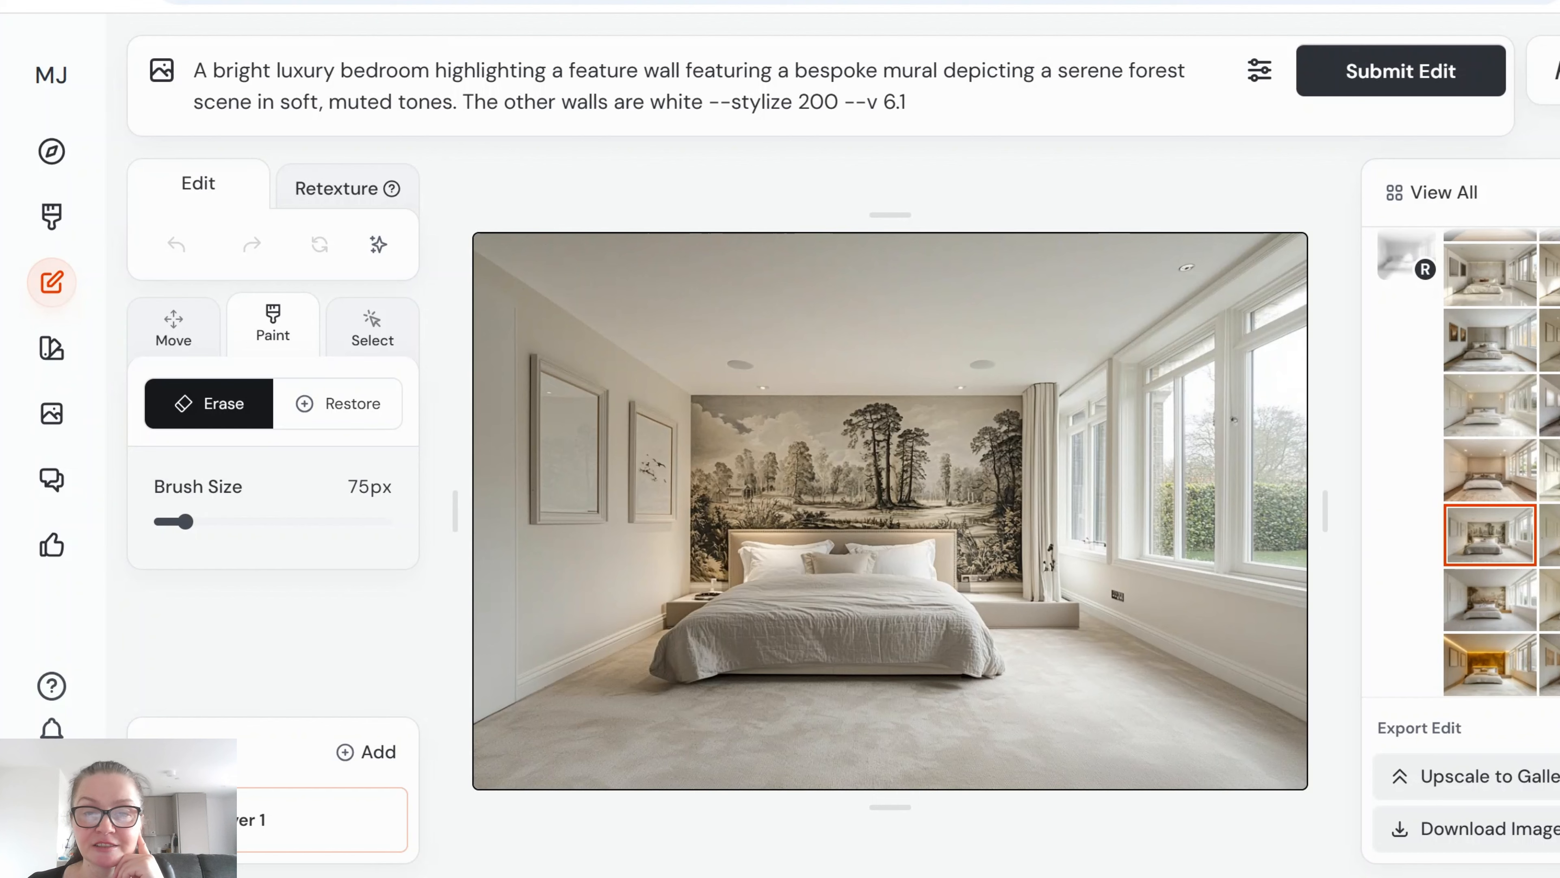
click(1550, 535)
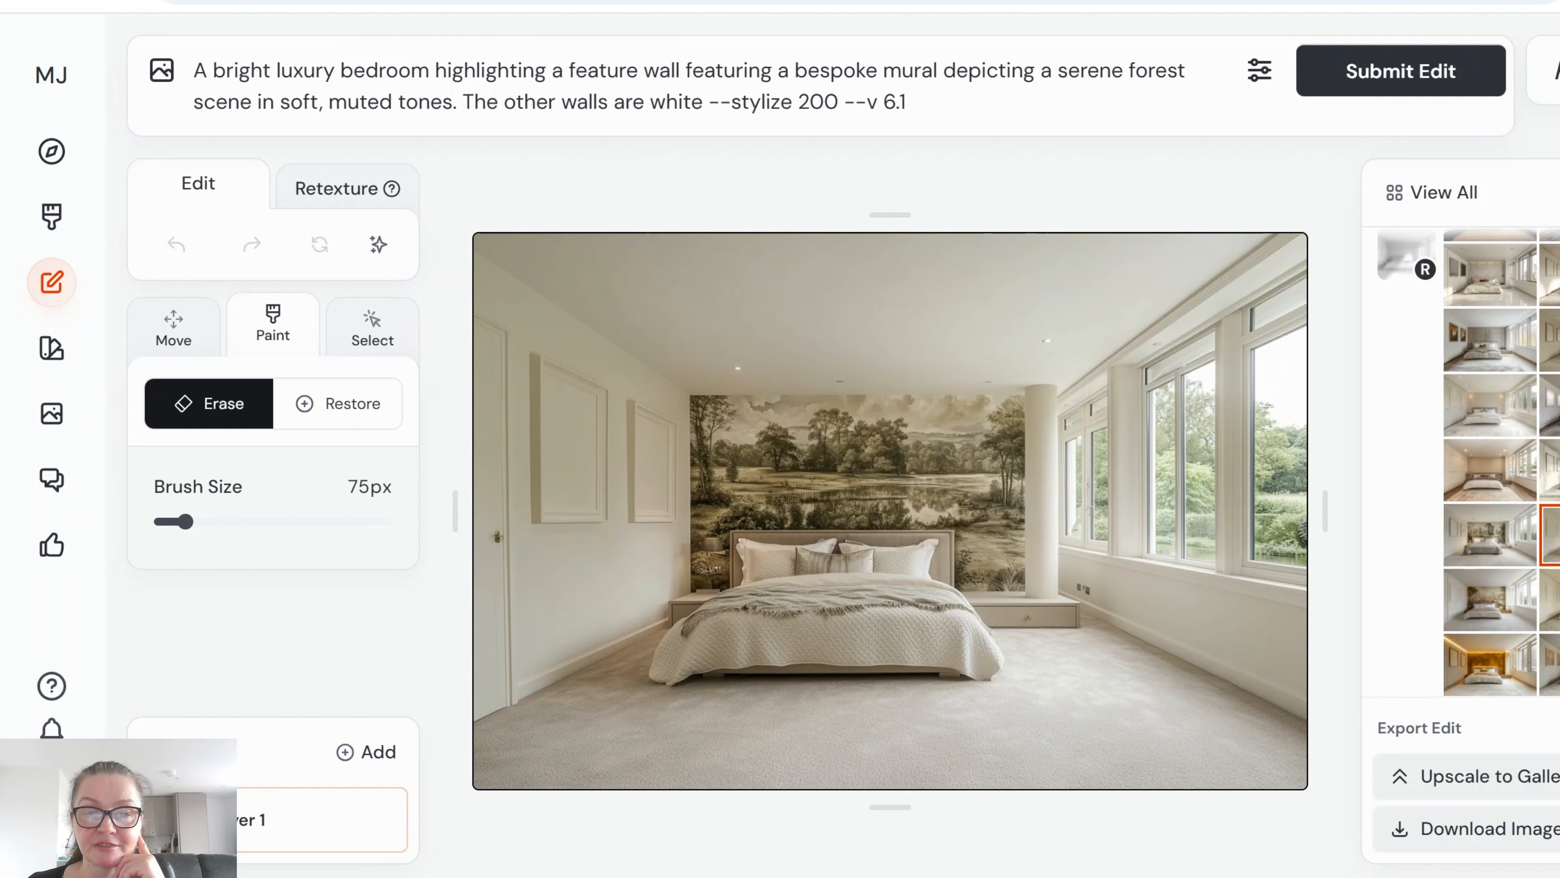
click(1487, 596)
Step: View the bedroom variants with a shimmering gold leaf wallpaper feature wall generated at stylize 300 and 200
scroll(1487, 571, down, 3)
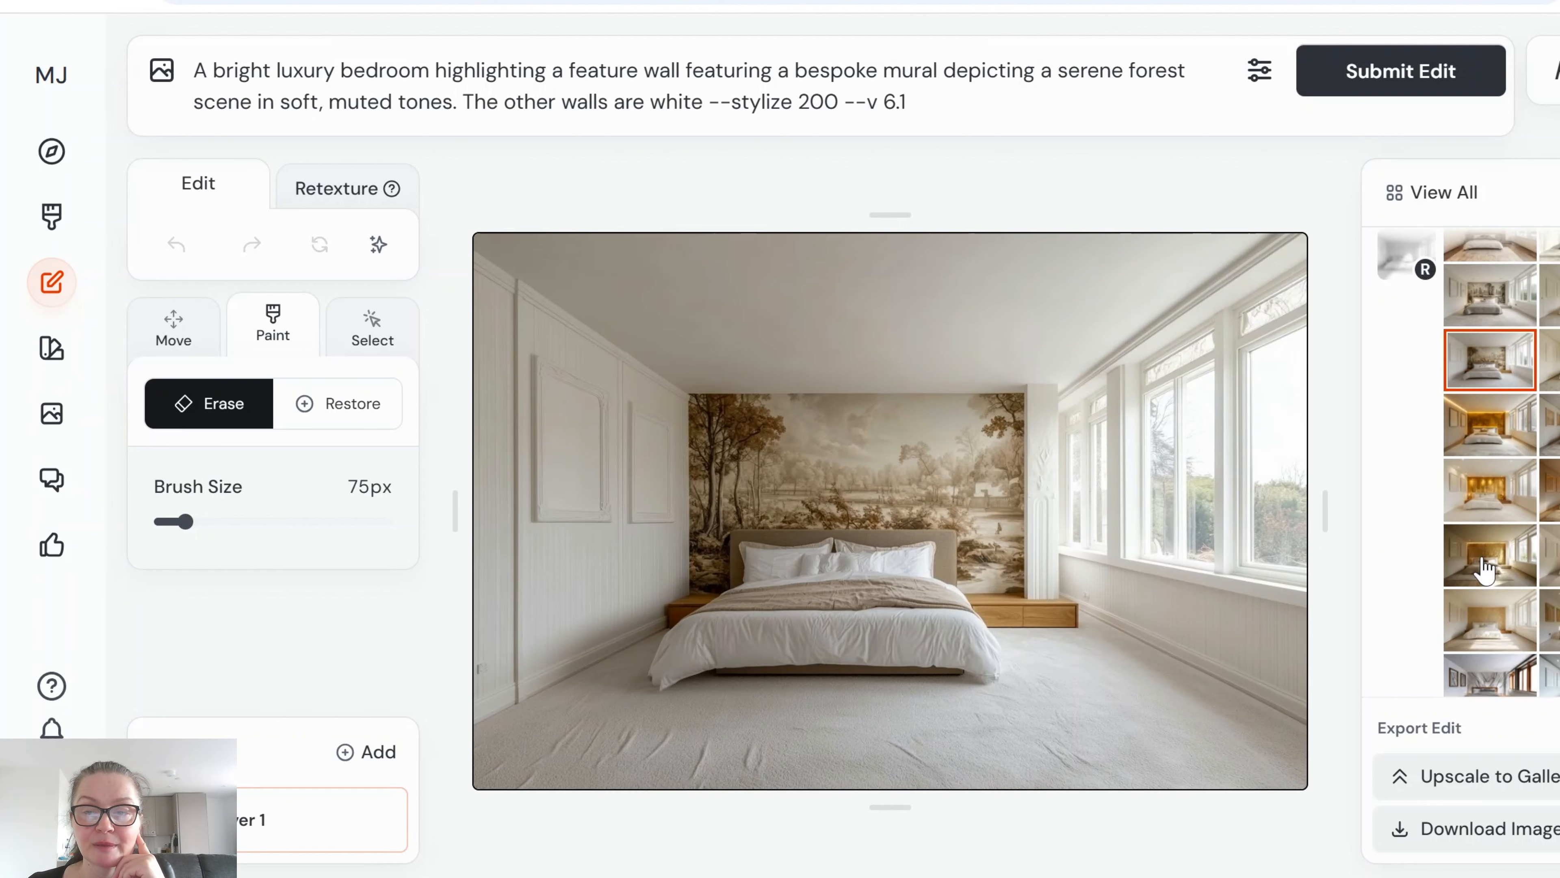
click(1479, 495)
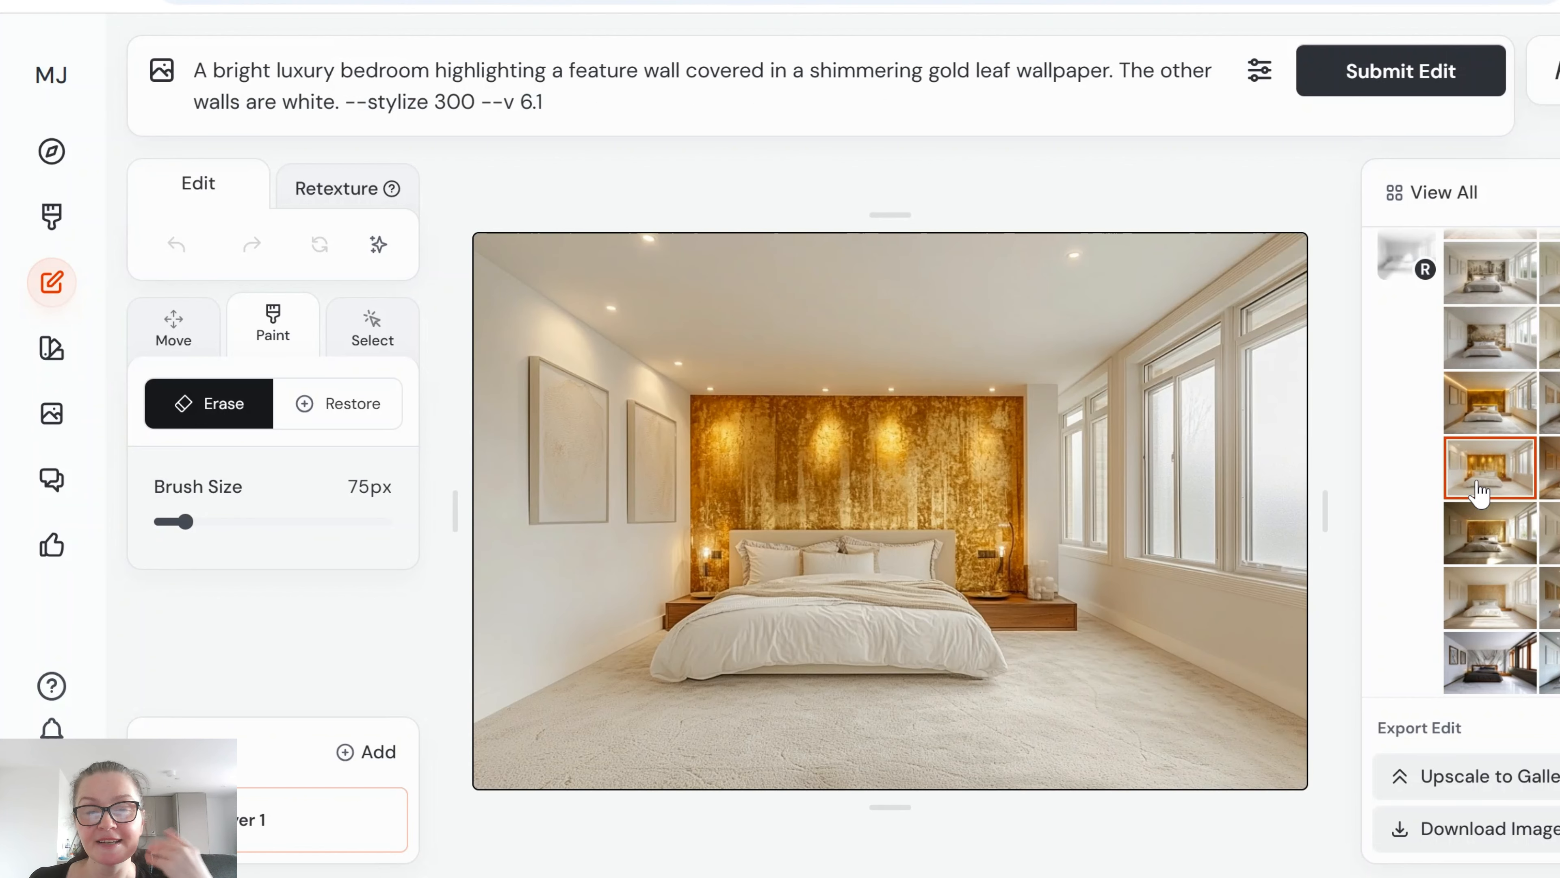
click(1497, 396)
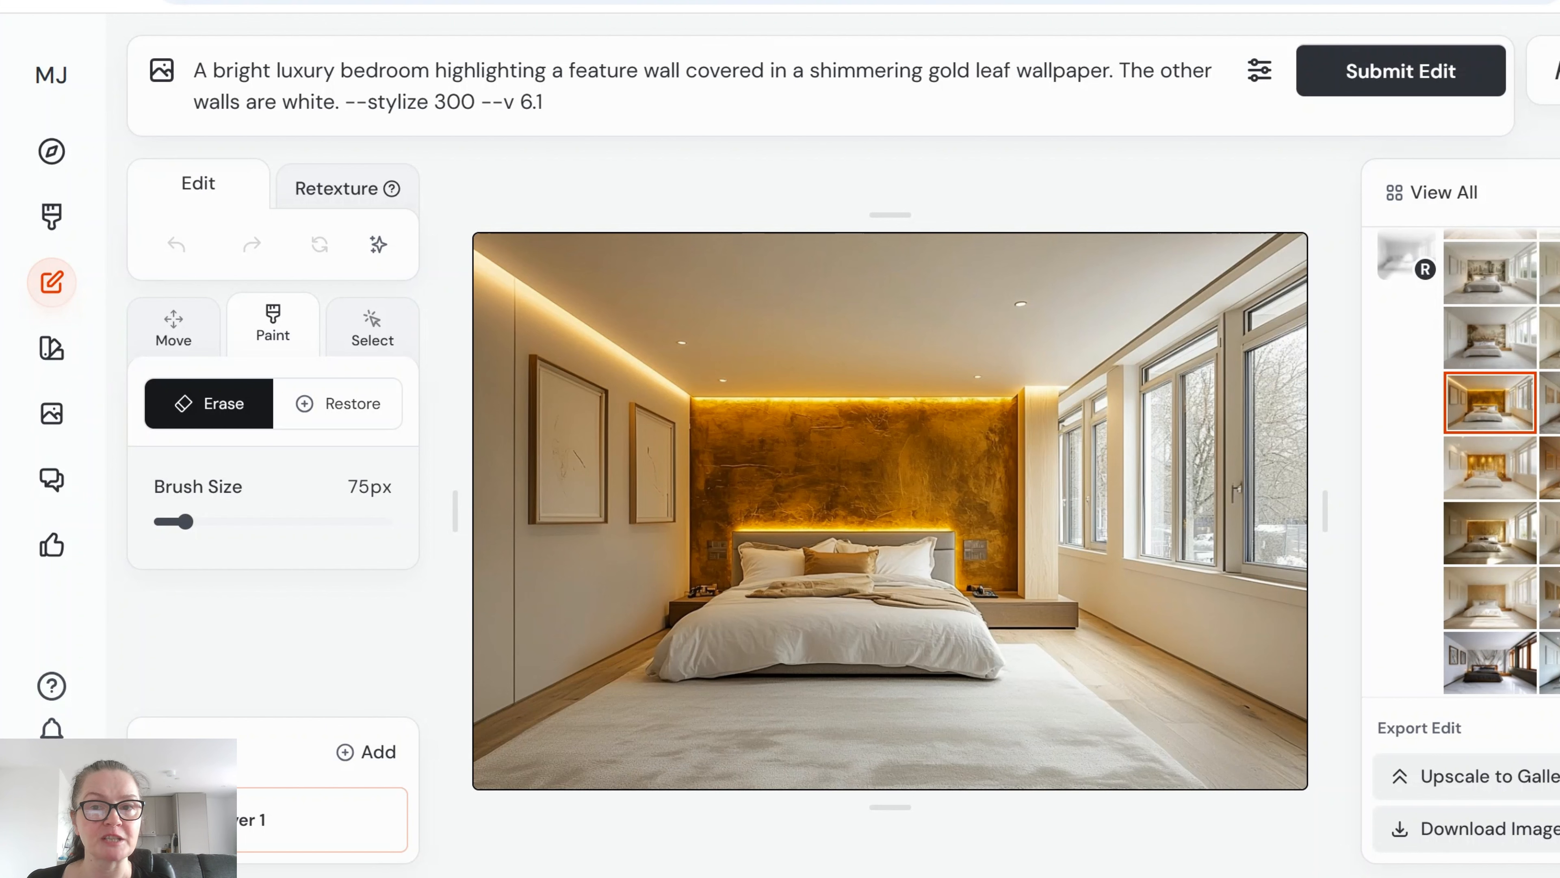
click(1549, 403)
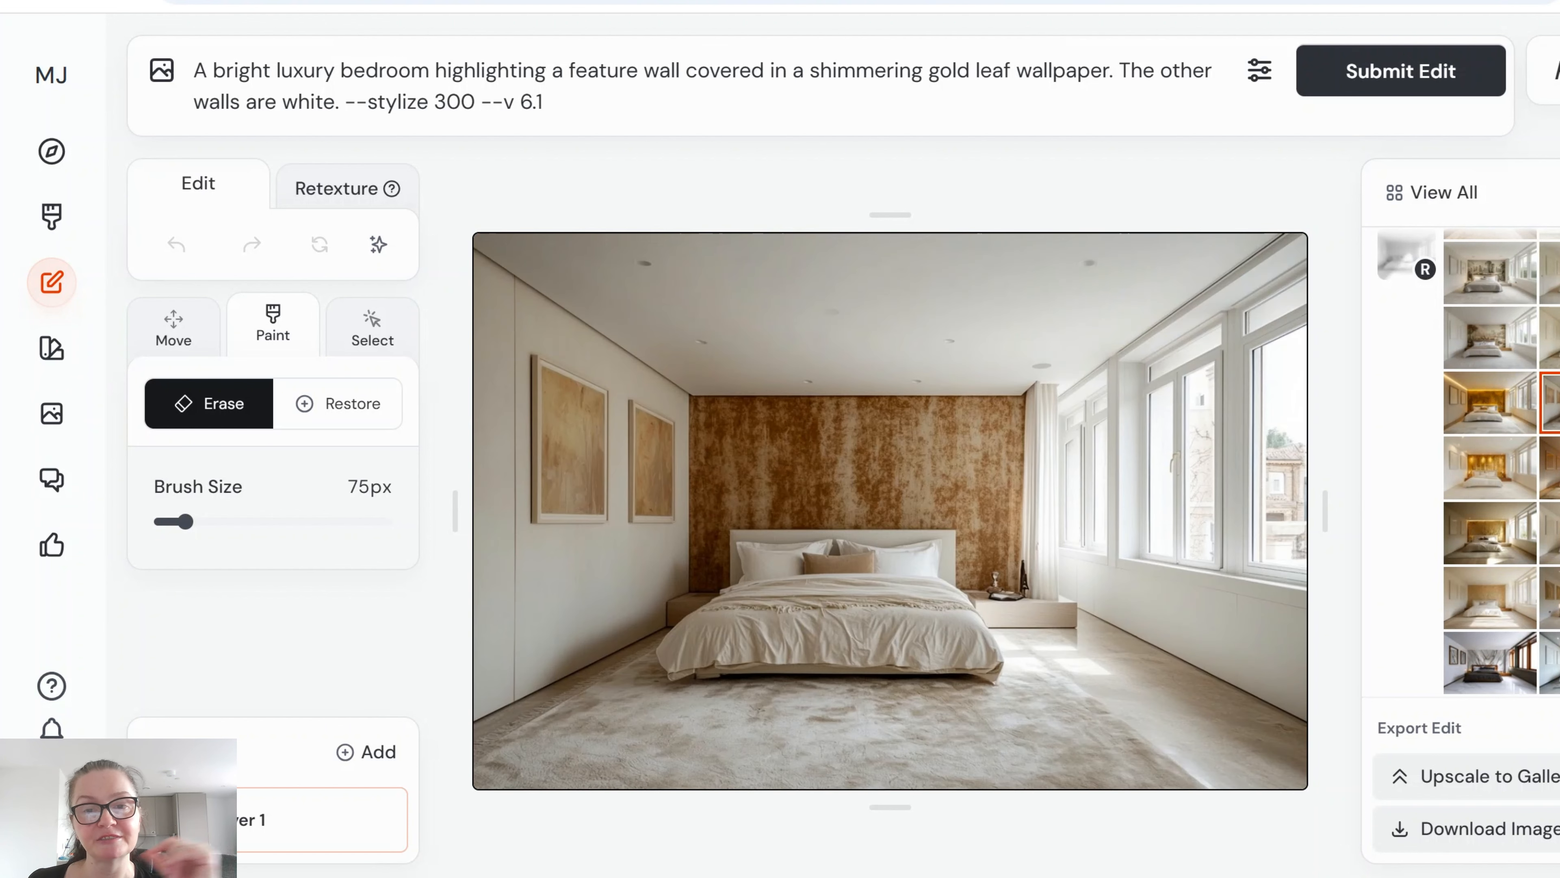
scroll(1489, 461, down, 2)
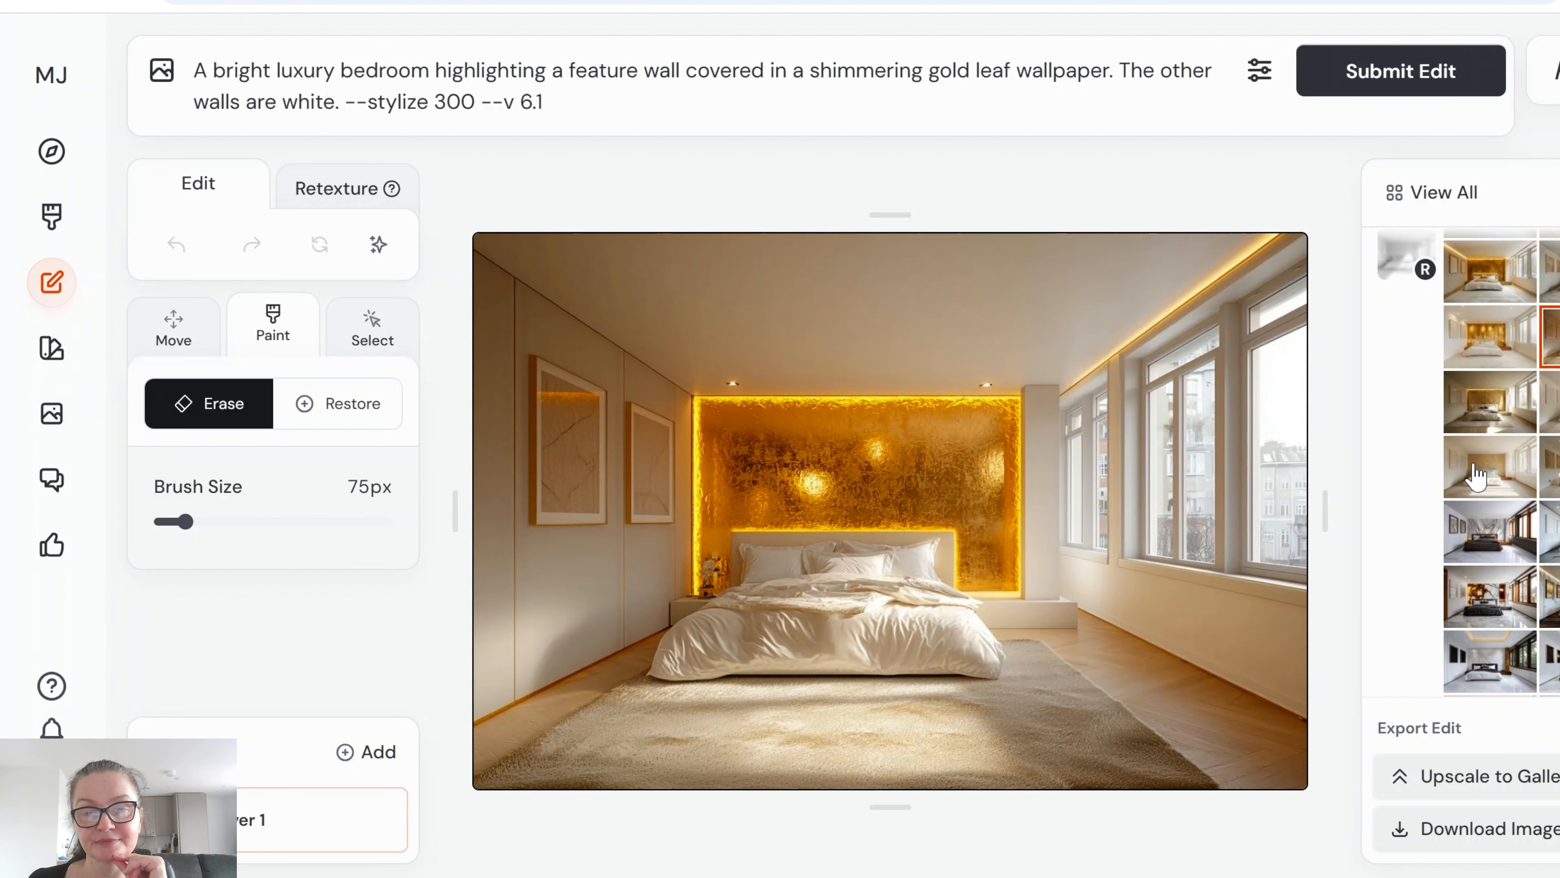
click(1486, 486)
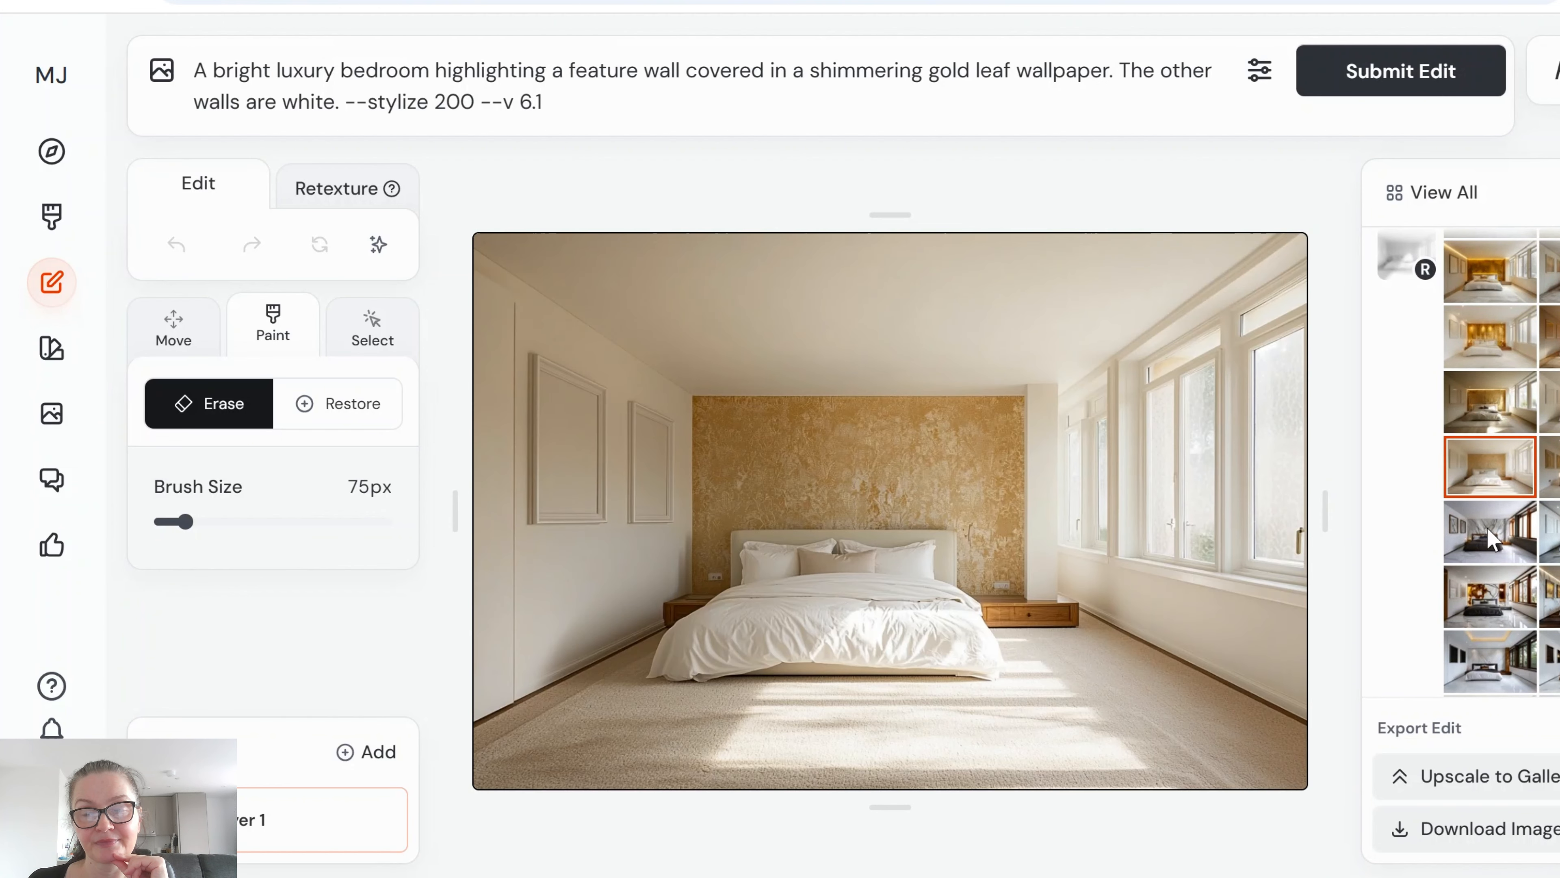
Step: View and compare the feature wall bedroom variants generated with profile wttgyvf at stylize 300
click(1491, 540)
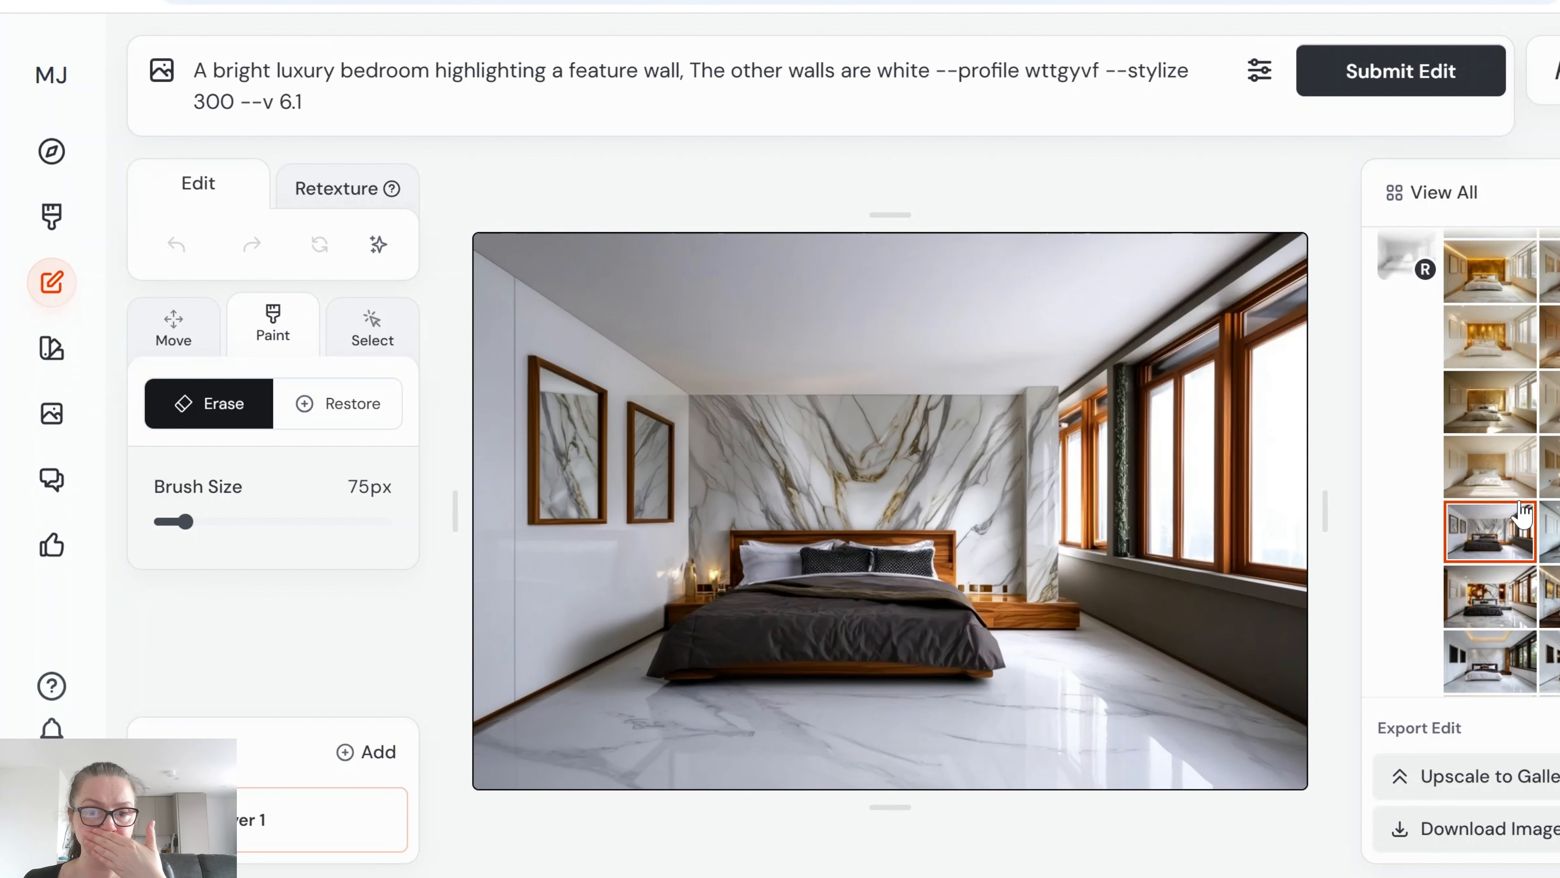
click(1548, 530)
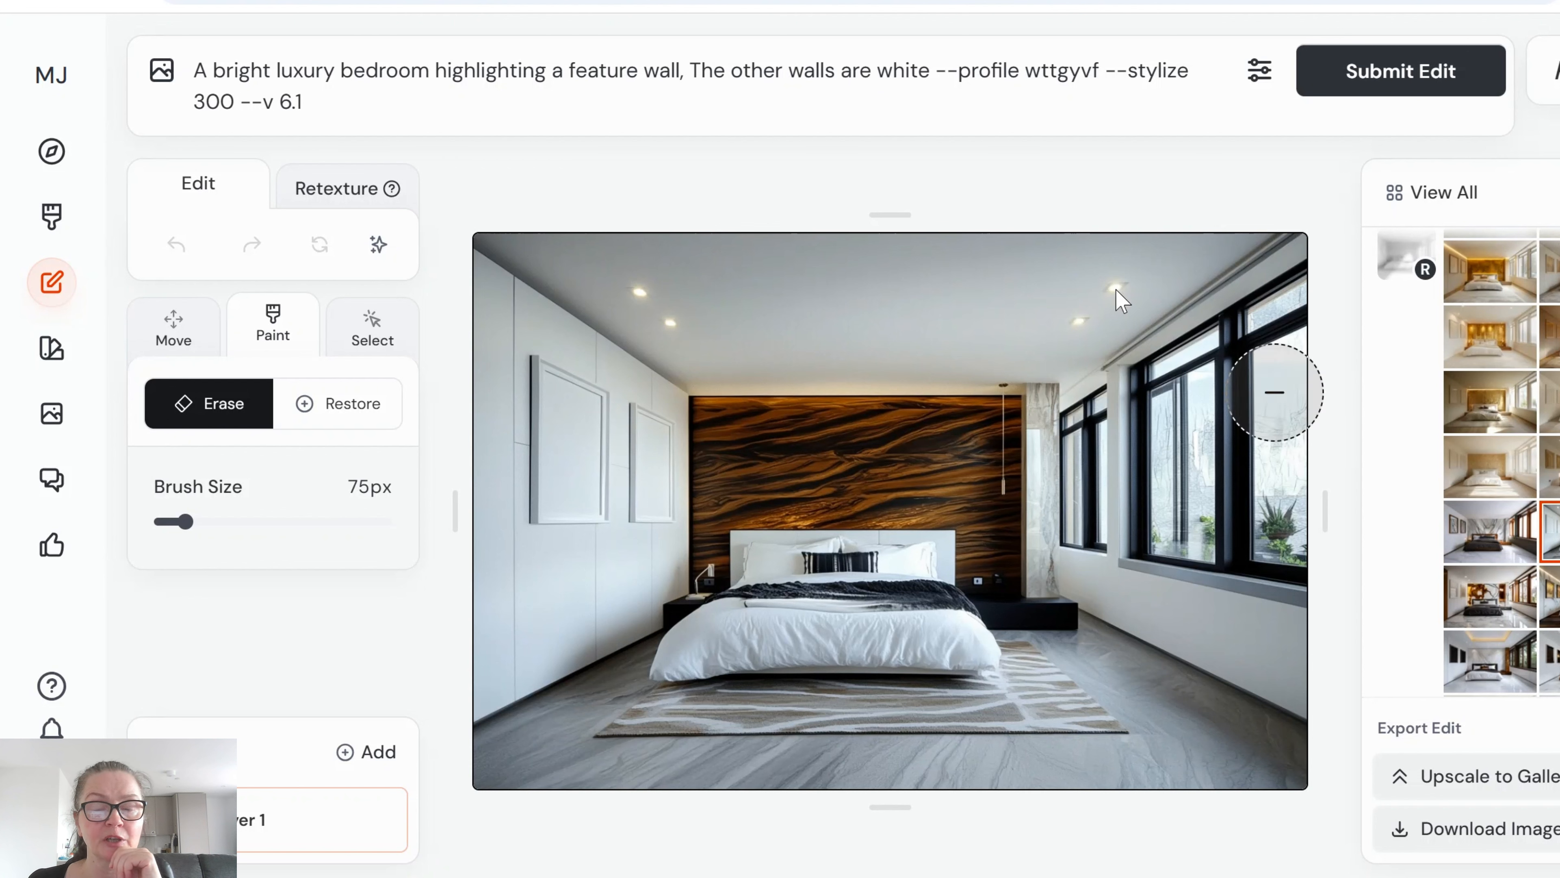
click(1490, 528)
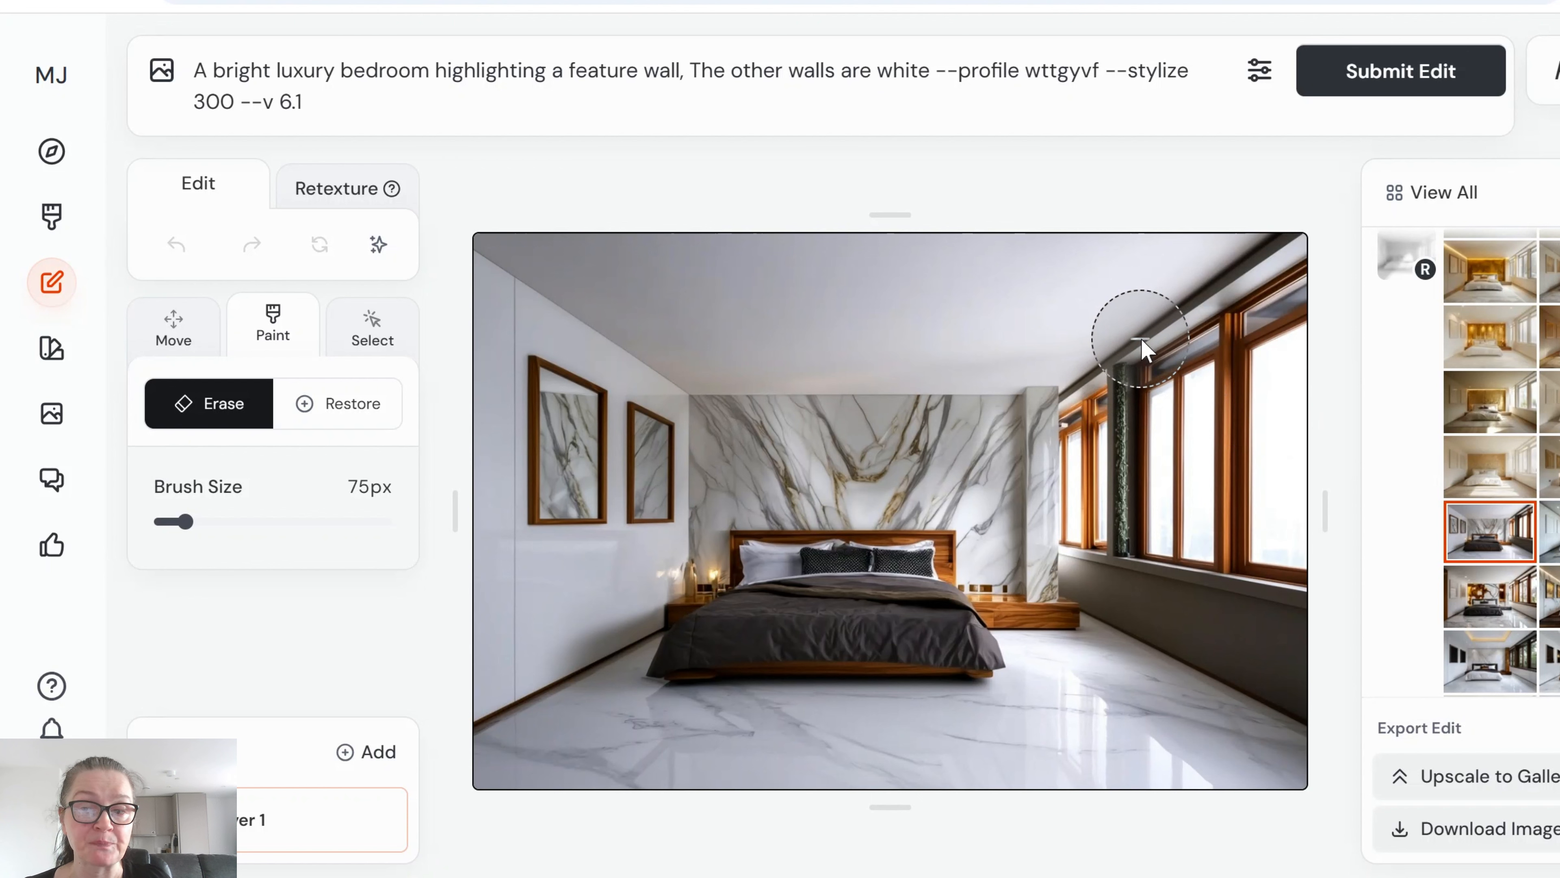
click(1486, 615)
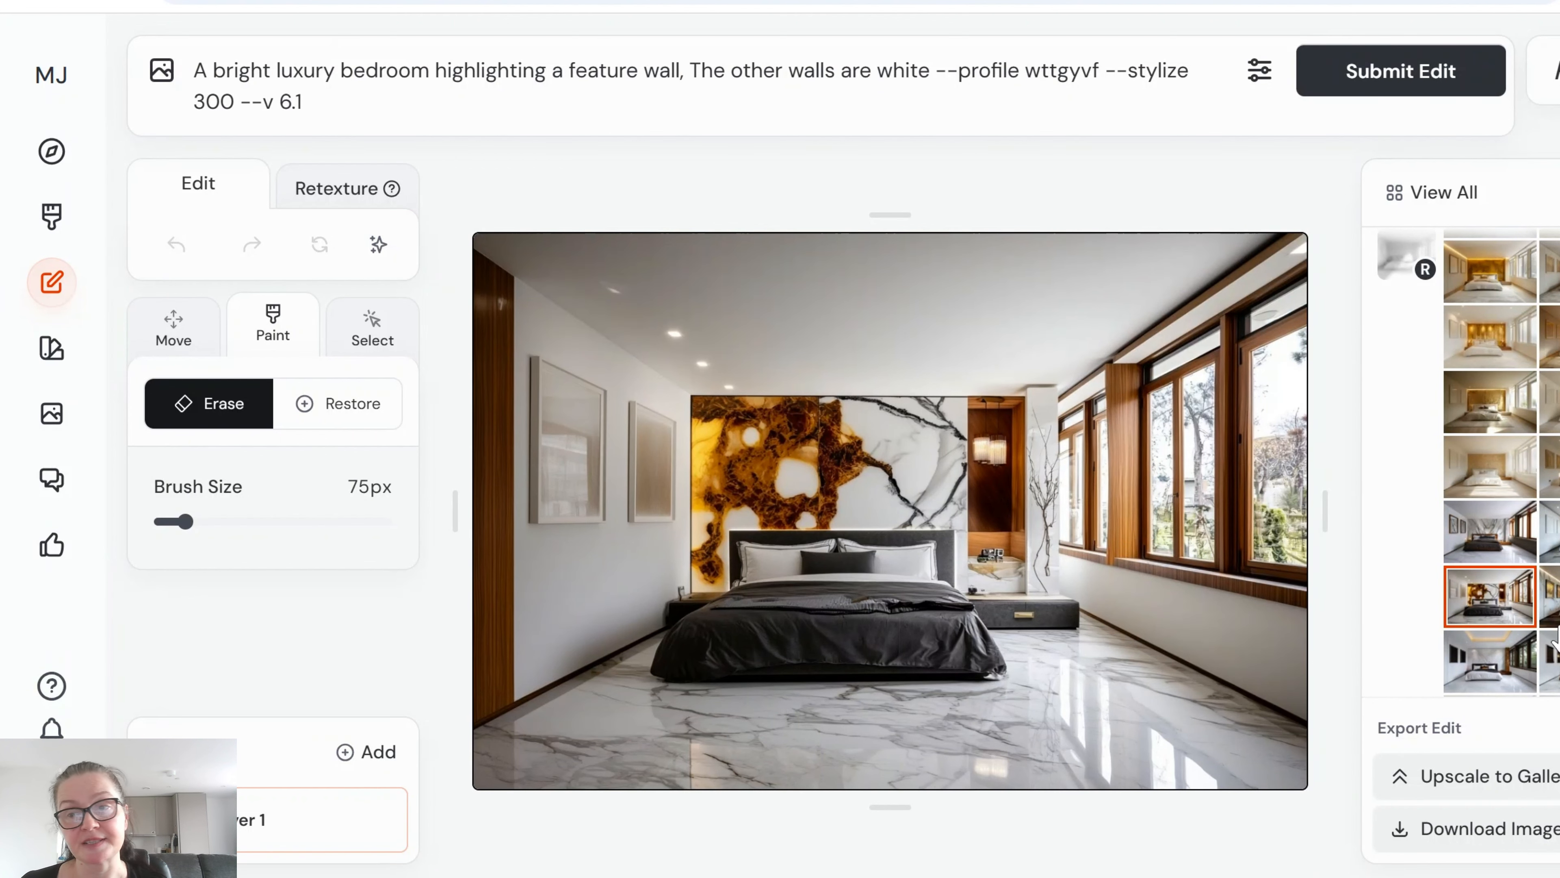
click(1549, 593)
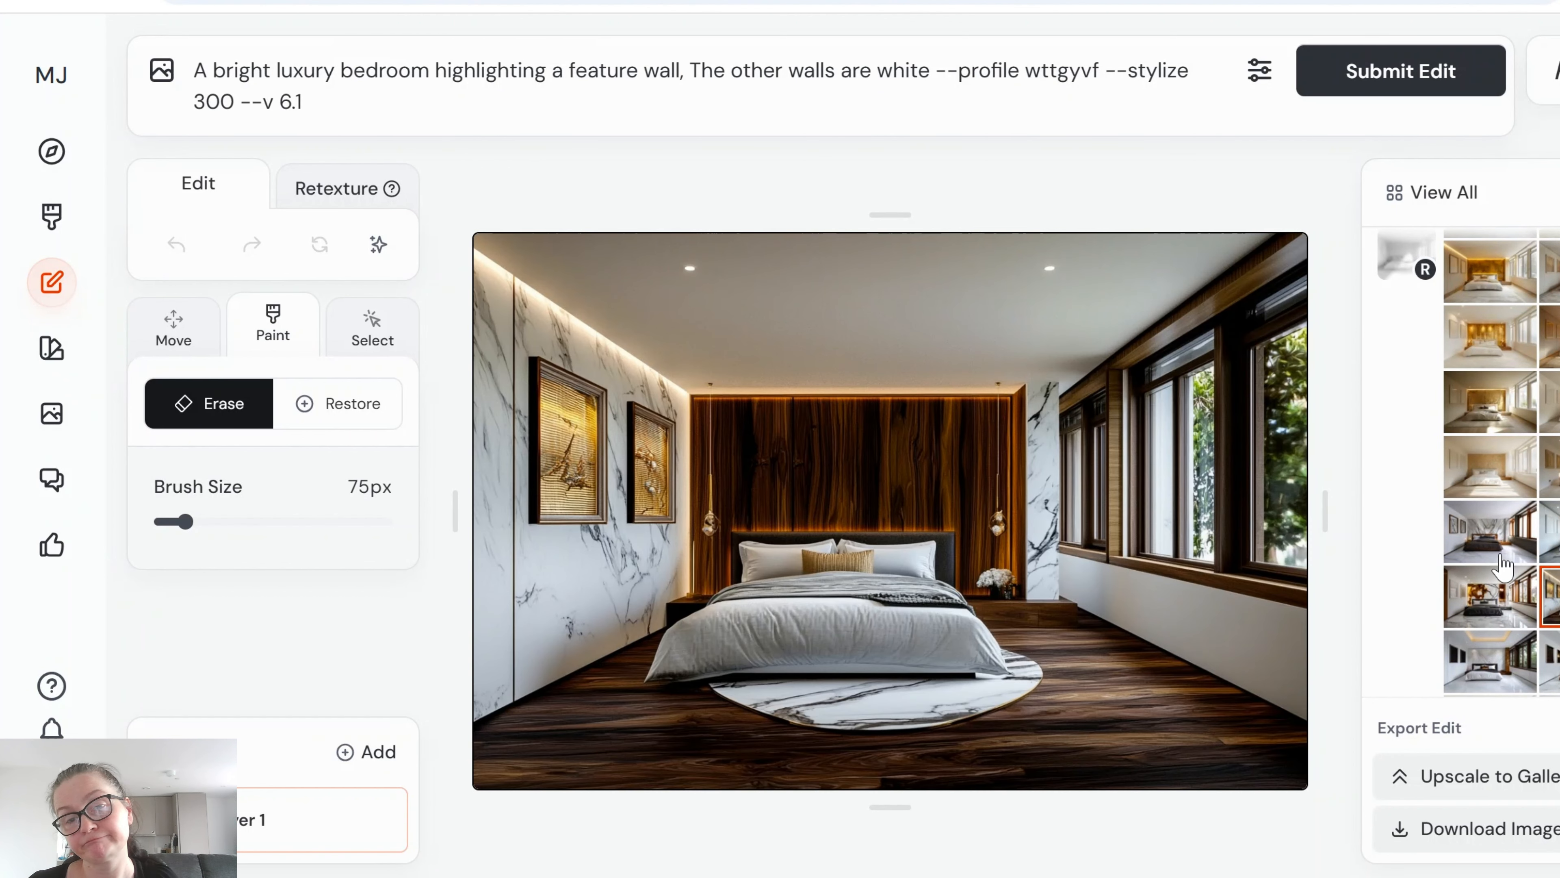
Step: View the four feature wall bedroom variants generated with profile wttgyvf at stylize 200
scroll(1503, 565, down, 4)
click(1549, 400)
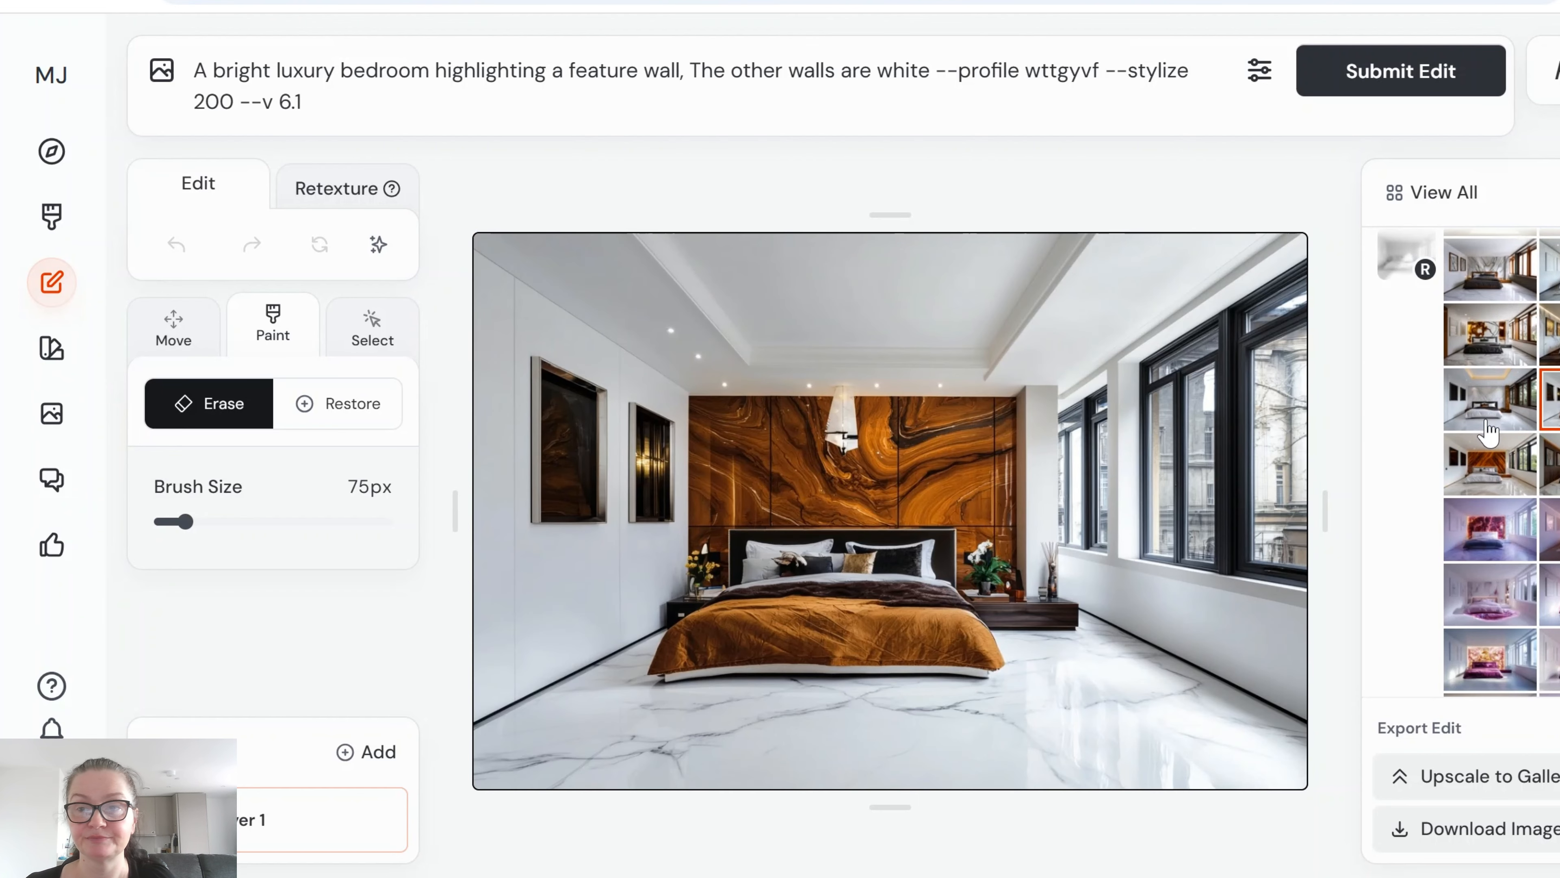
click(1491, 405)
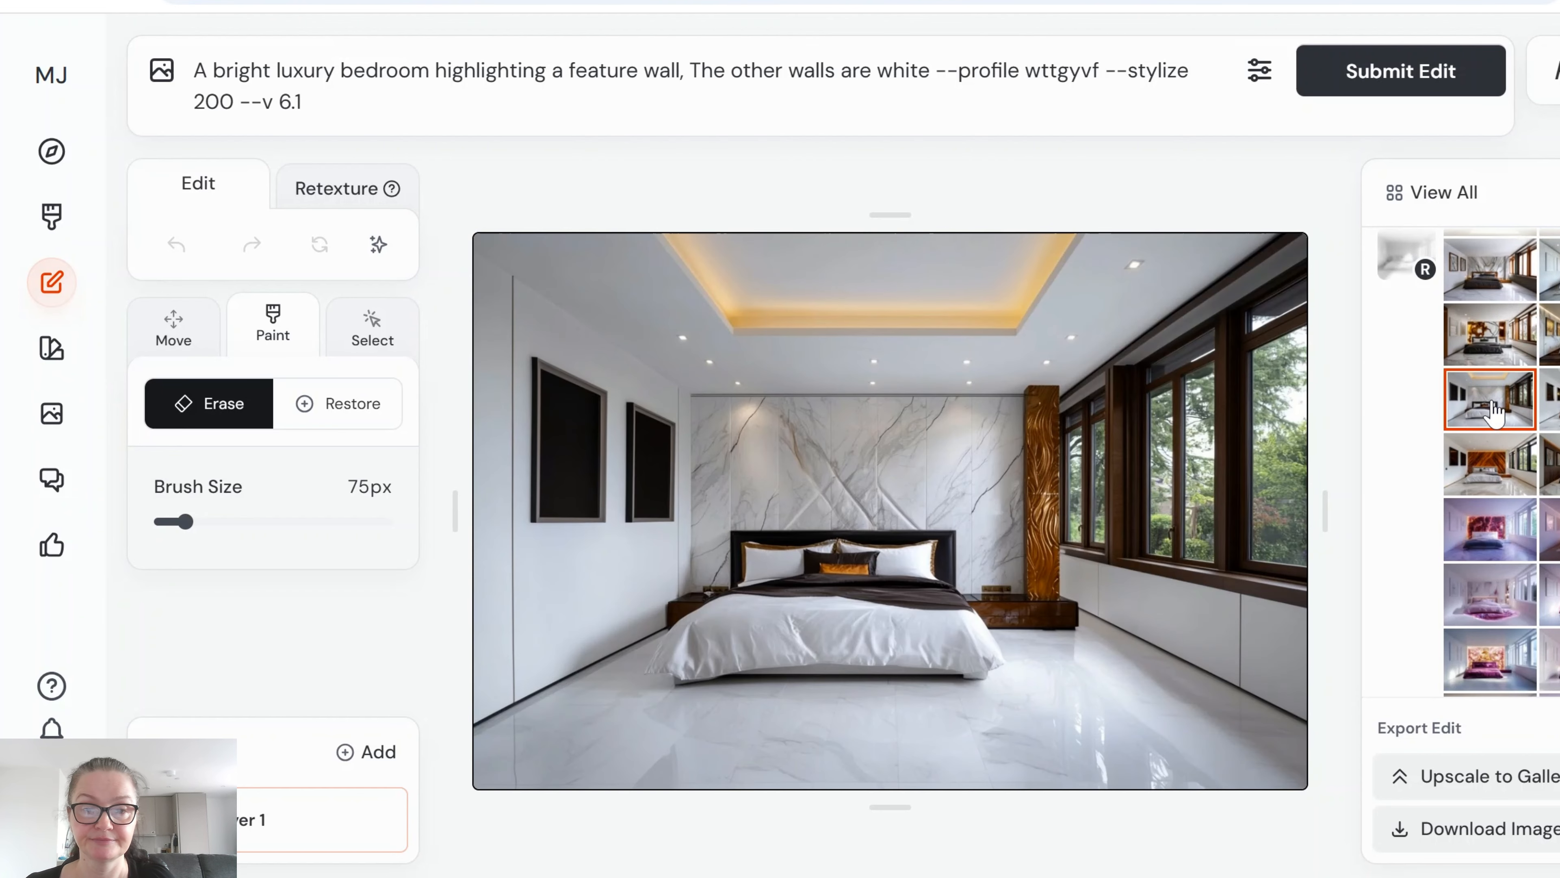
click(1497, 479)
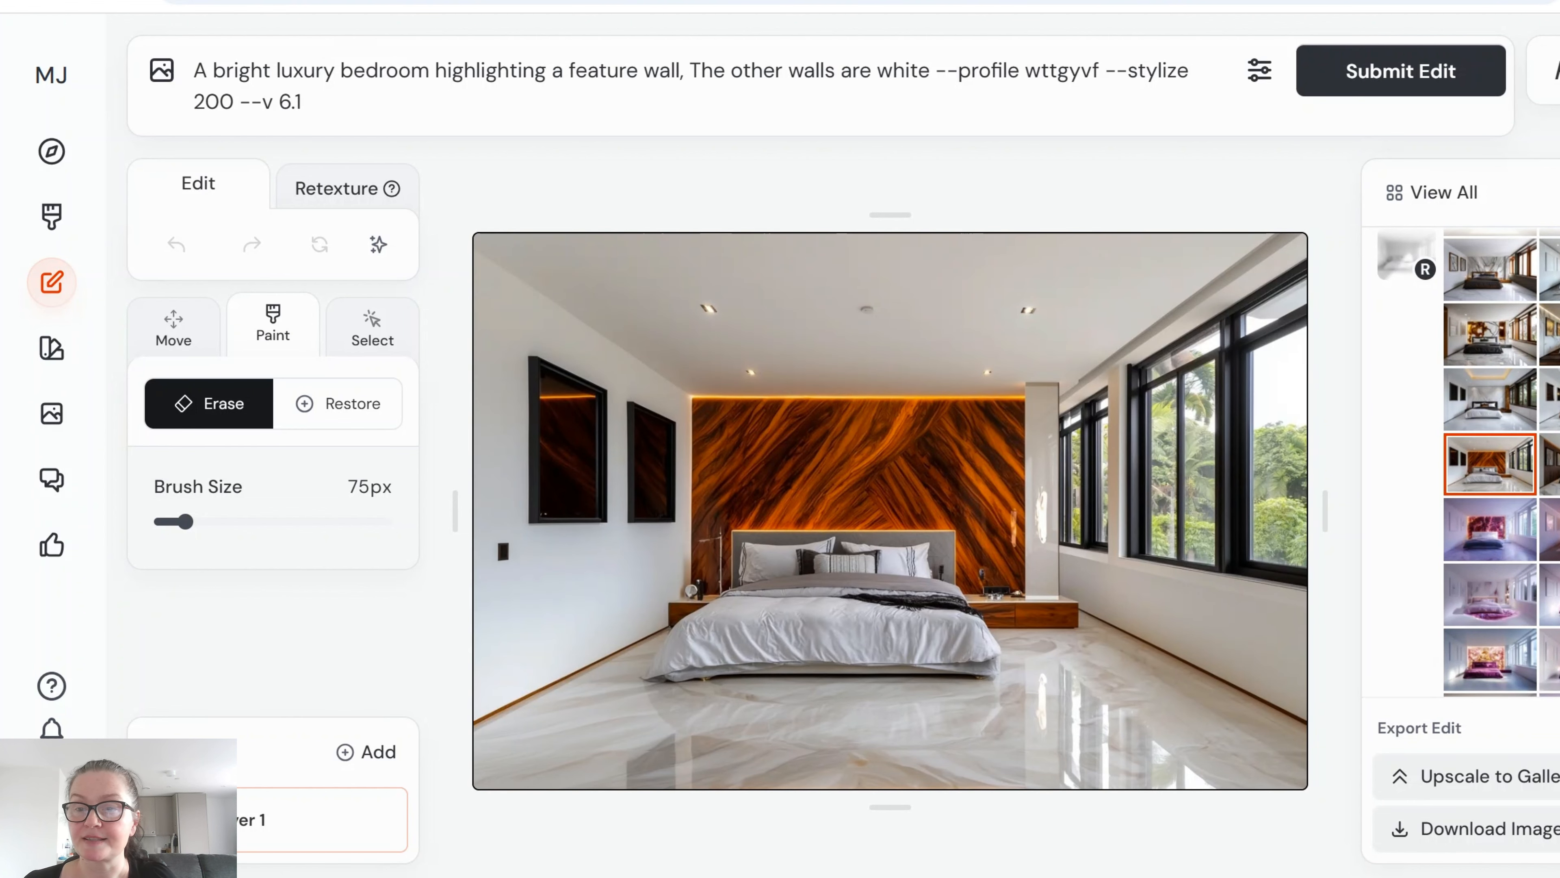
click(1550, 464)
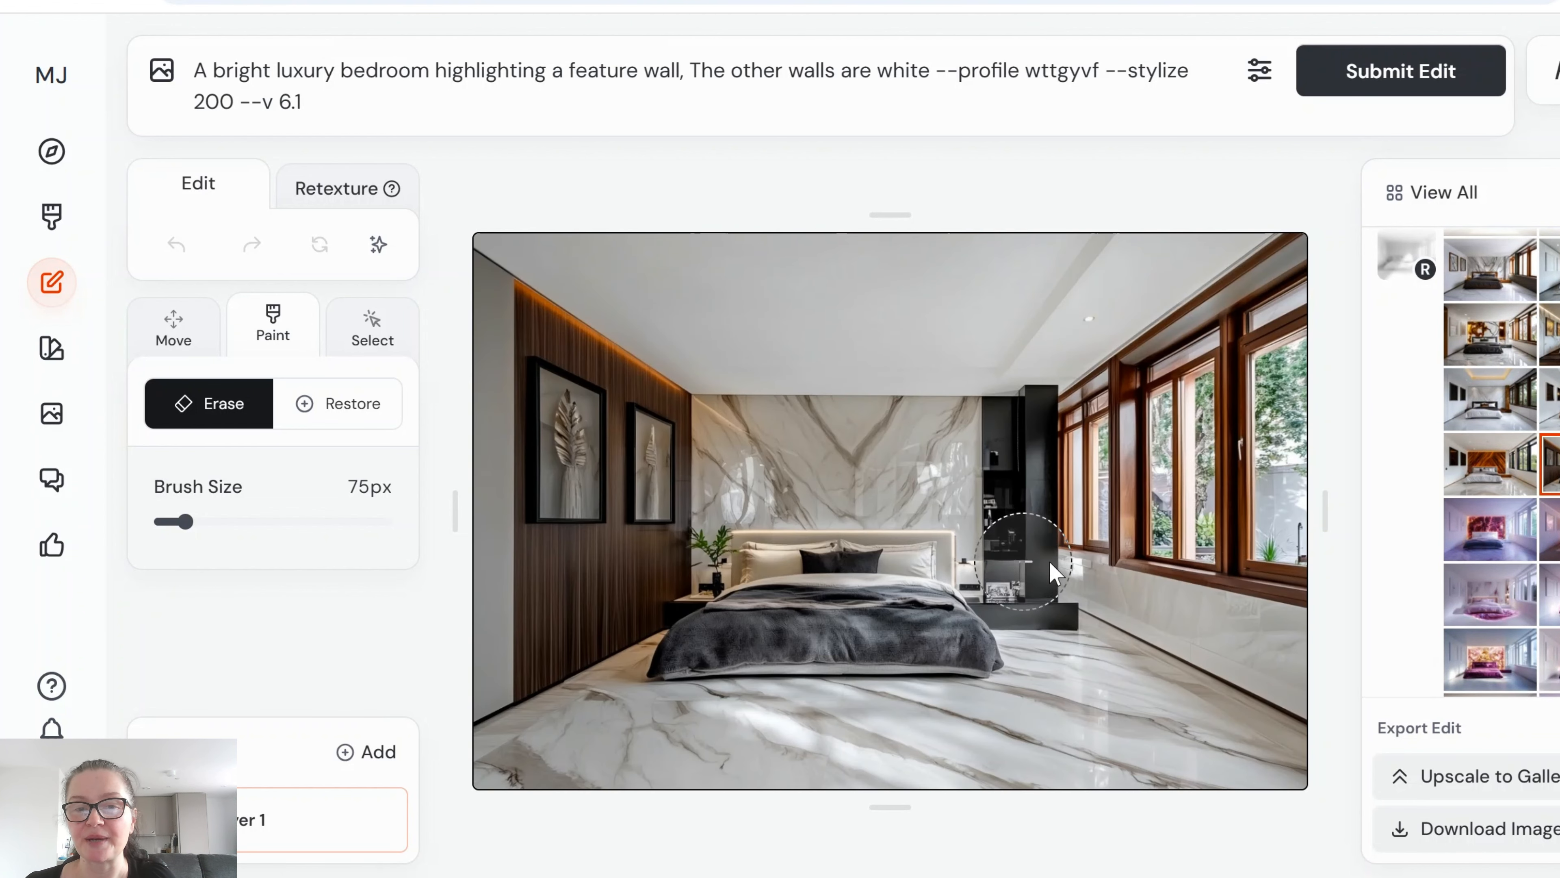
Step: View the first bedroom variant generated with profile 8fmc6er and look through the list of Personalize moodboards
click(1479, 549)
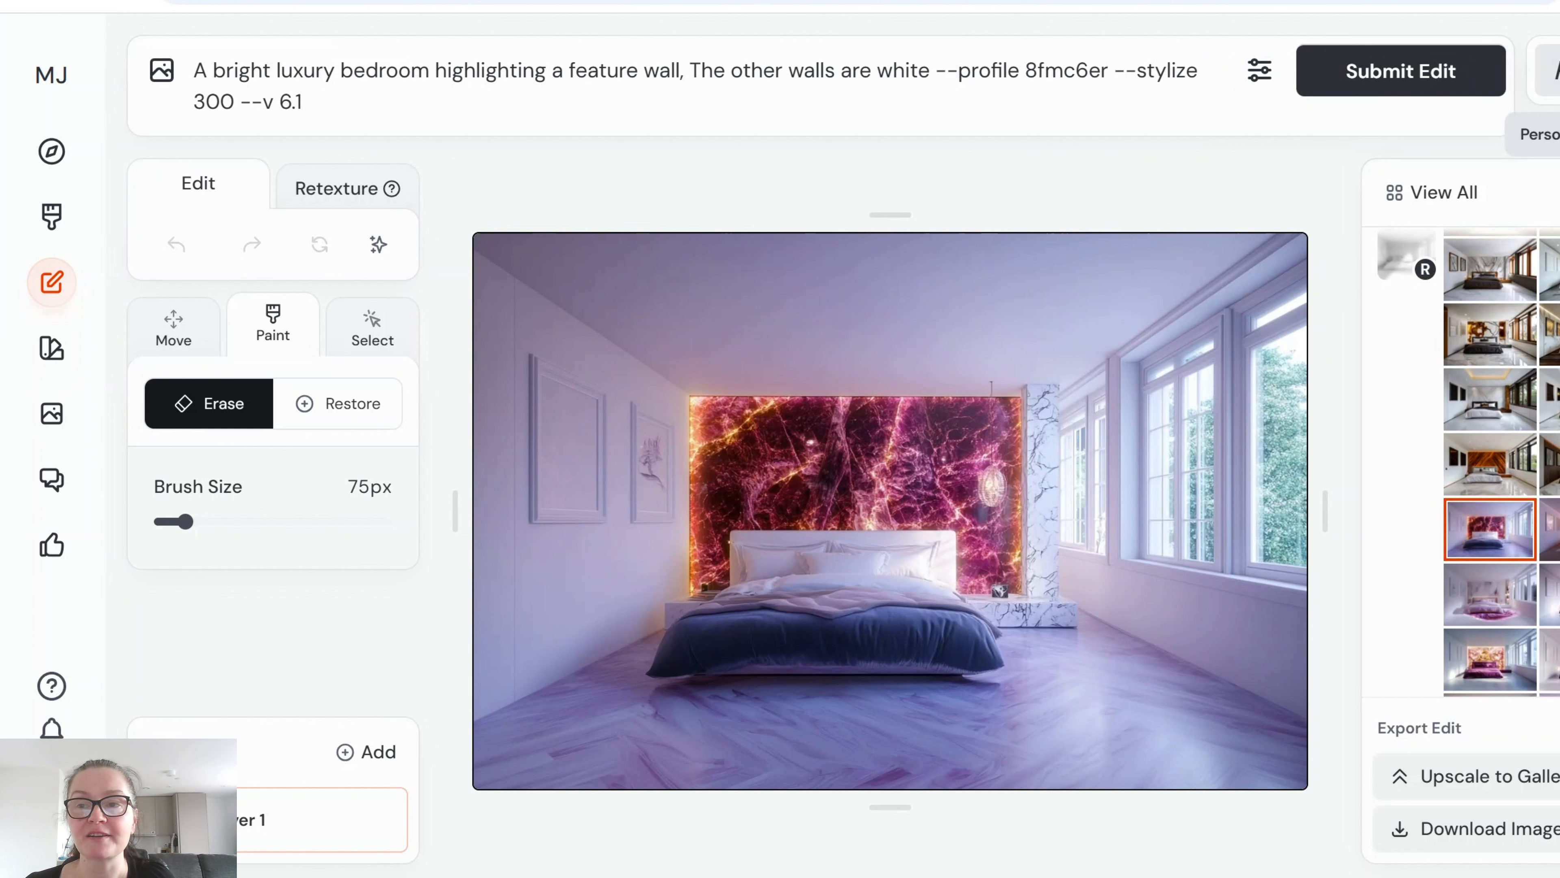
click(1548, 70)
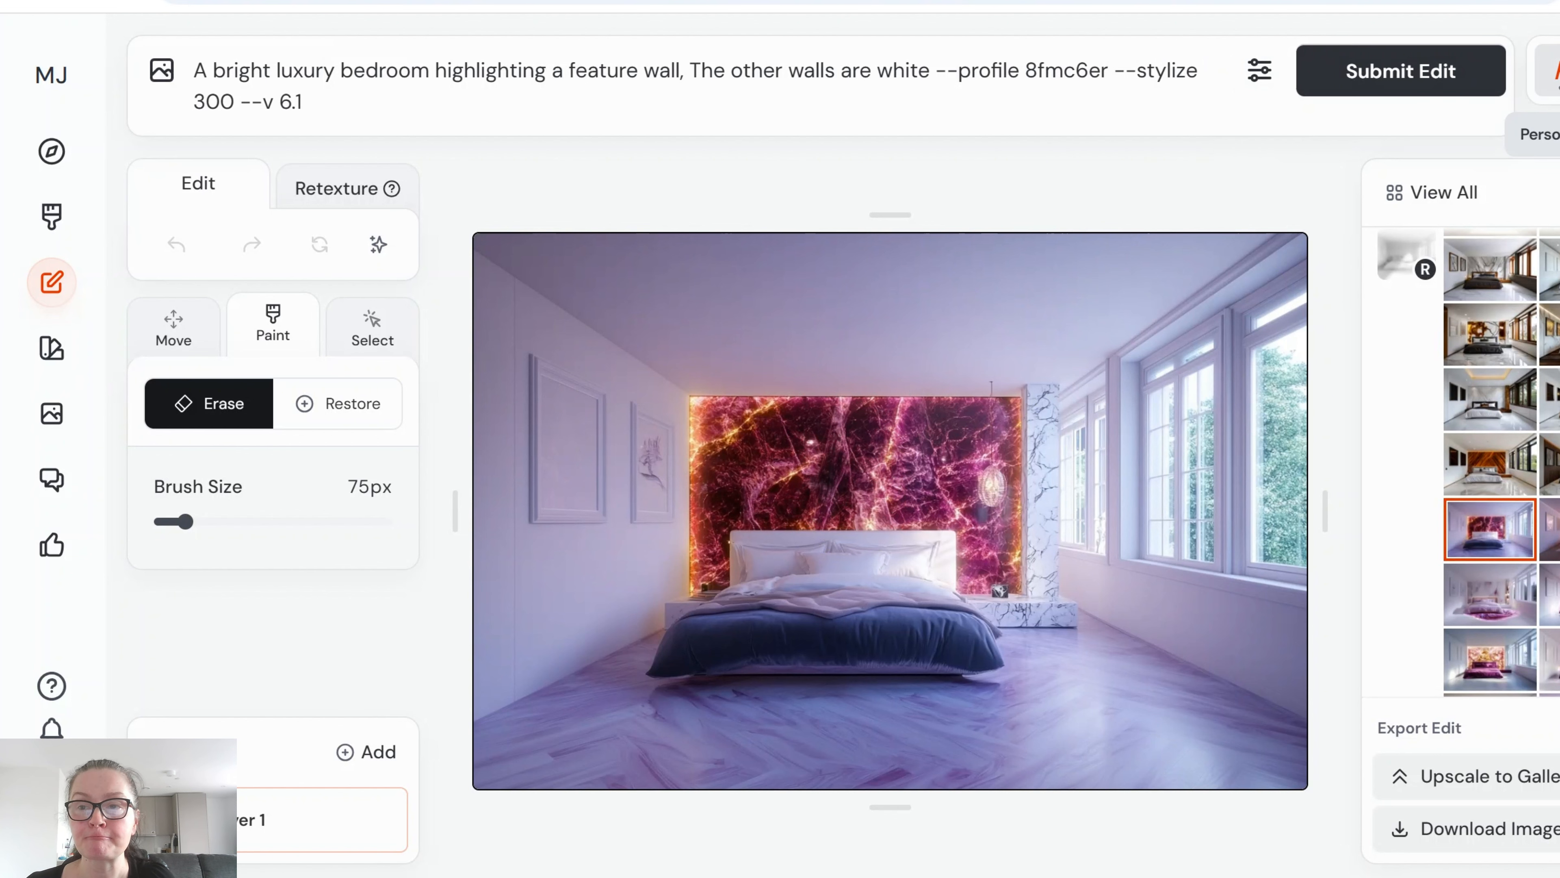
click(1553, 86)
scroll(1385, 437, down, 3)
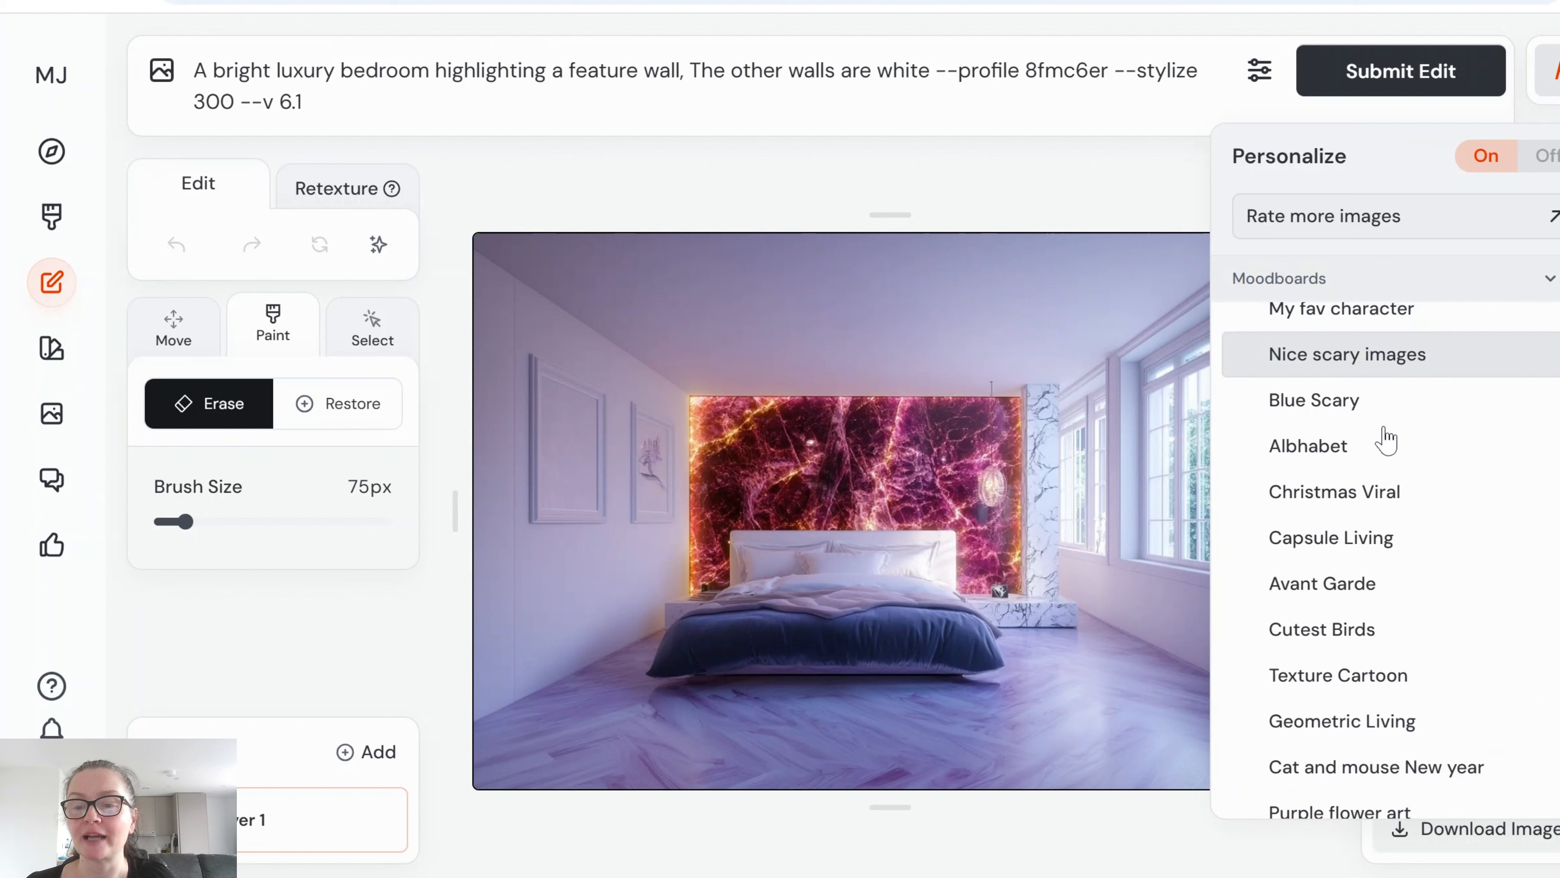
scroll(1385, 437, down, 5)
scroll(1376, 442, down, 10)
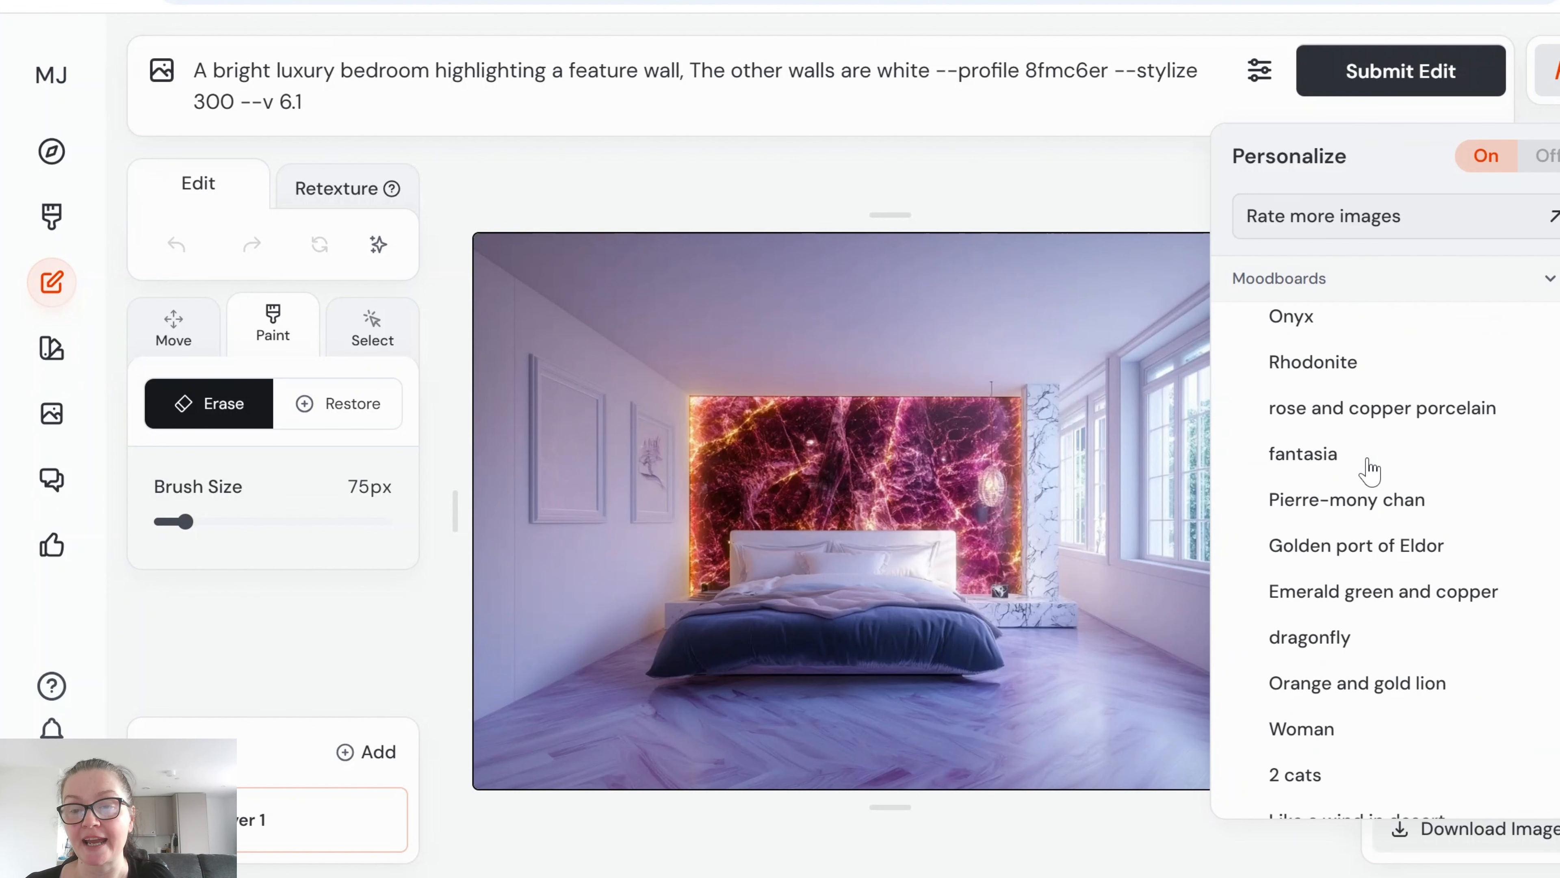
scroll(1369, 470, down, 20)
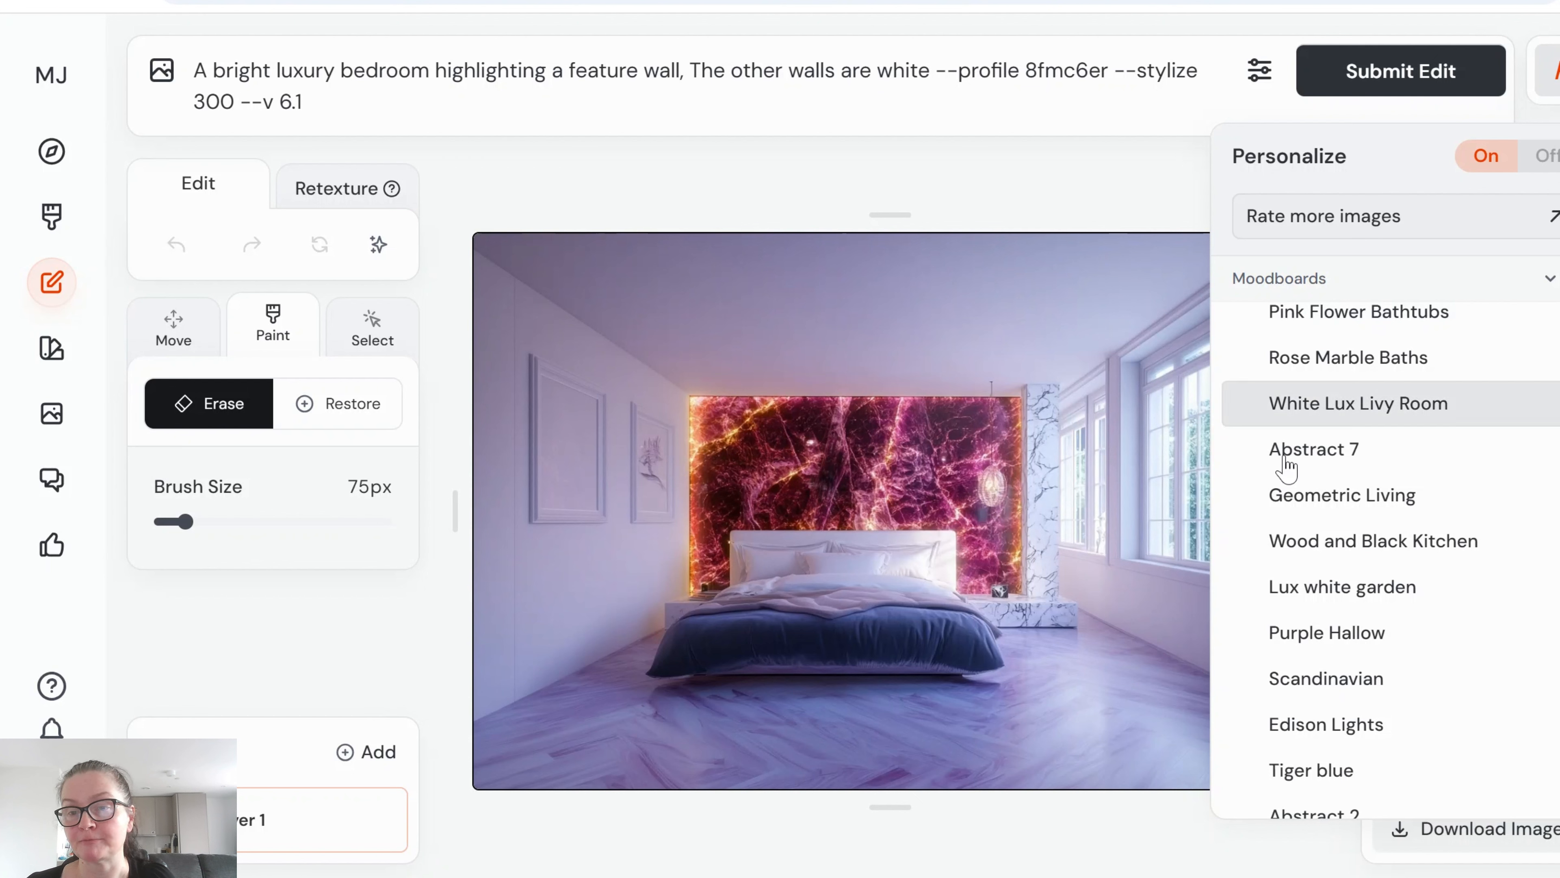
scroll(1389, 614, down, 6)
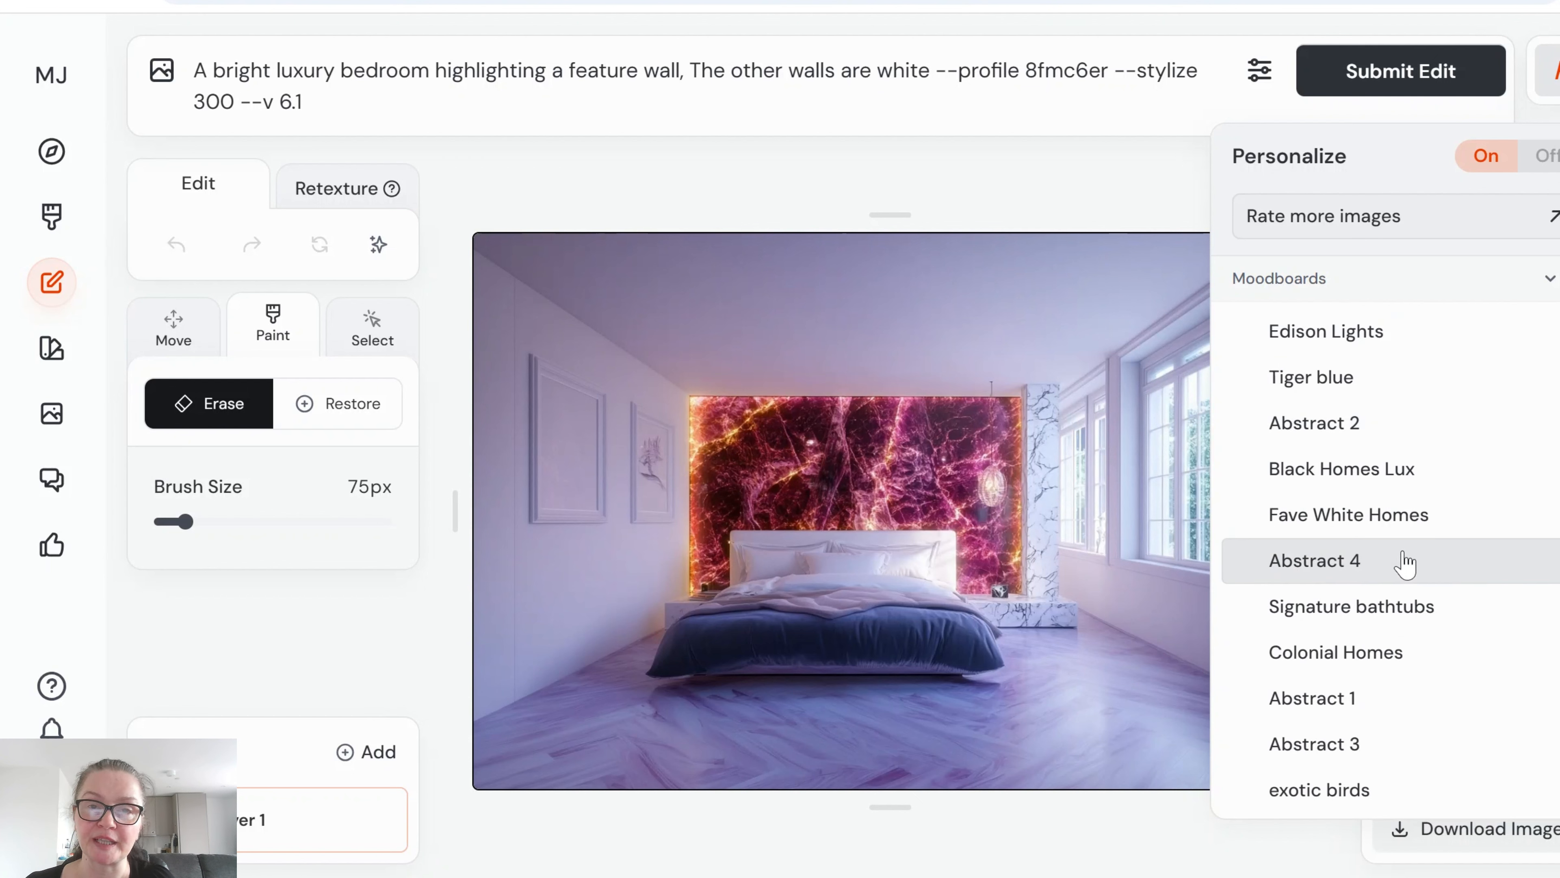
scroll(1404, 563, down, 2)
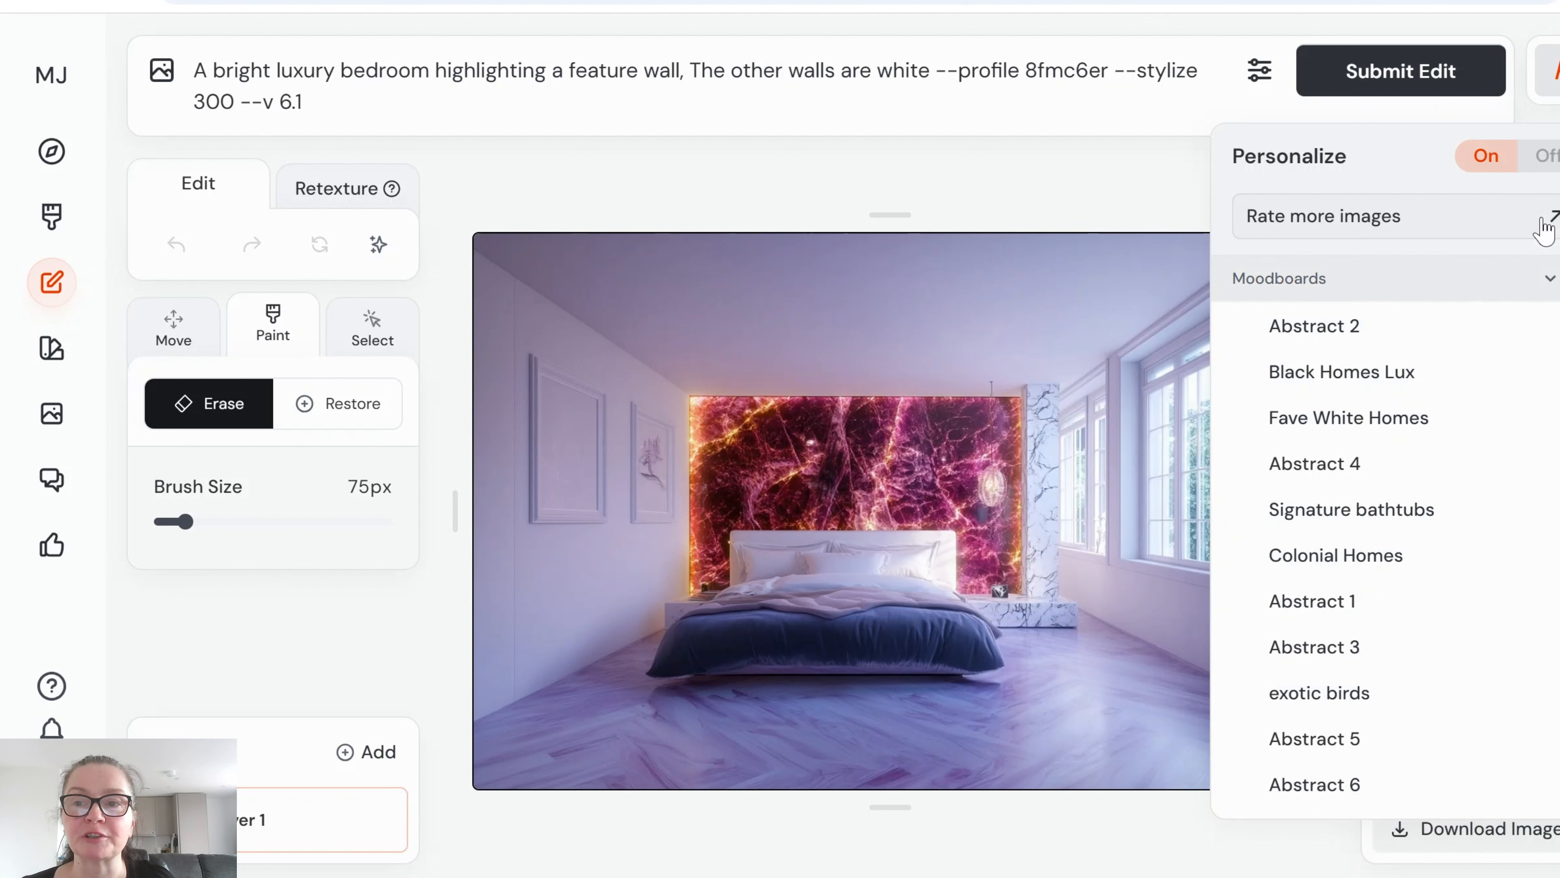
click(1547, 156)
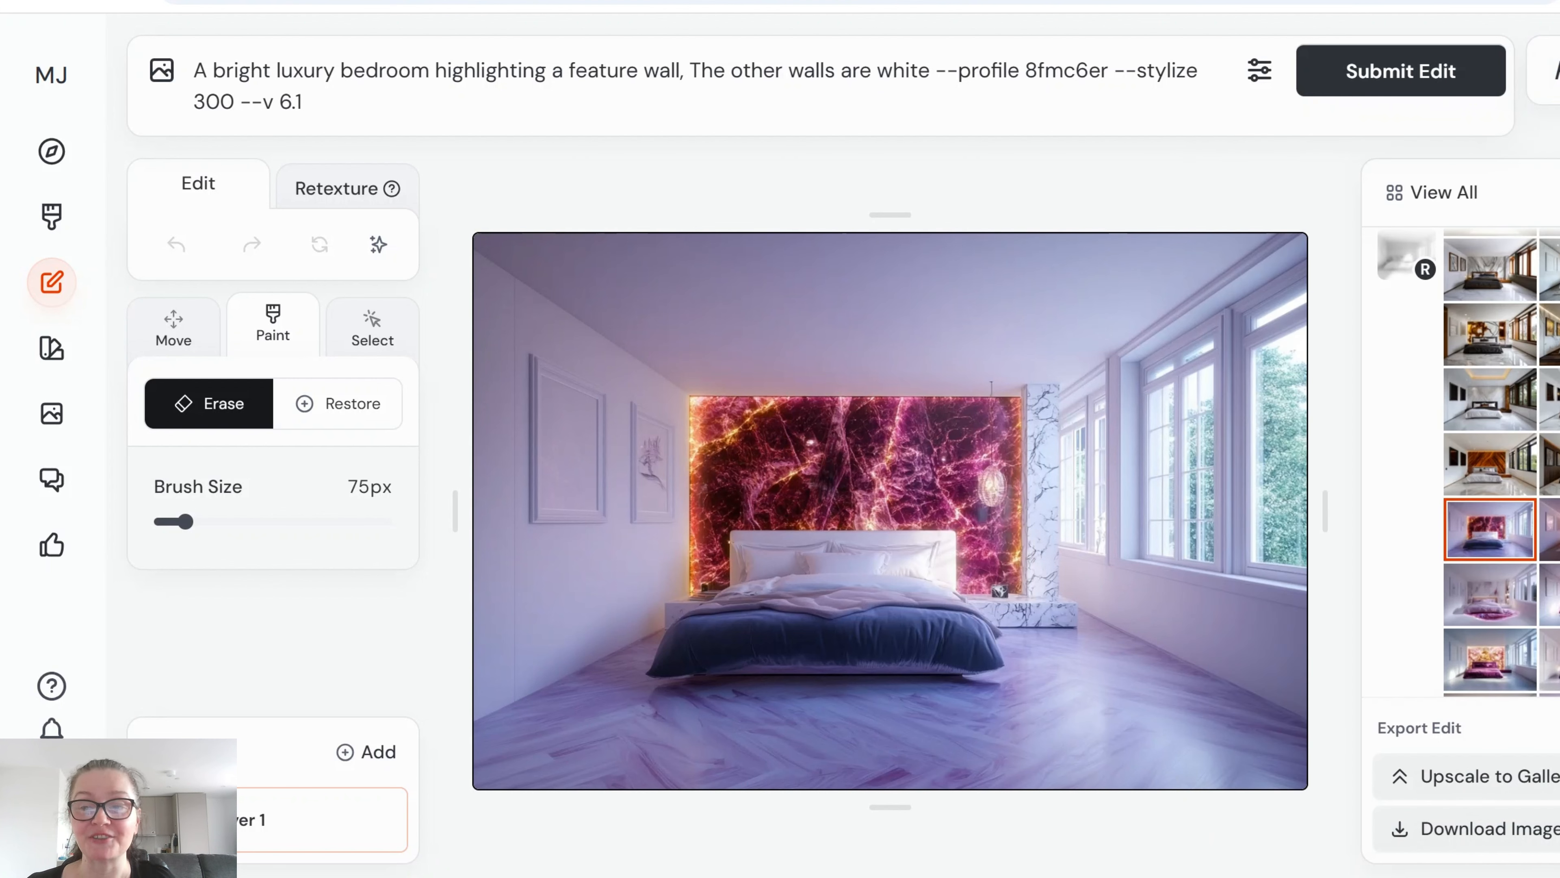
Step: View more pink and purple bedroom variants generated with profile 8fmc6er at stylize 300 and 200
click(1491, 605)
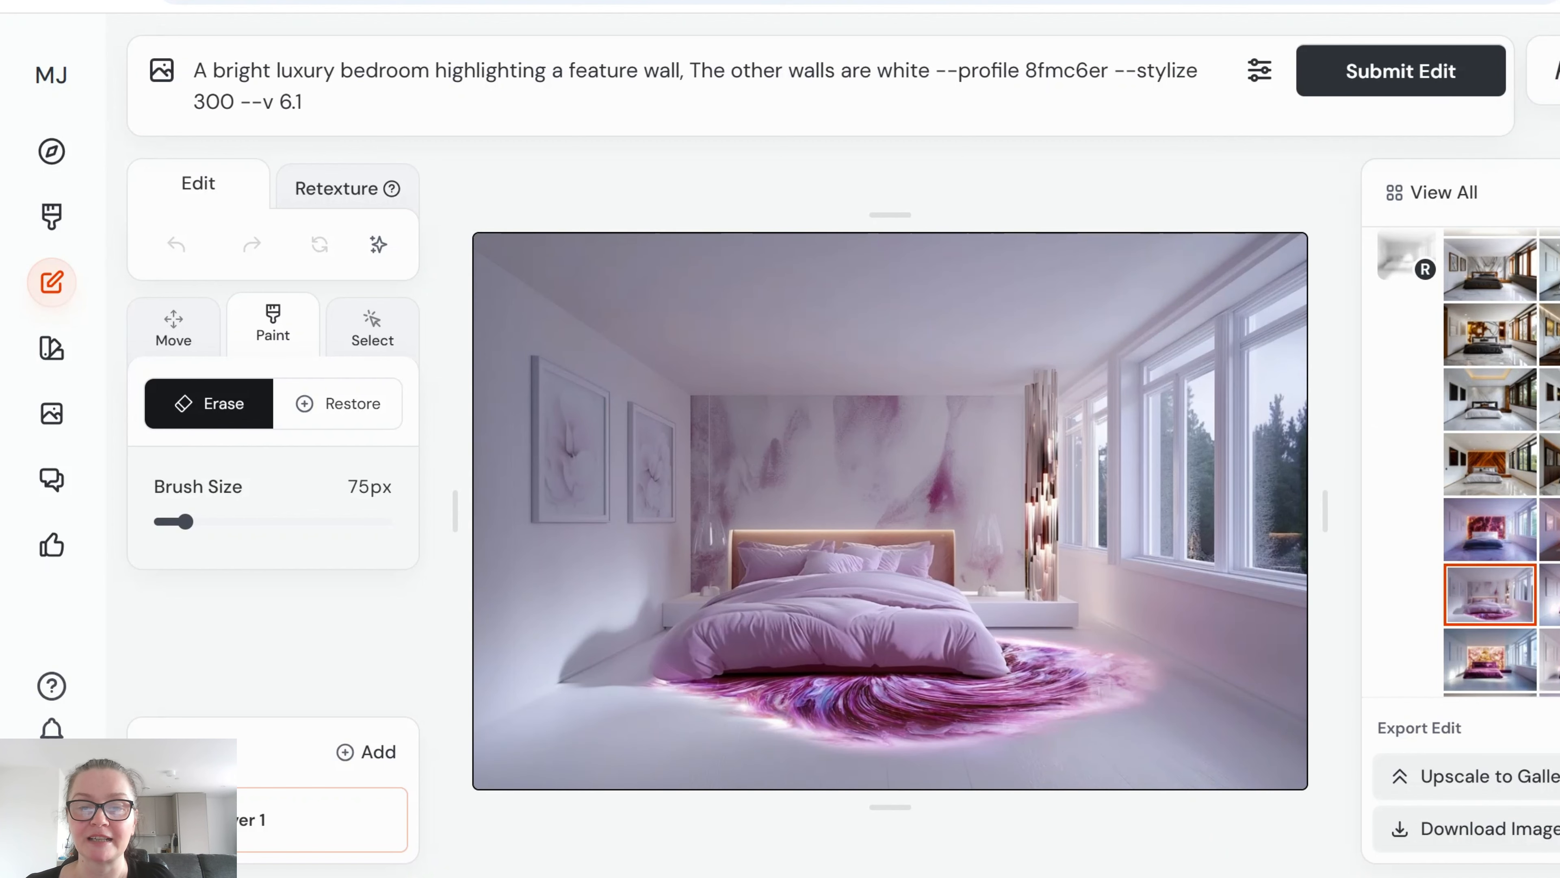
click(1551, 591)
scroll(1486, 400, down, 5)
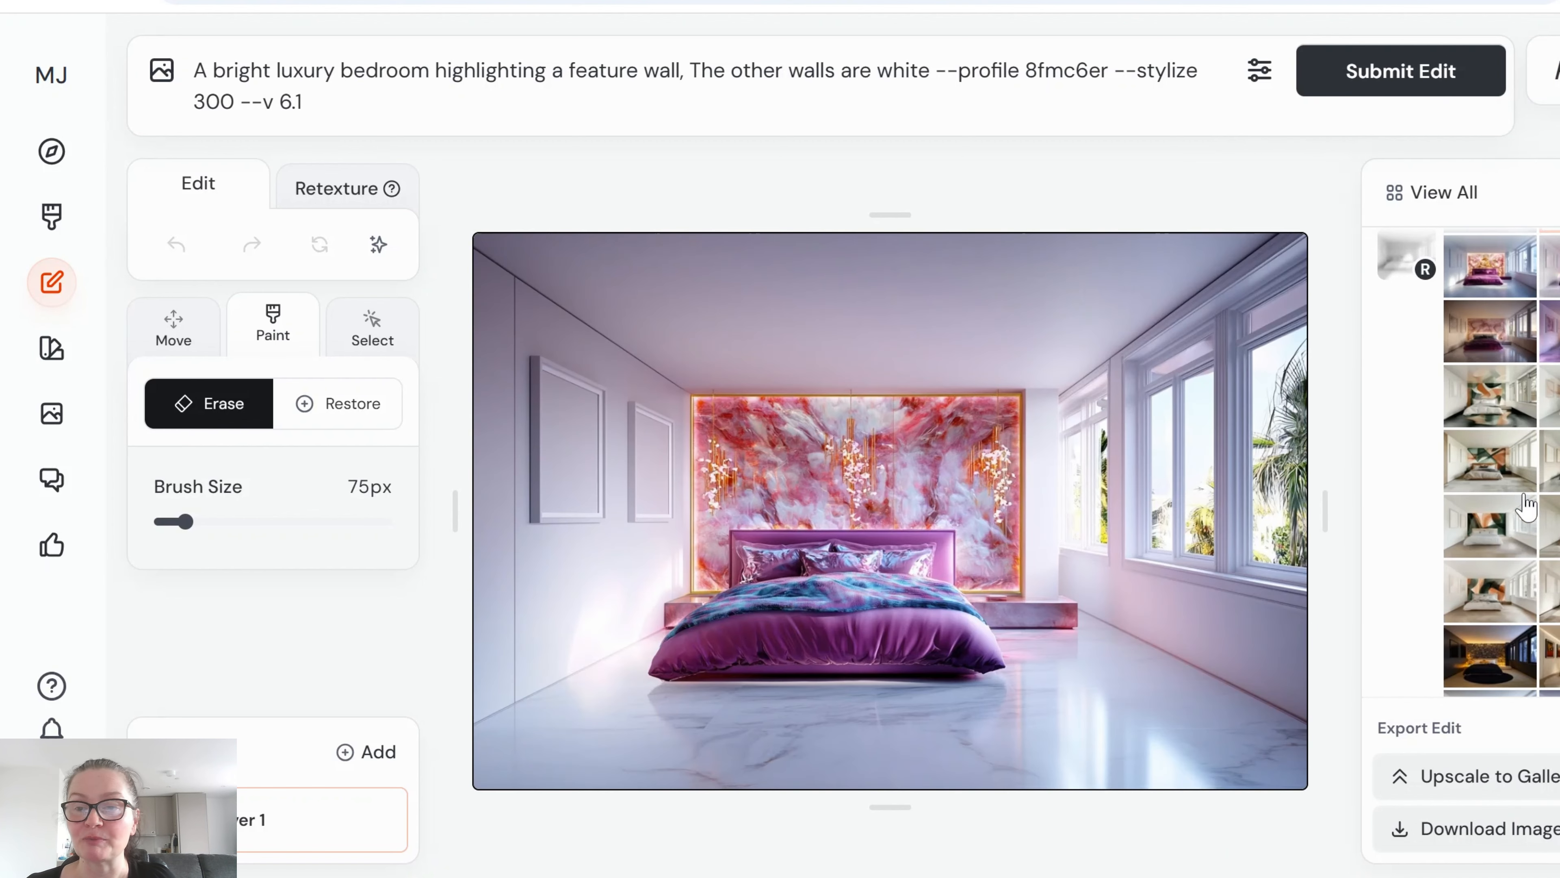
click(1483, 348)
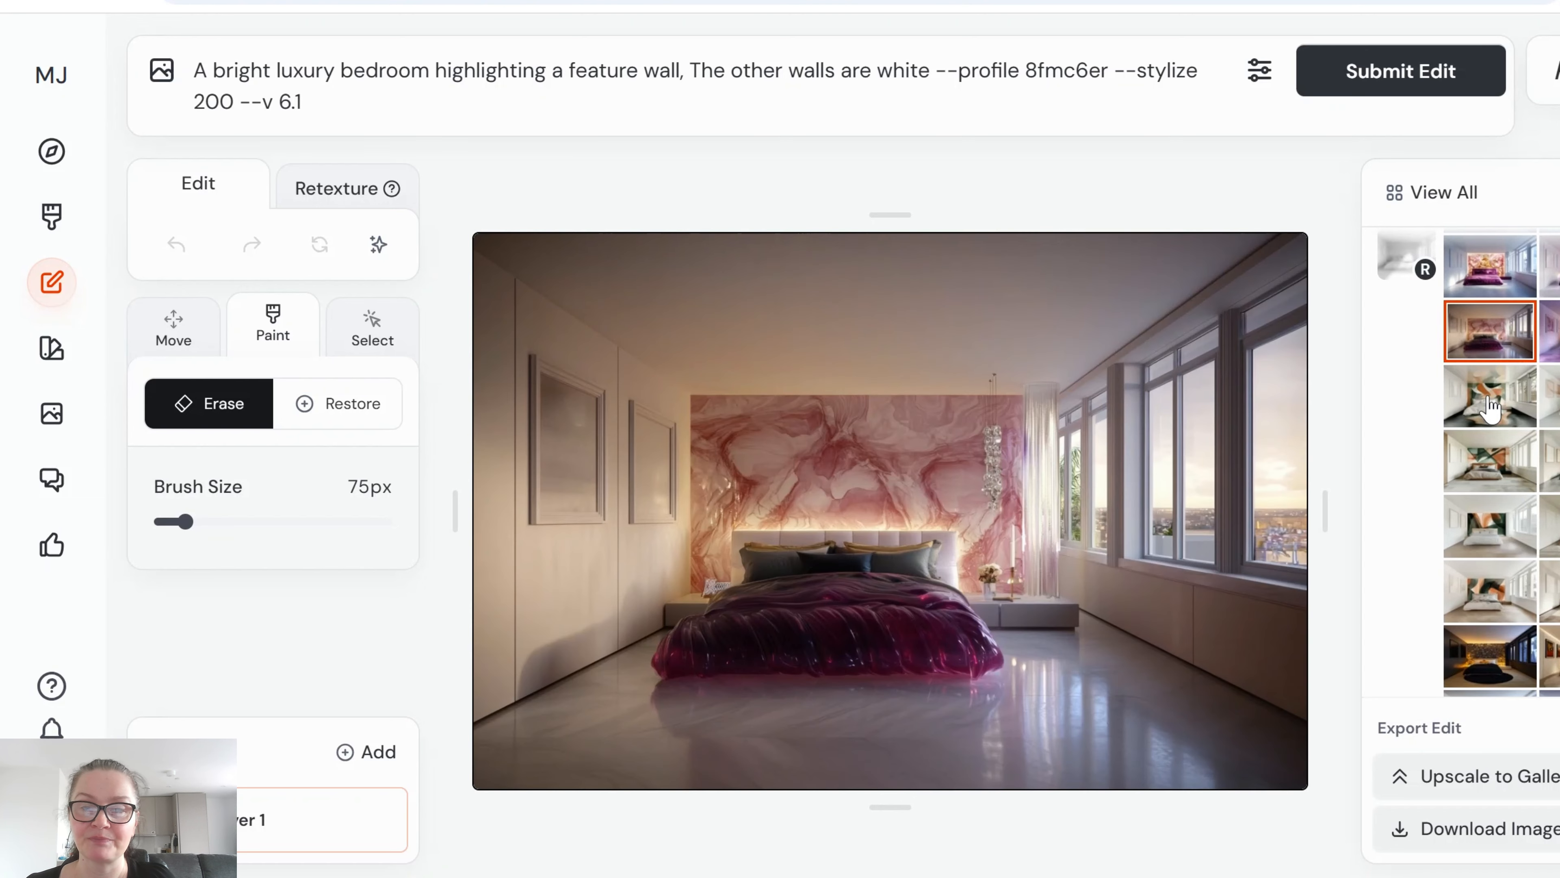
Step: View the abstract green and orange feature wall bedroom variants generated with profile mndtjg7 at stylize 350
click(1490, 399)
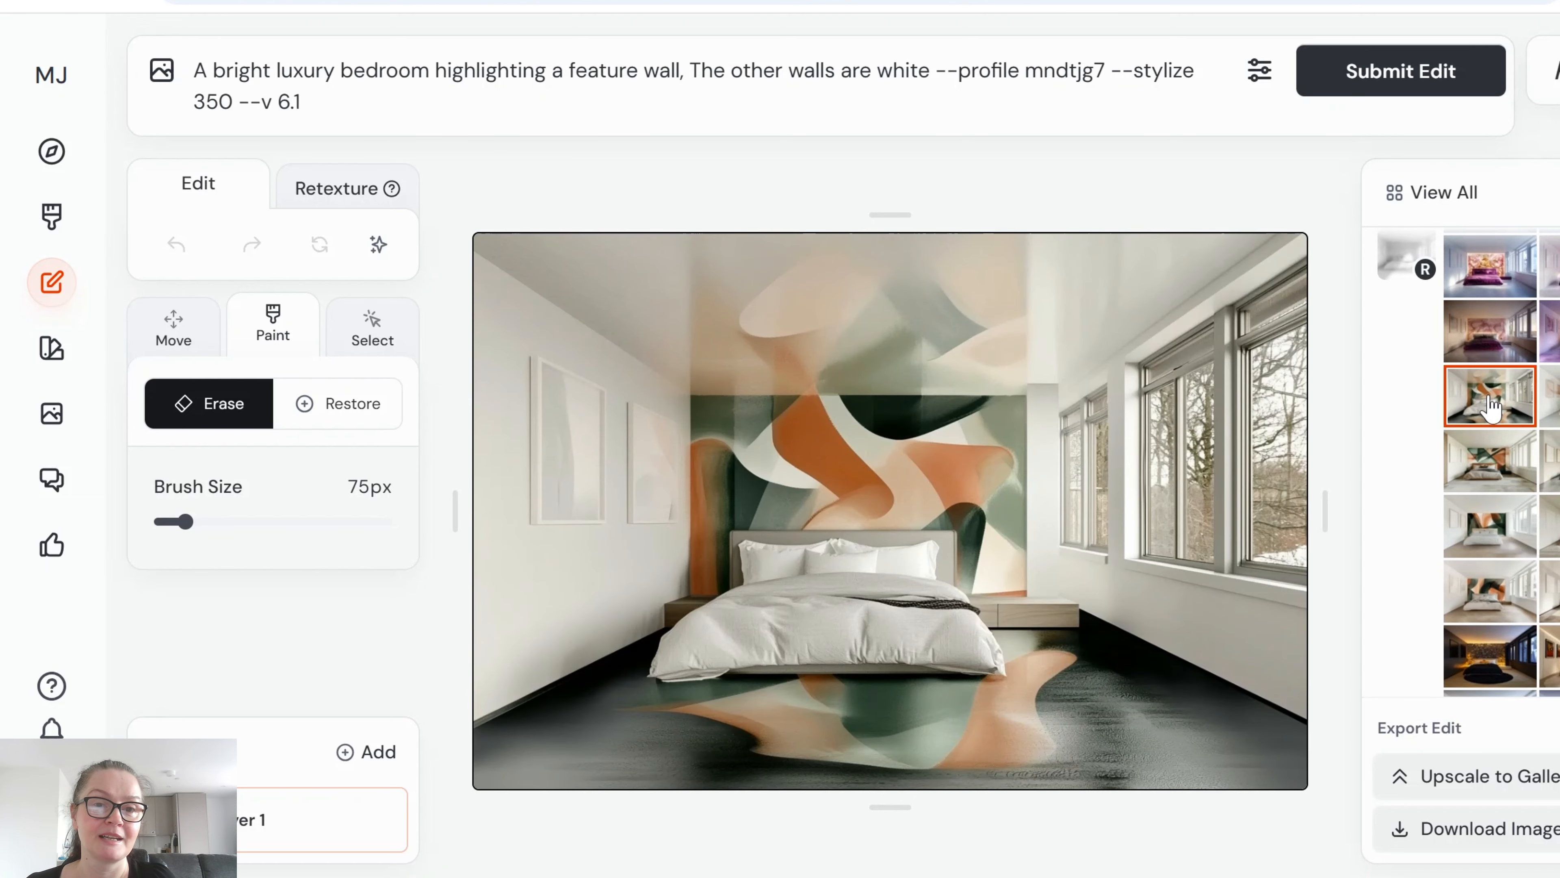
click(1551, 396)
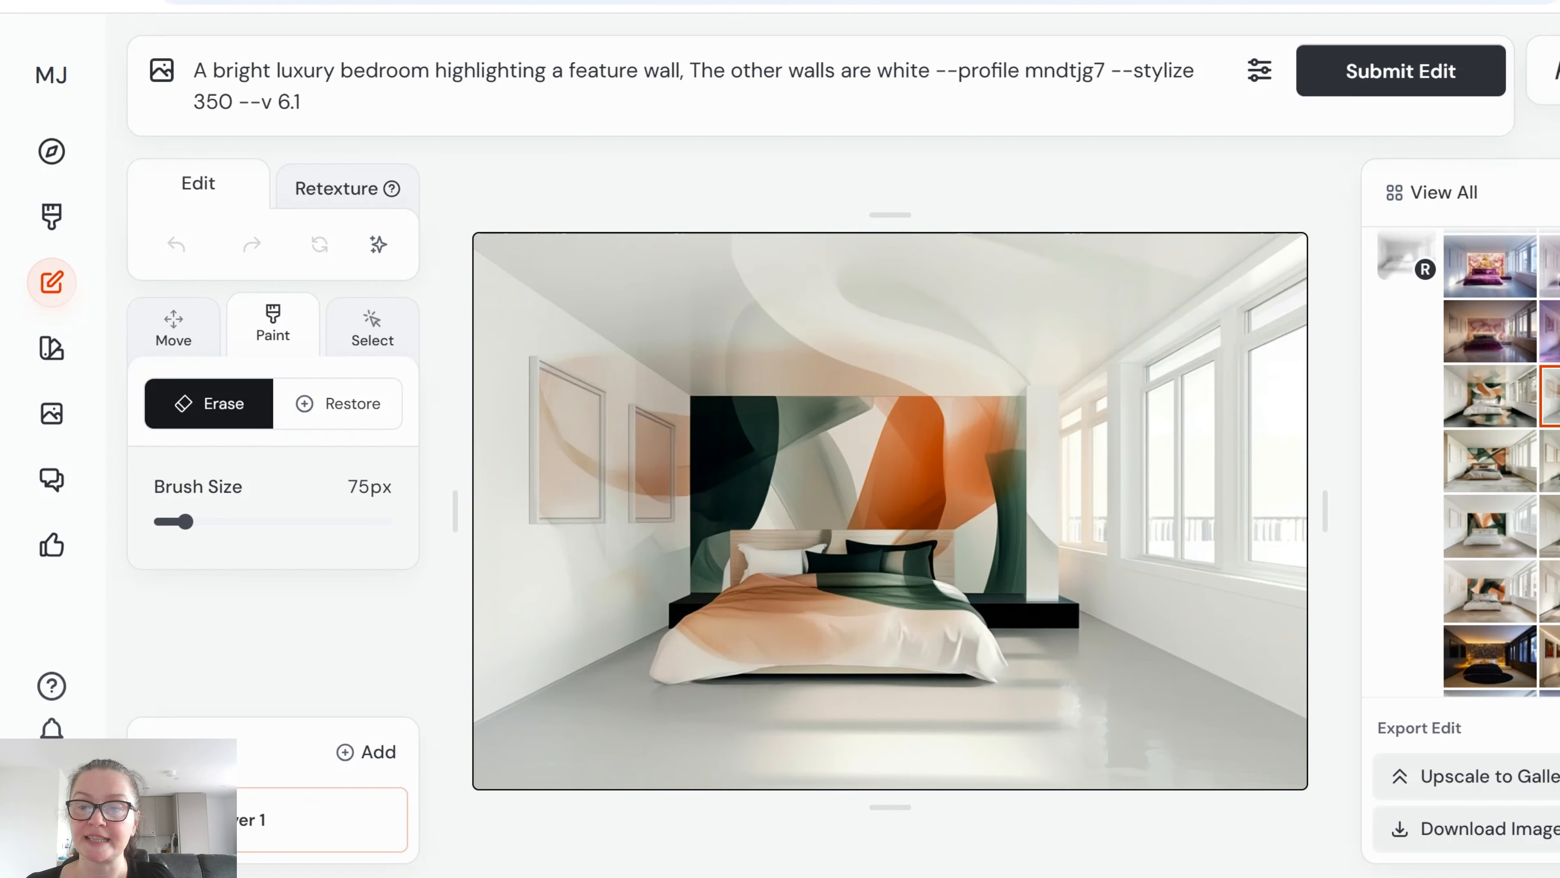
click(1551, 461)
click(1484, 474)
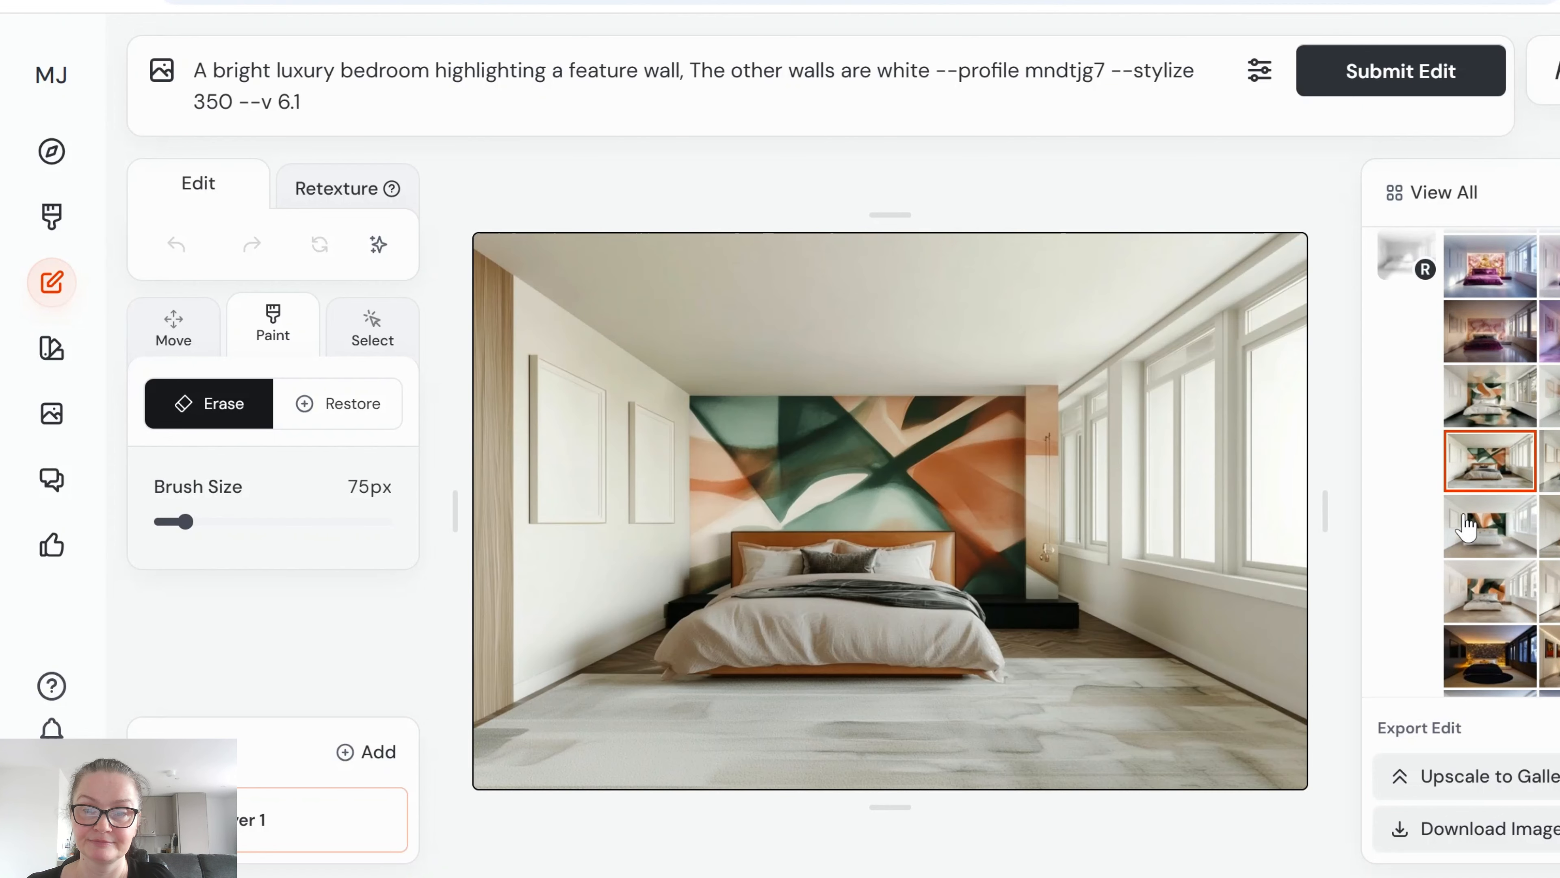
Step: View the abstract green and orange feature wall bedroom variants generated with profile mndtjg7 at stylize 200
click(1473, 545)
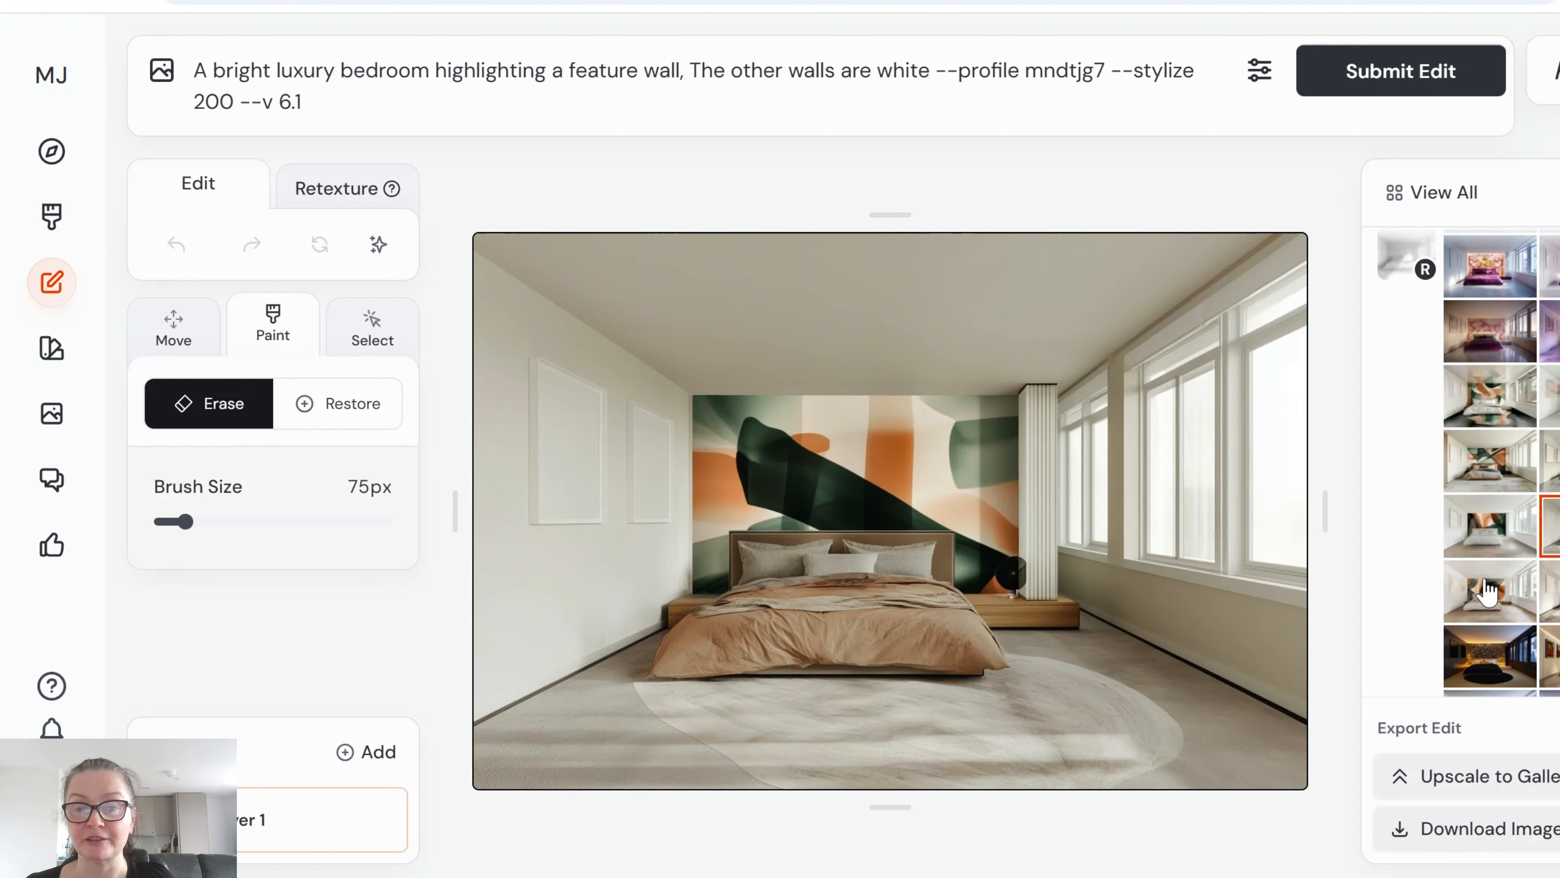
click(1486, 590)
click(1551, 590)
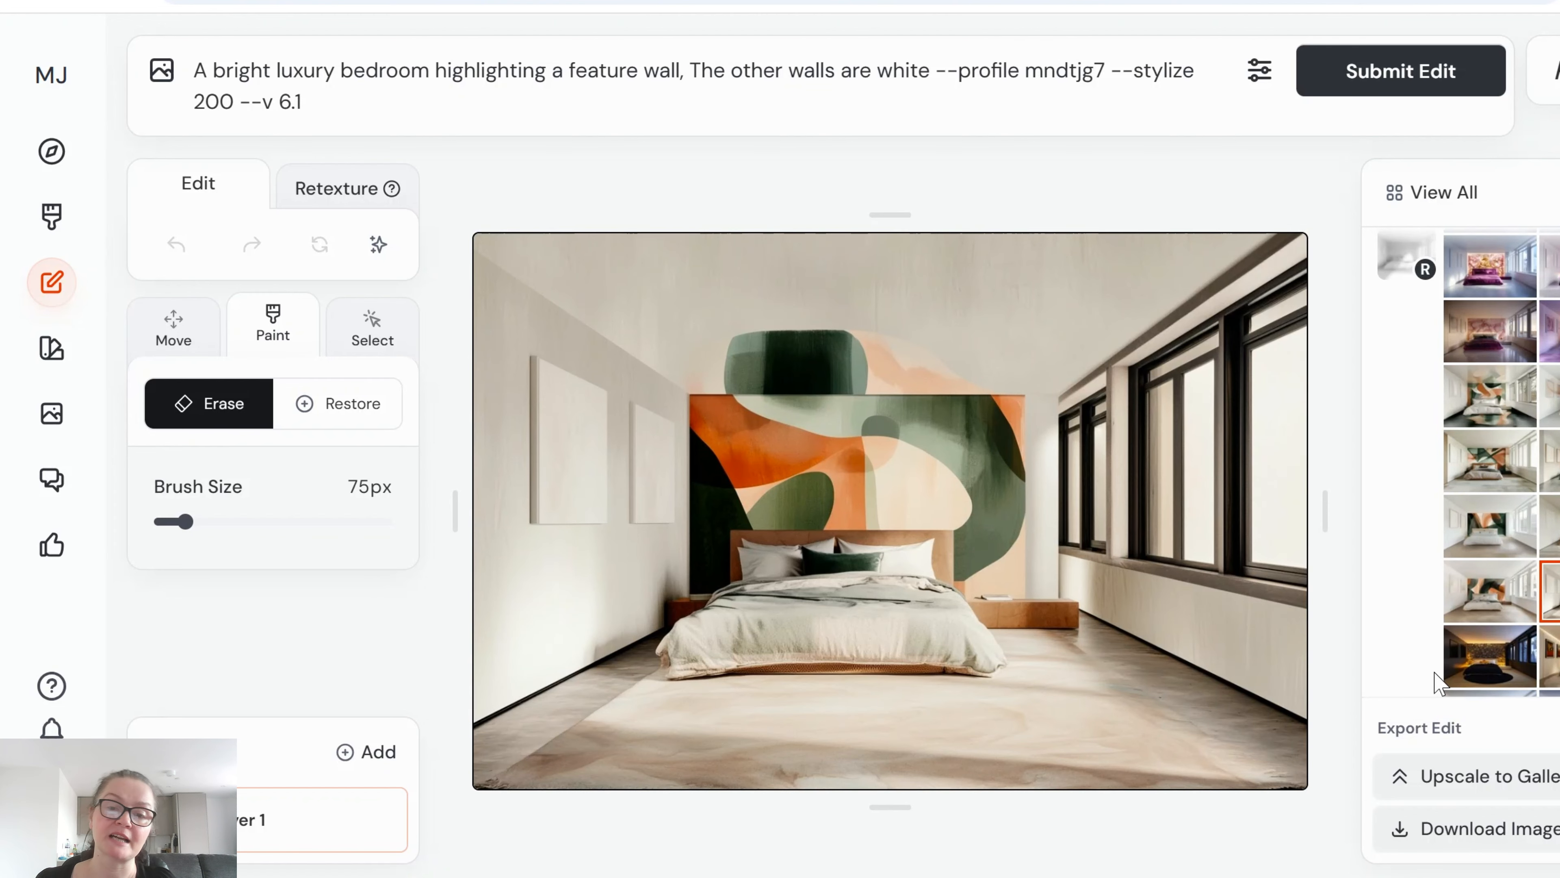
Step: View the dark bedroom variant with a stone feature wall generated with profile csfbhyg at stylize 200
scroll(1500, 615, down, 4)
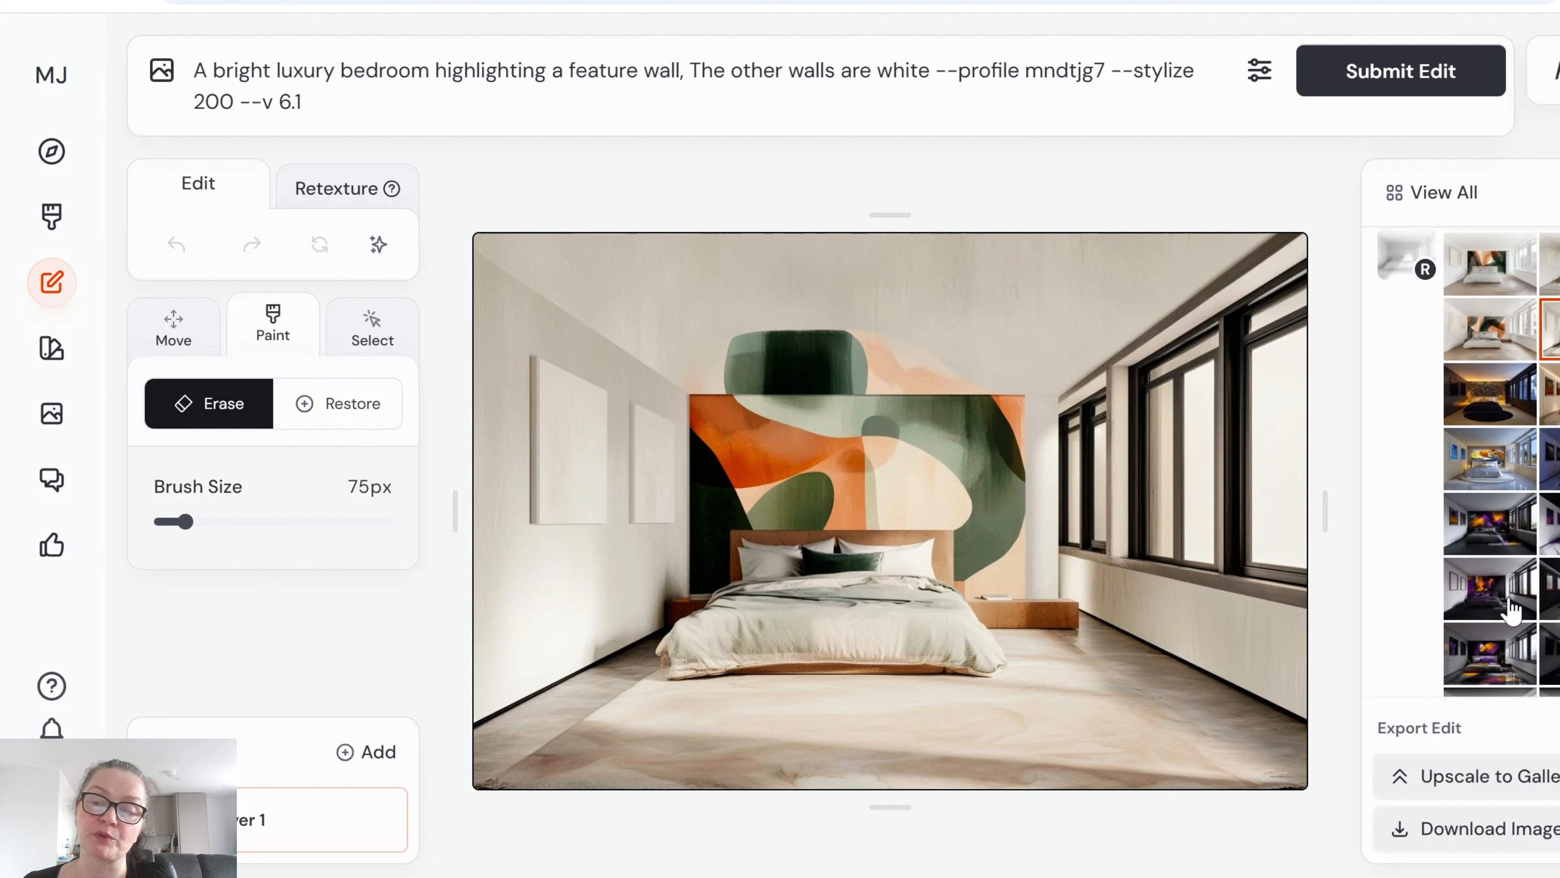
click(1493, 406)
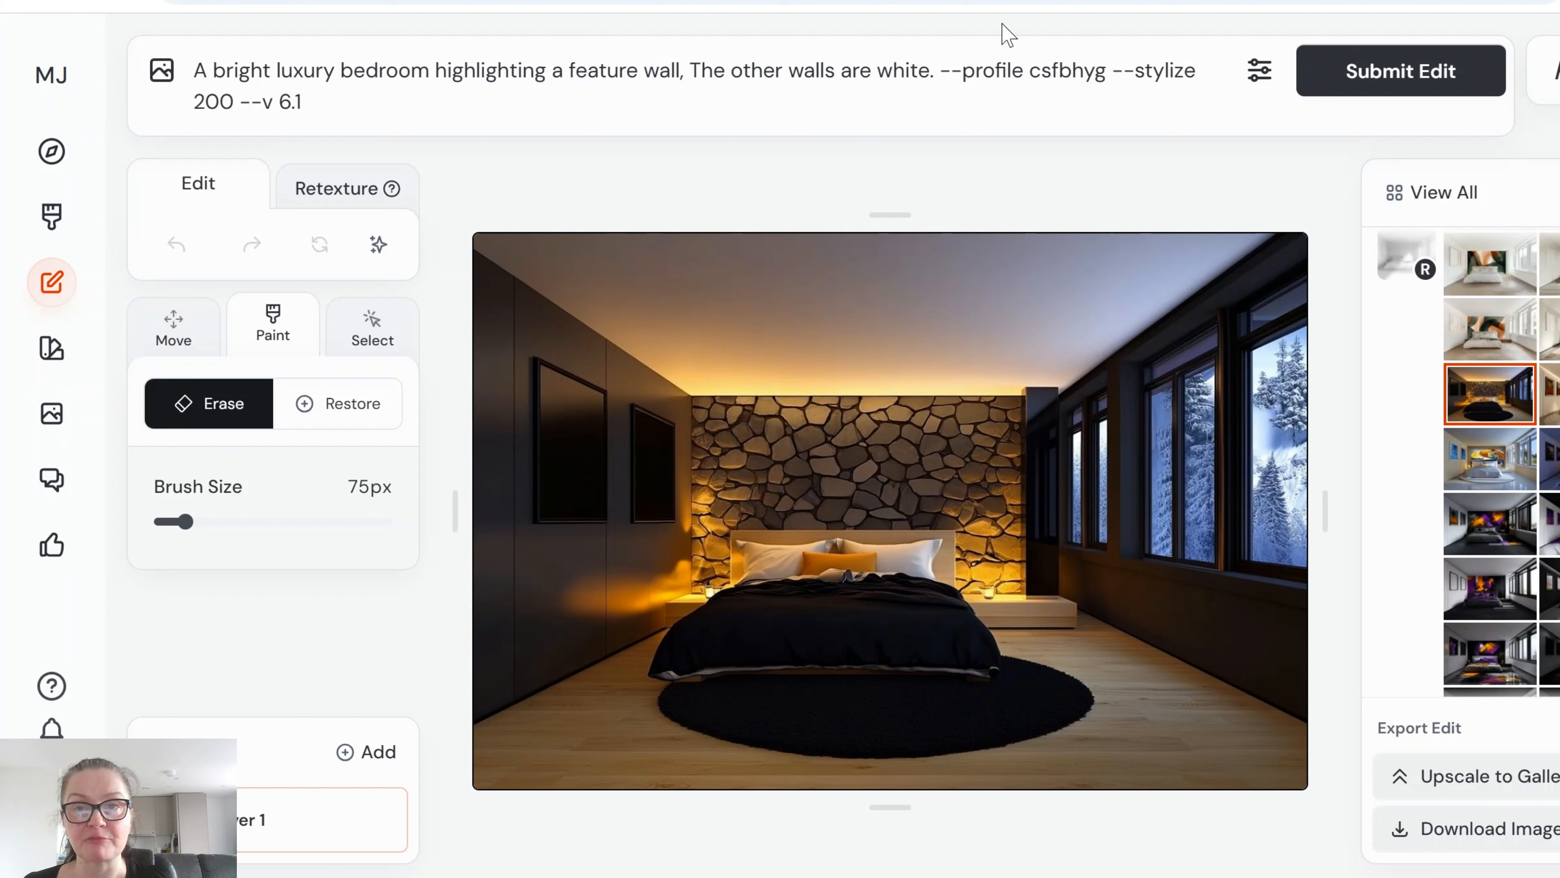
Step: View the remaining bedroom variants generated with profile csfbhyg at stylize 200, including the cream room and the swirling artwork feature wall
click(1550, 394)
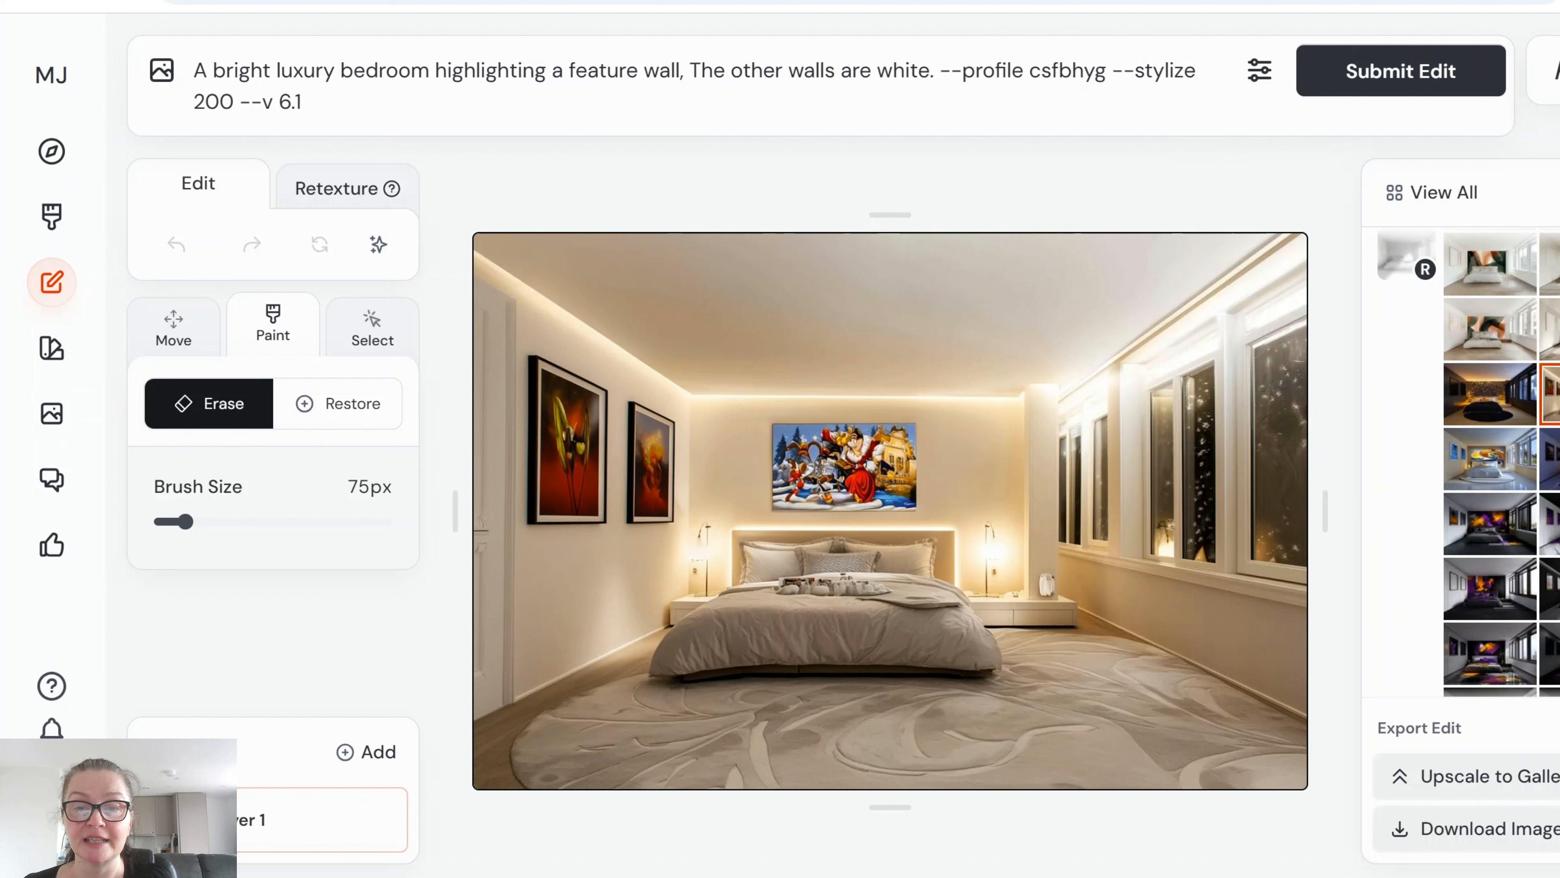
click(1492, 467)
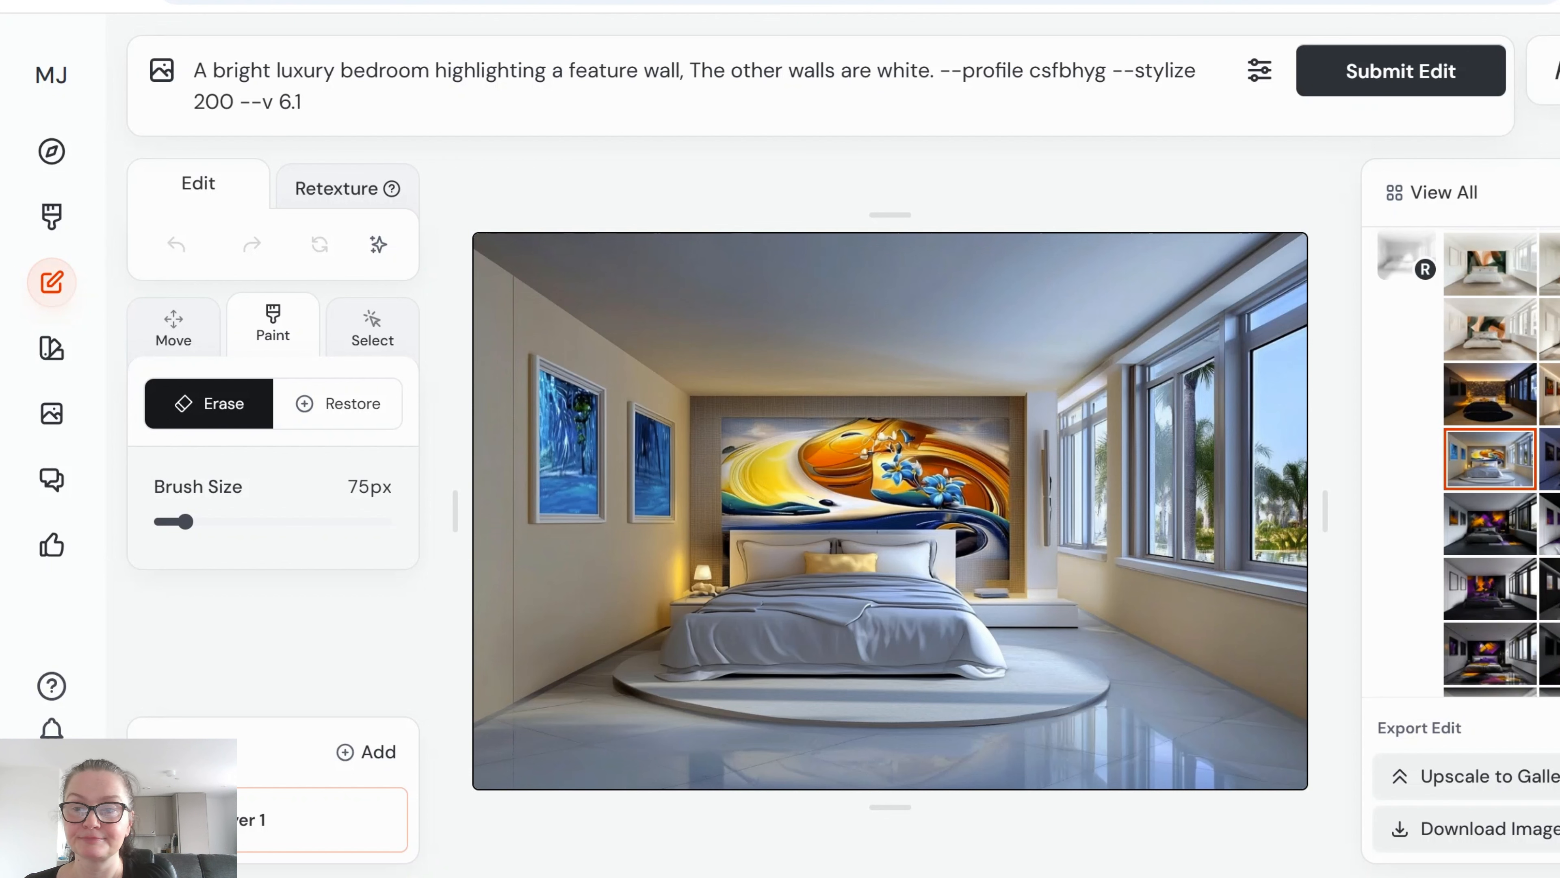
click(1549, 458)
Step: View the black, purple and orange feature wall bedroom variants generated with profile kj1pqb9 at stylize 300 and 200
click(1549, 524)
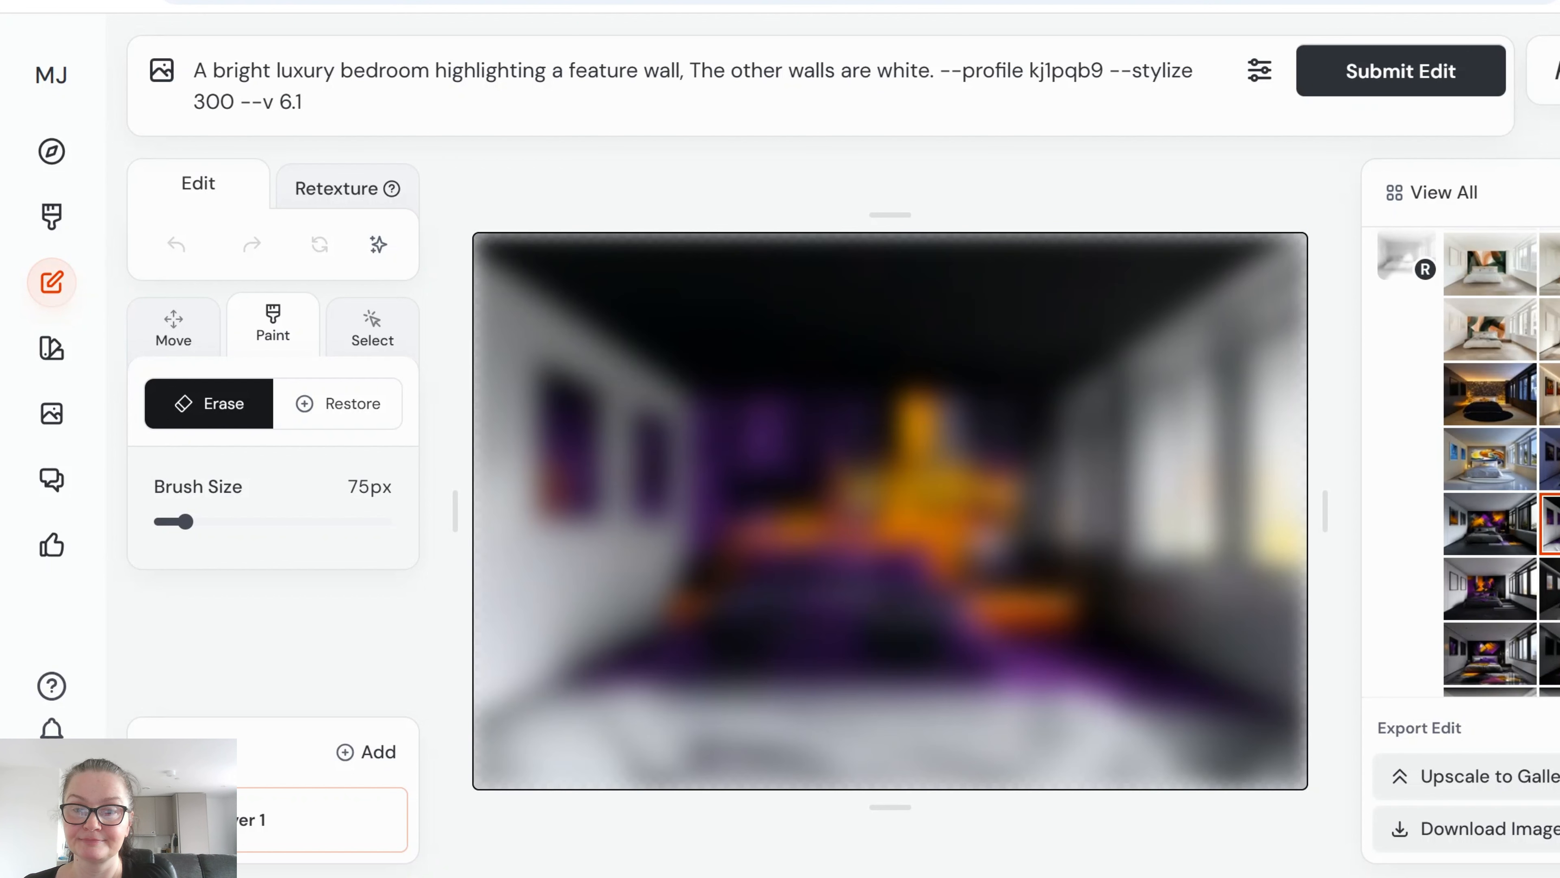
click(1490, 535)
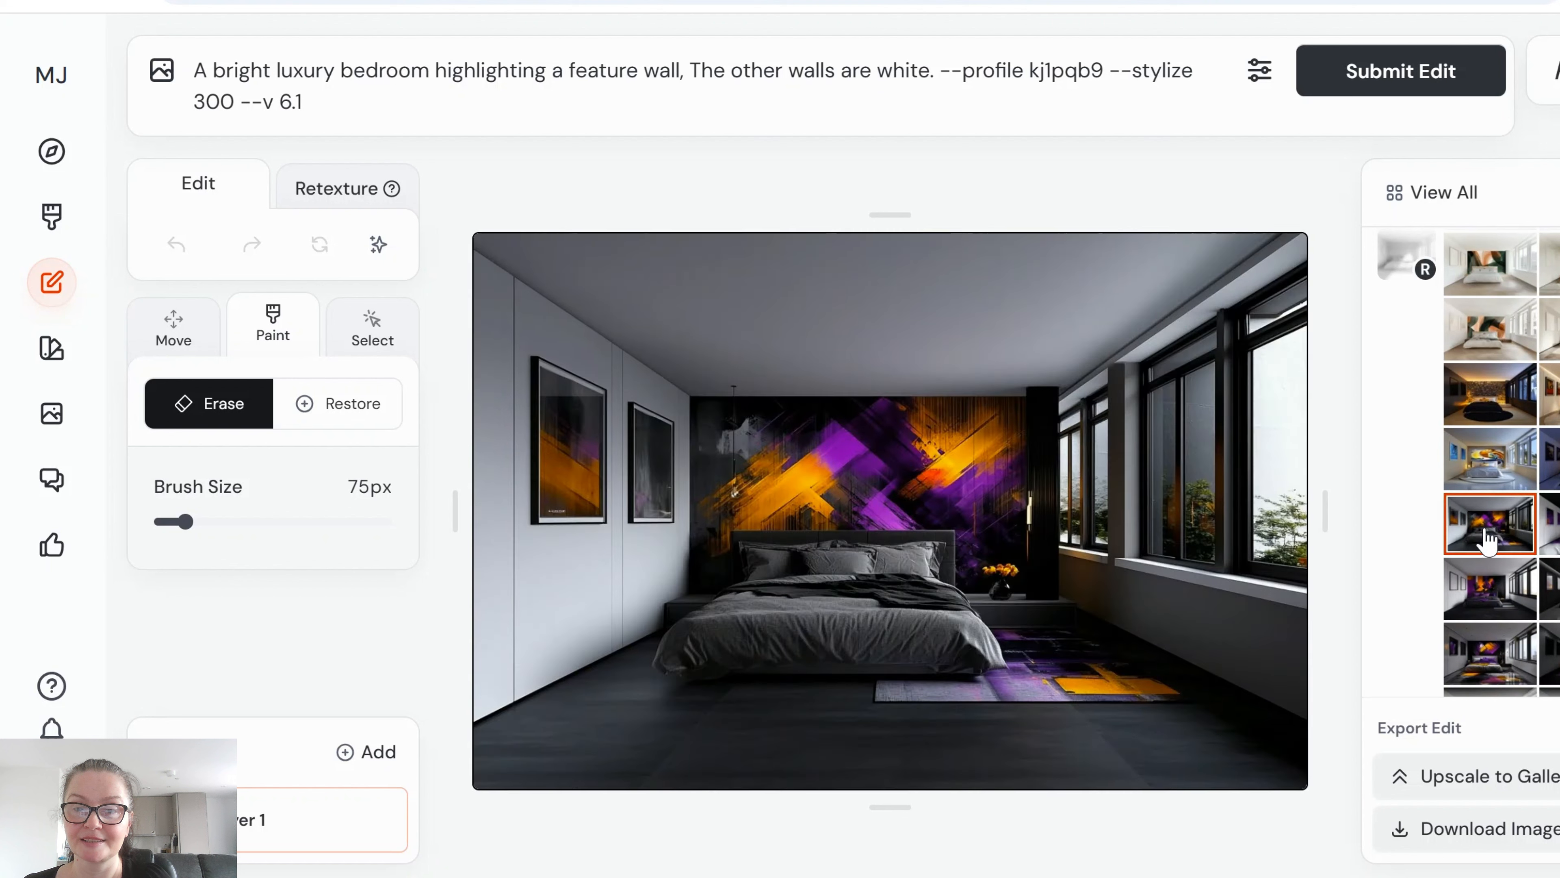
scroll(1486, 541, down, 4)
click(1486, 396)
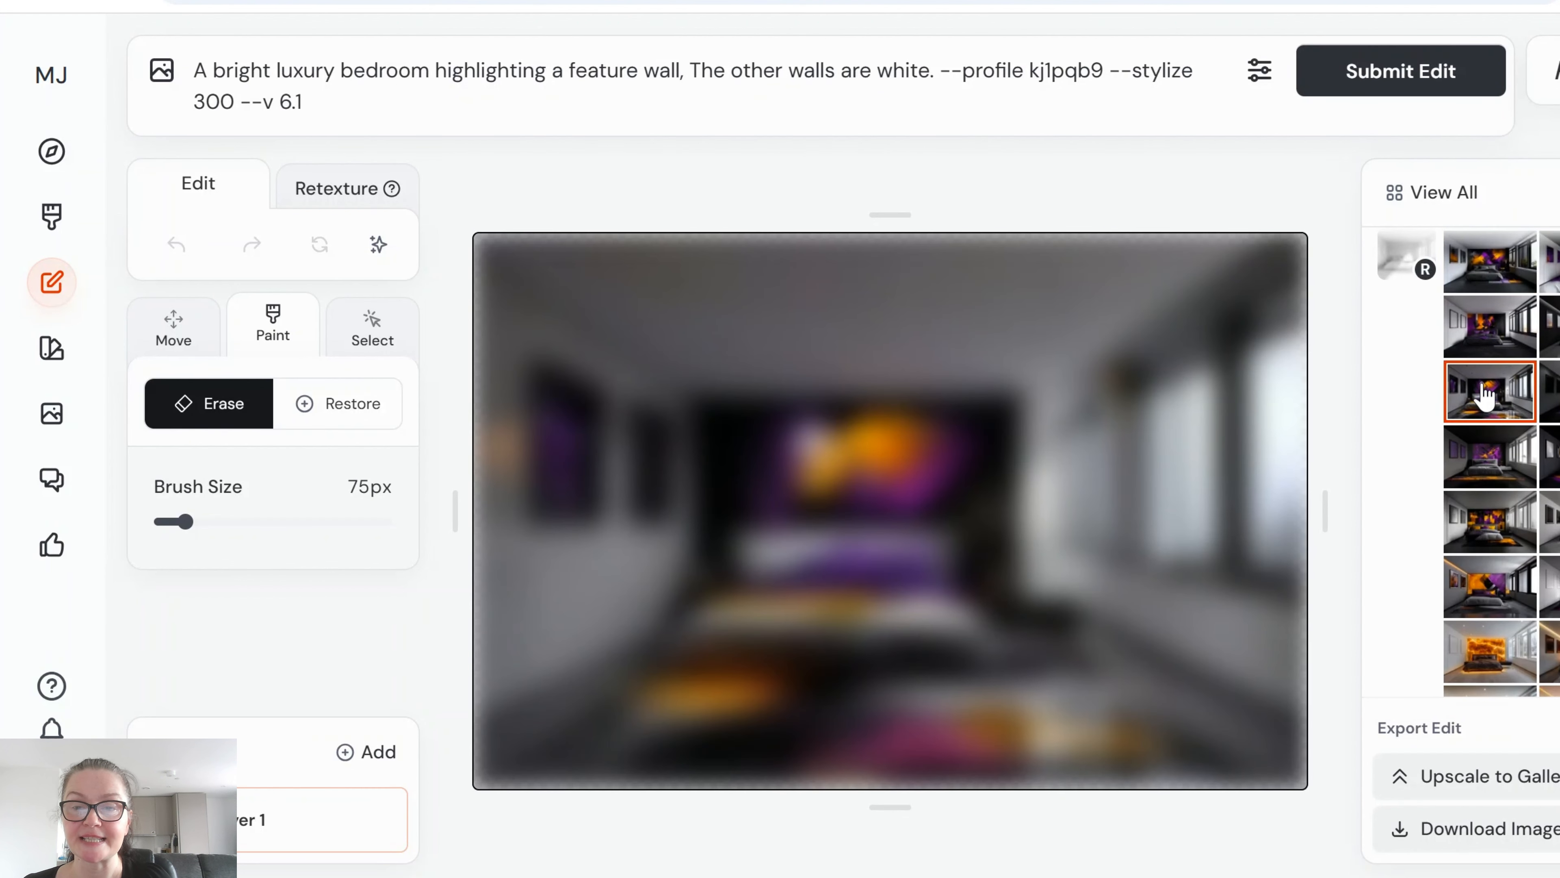
click(1495, 332)
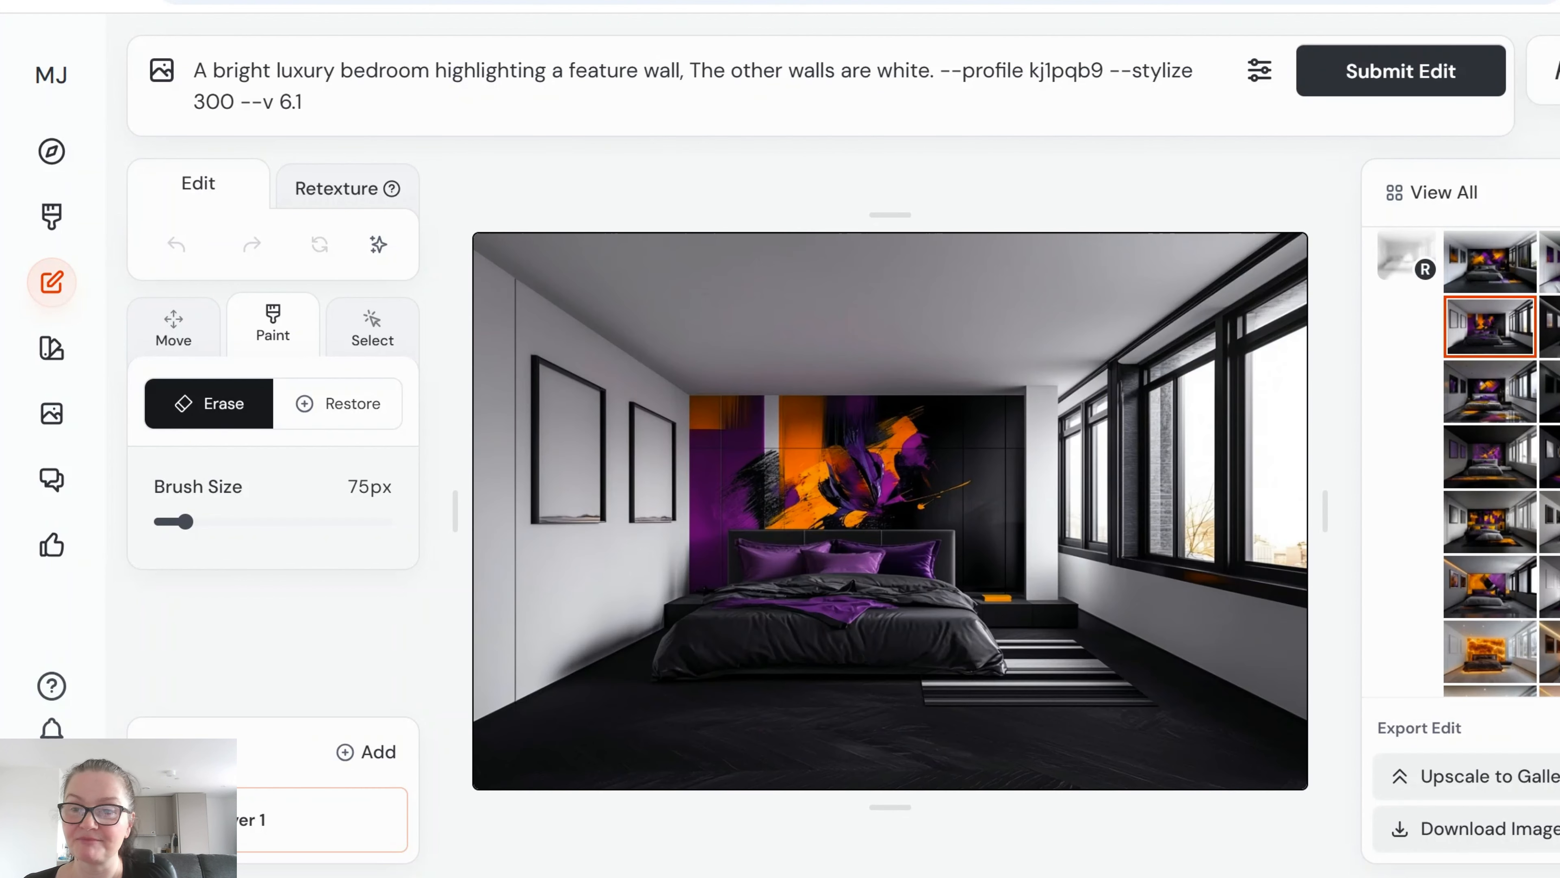
click(1549, 326)
click(1549, 521)
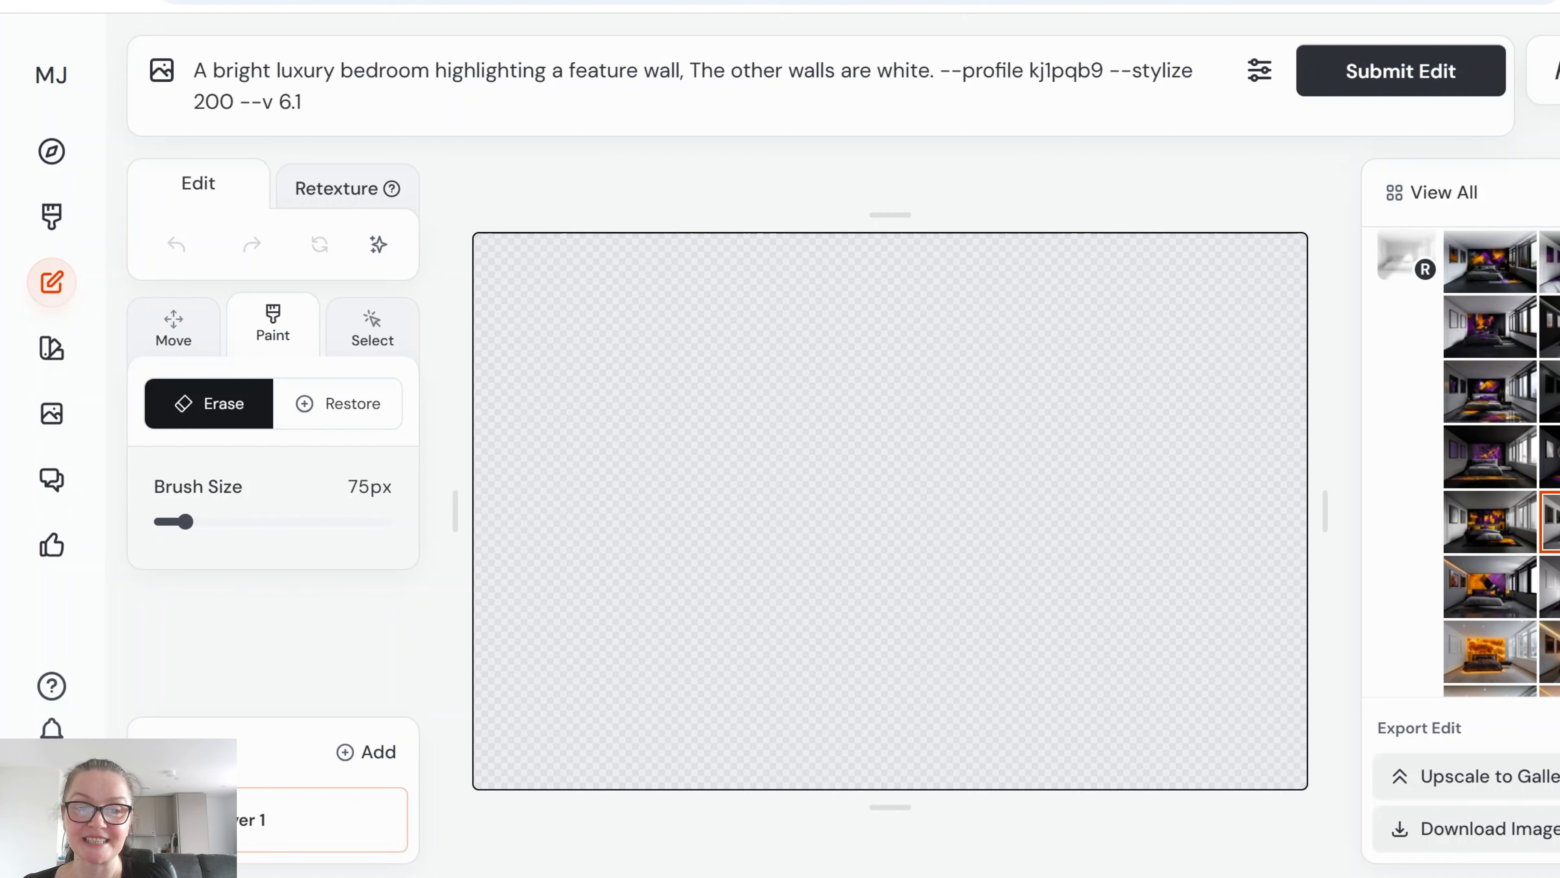
click(1498, 538)
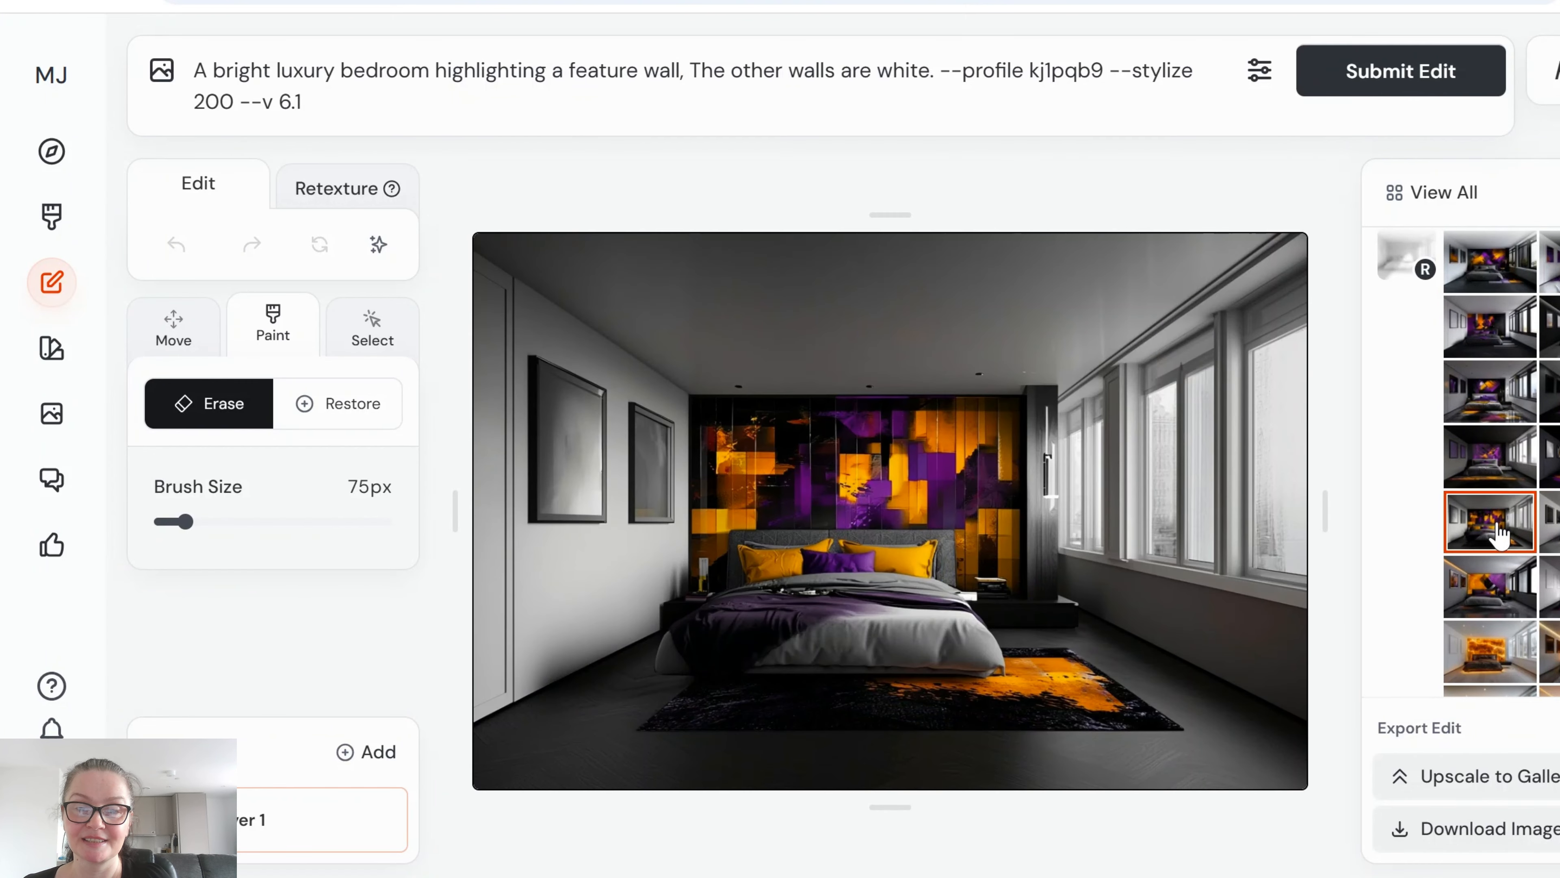
Step: View the backlit orange stone feature wall bedroom variants generated with profile uxl3sud at stylize 200
scroll(1489, 535, down, 2)
click(1485, 534)
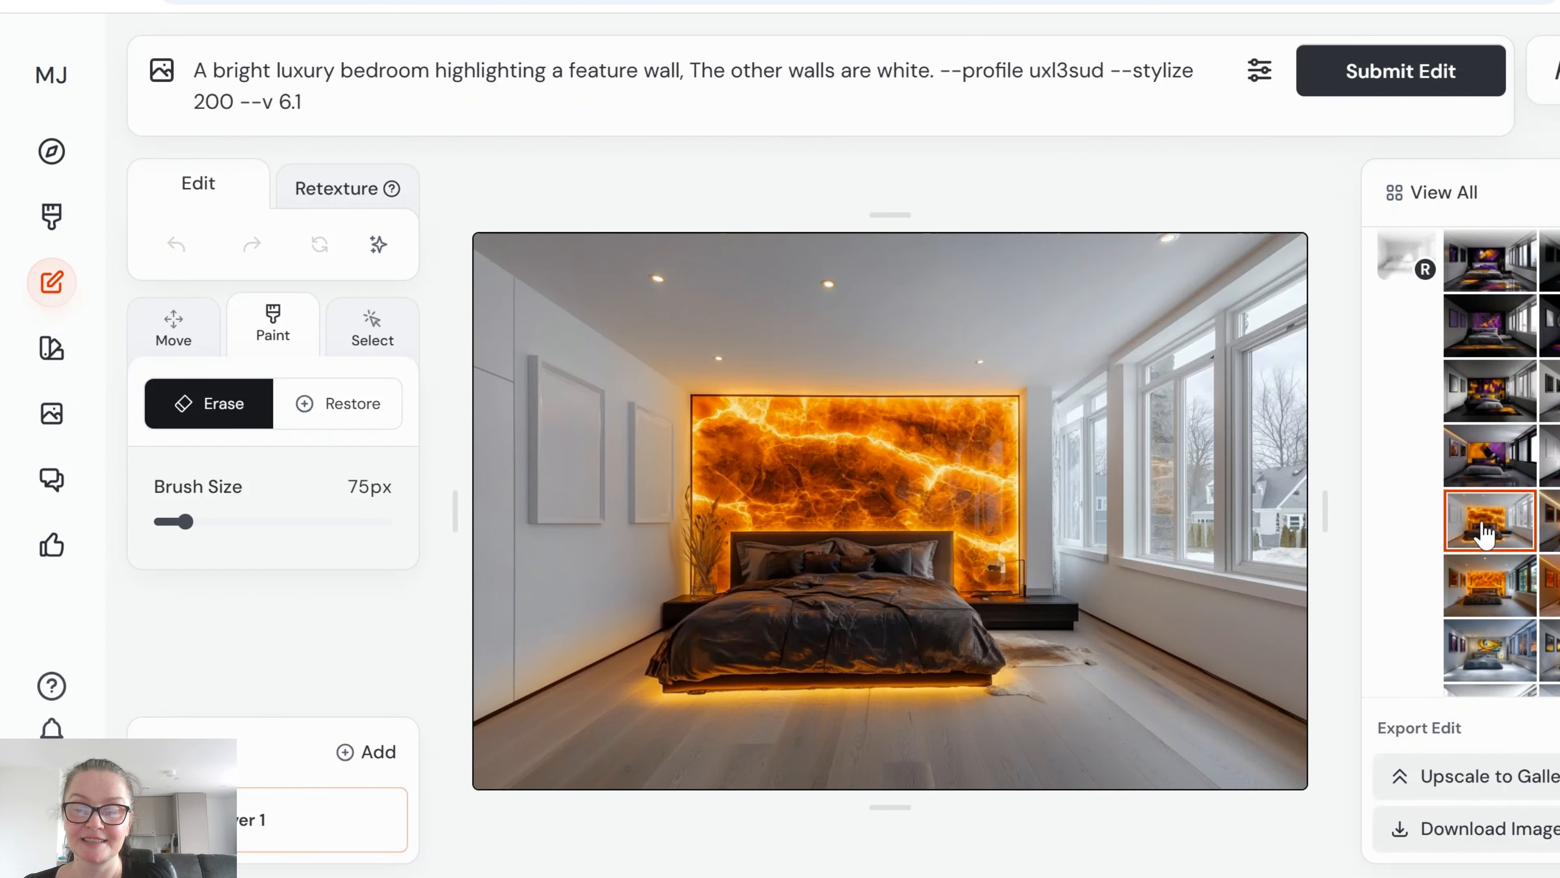
click(1550, 521)
Step: View the grey bedroom variants with abstract yellow and multicoloured wall art generated with profile 4rklcia at stylize 200
scroll(1550, 522, down, 4)
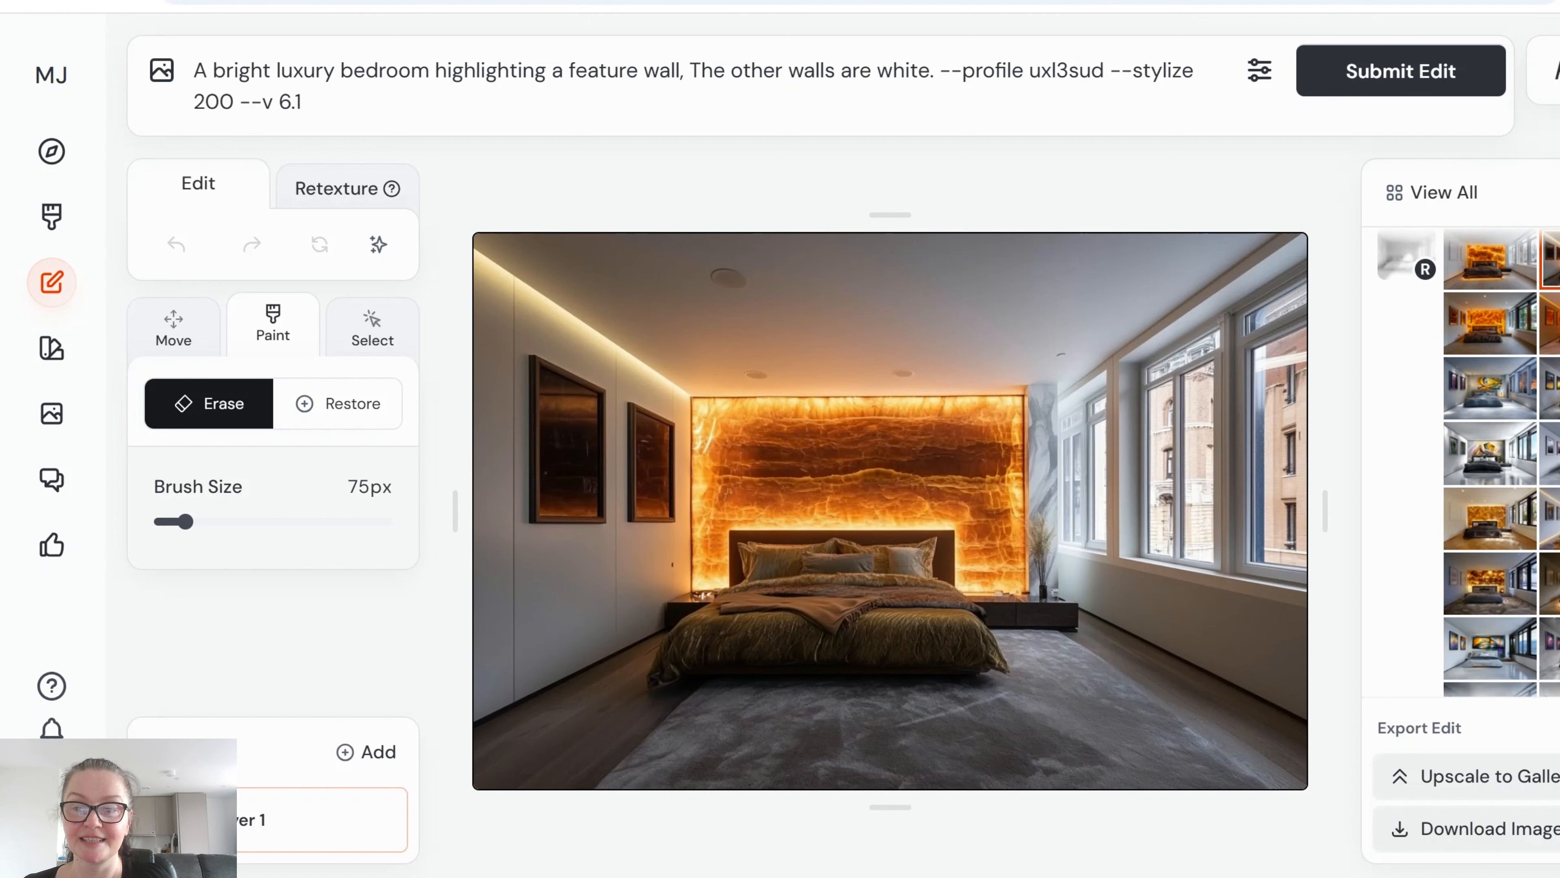
click(1547, 458)
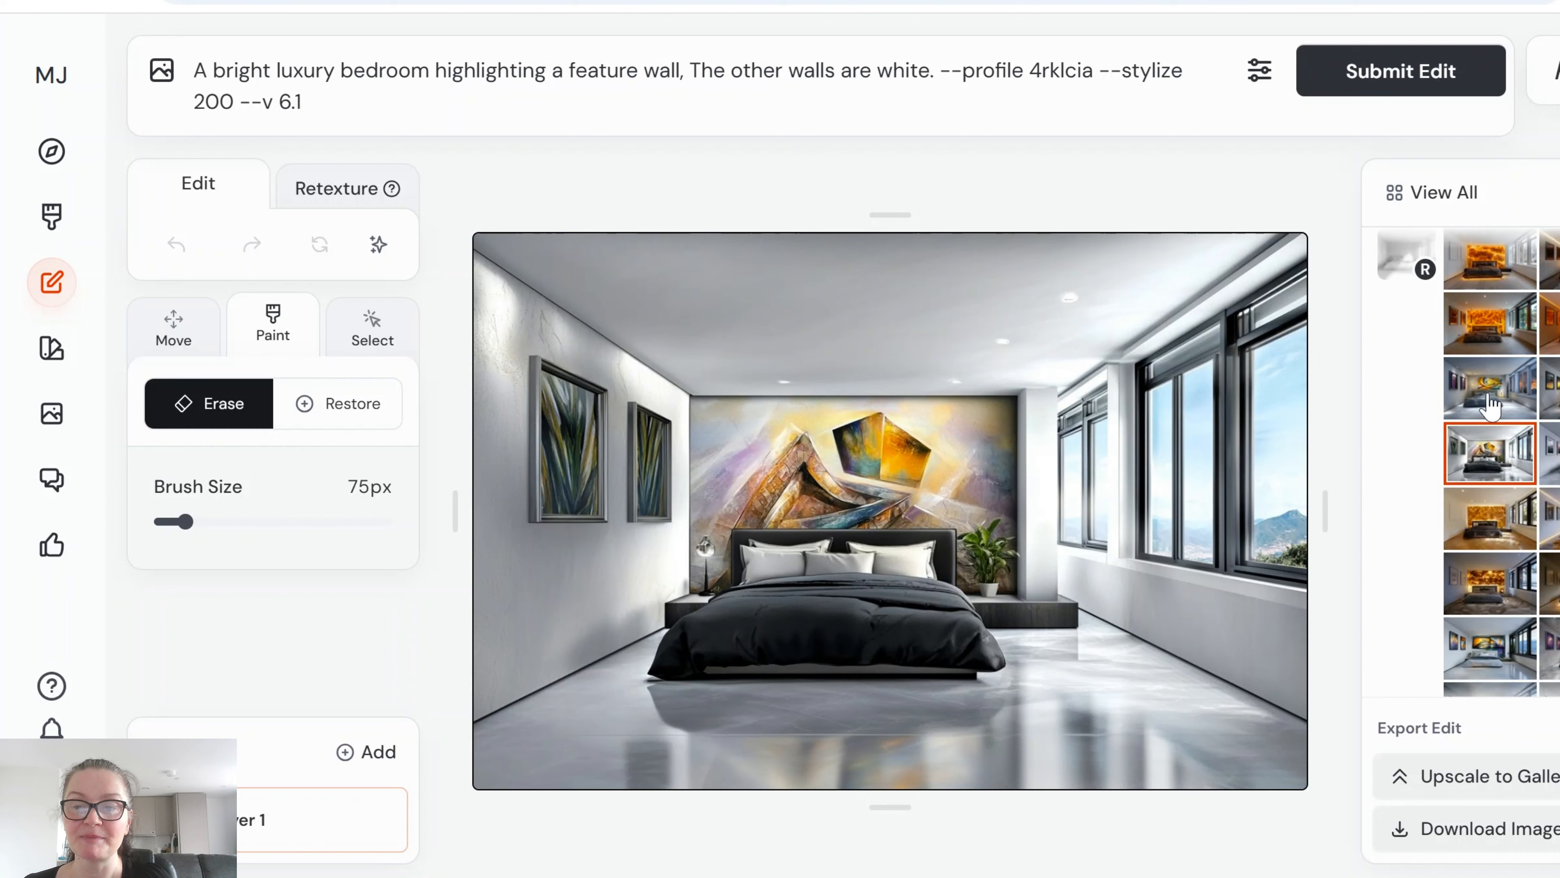
click(1491, 404)
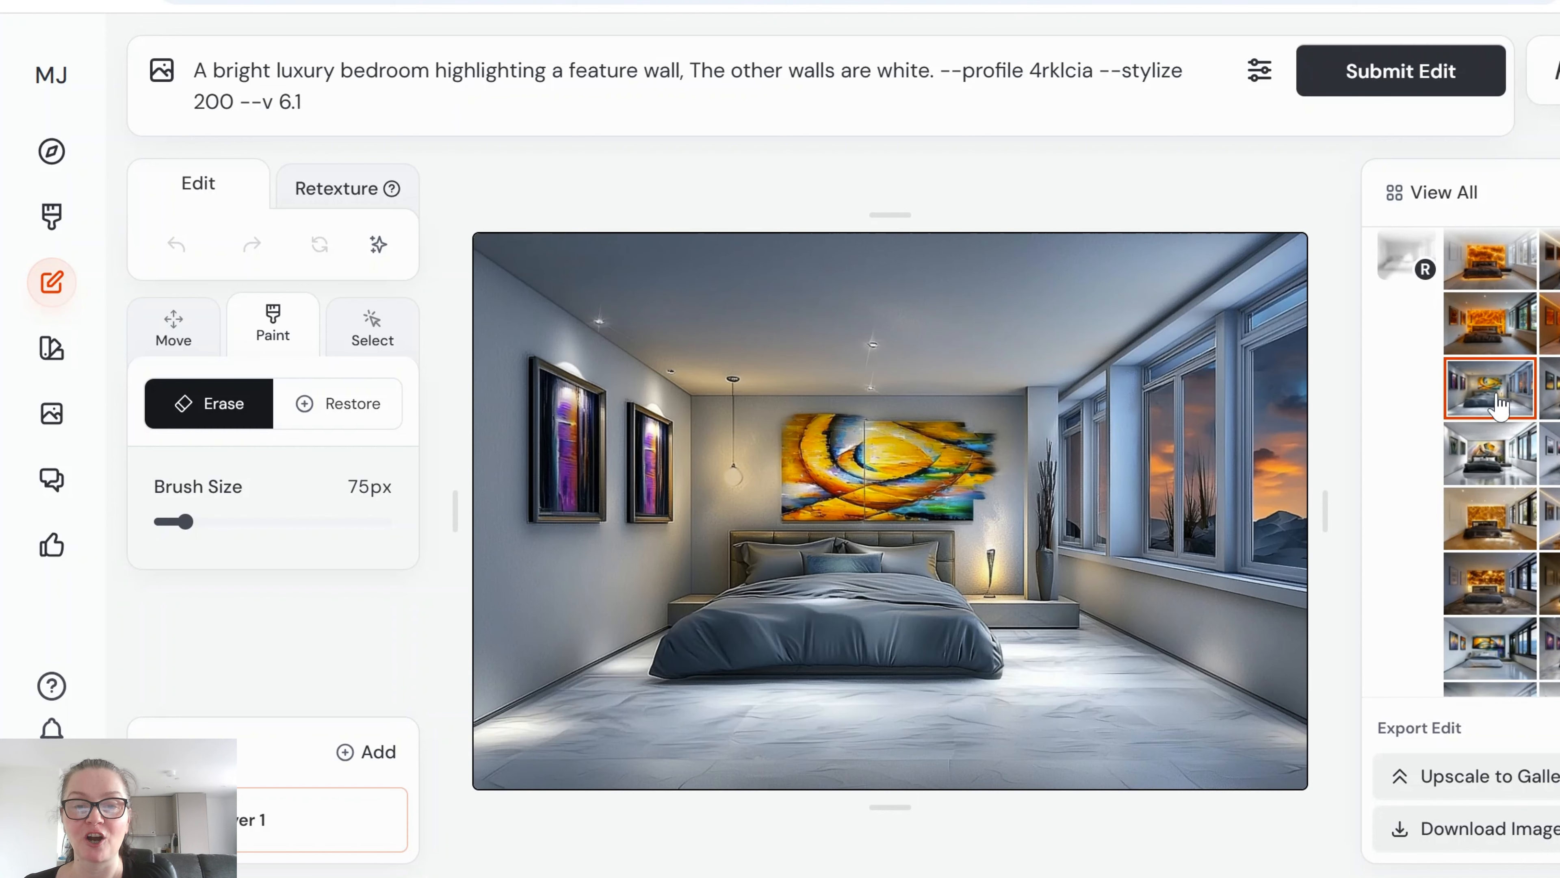
click(1550, 388)
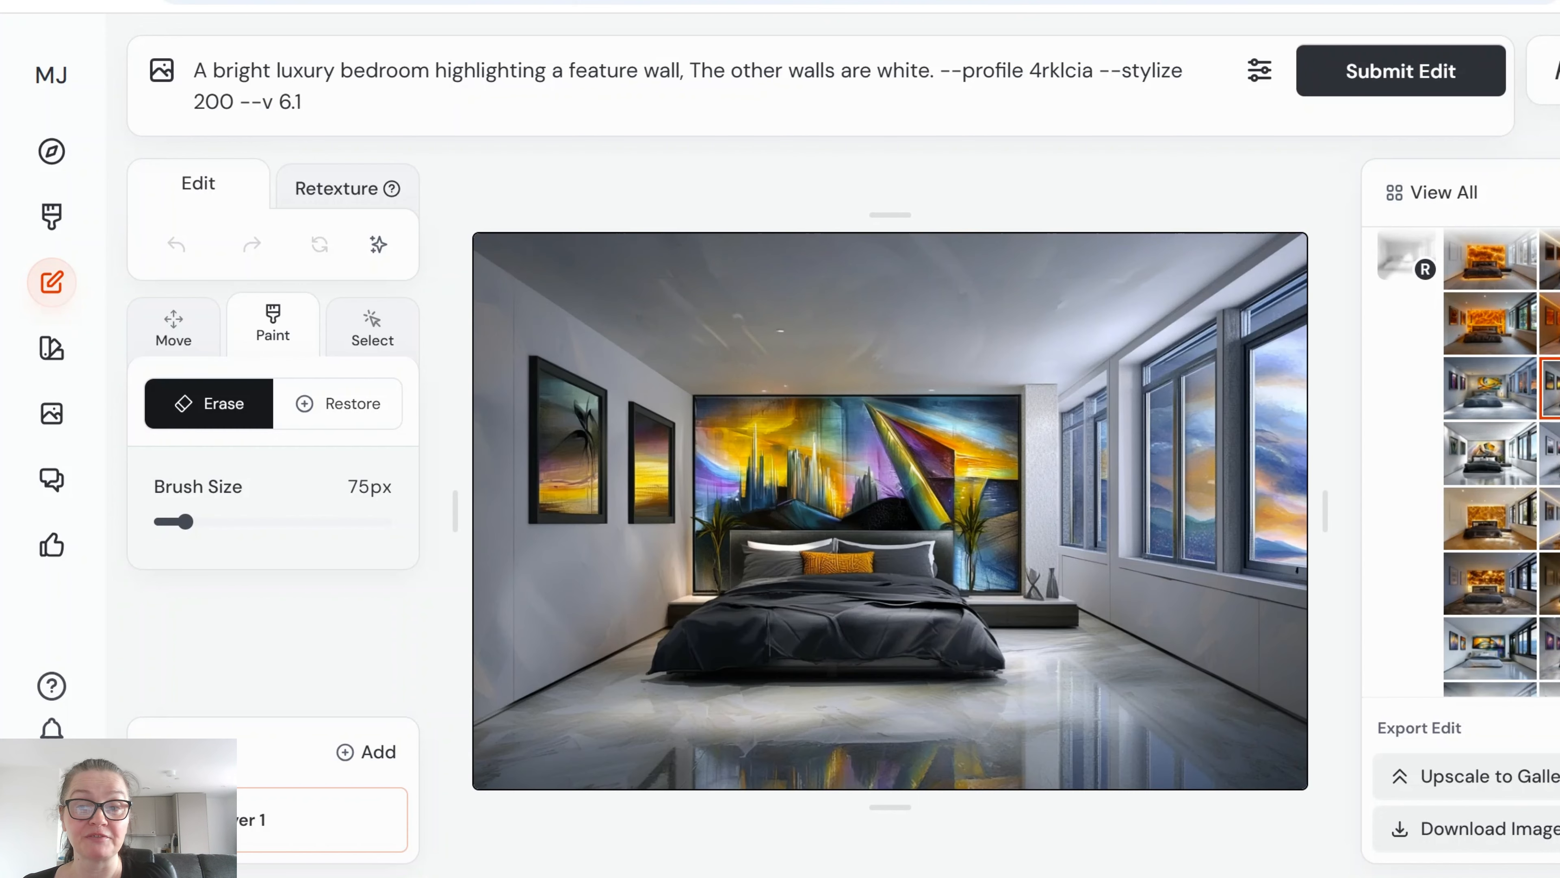
Step: View the backlit amber feature wall bedroom from profile xj6mbfz and the rustic stone wall bedrooms from profile zedagox at stylize 200
click(1490, 517)
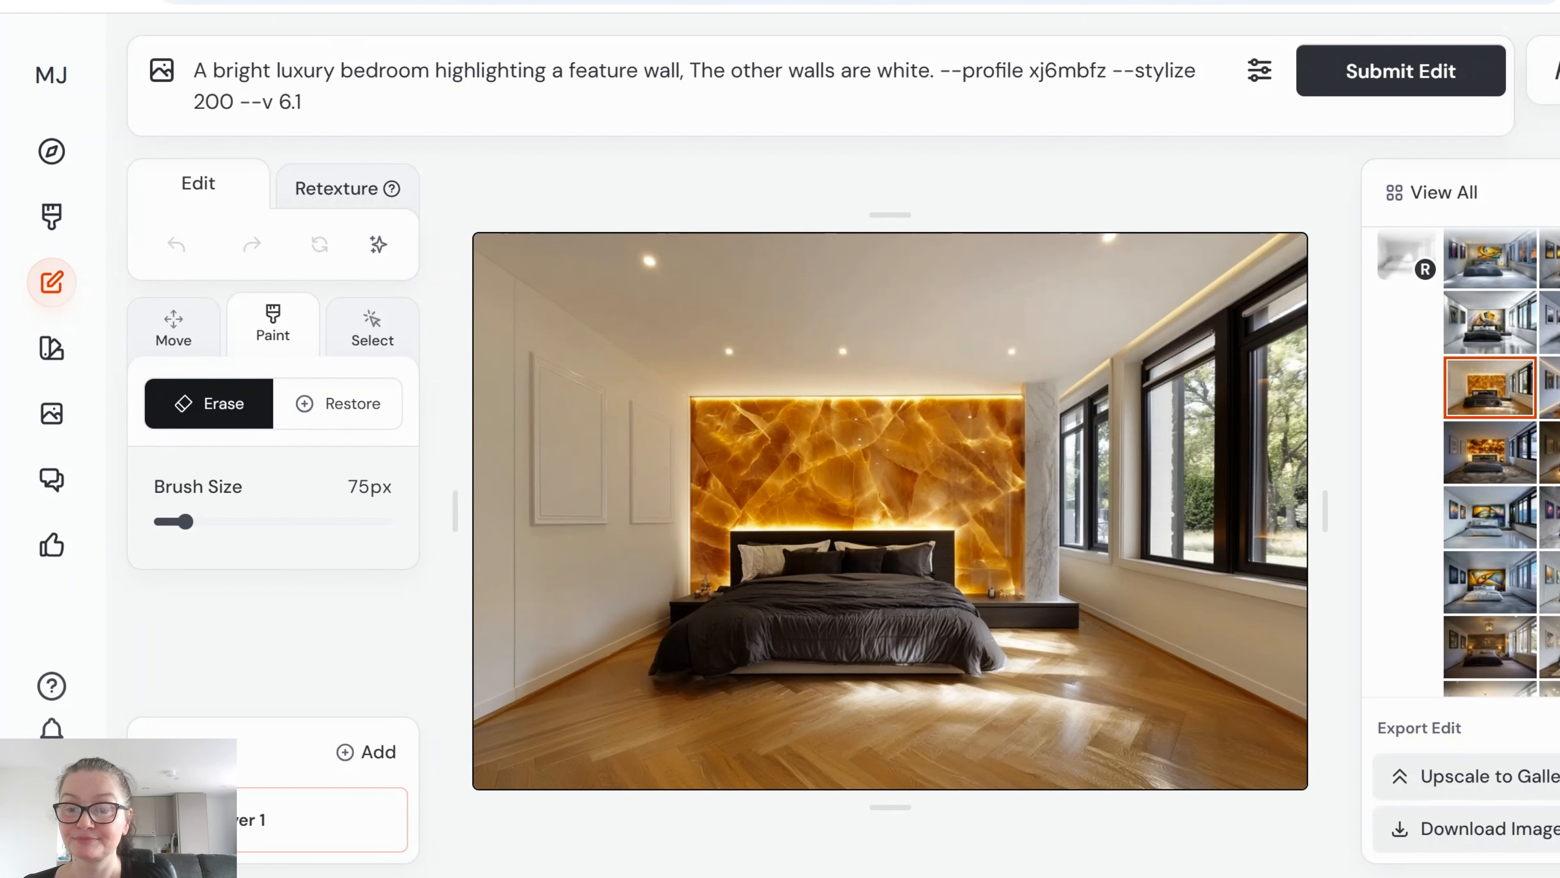
scroll(1490, 461, down, 2)
click(1506, 458)
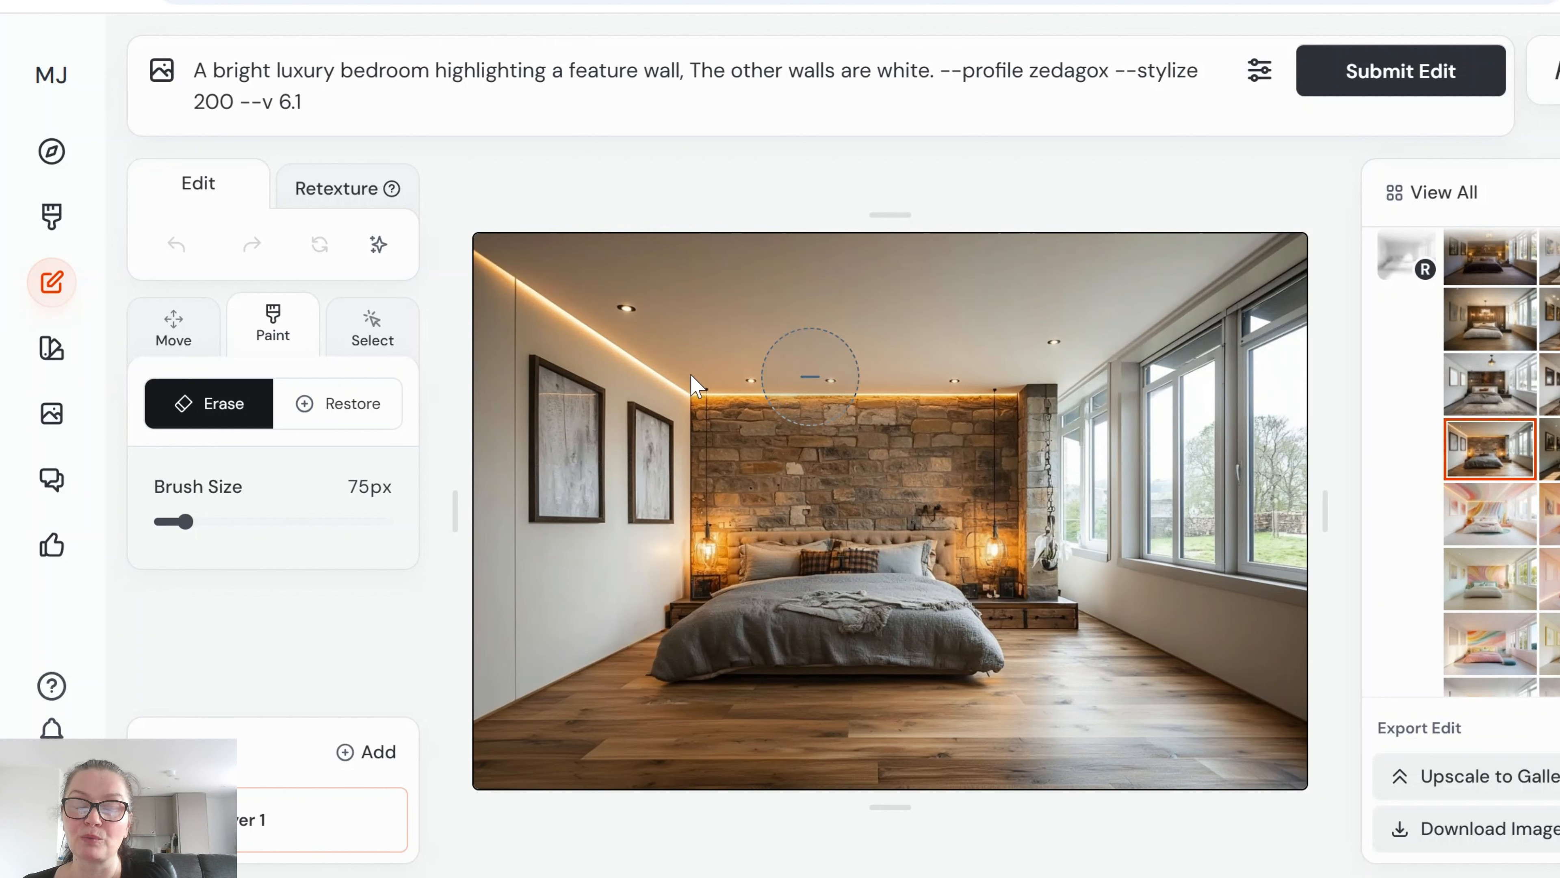
click(1549, 449)
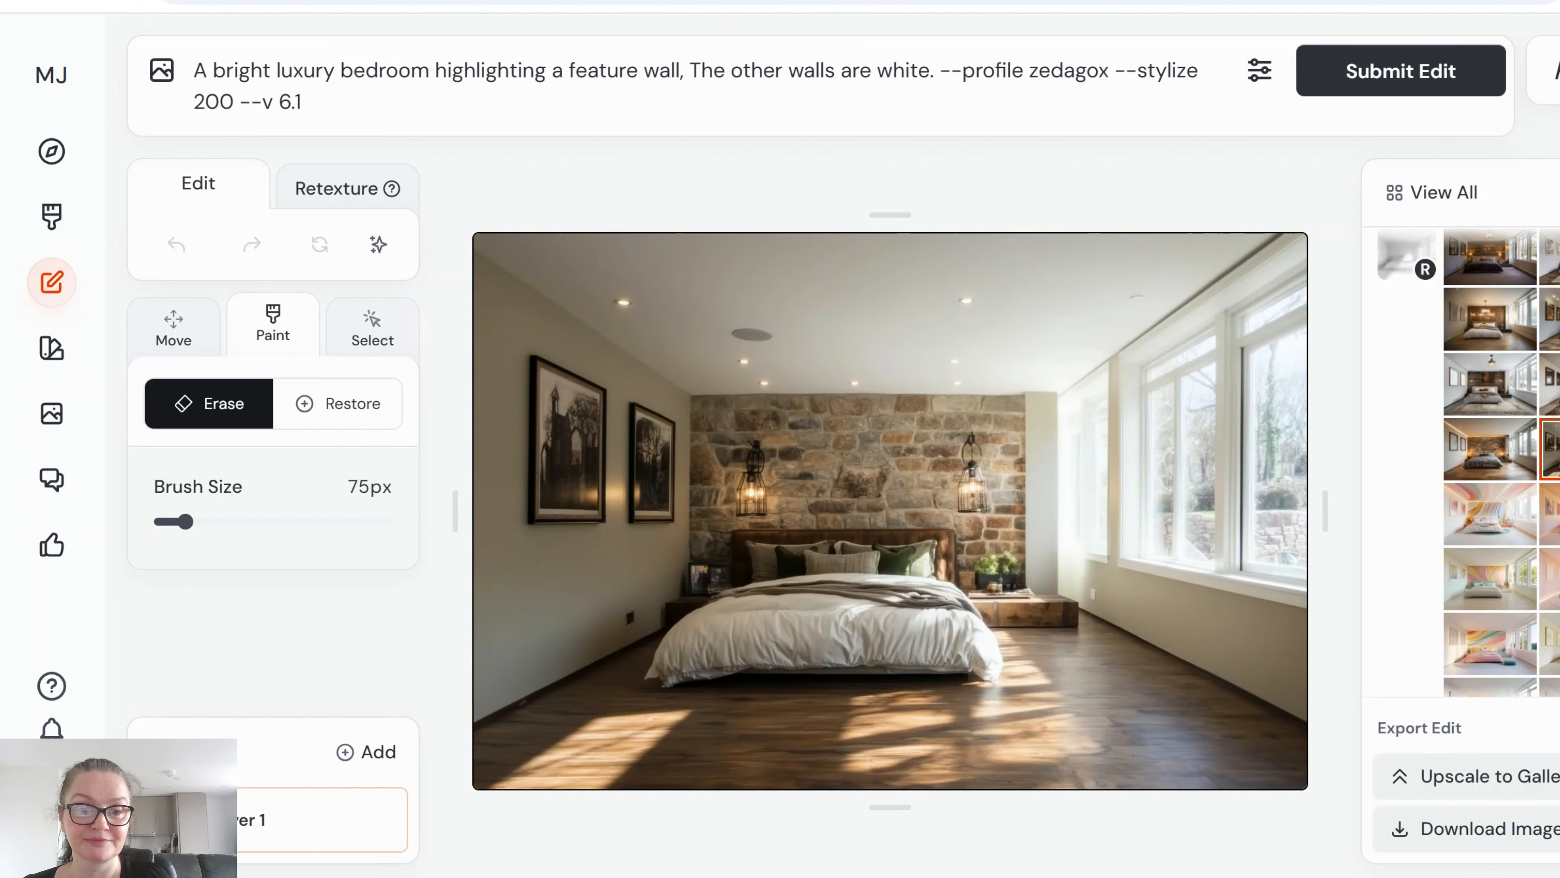
Step: View the pastel flowing feature wall bedroom variants generated with profile 9cqwcg7 at stylize 200
click(1478, 517)
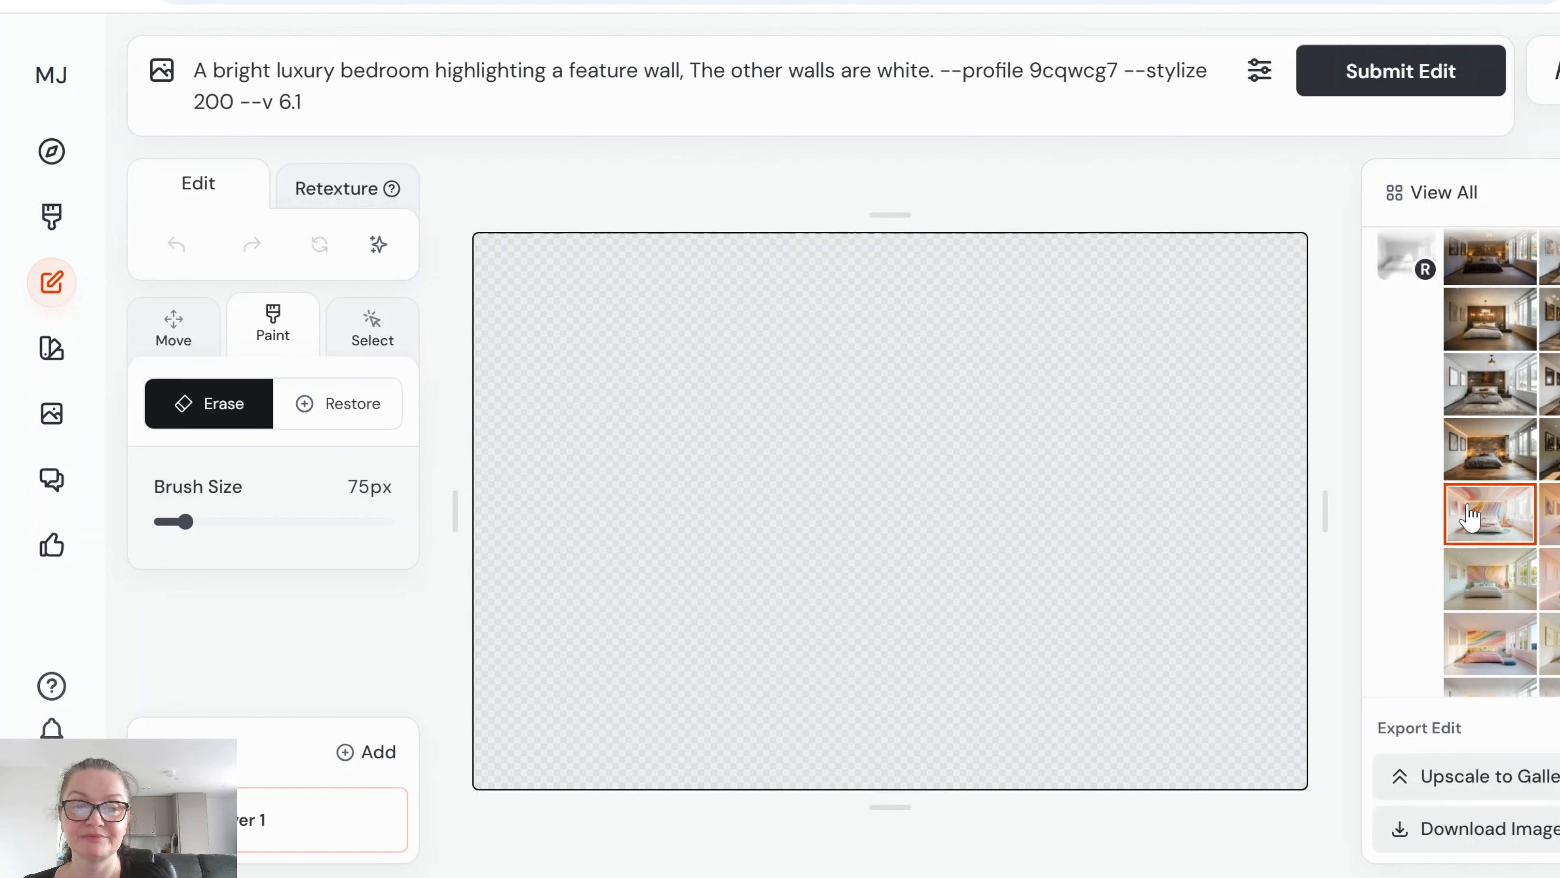
click(1549, 514)
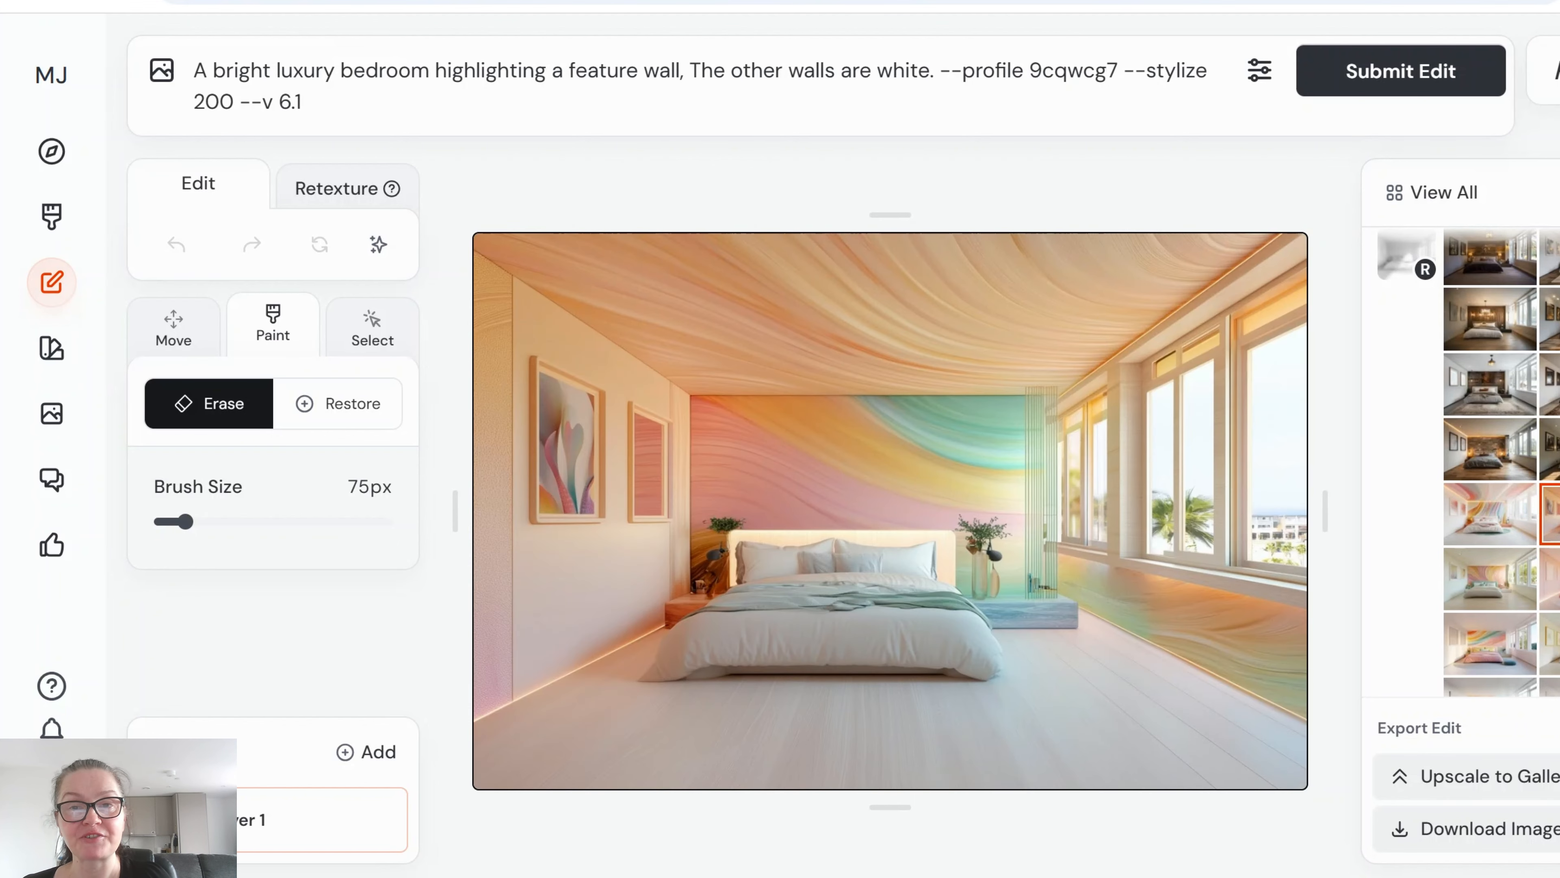
scroll(1519, 561, down, 1)
click(1490, 522)
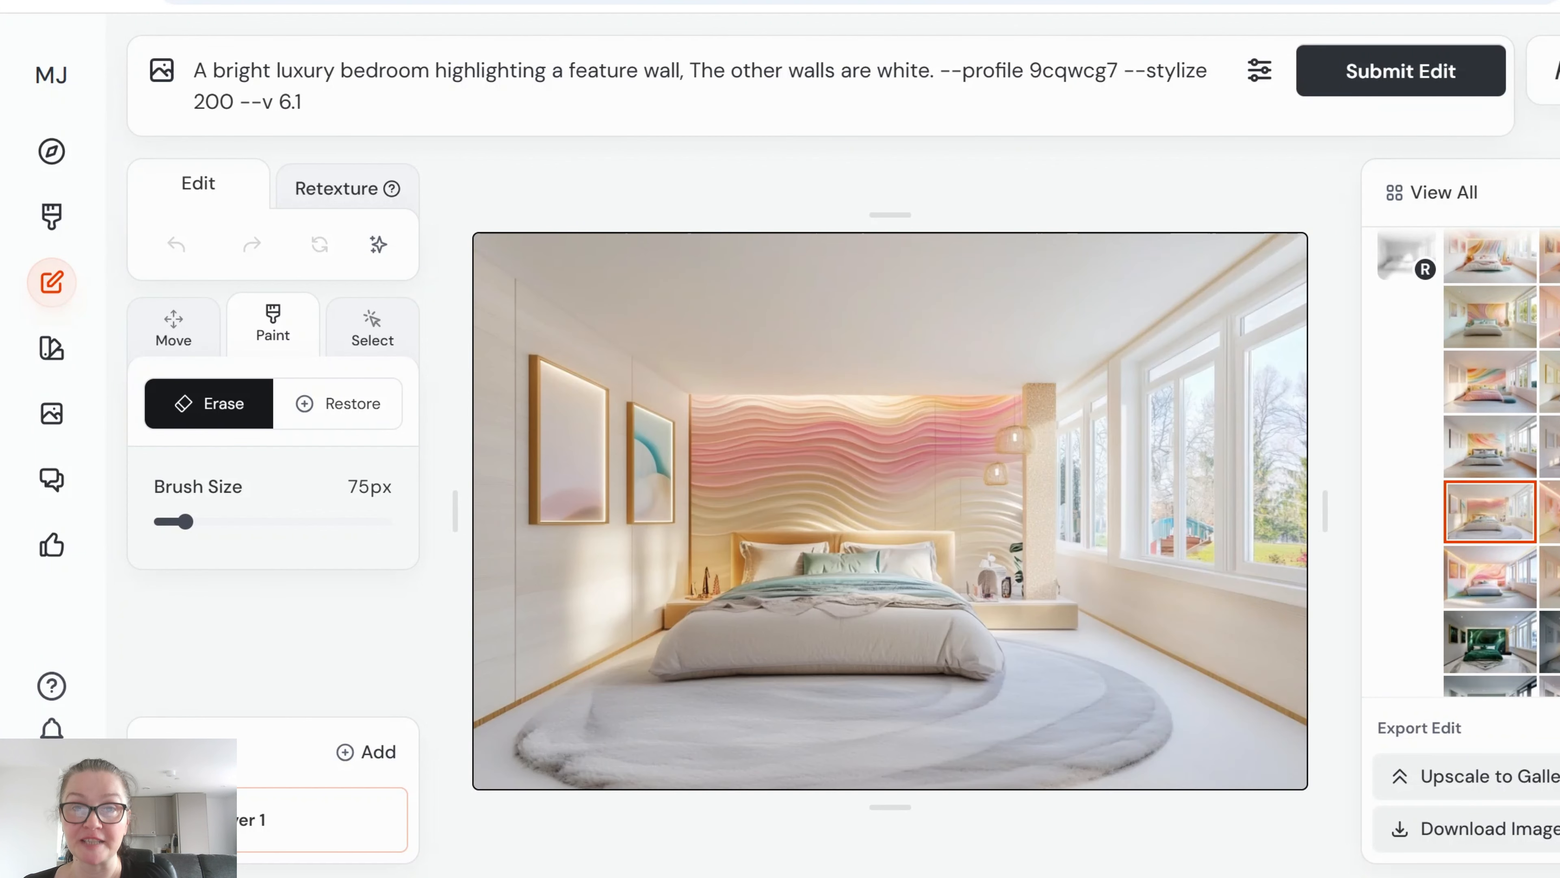
click(1550, 511)
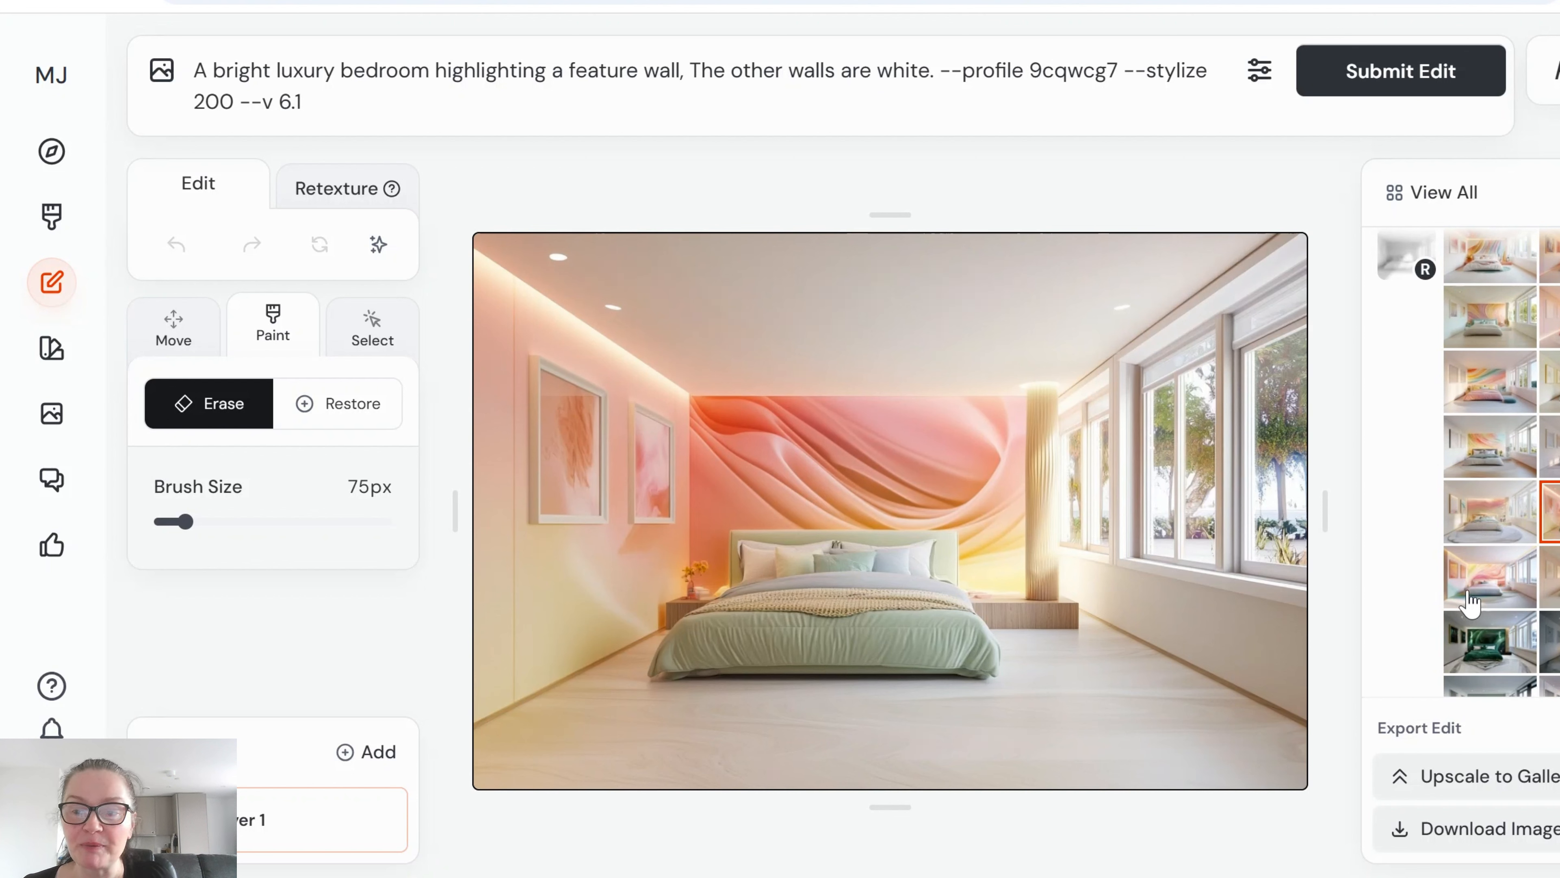
click(1477, 590)
Step: View the emerald green marble feature wall bedroom variants generated with profile 7cbe34s at stylize 200
scroll(1480, 609, down, 2)
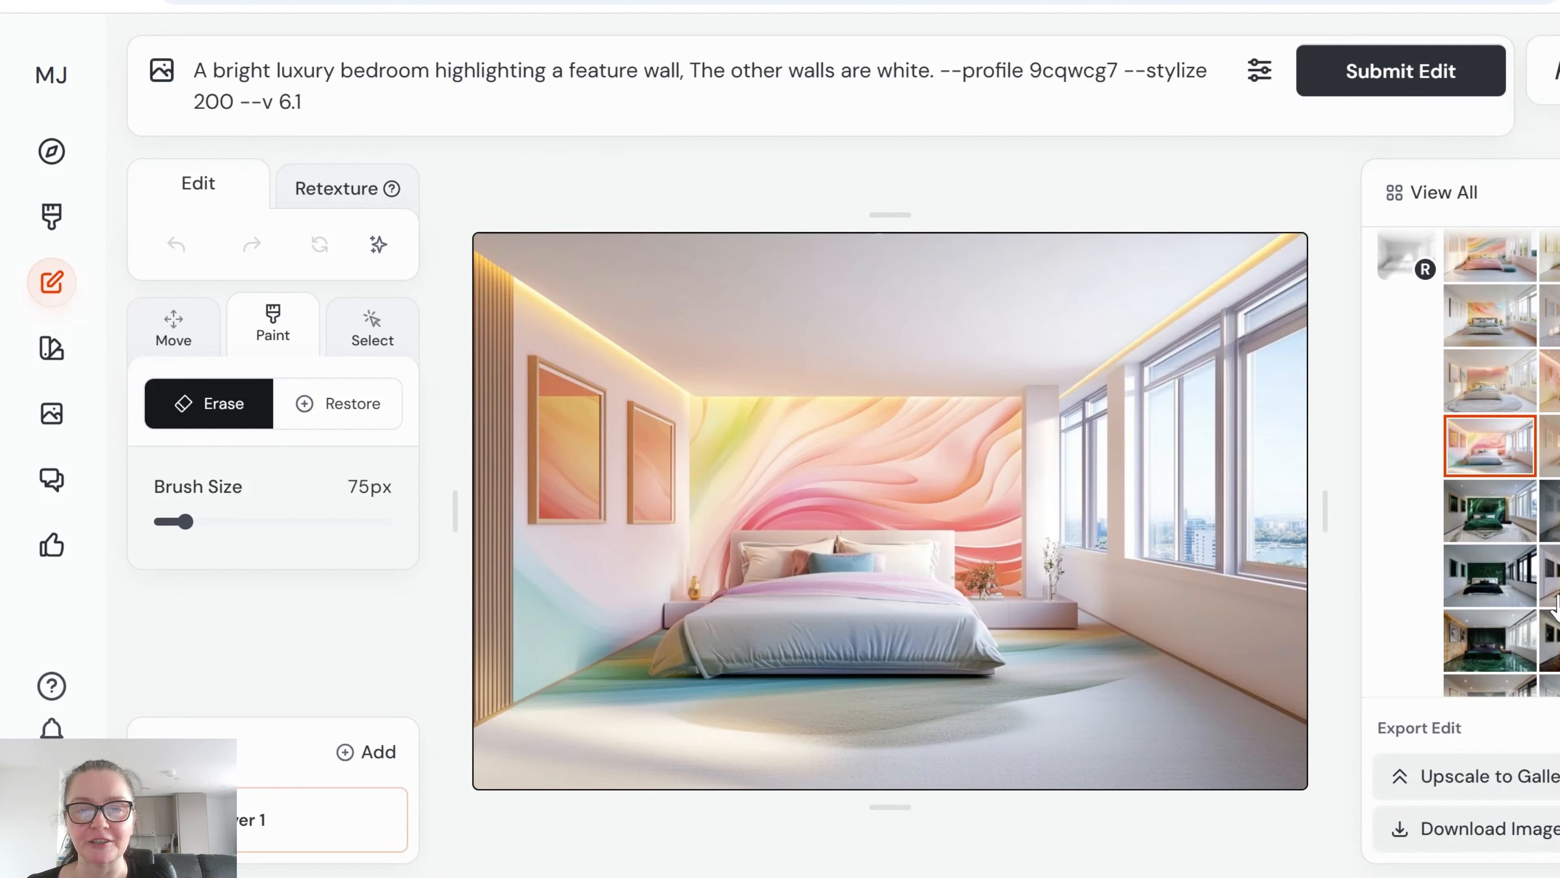
click(1487, 522)
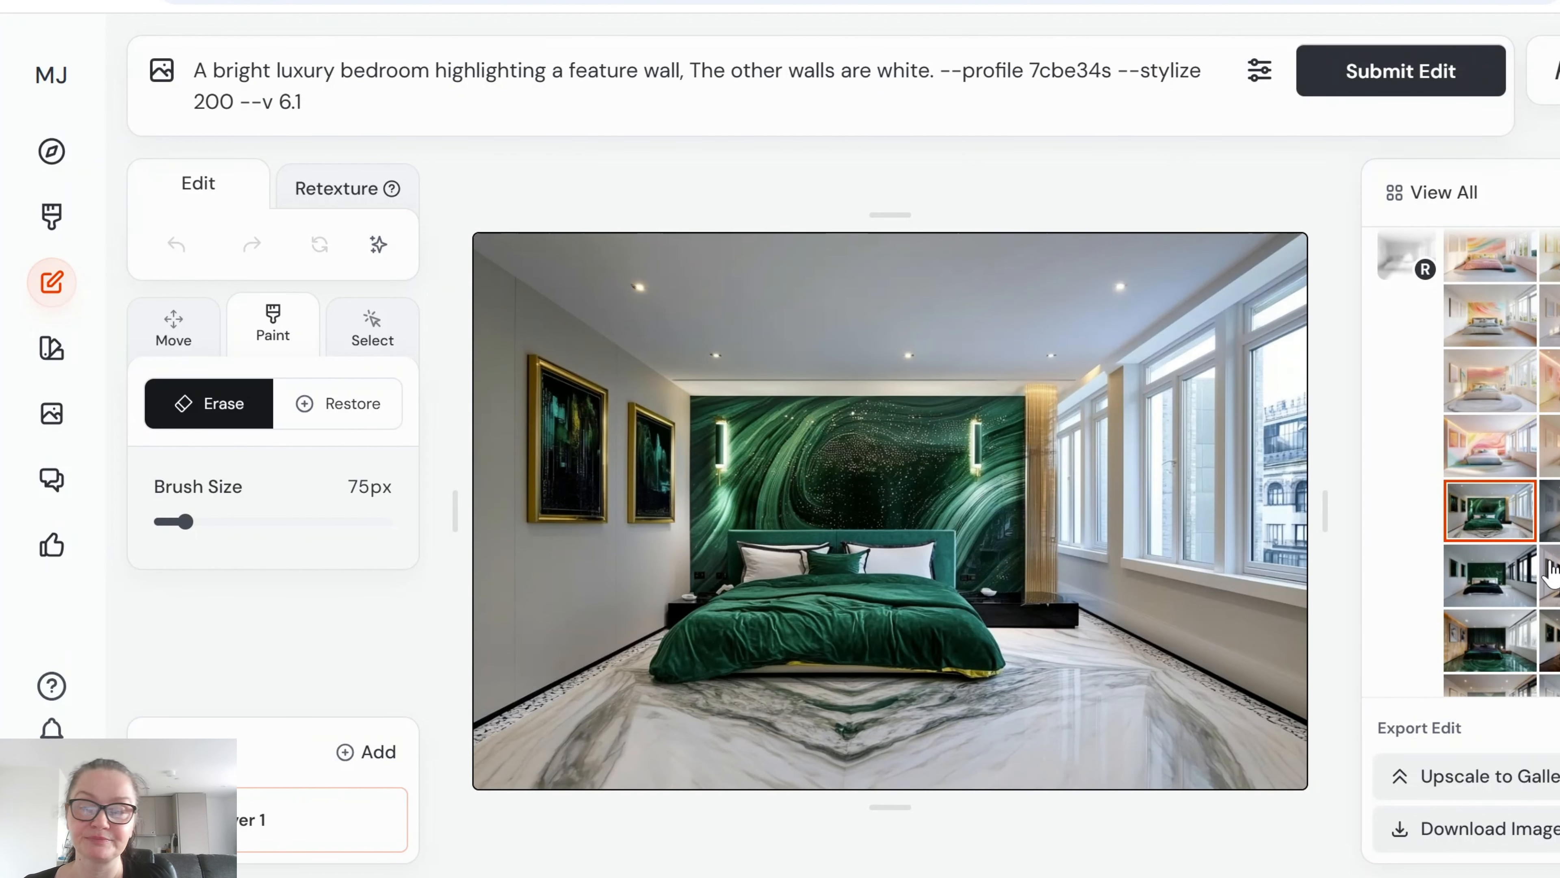
key(Right)
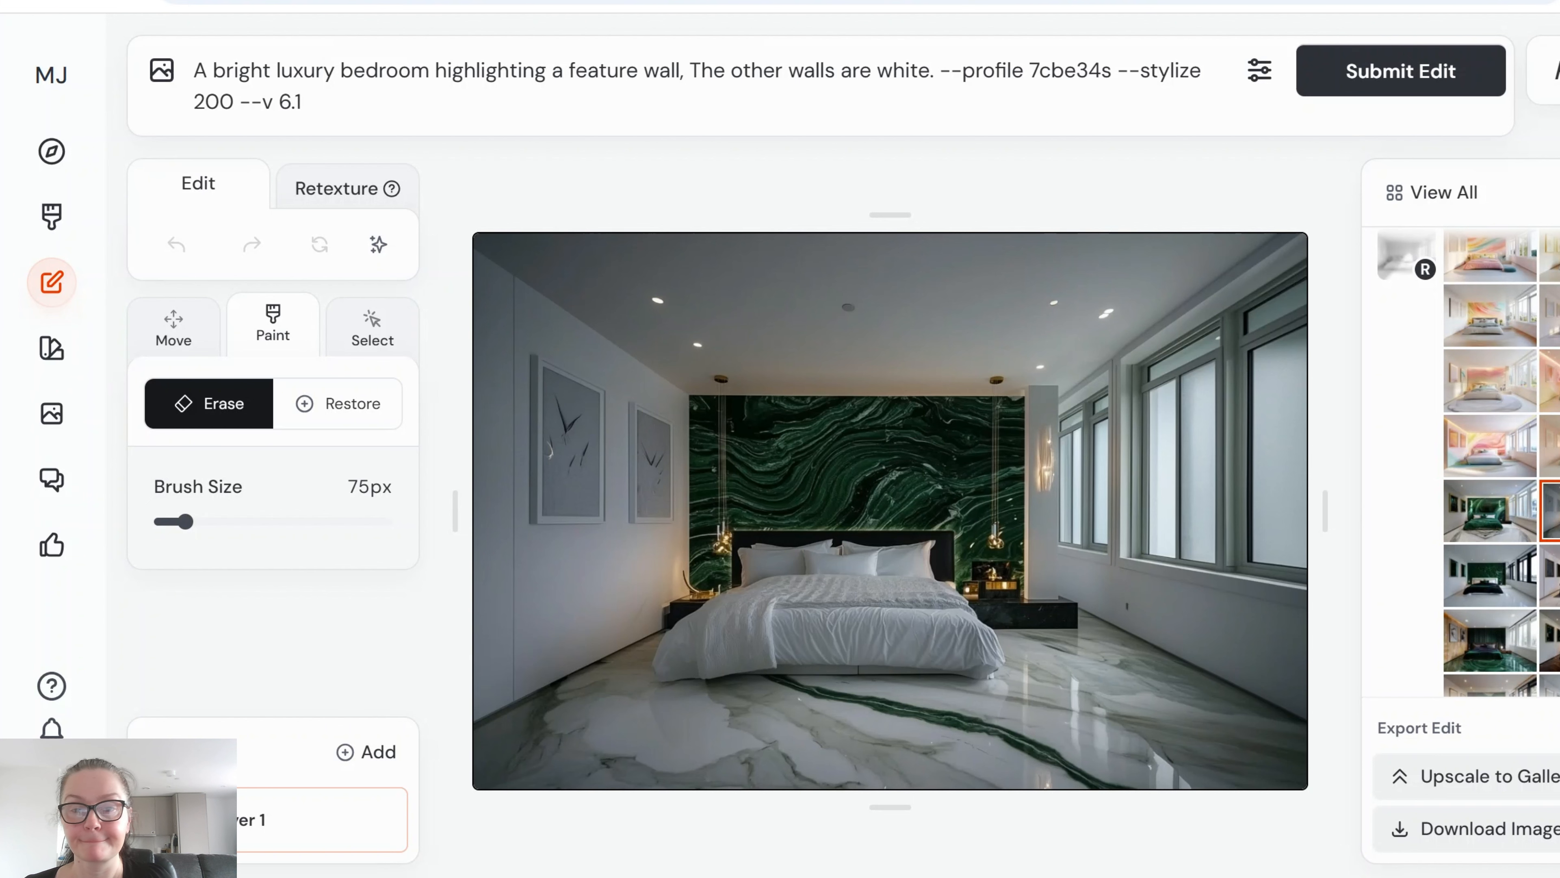
click(1497, 594)
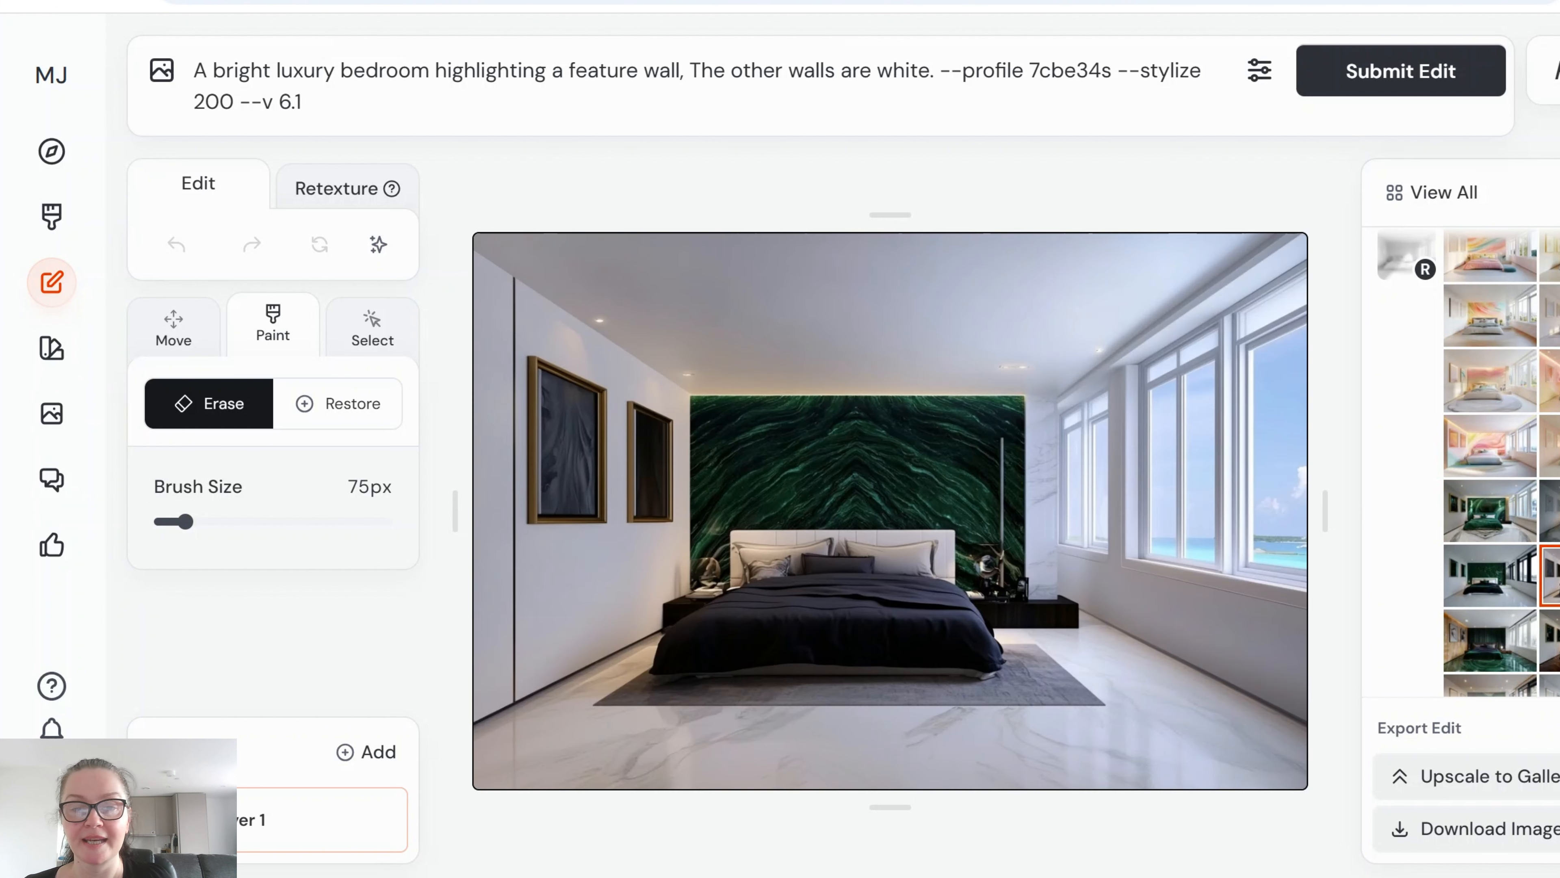
click(1497, 594)
Step: View the green marble feature wall bedroom variants generated with profile 7cbe34s at stylize 300
scroll(1474, 572, down, 4)
click(1493, 458)
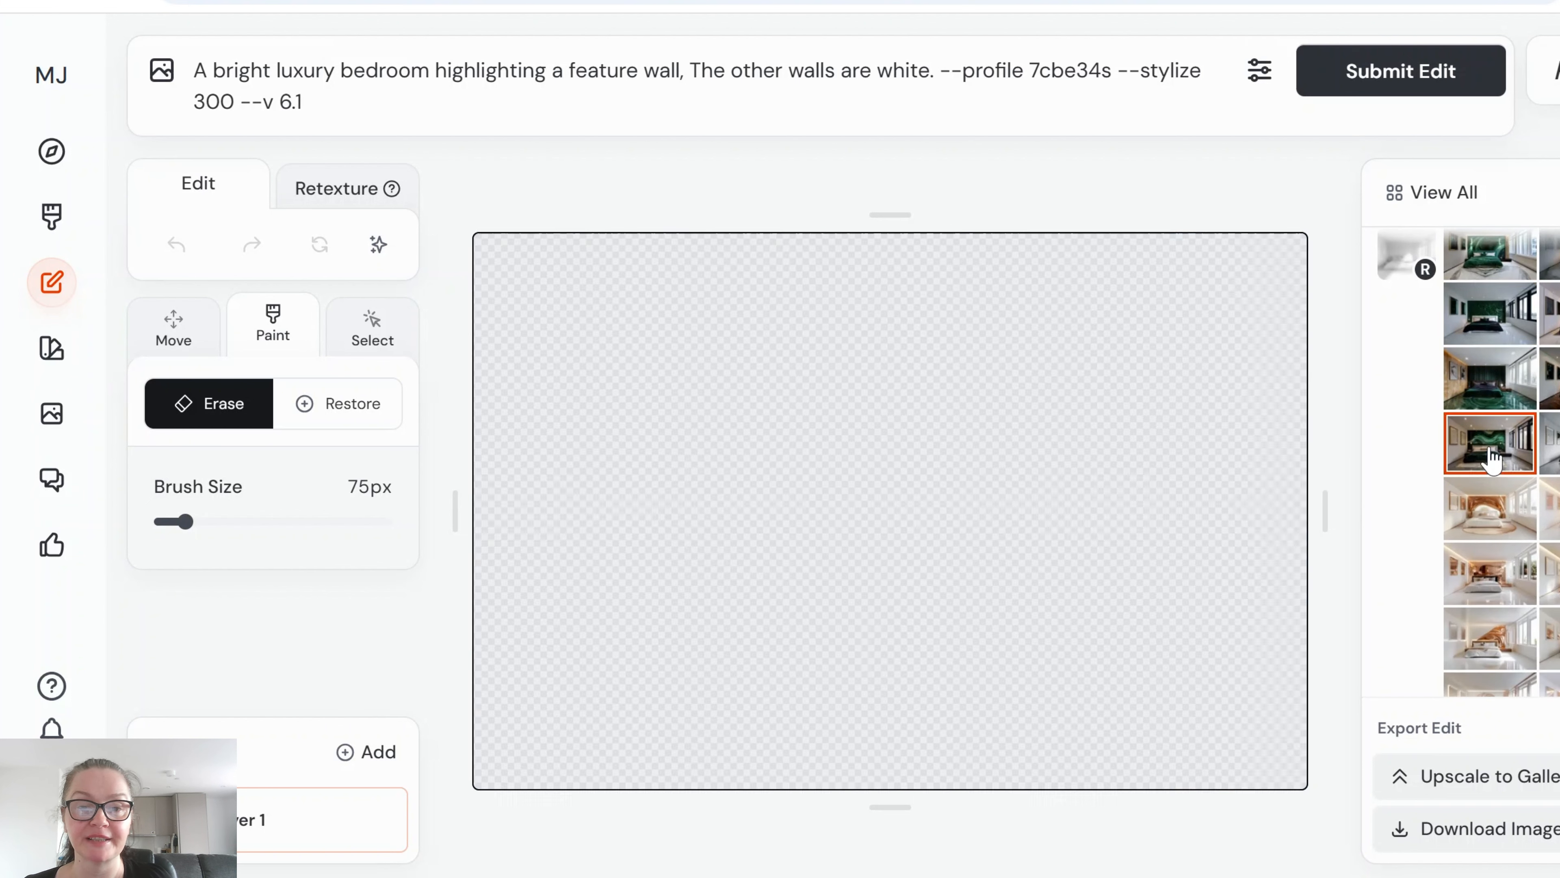
key(Right)
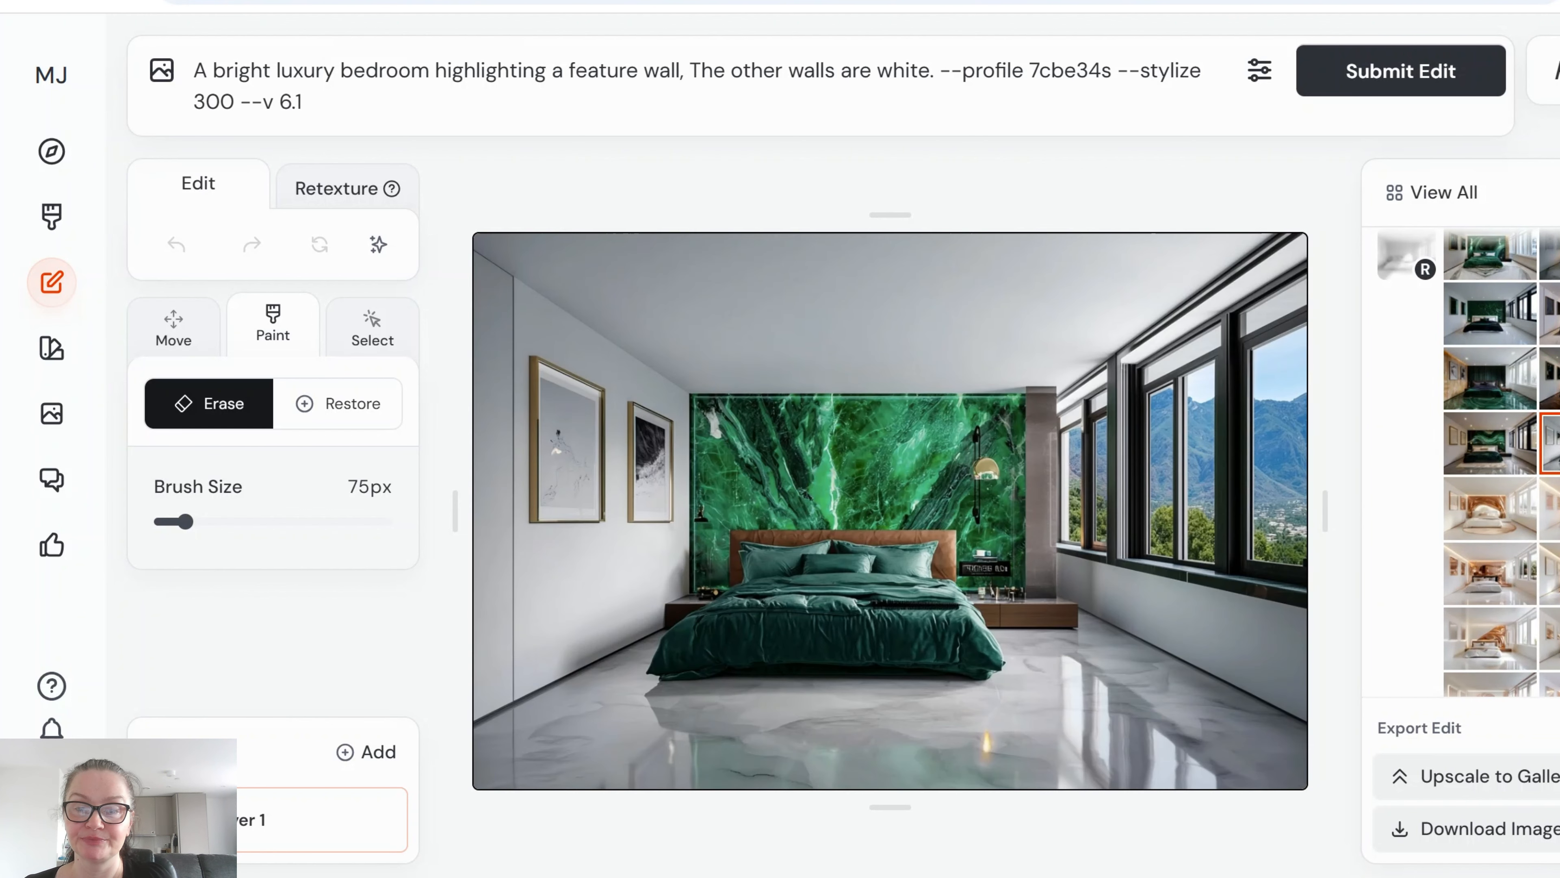
Step: View the copper-accented bedrooms from profile 63yc7ht and the rainbow paint-splash bedrooms from profile xx96gxh at stylize 300
key(Down)
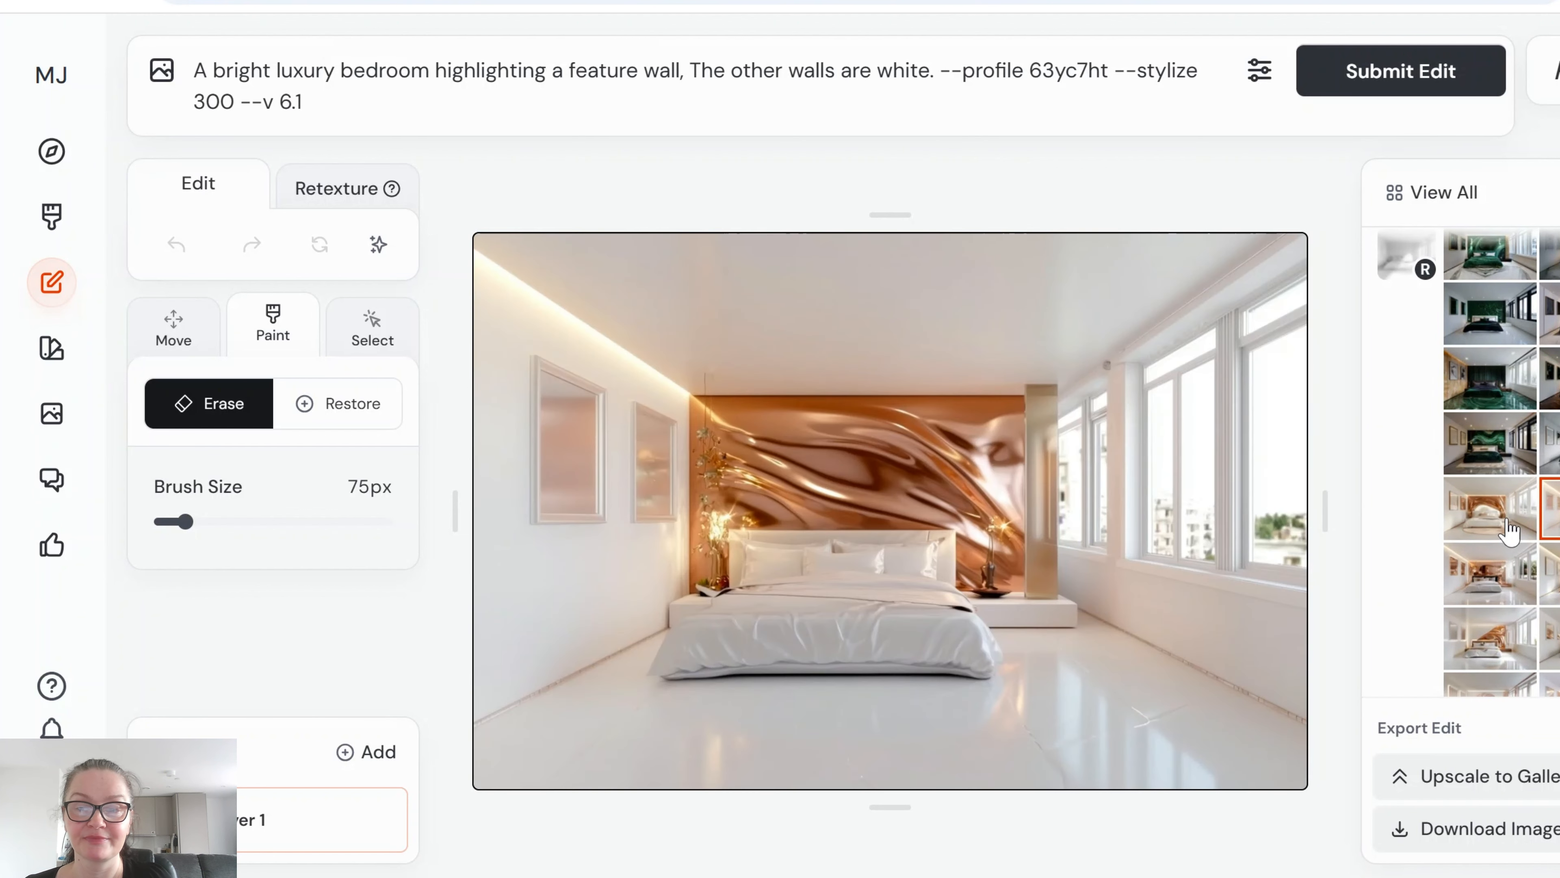
click(1508, 529)
click(1508, 589)
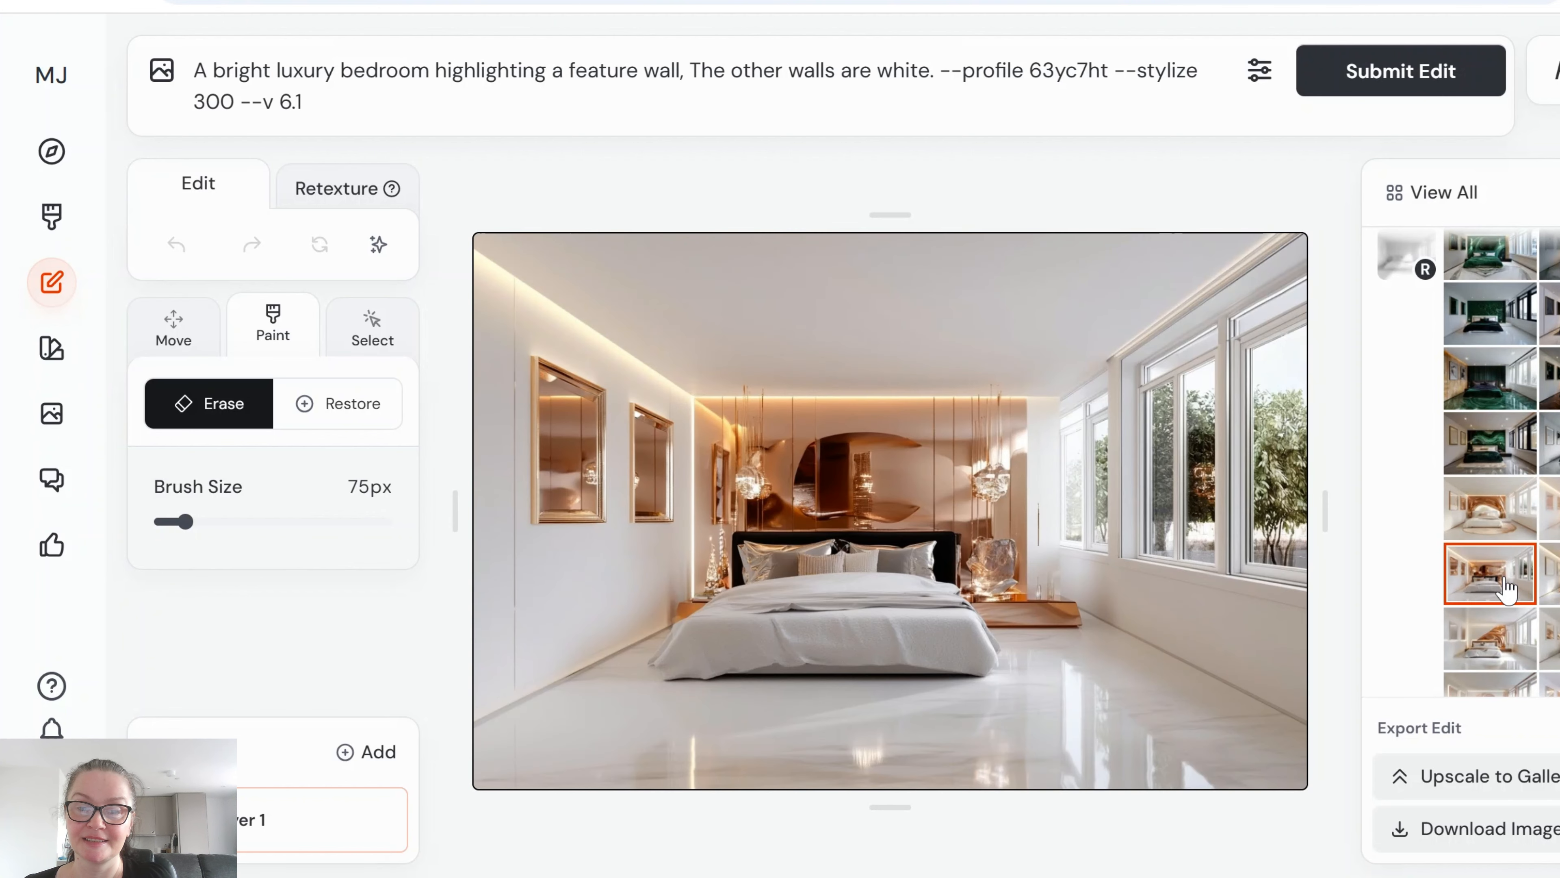
key(Right)
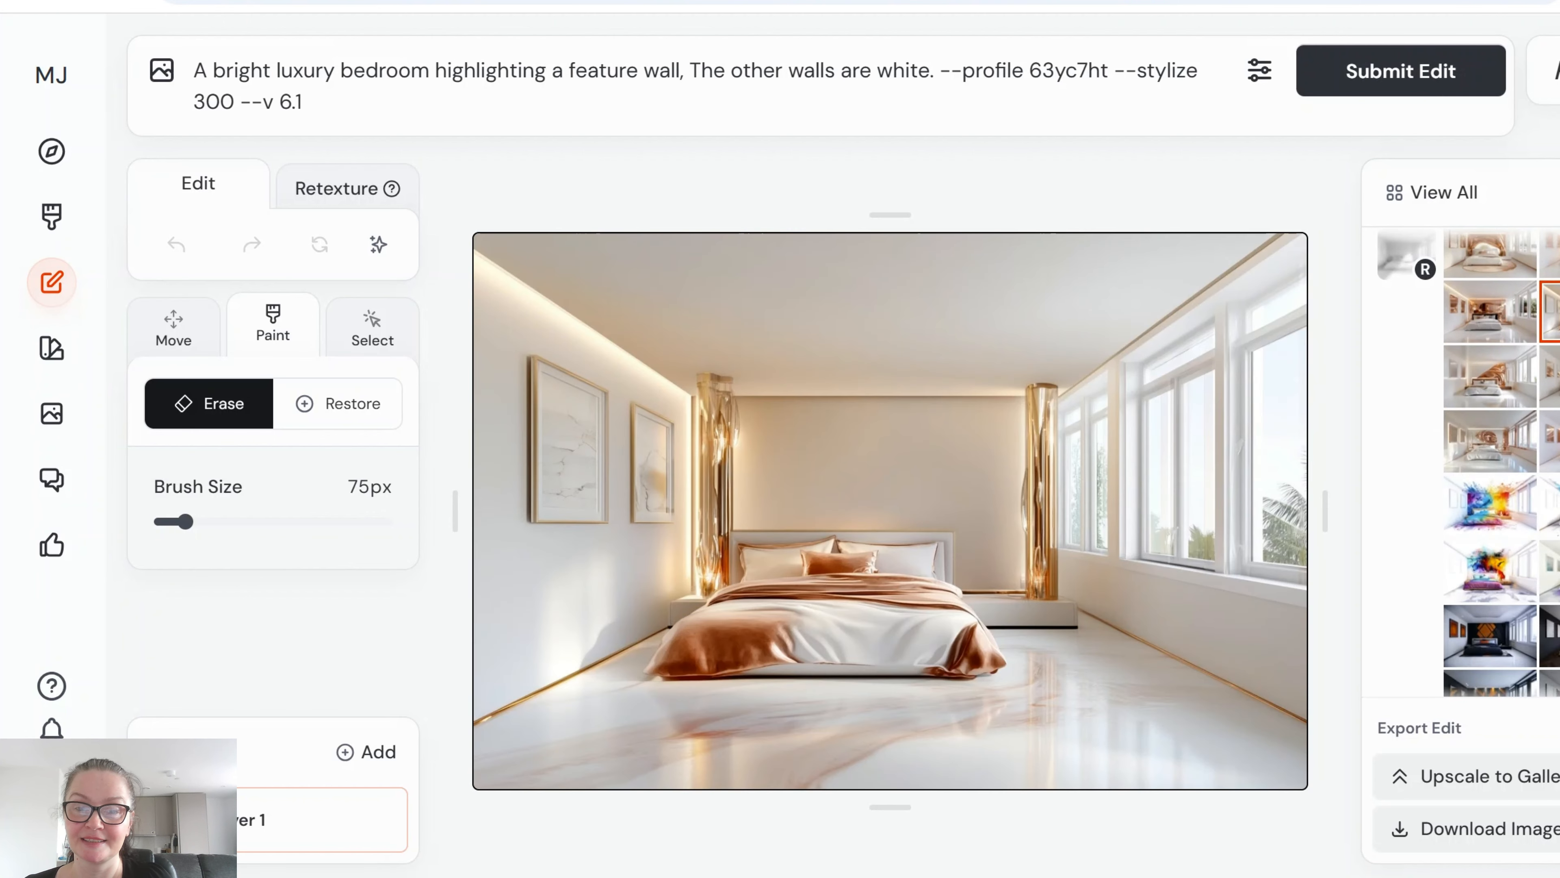
click(1547, 510)
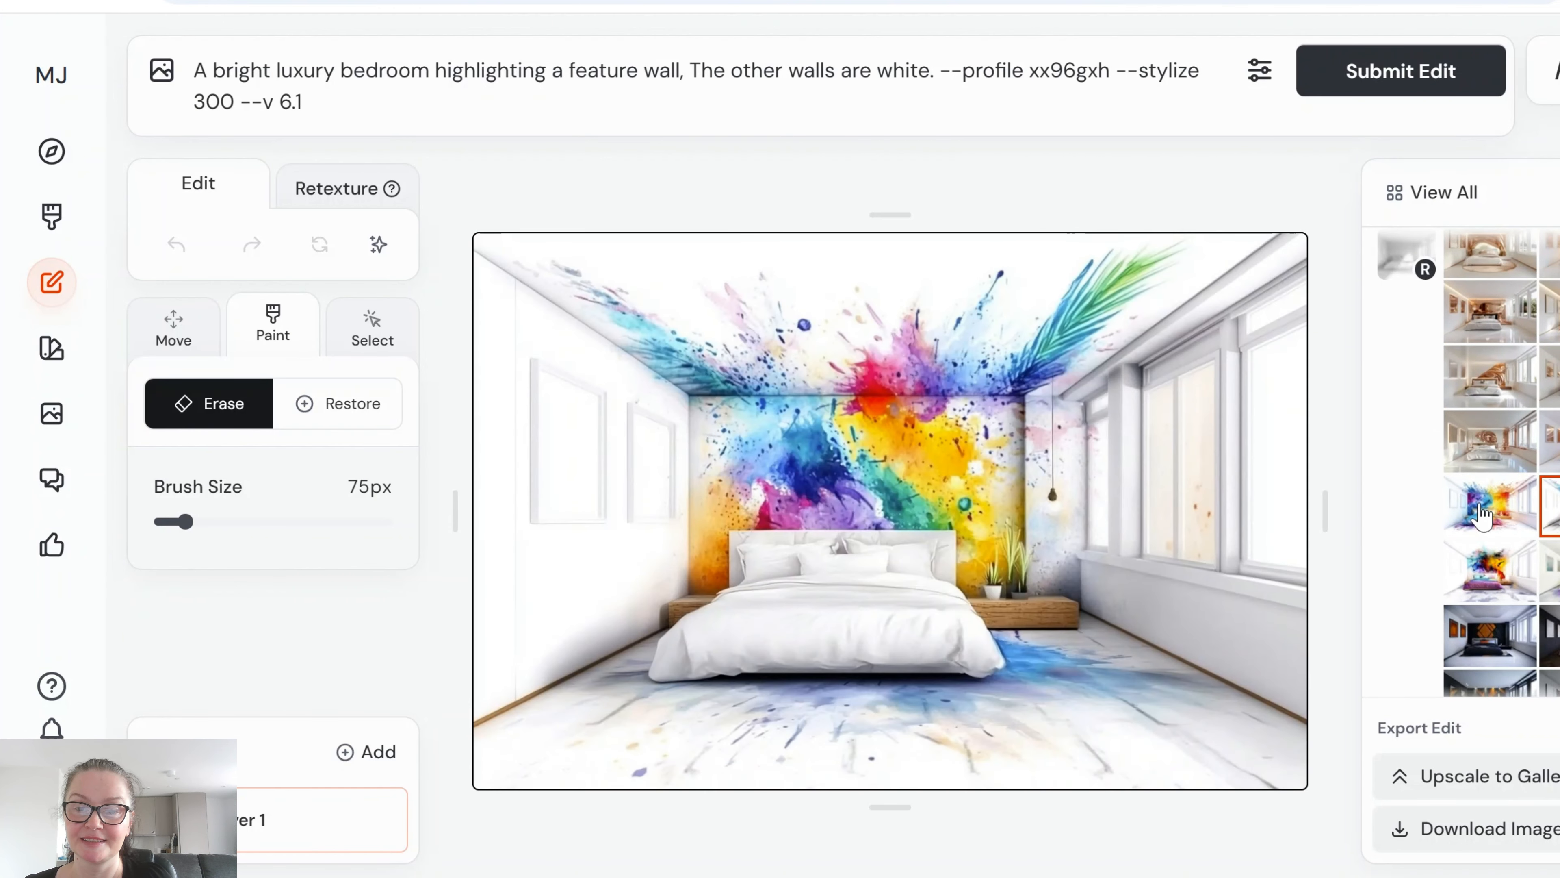
click(1480, 513)
Step: View the black and orange geometric feature wall bedroom variants generated with profile v8ofais at stylize 300
scroll(1480, 516, down, 2)
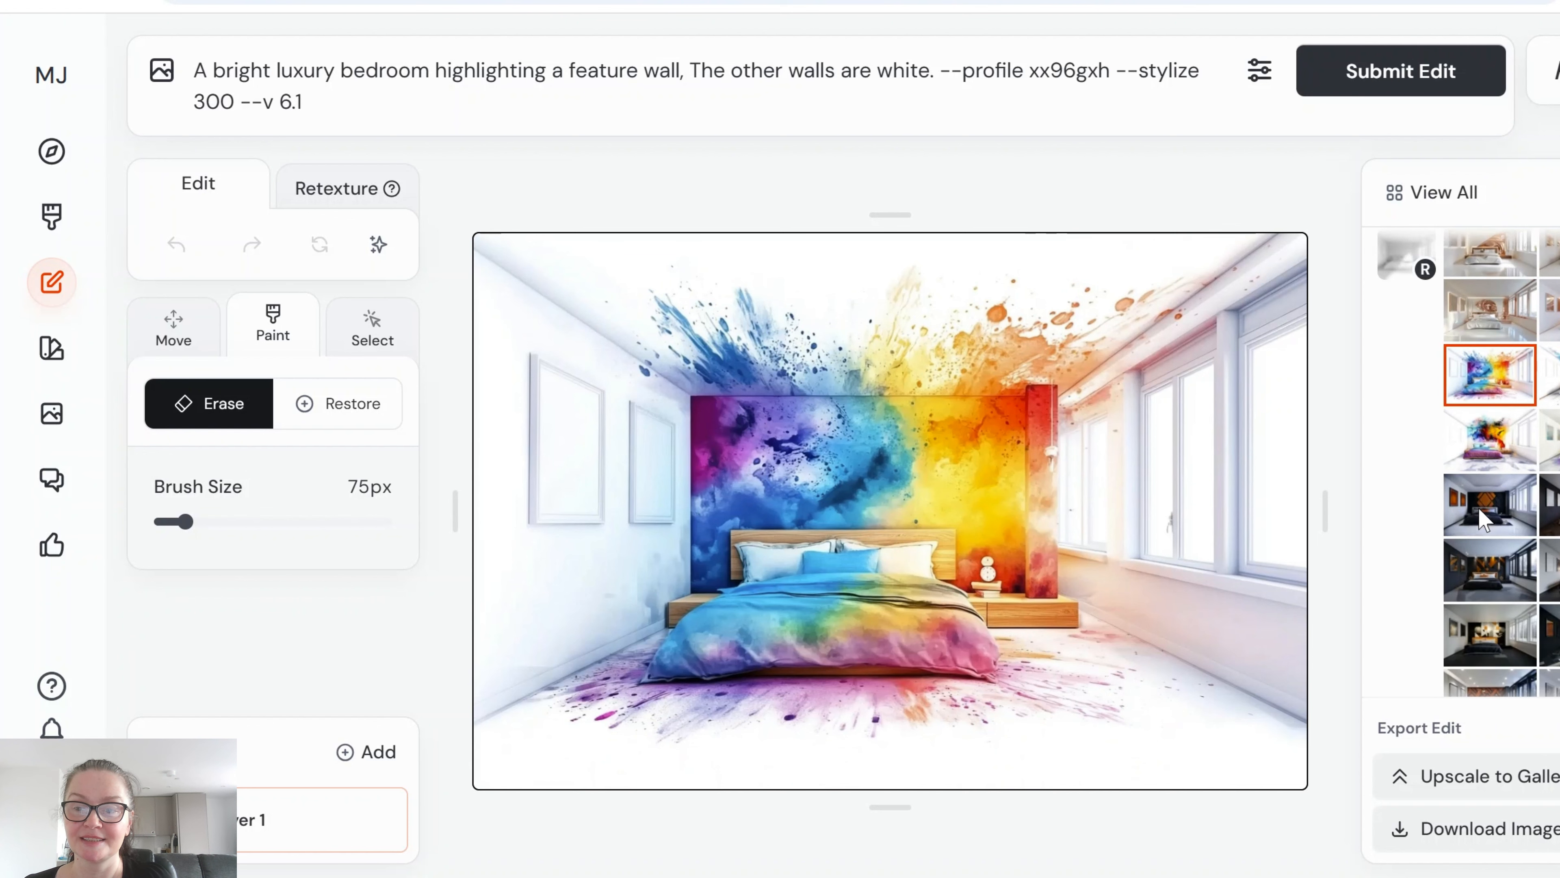
click(1491, 518)
key(Right)
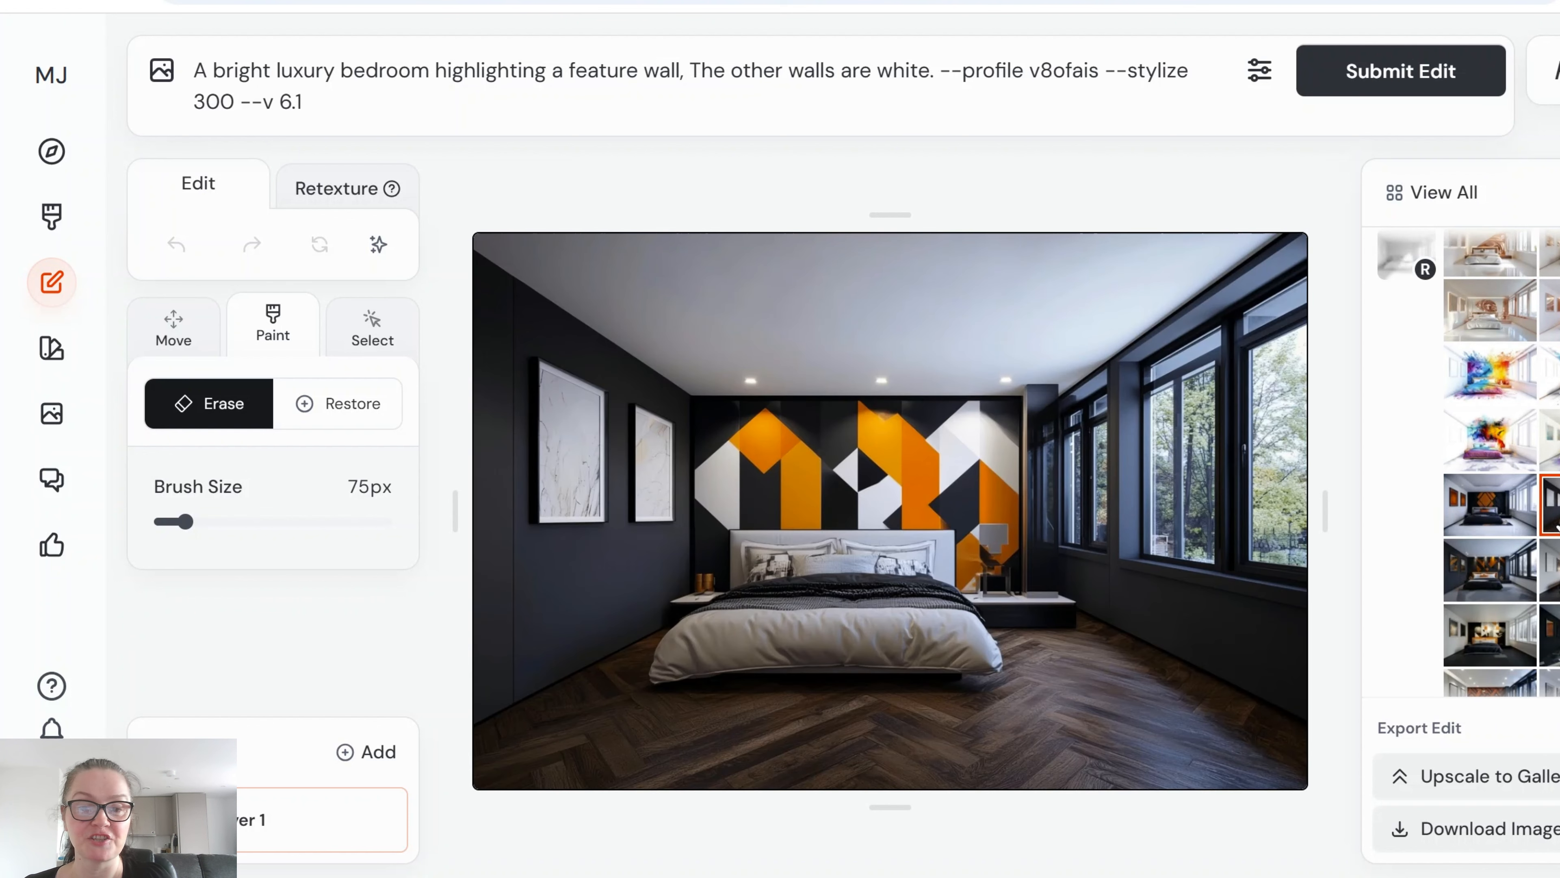
click(1481, 575)
Step: View the orange herringbone feature wall bedroom from profile v8ofais at stylize 200 and the Powder Blue feature wall bedroom without a profile
scroll(1480, 575, down, 4)
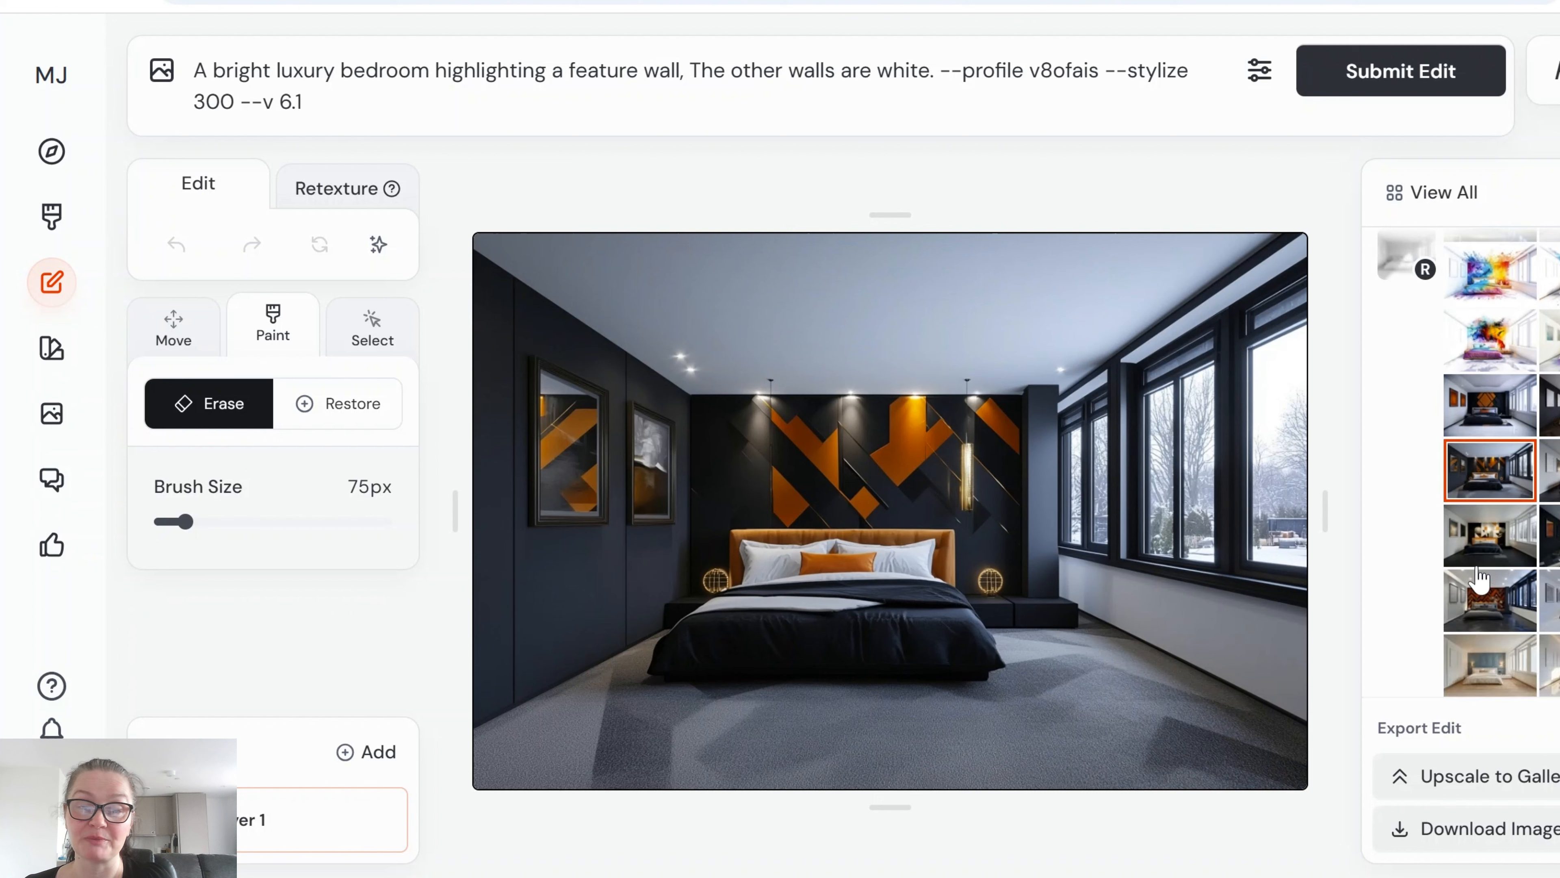
click(1550, 372)
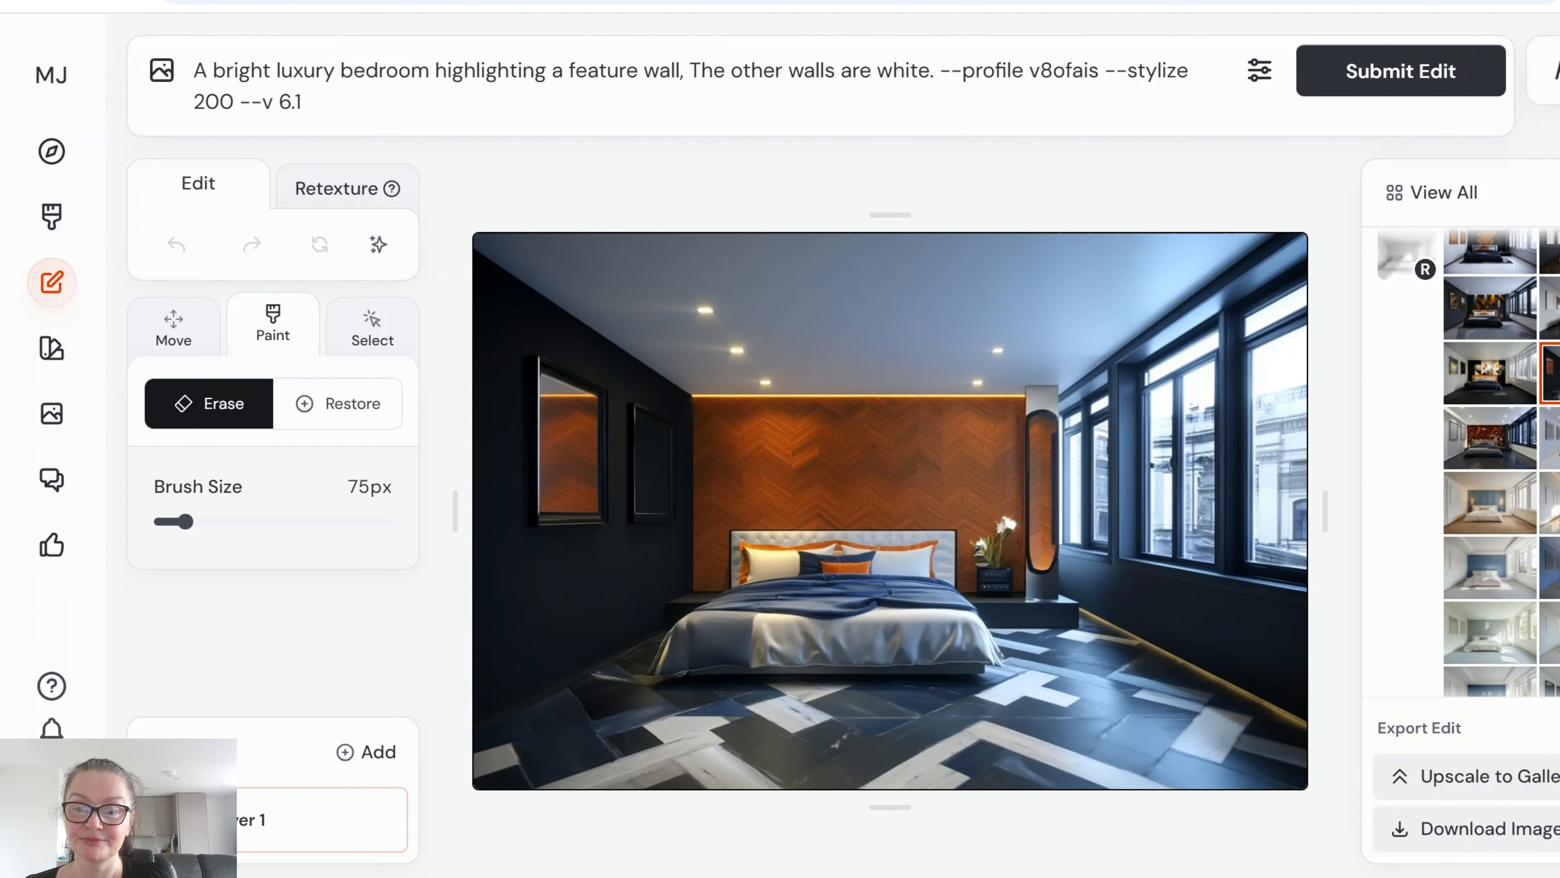
click(1490, 502)
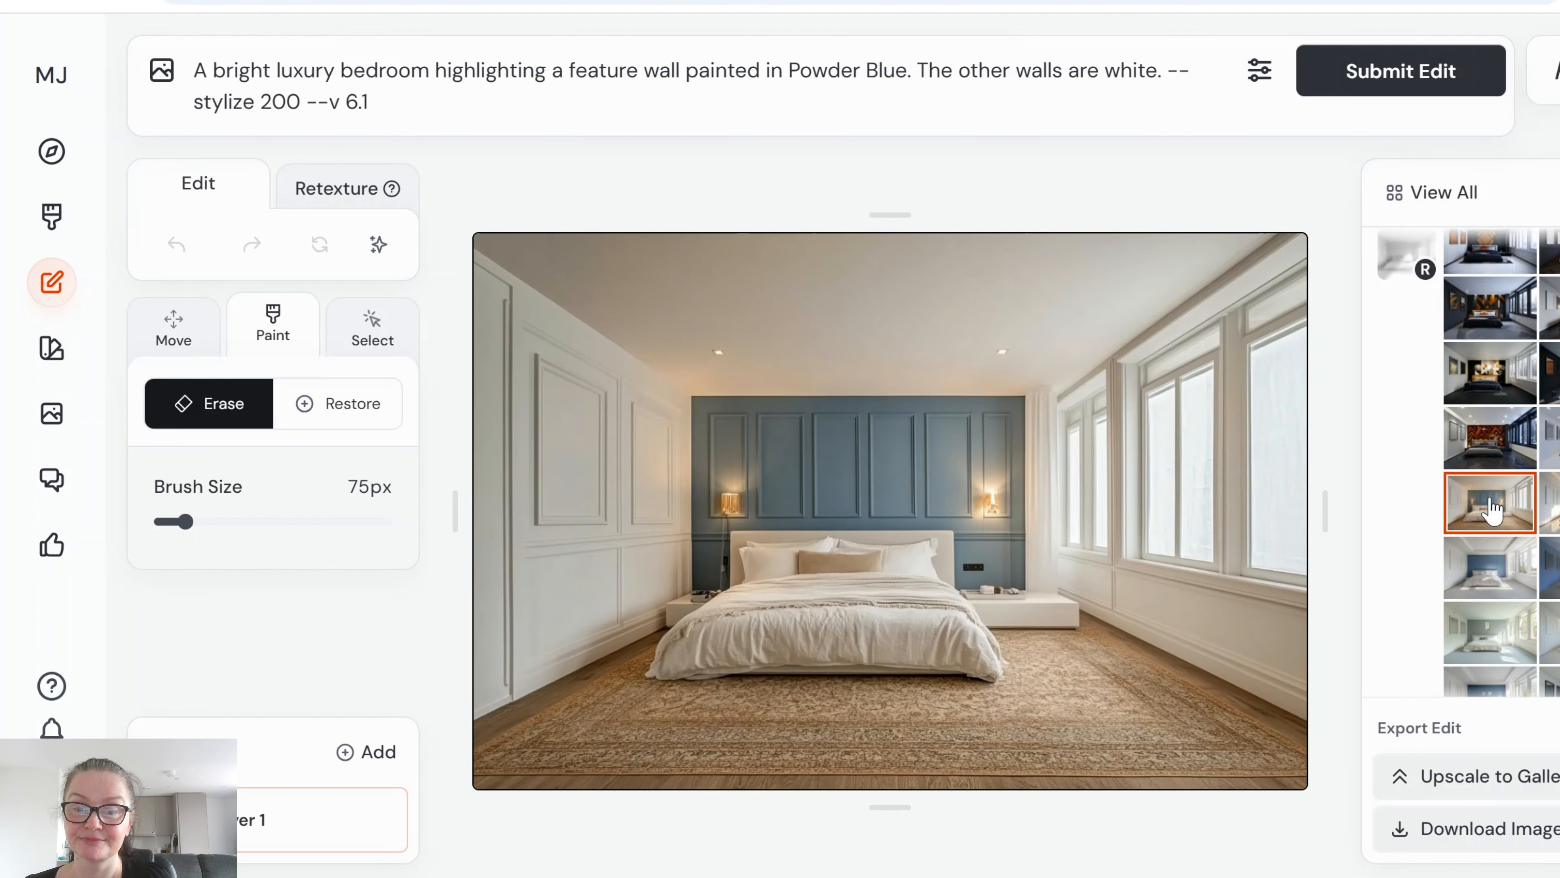
Step: View the remaining Powder Blue feature wall bedroom variants generated without a profile at stylize 200 and stylize 300
click(1550, 503)
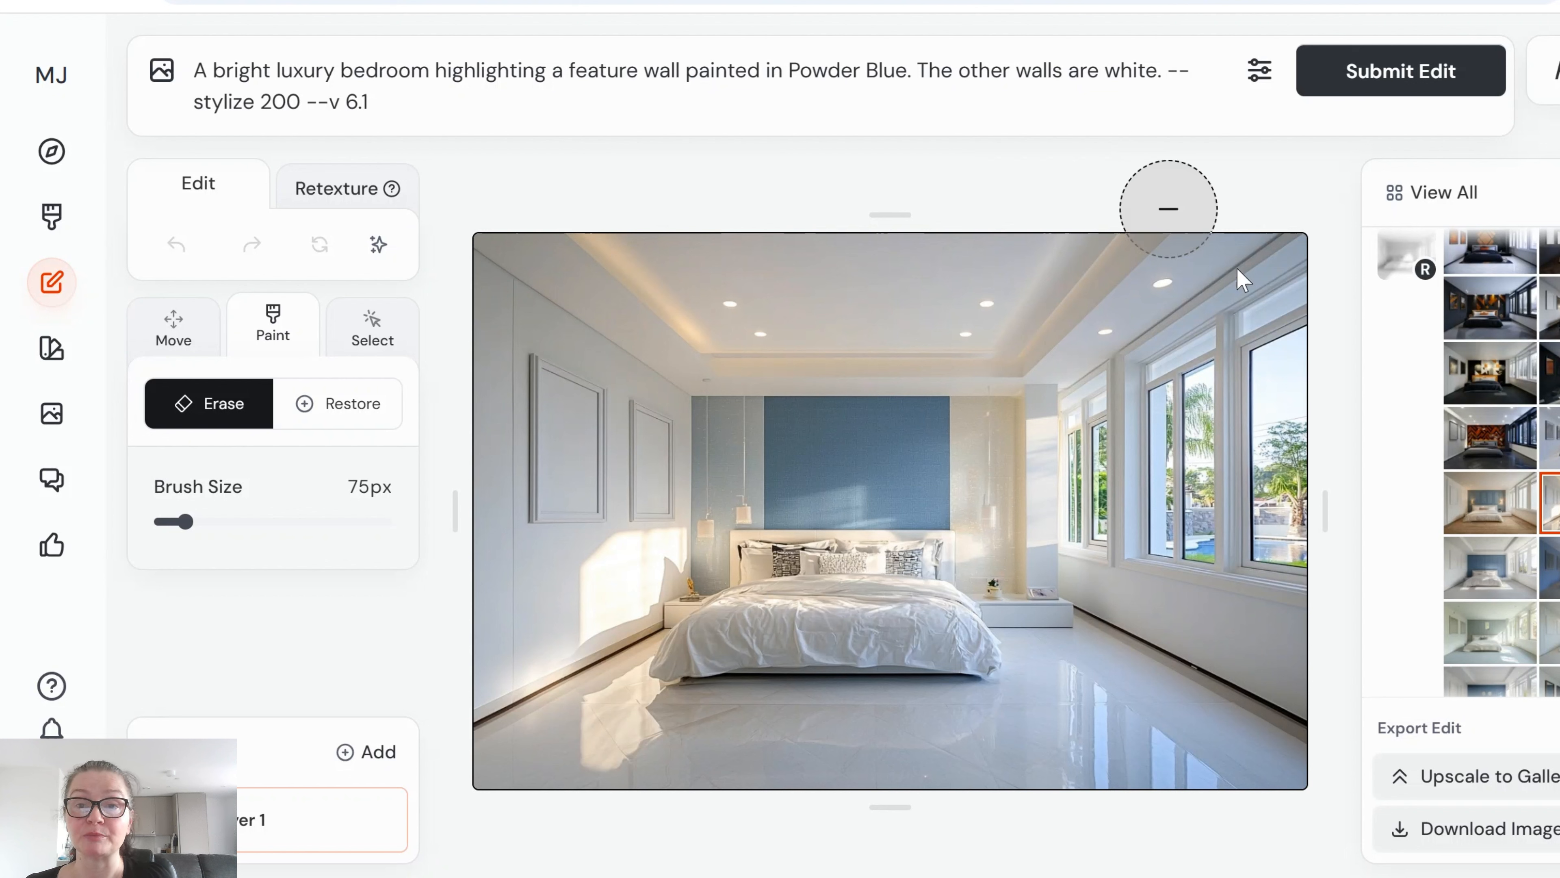
click(1494, 581)
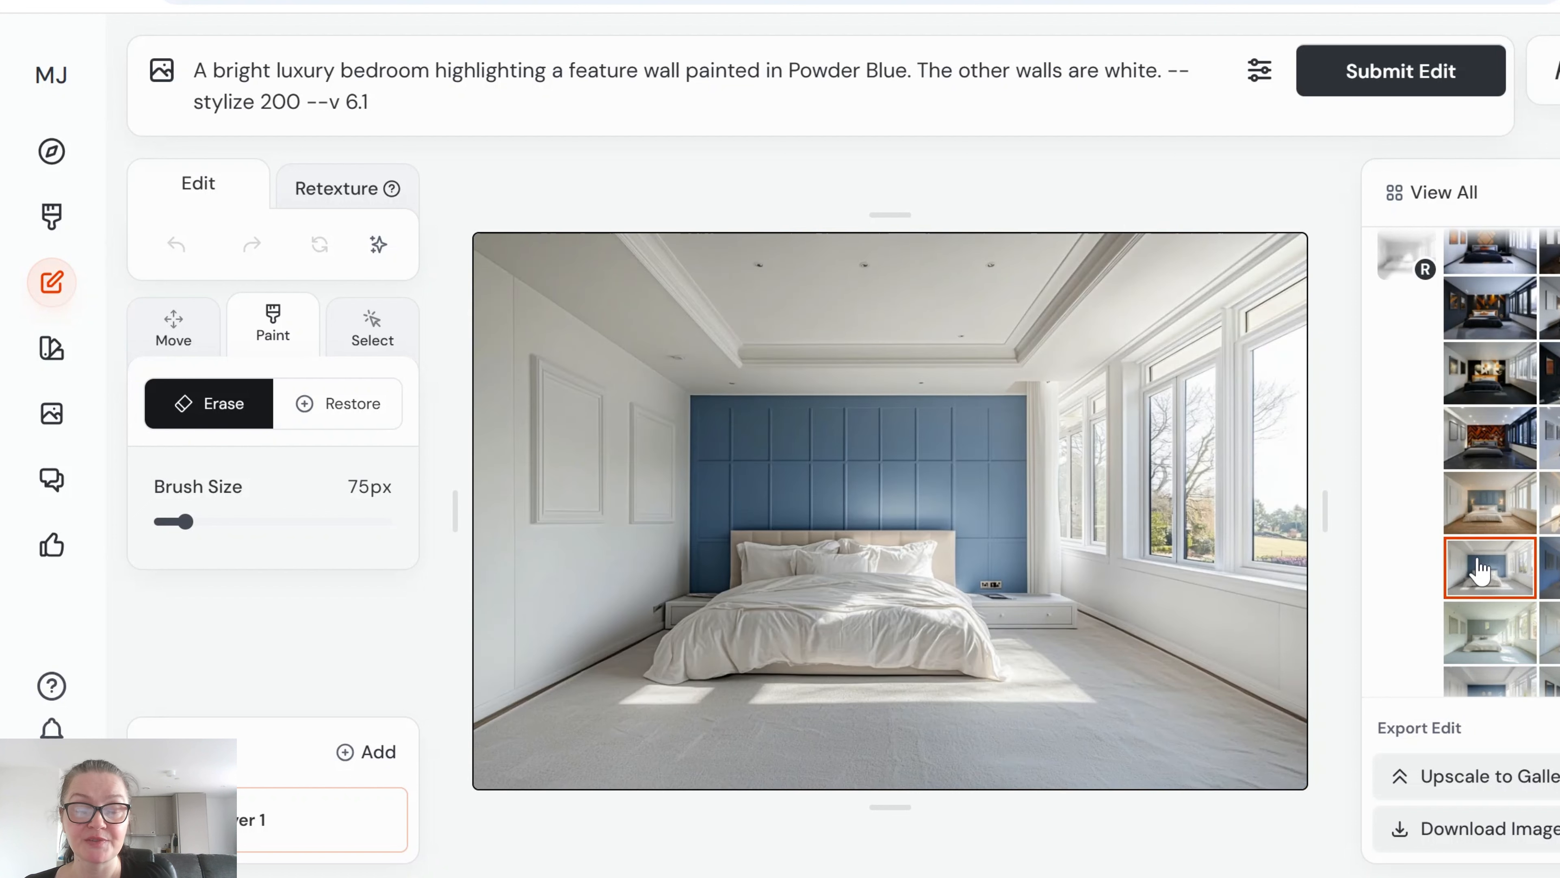
click(1549, 568)
scroll(1491, 492, down, 2)
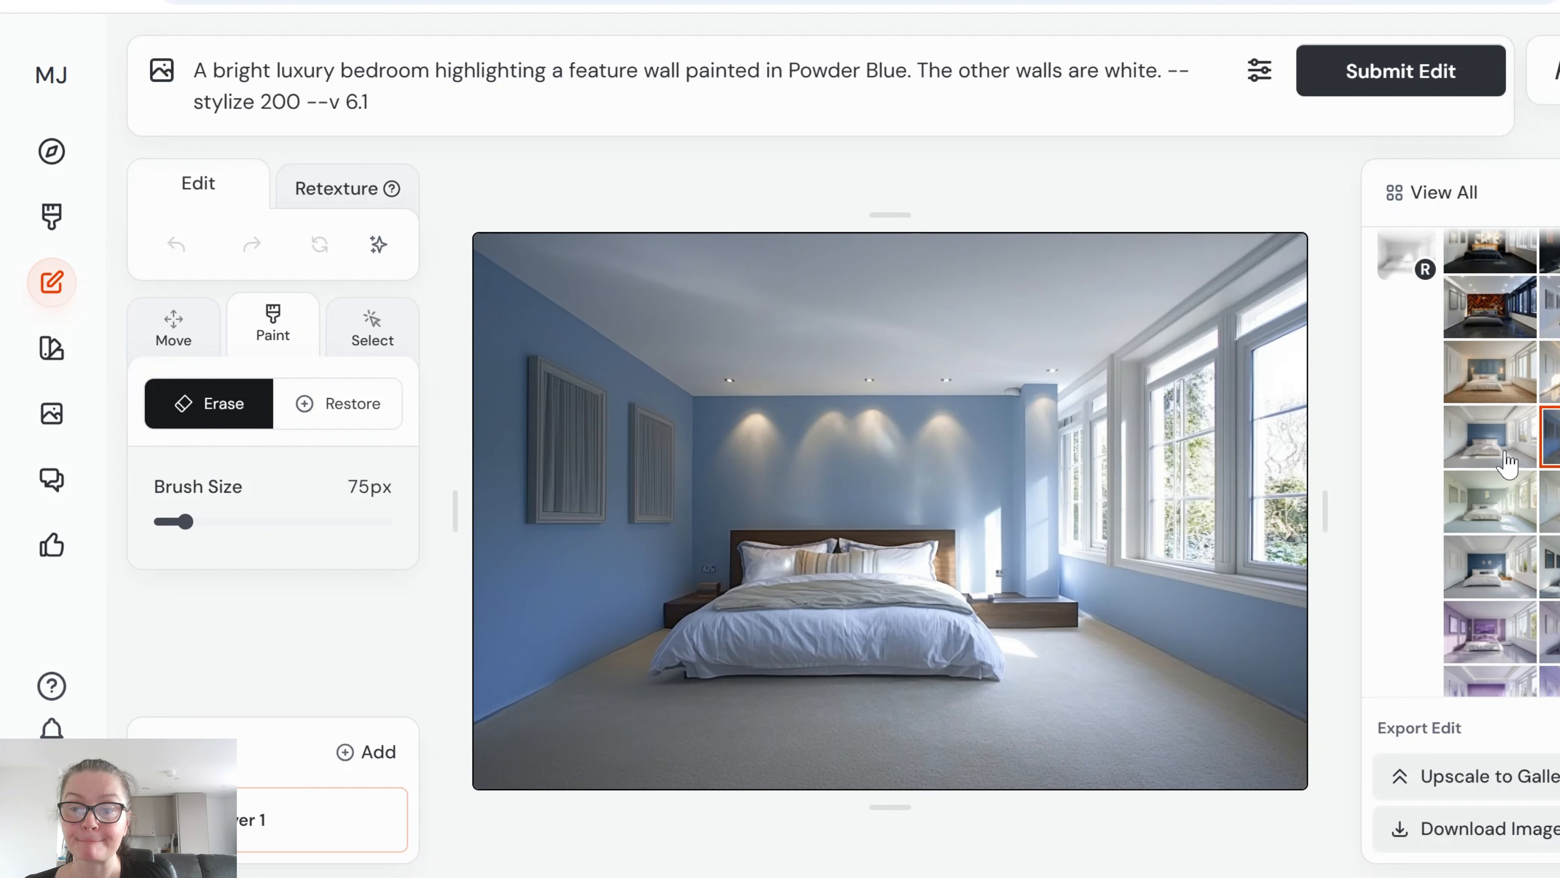
click(1493, 503)
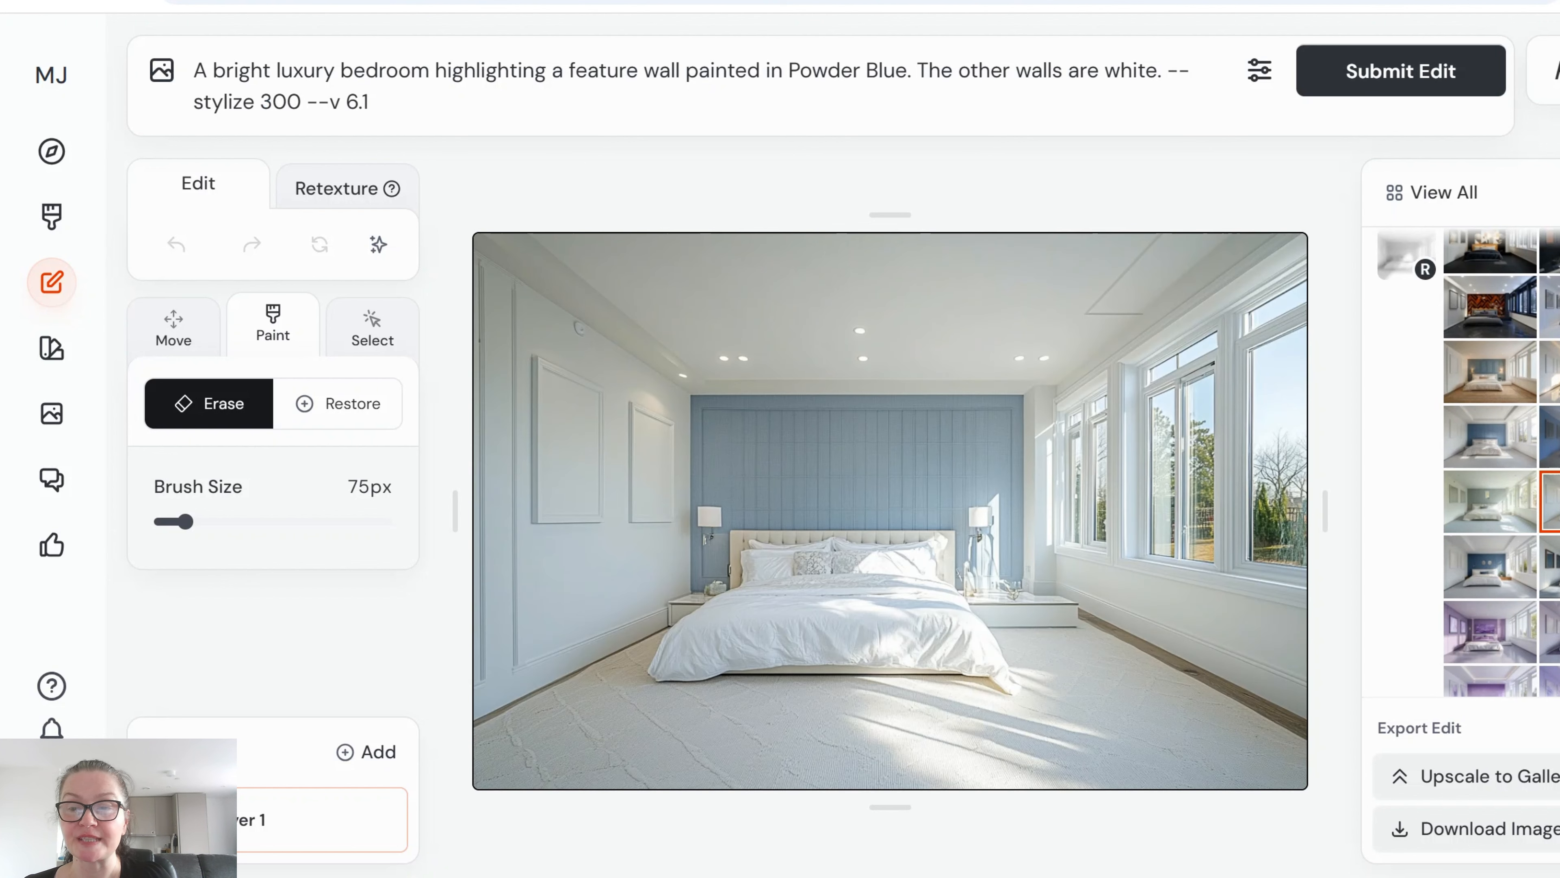
Step: View the Light Lavender feature wall bedroom variants generated without a profile at stylize 300
scroll(1489, 510, down, 2)
click(1478, 518)
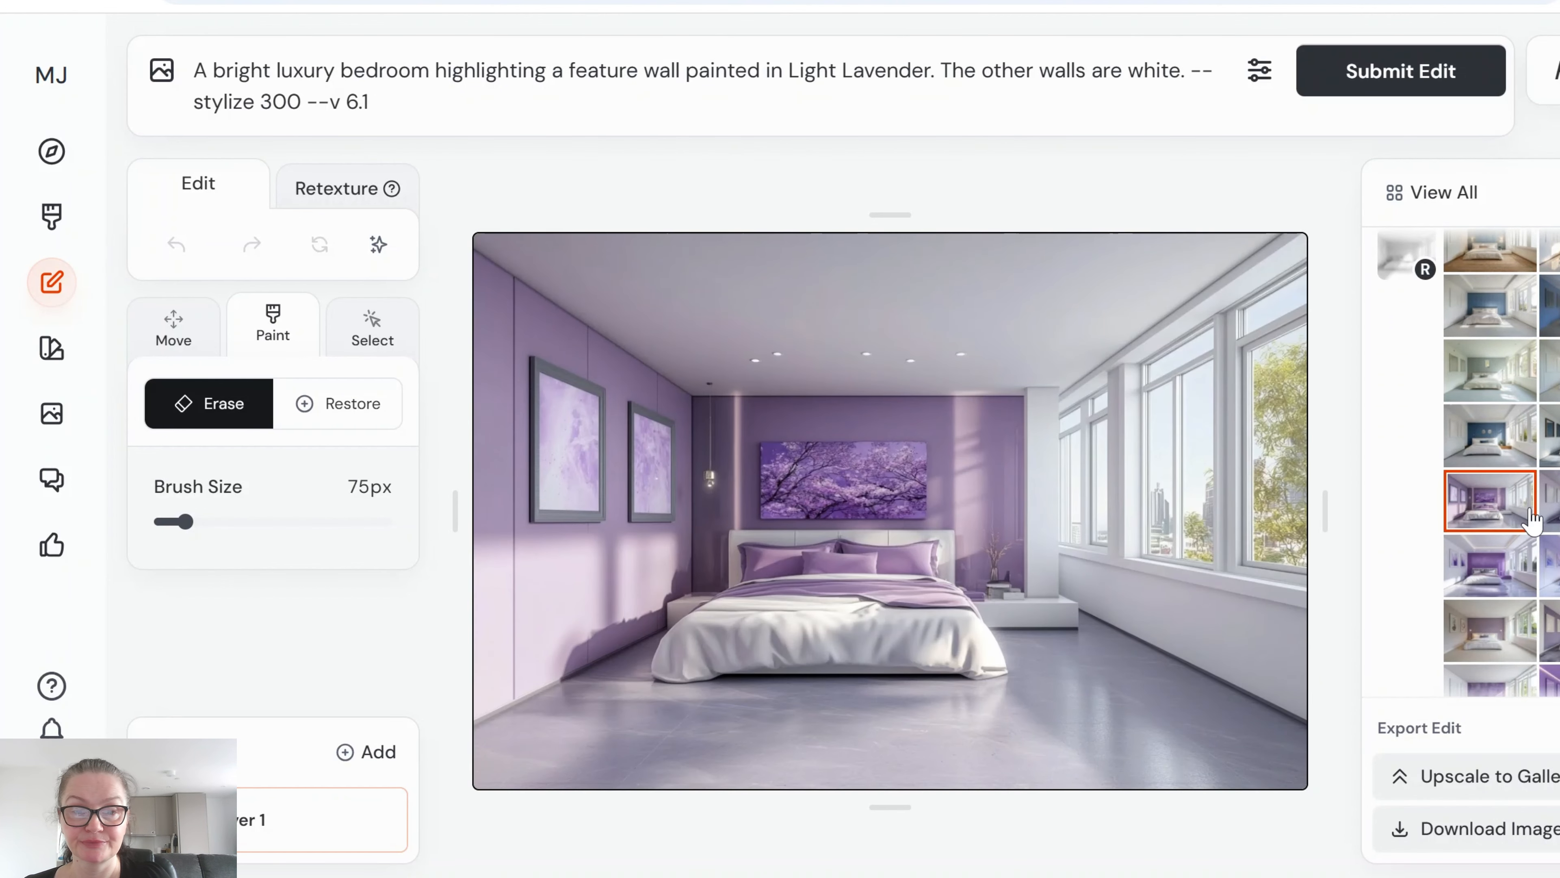
click(1543, 515)
click(1491, 573)
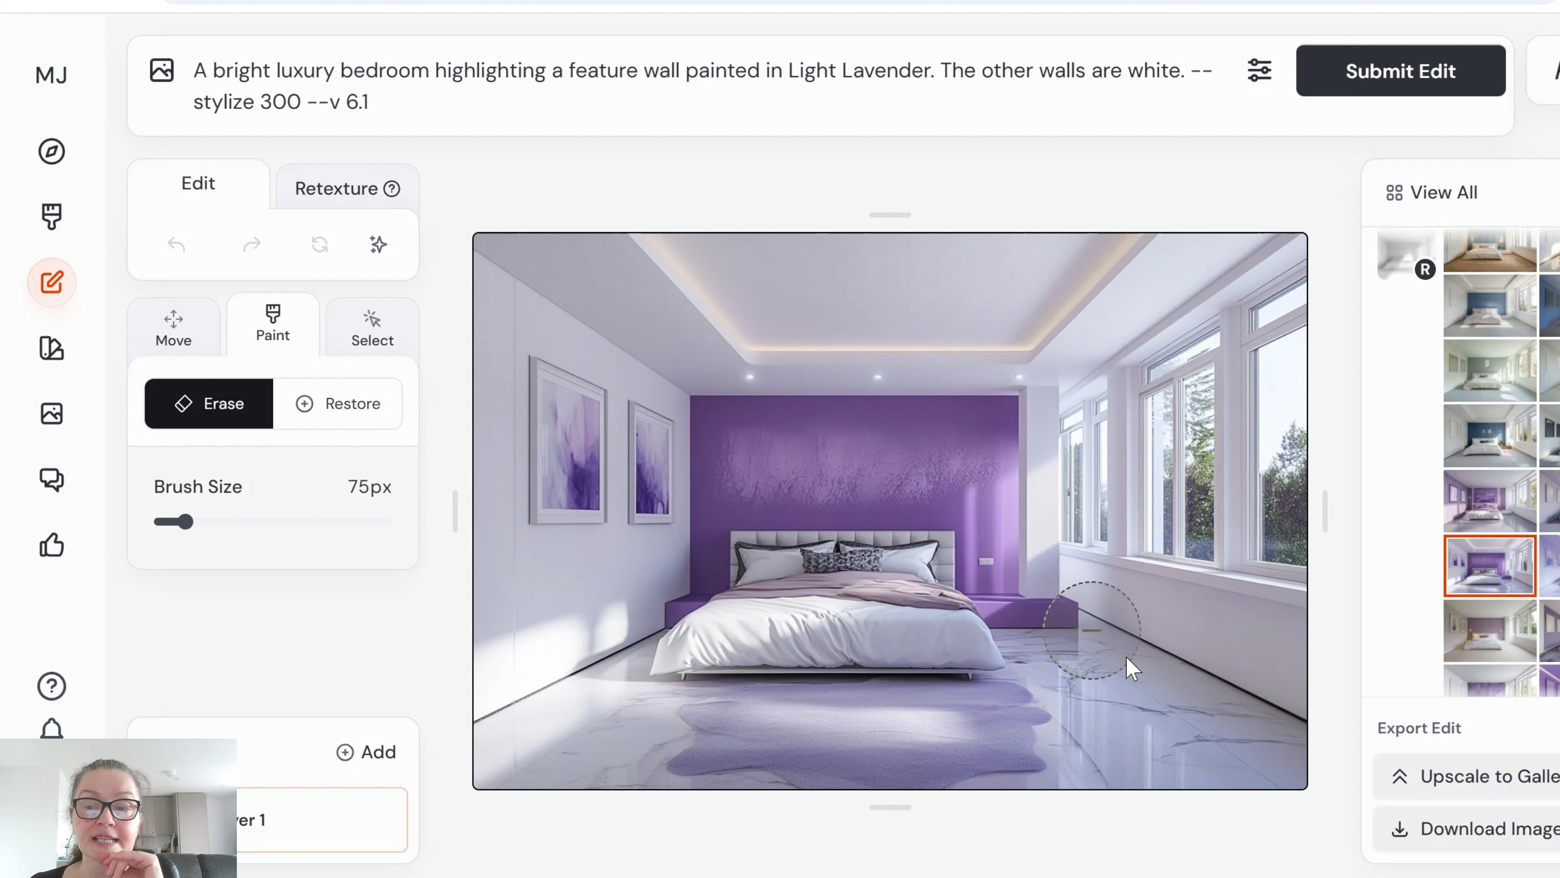
Step: View the Light Lavender feature wall bedroom variants generated without a profile at stylize 200
scroll(1487, 651, down, 4)
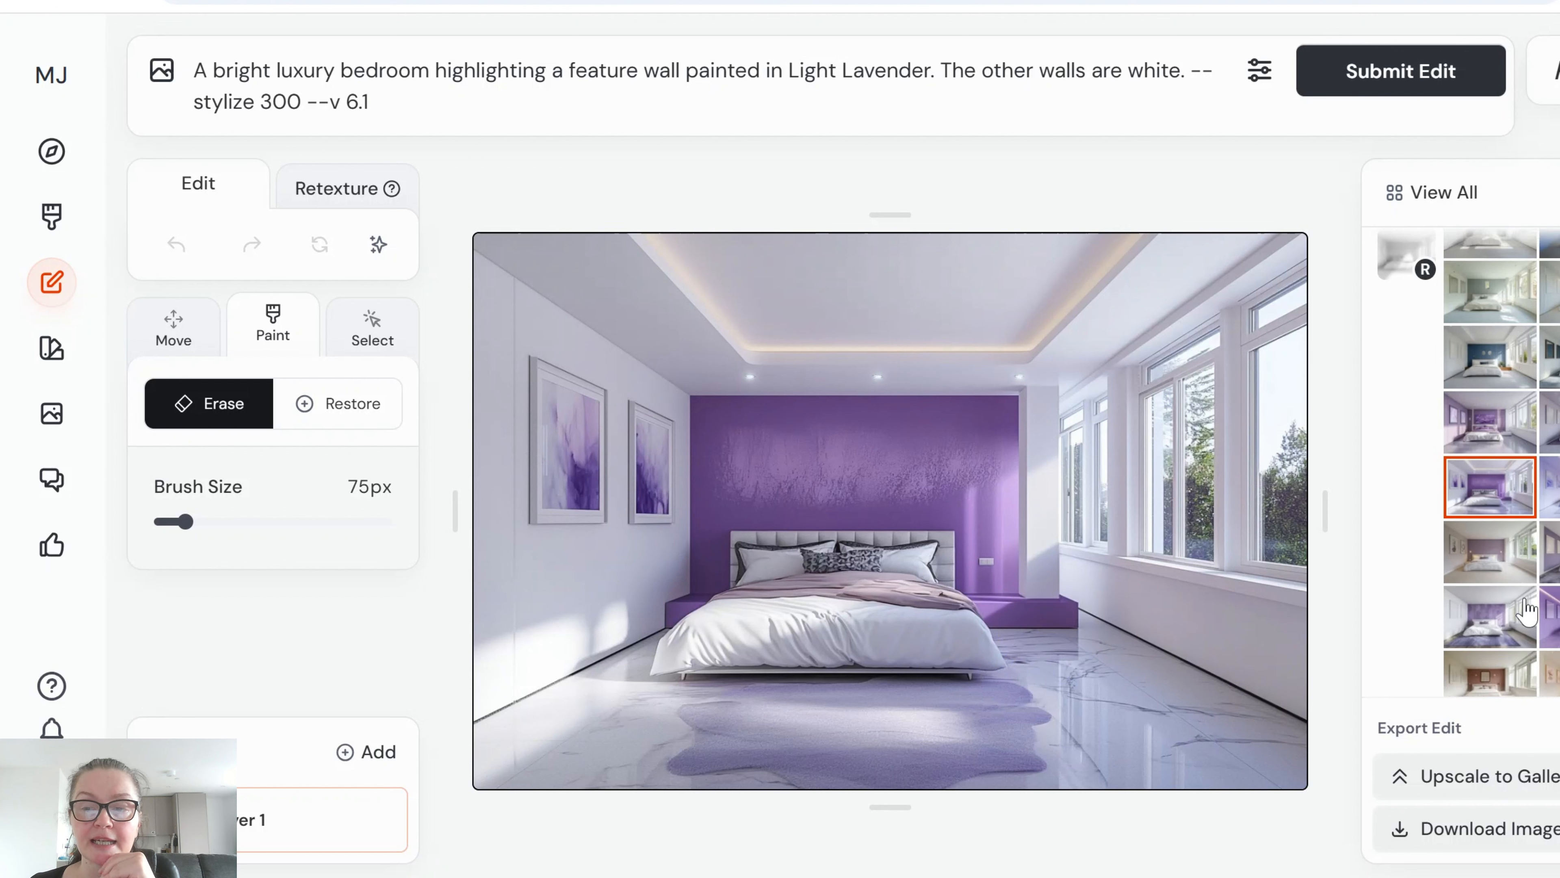
click(1491, 382)
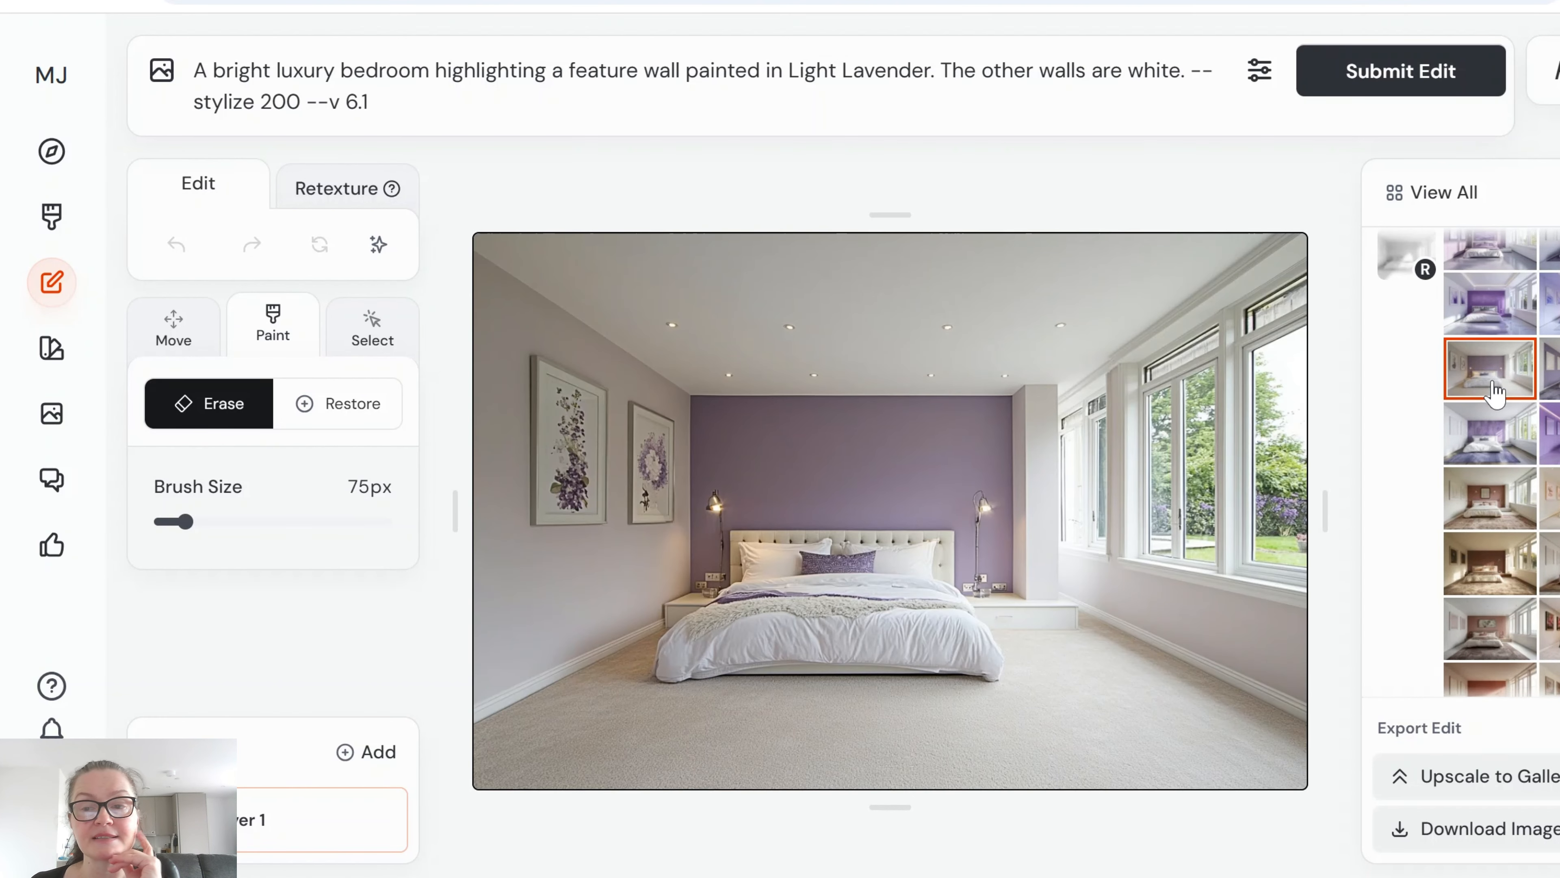
click(1551, 369)
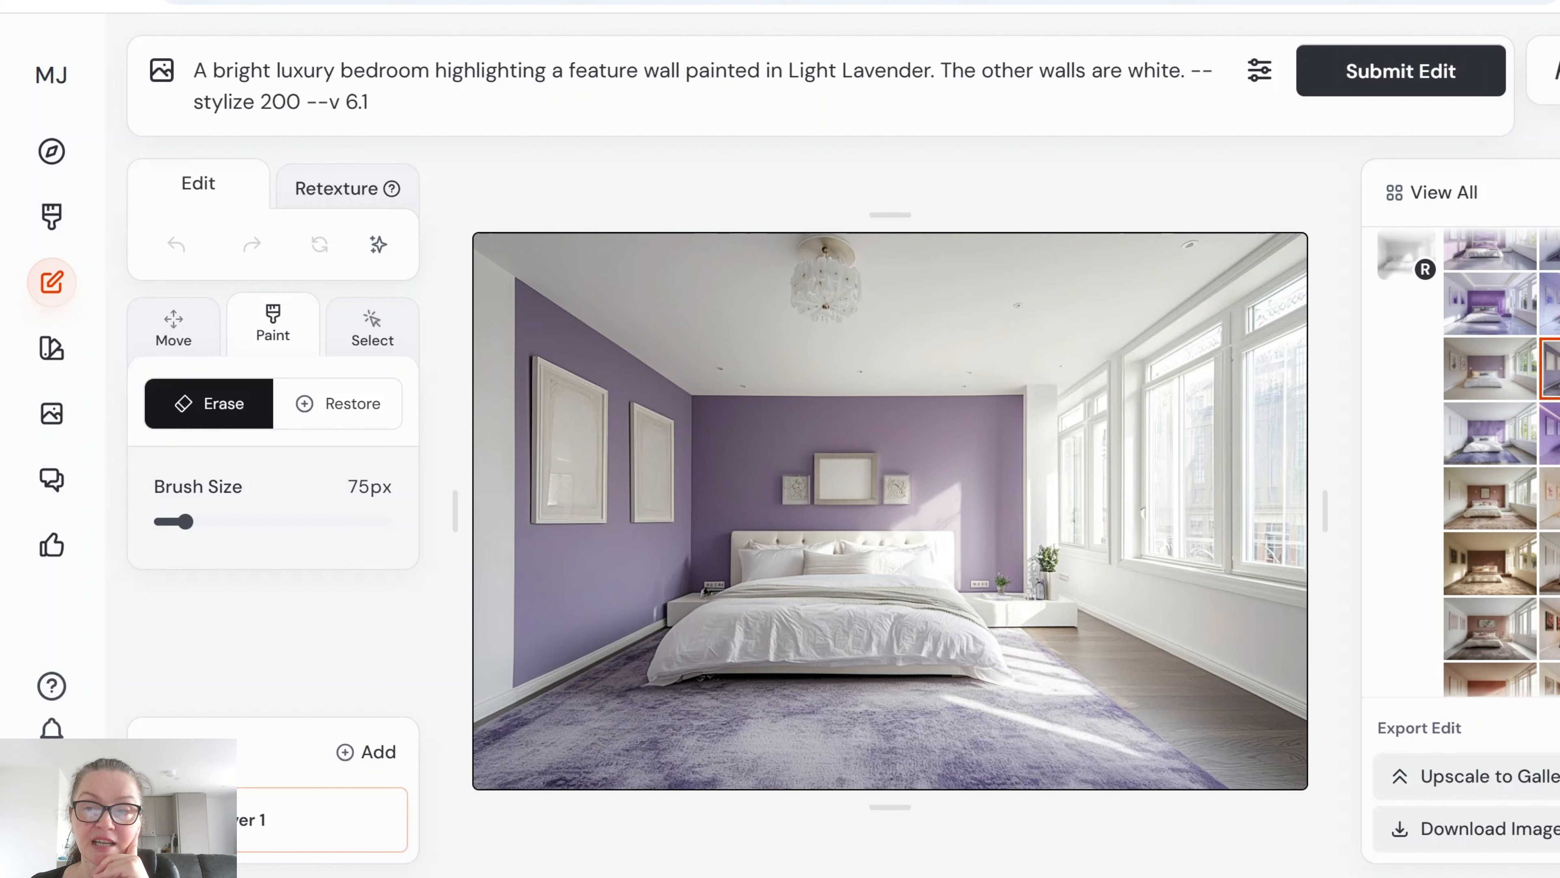
click(1549, 435)
click(1489, 452)
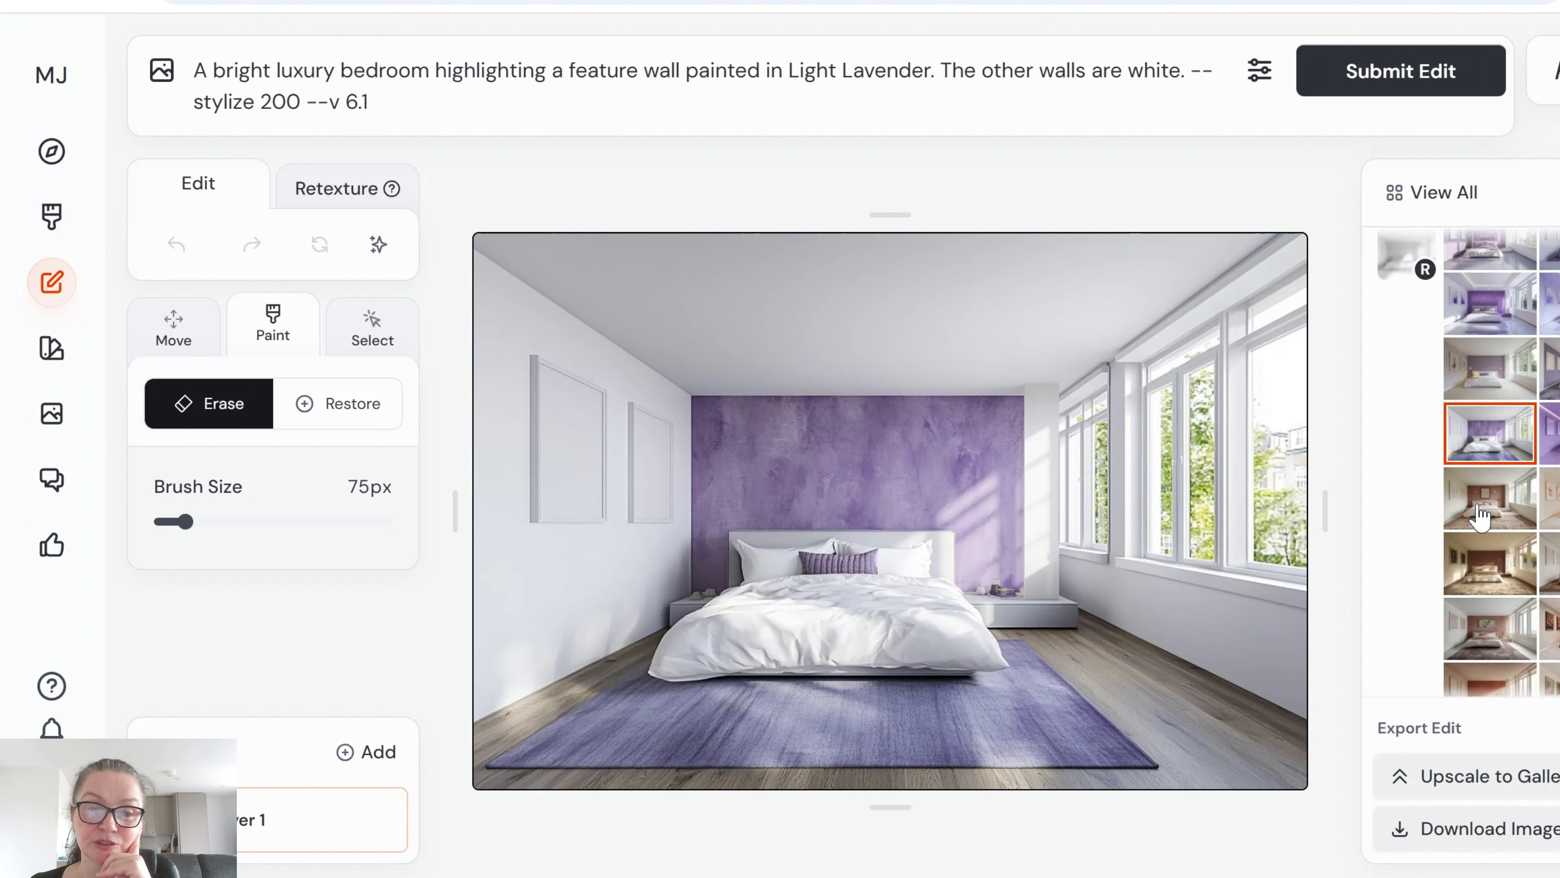
Step: View the Dusty Rose feature wall bedroom variants generated at stylize 200 and stylize 300
click(1480, 523)
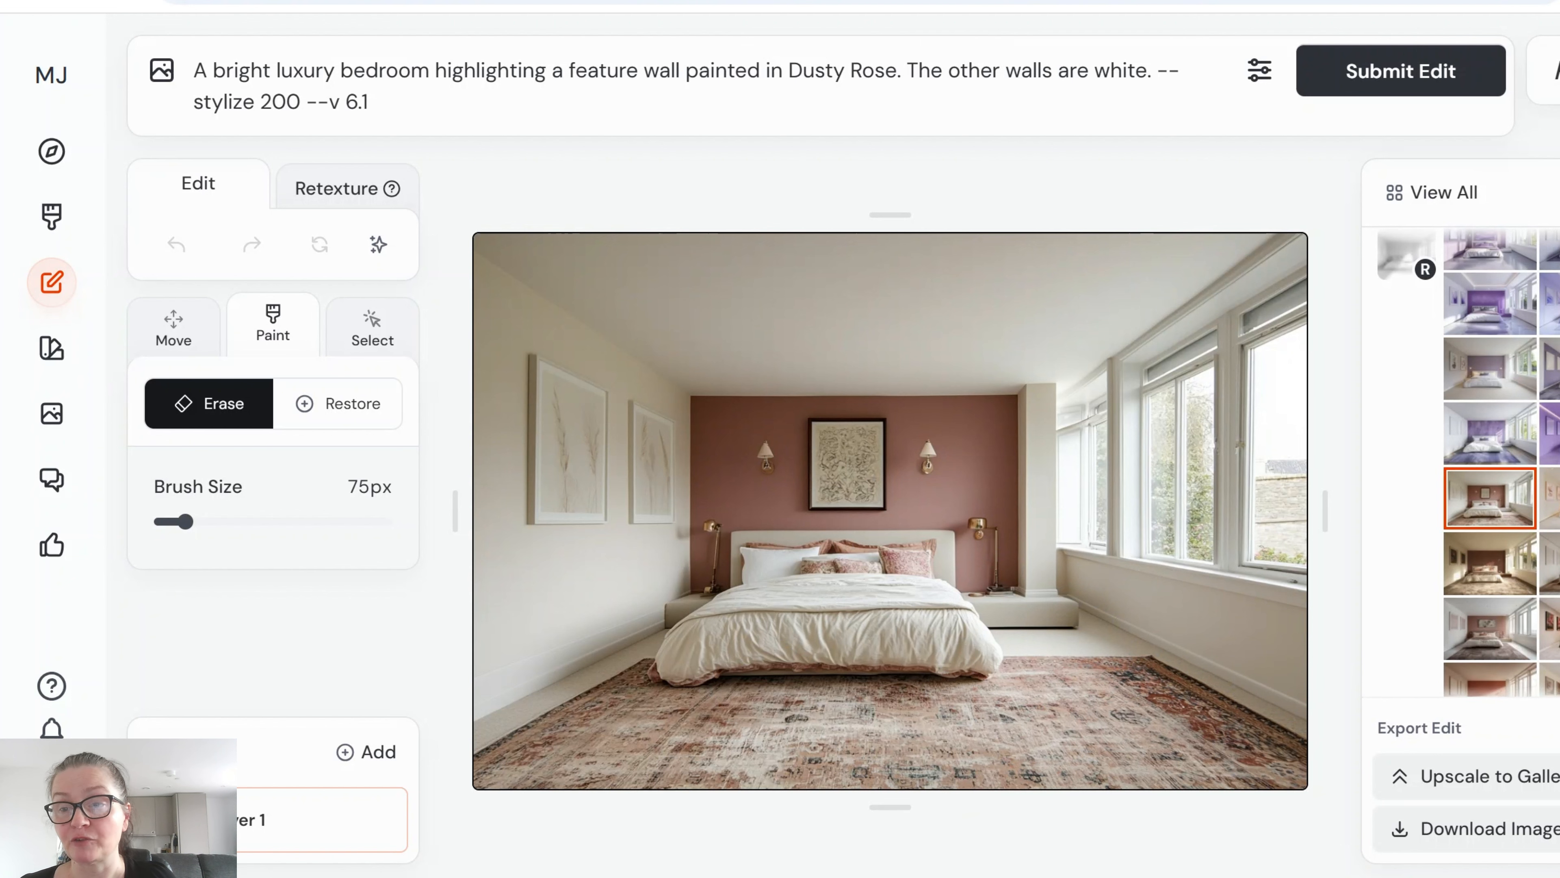
click(1488, 578)
click(1549, 563)
scroll(1511, 550, down, 6)
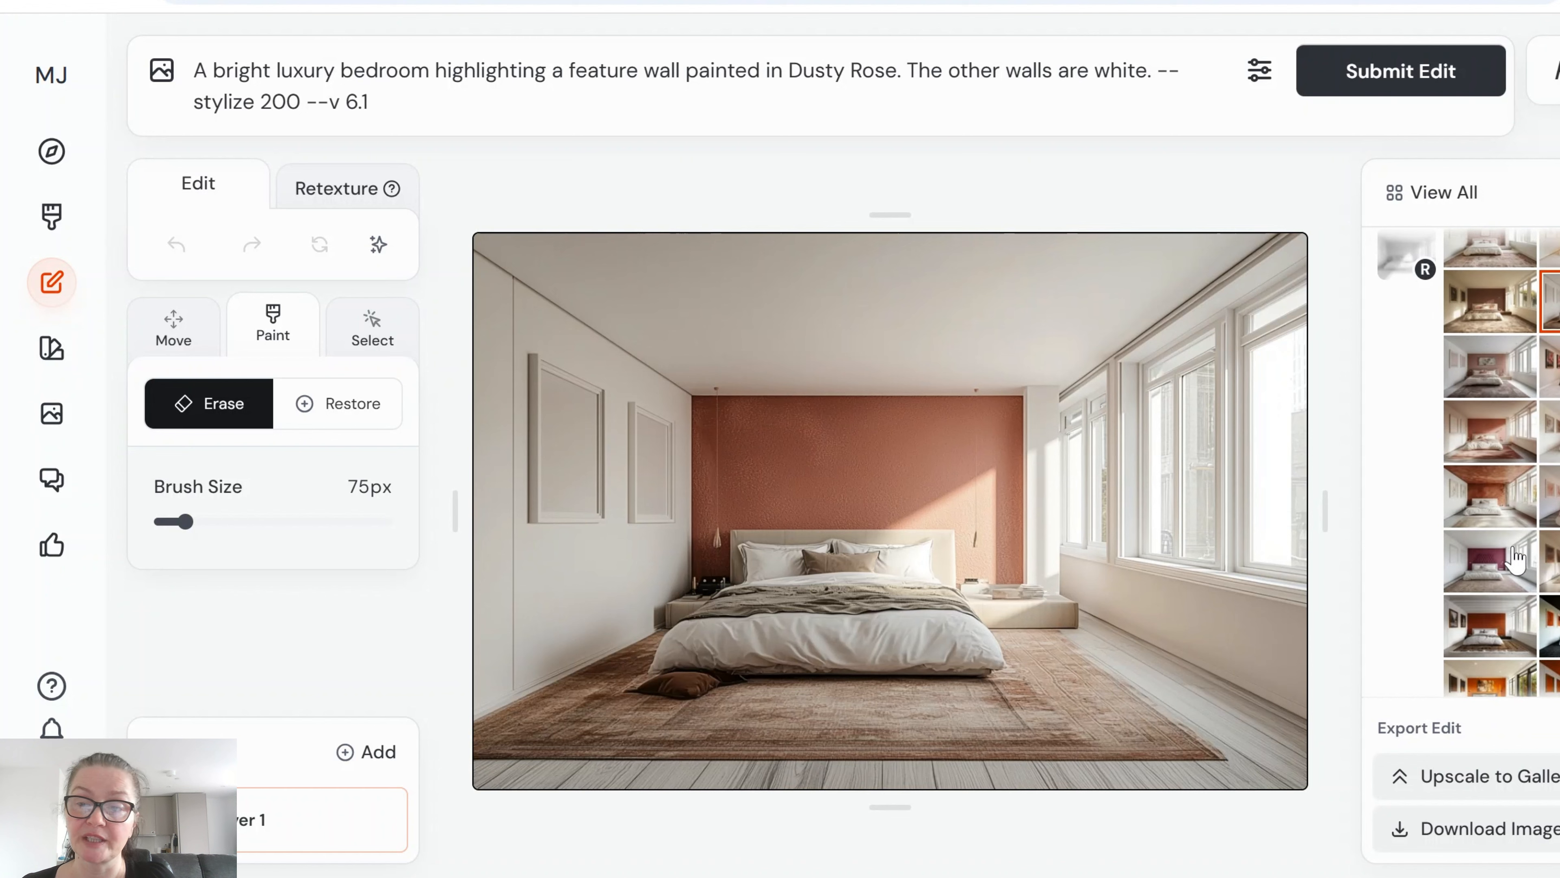
click(1493, 436)
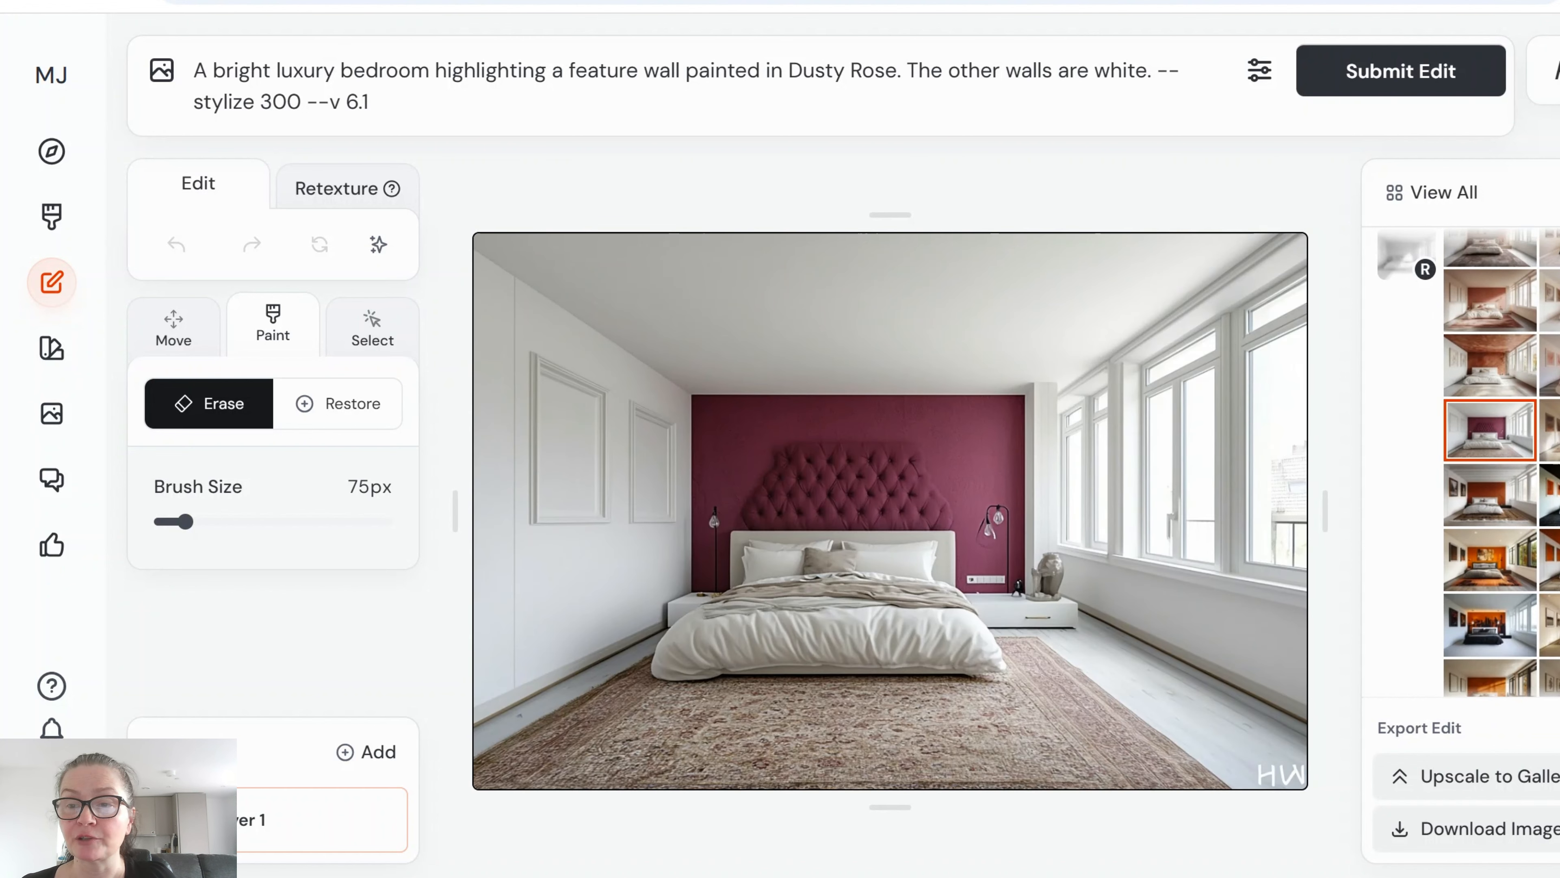
click(1550, 430)
Step: View the Spiced Orange feature wall bedroom variants at stylize 300 and the city skyline mural version at stylize 200
click(1549, 495)
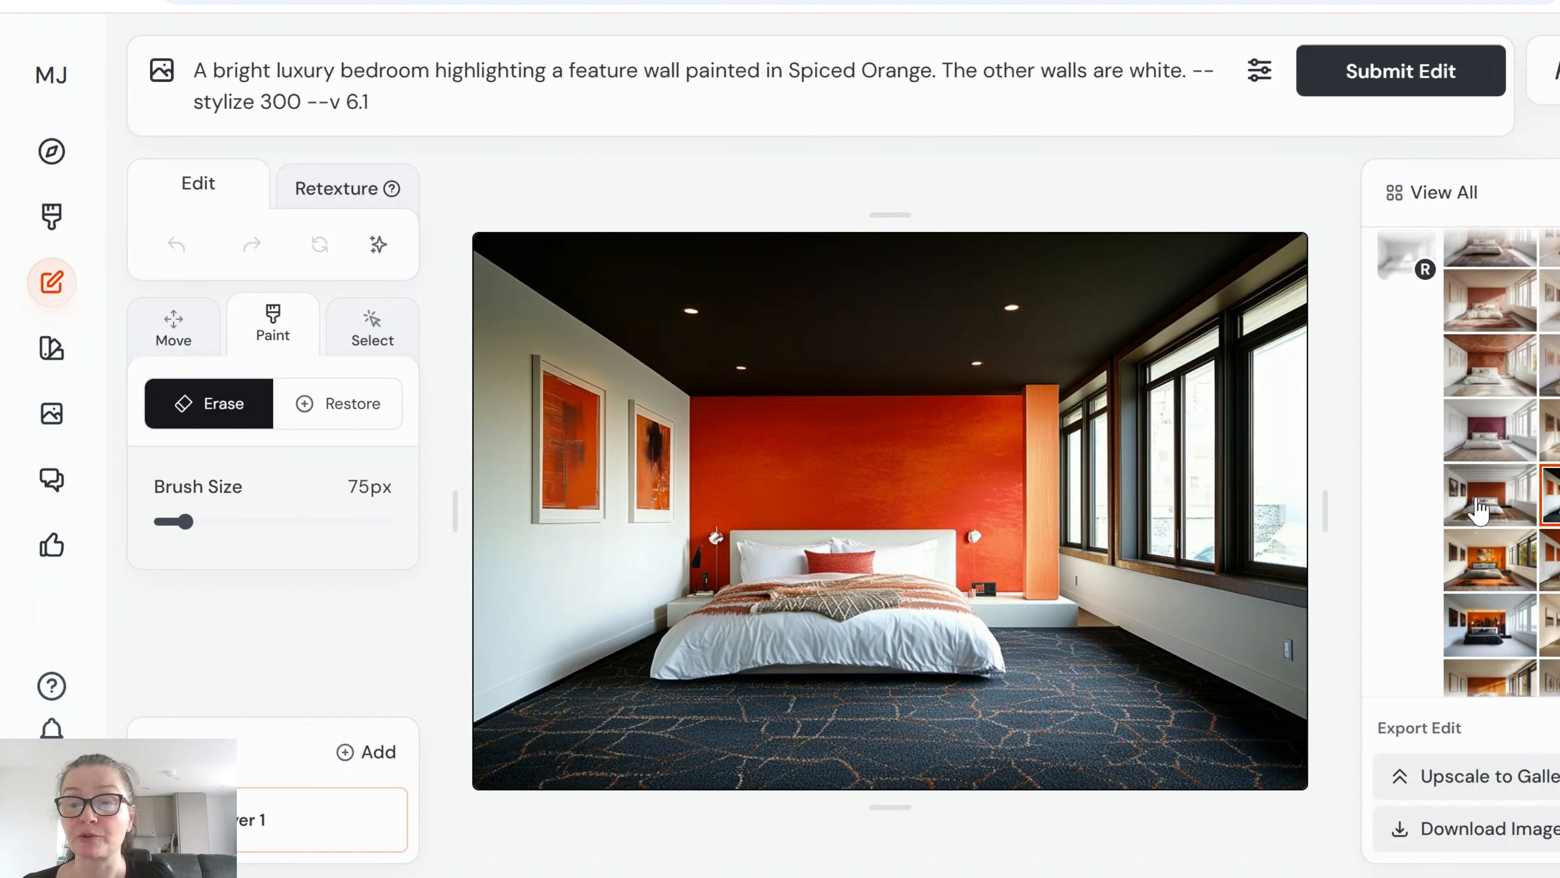
click(1480, 516)
click(1483, 571)
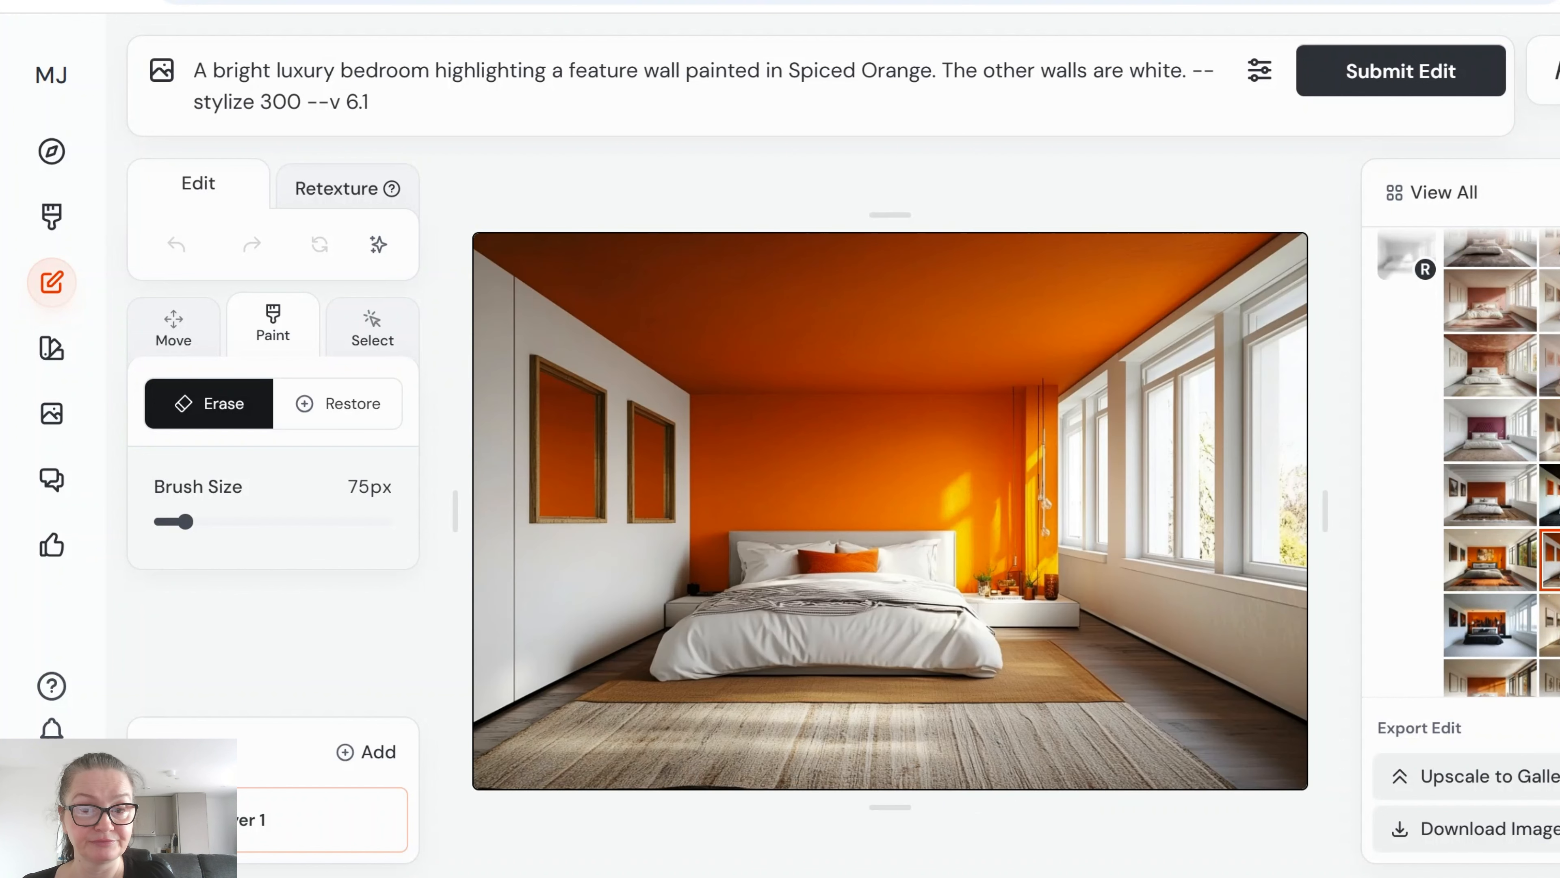
click(1490, 623)
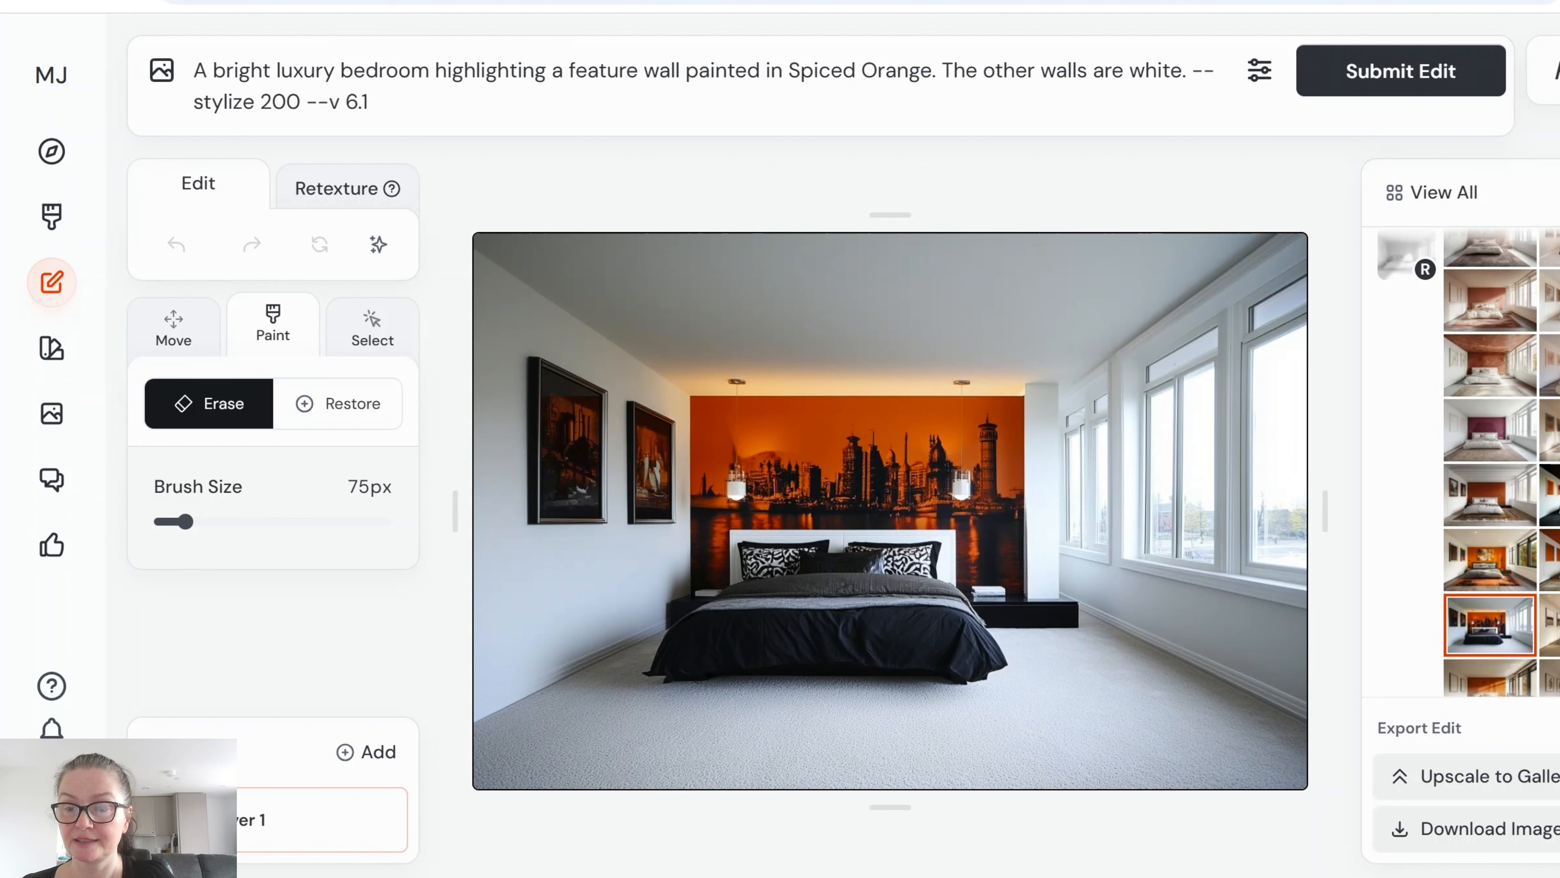
Step: View the Warm Gray feature wall bedroom variants generated at stylize 300 and stylize 200
scroll(1490, 491, down, 4)
click(1479, 511)
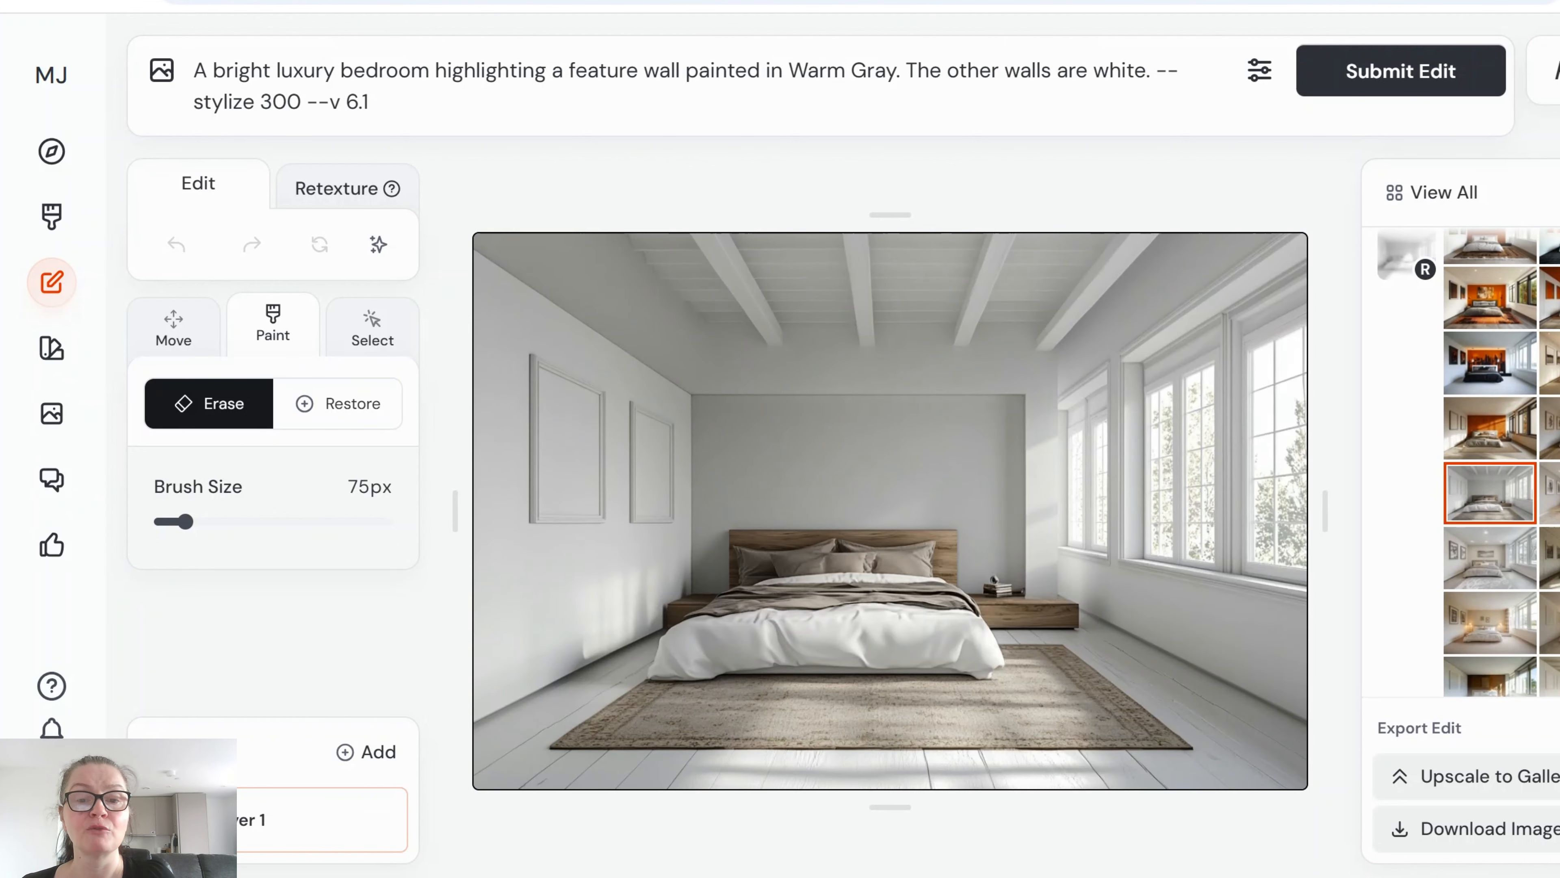
click(1553, 492)
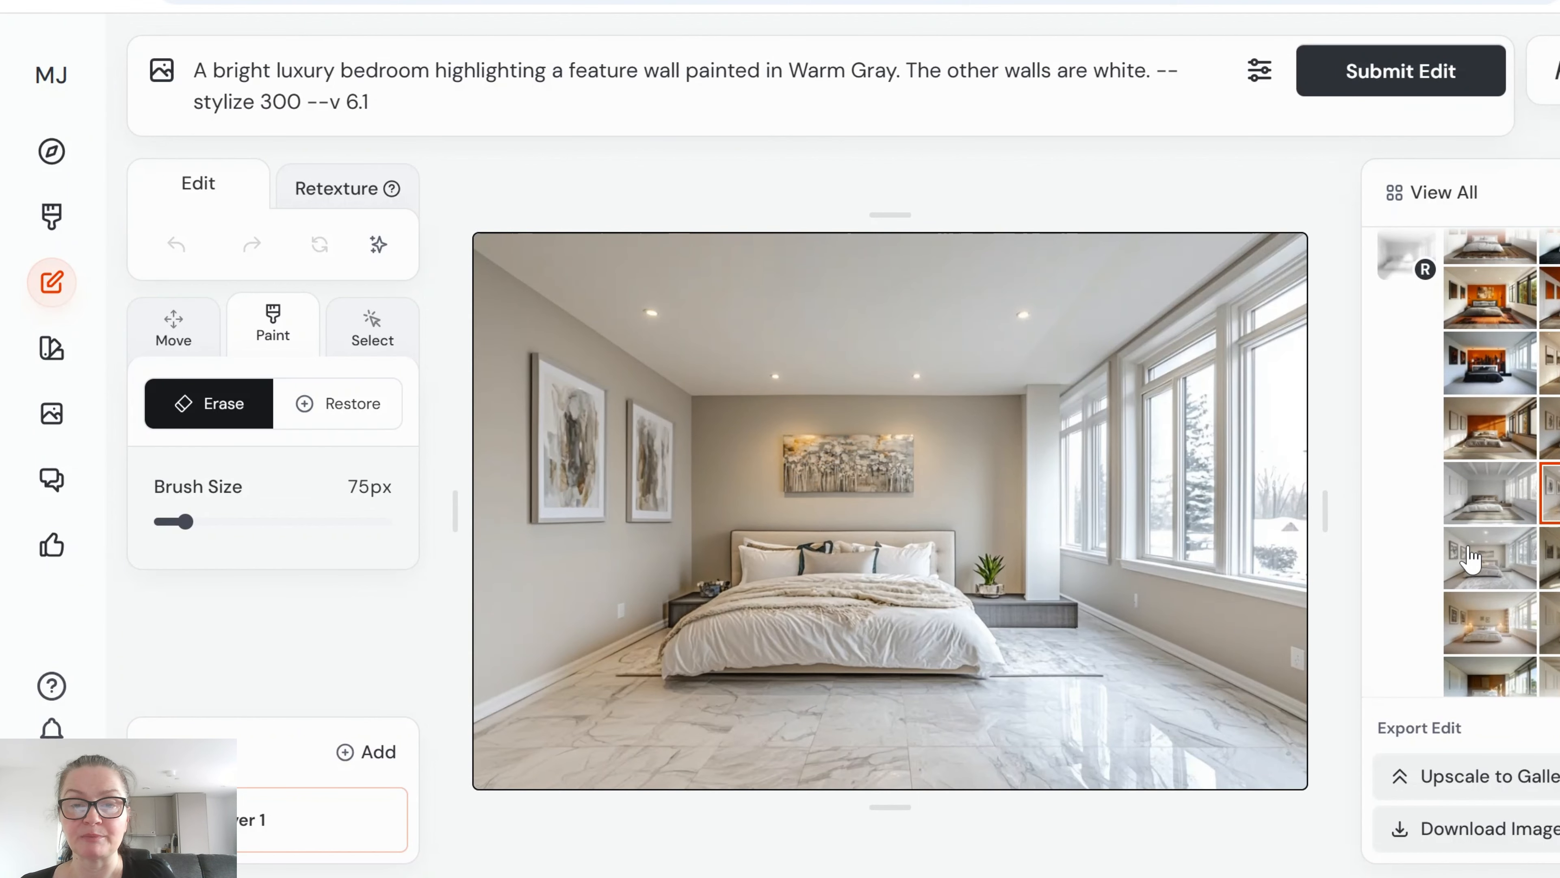
click(1461, 559)
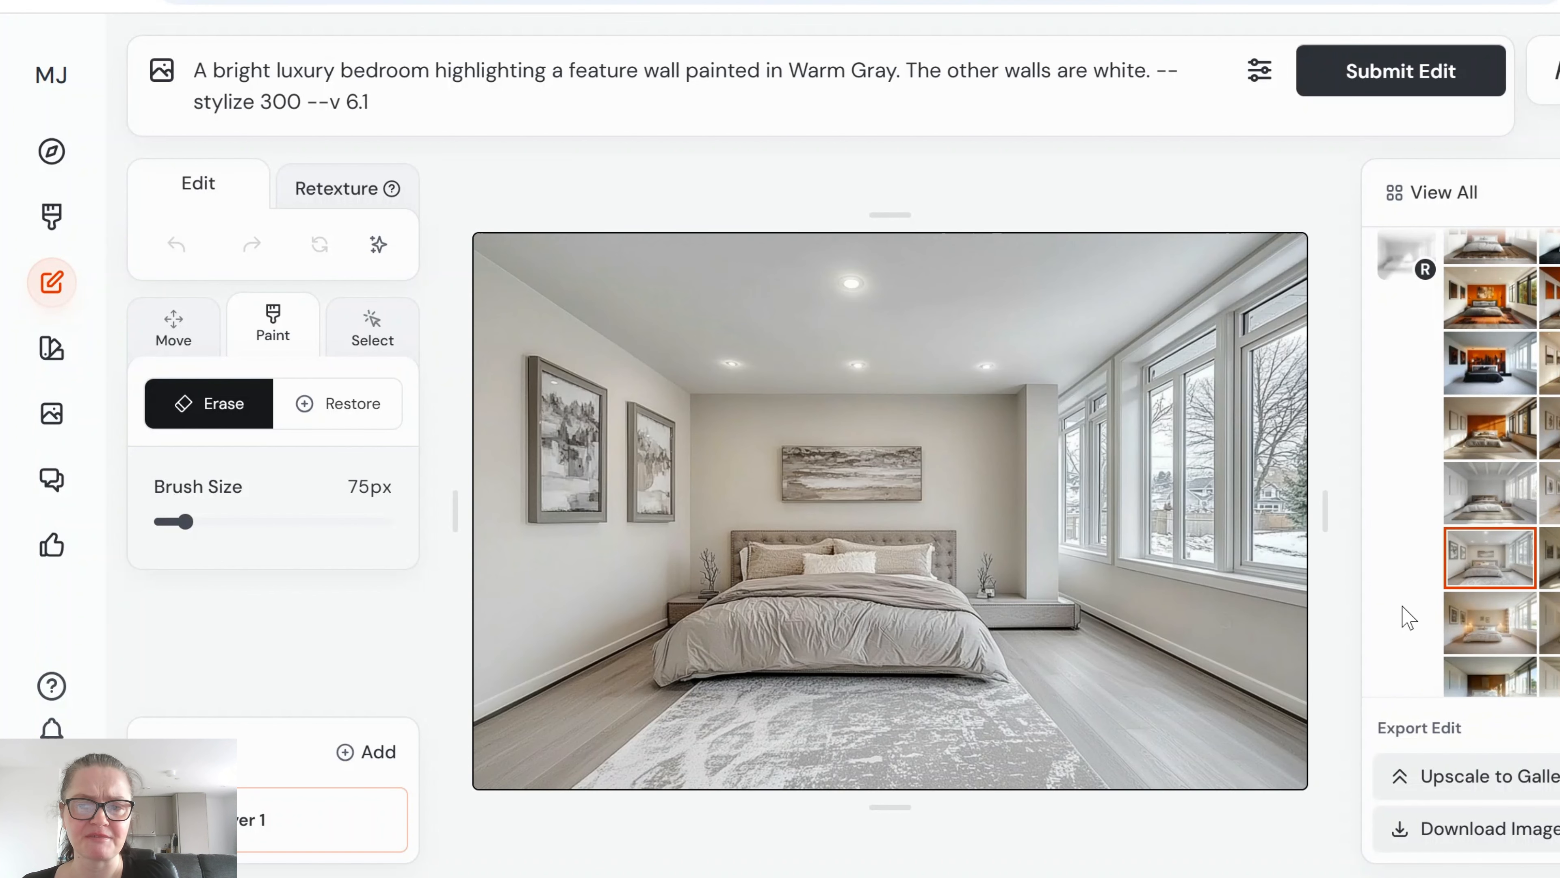
click(1494, 630)
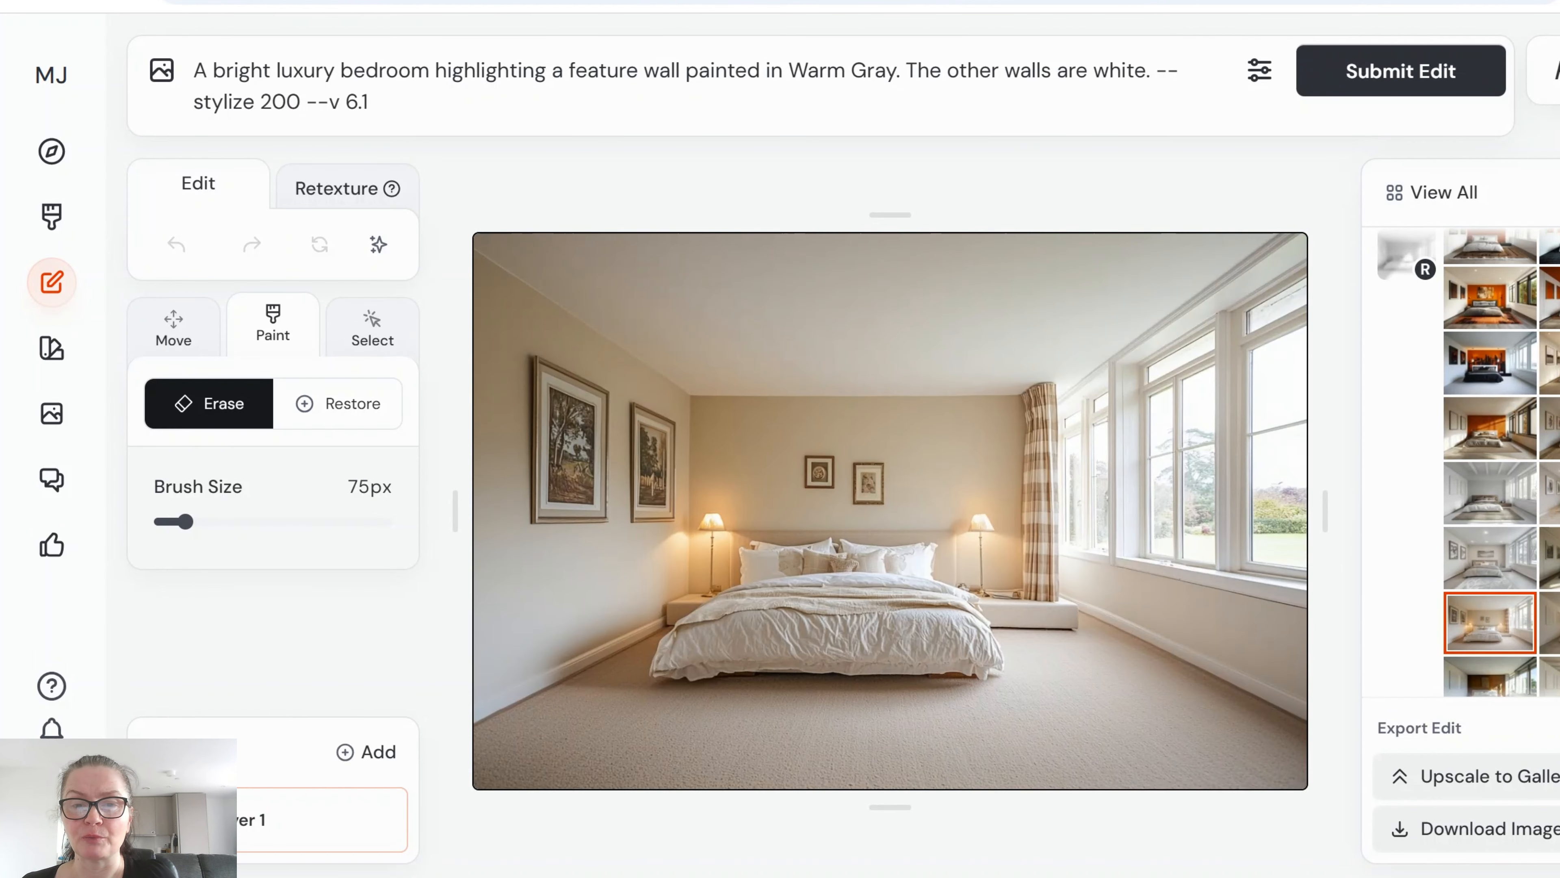
scroll(1515, 553, down, 4)
click(1490, 438)
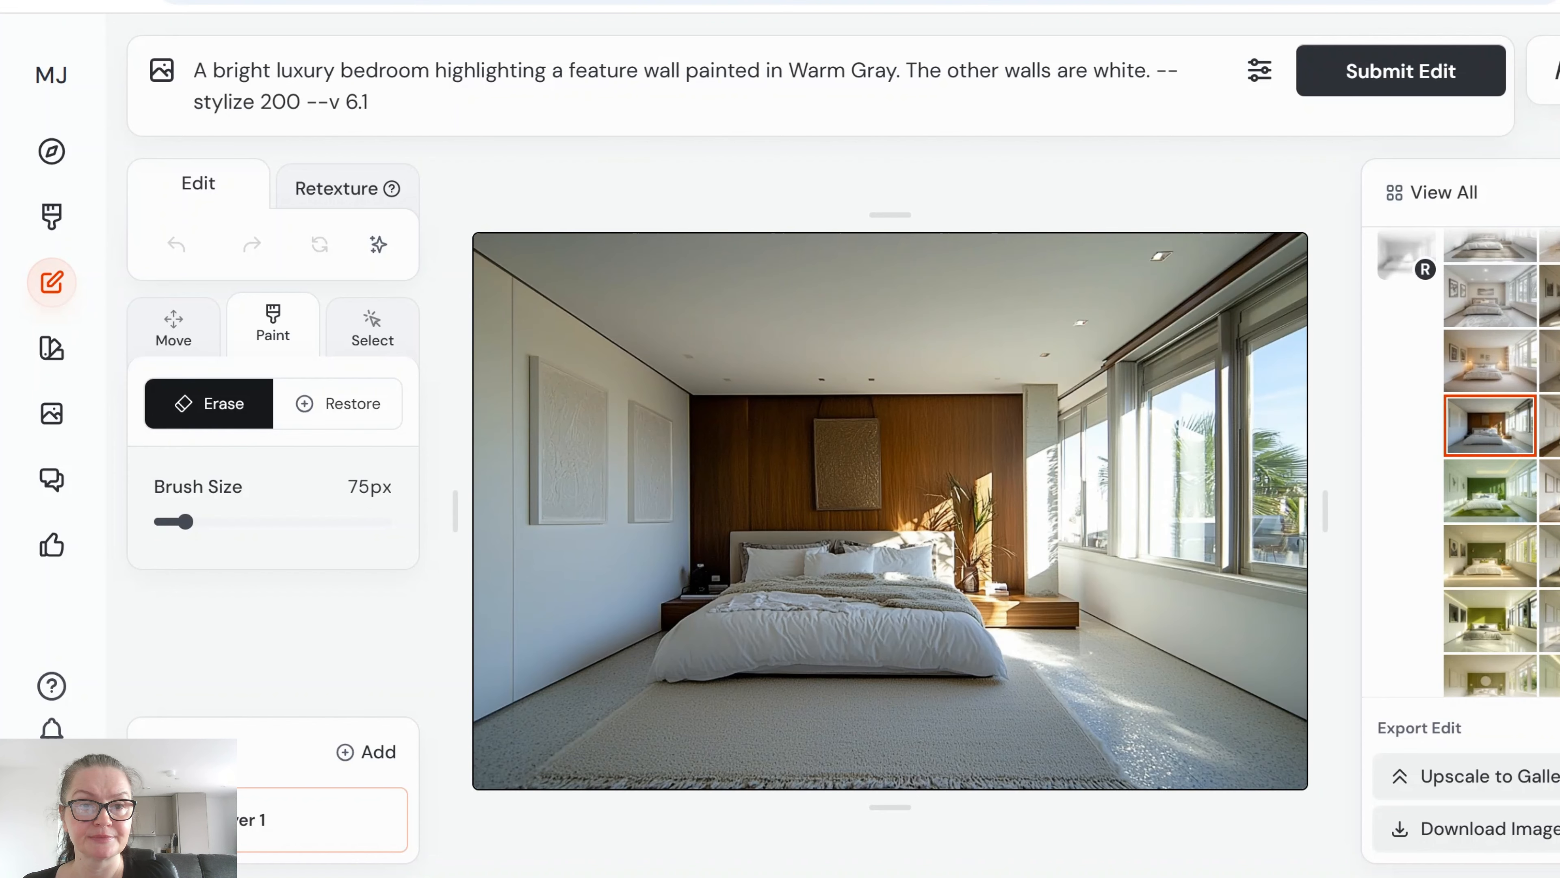
Step: View the four Olive Green feature wall bedroom variants generated at stylize 200
click(1492, 504)
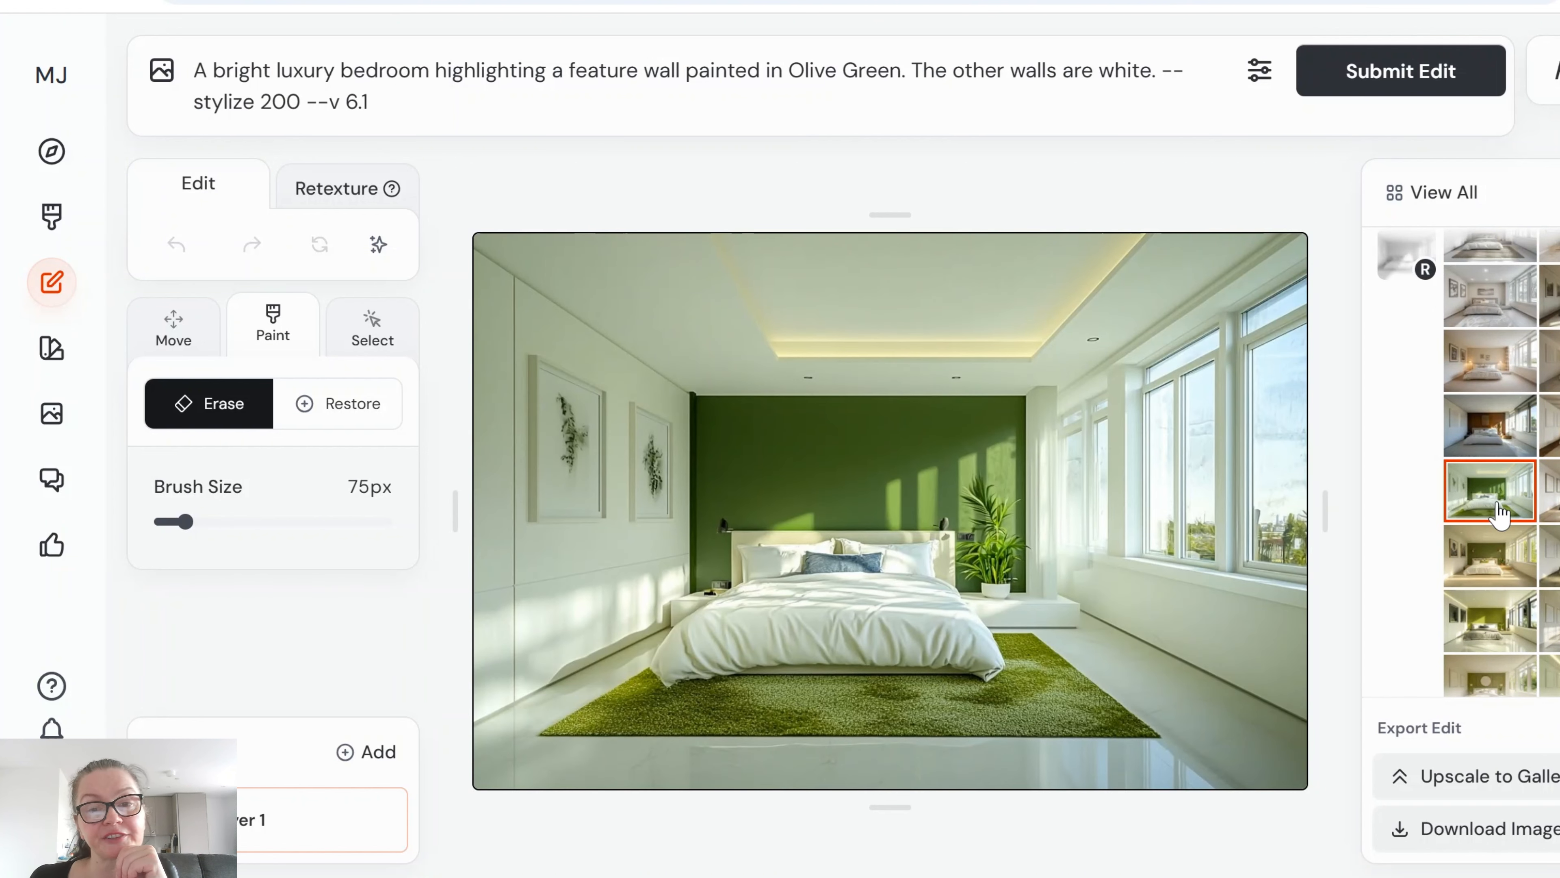
click(1551, 504)
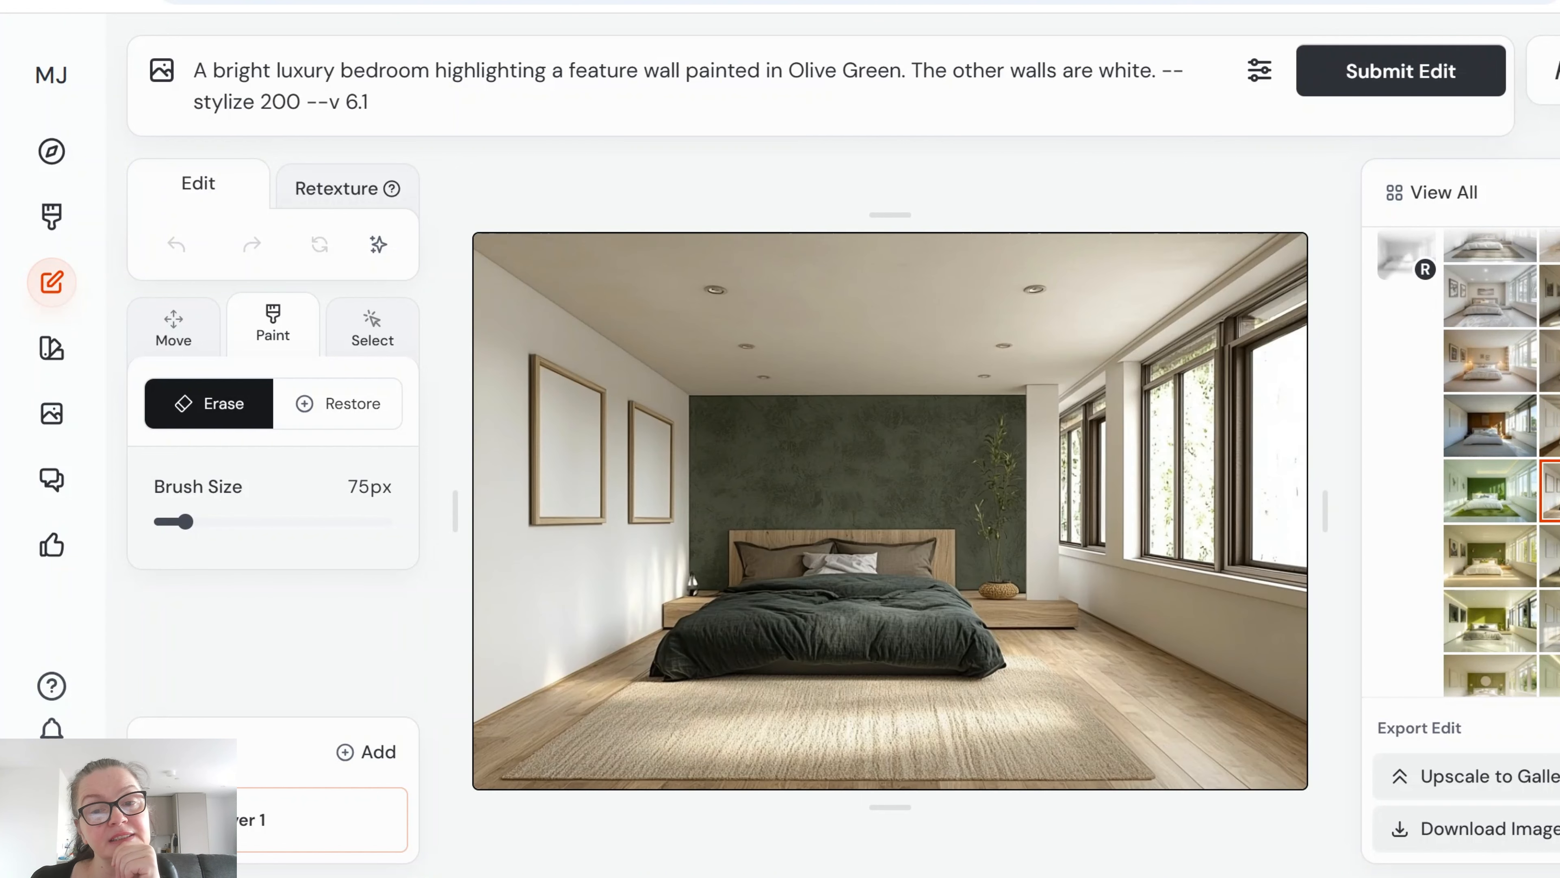
click(1489, 556)
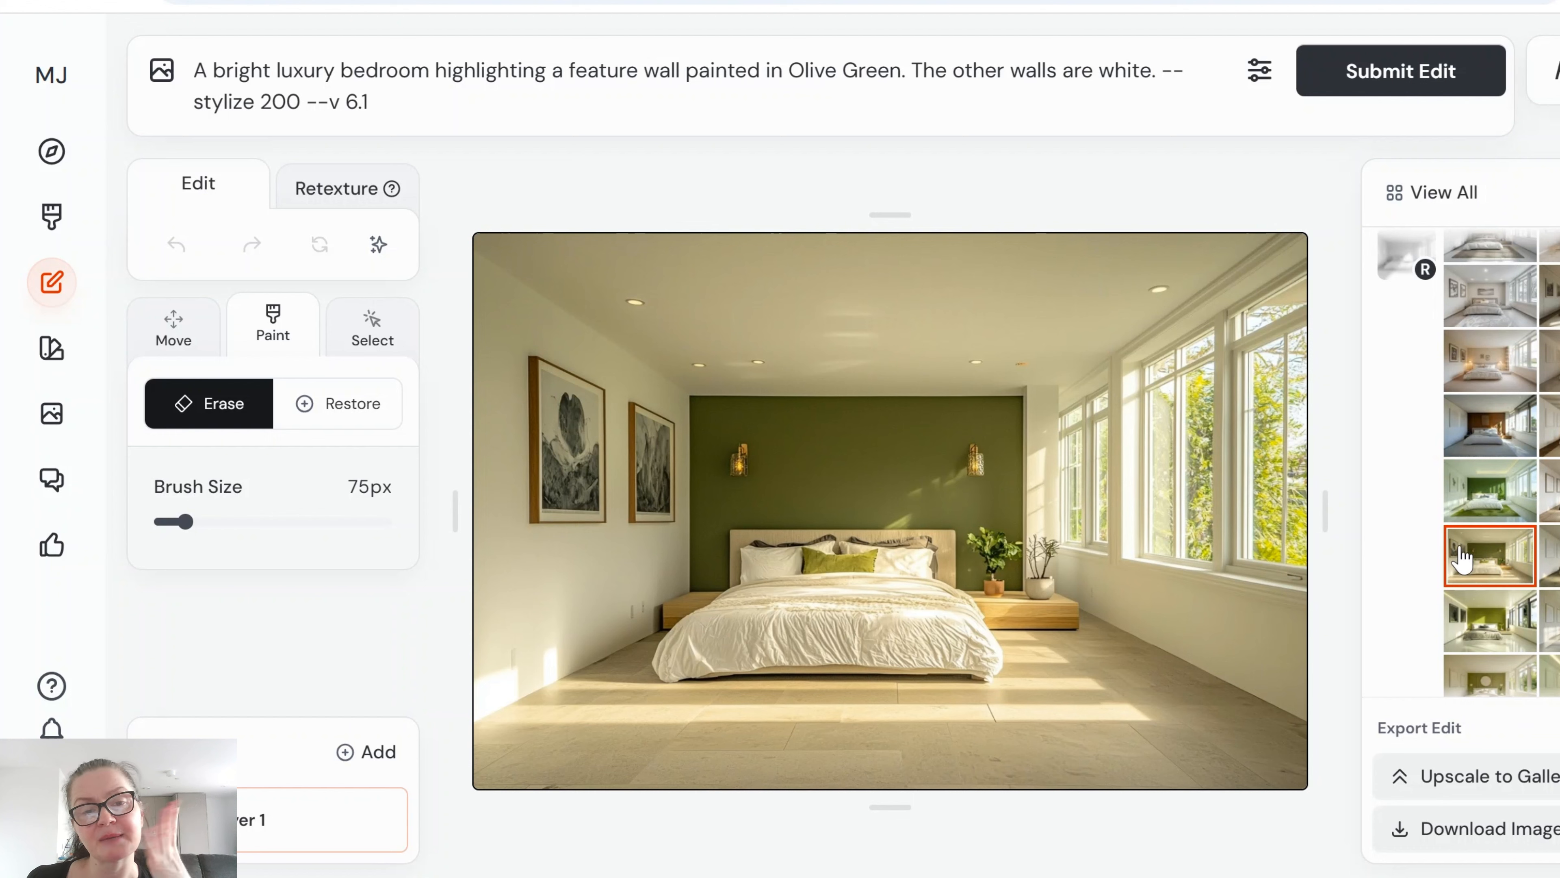
click(1551, 556)
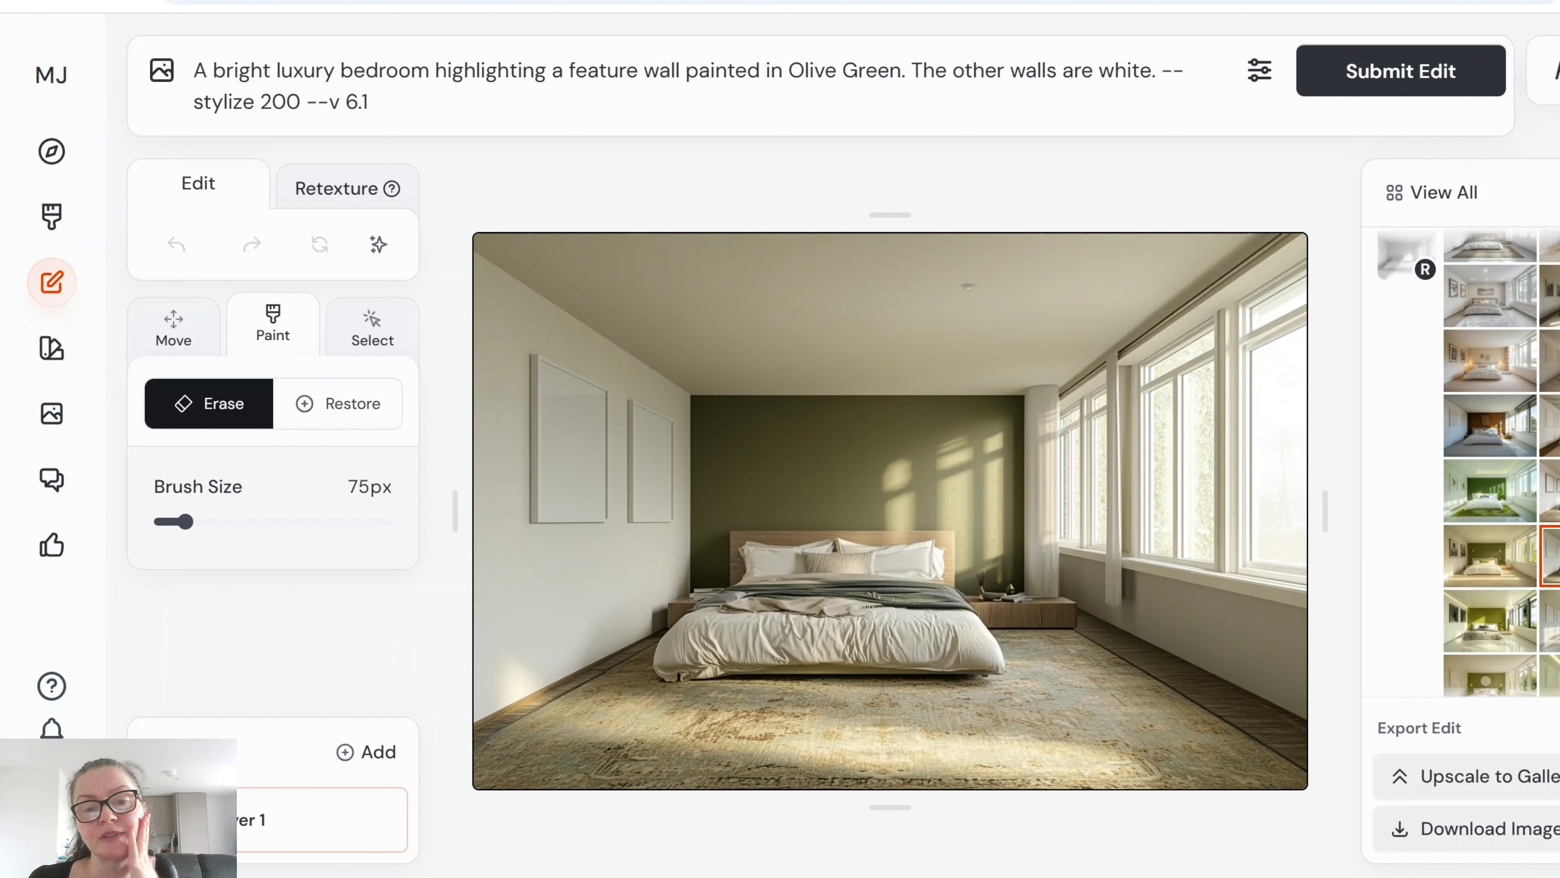
Step: View the four Olive Green feature wall bedroom variants generated at stylize 300
click(1484, 627)
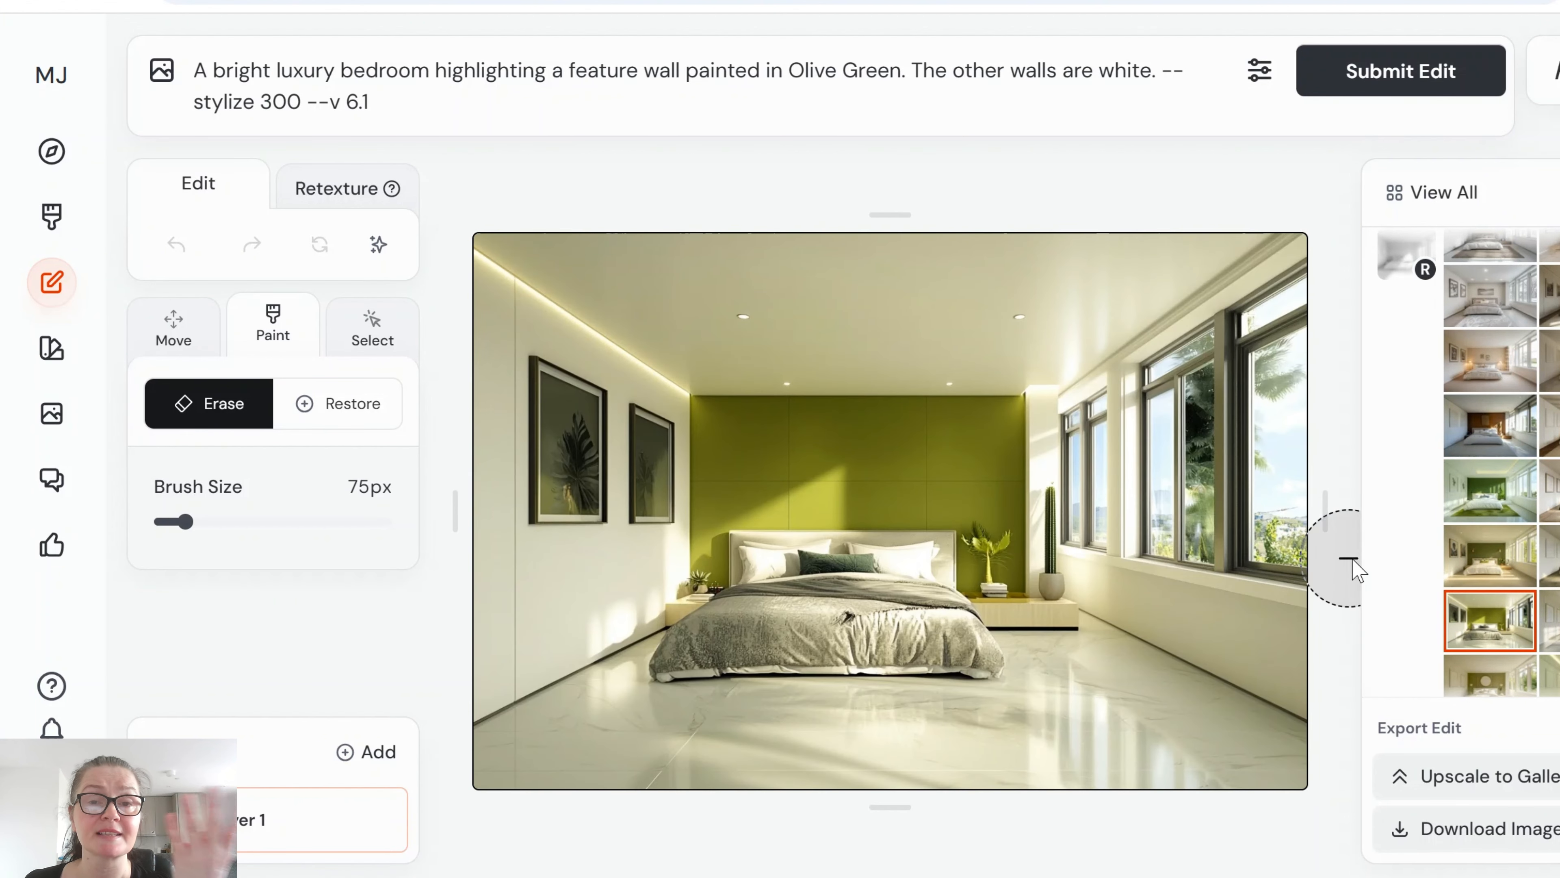
scroll(1061, 571, down, 3)
scroll(1506, 538, down, 2)
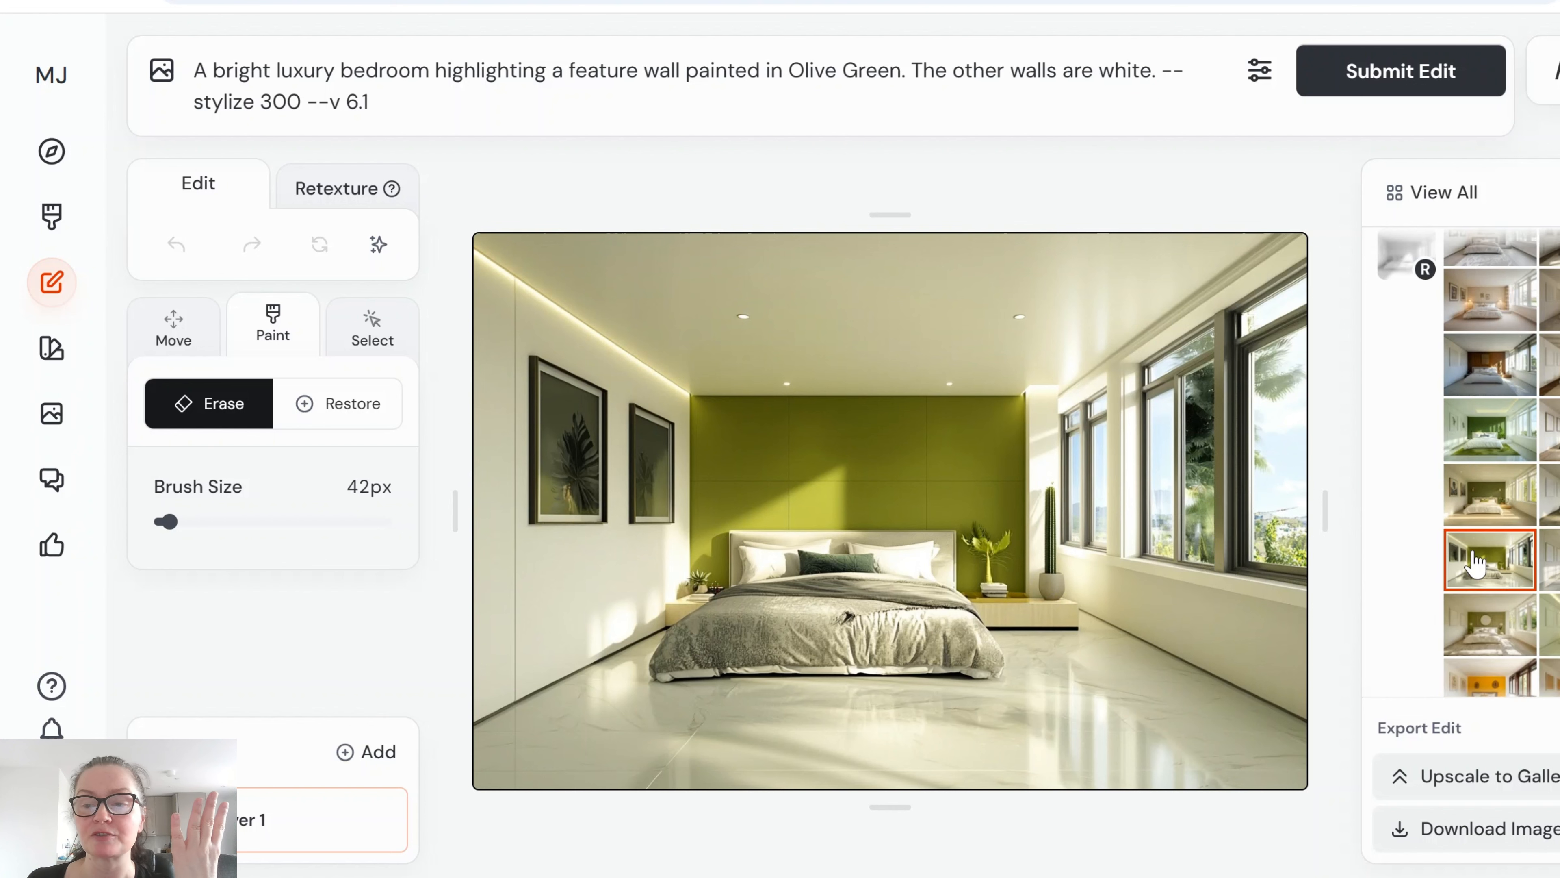
click(1549, 490)
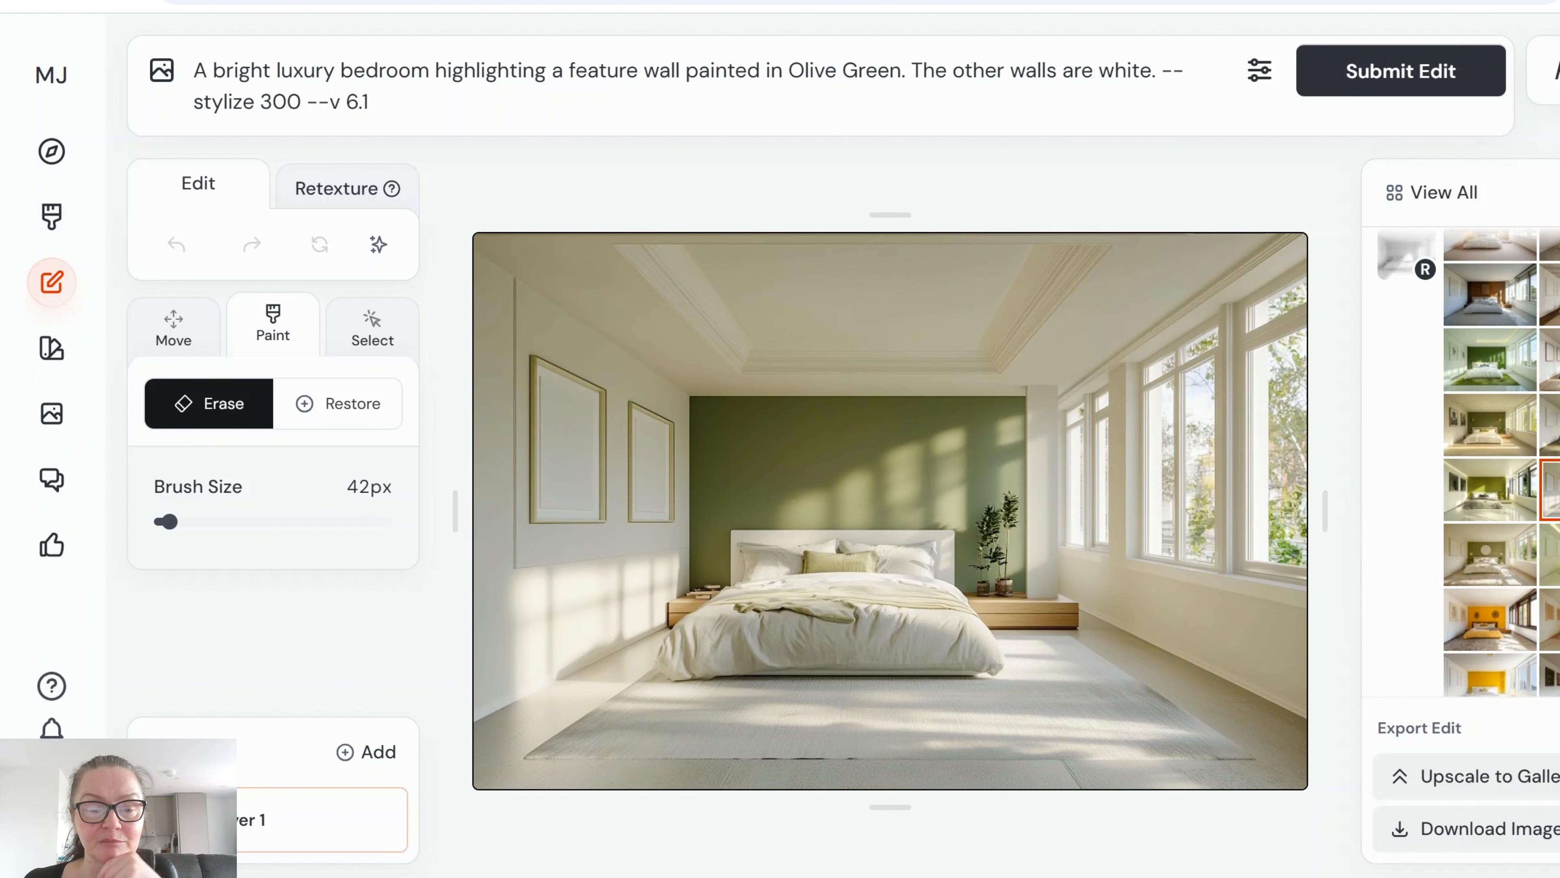
click(1478, 572)
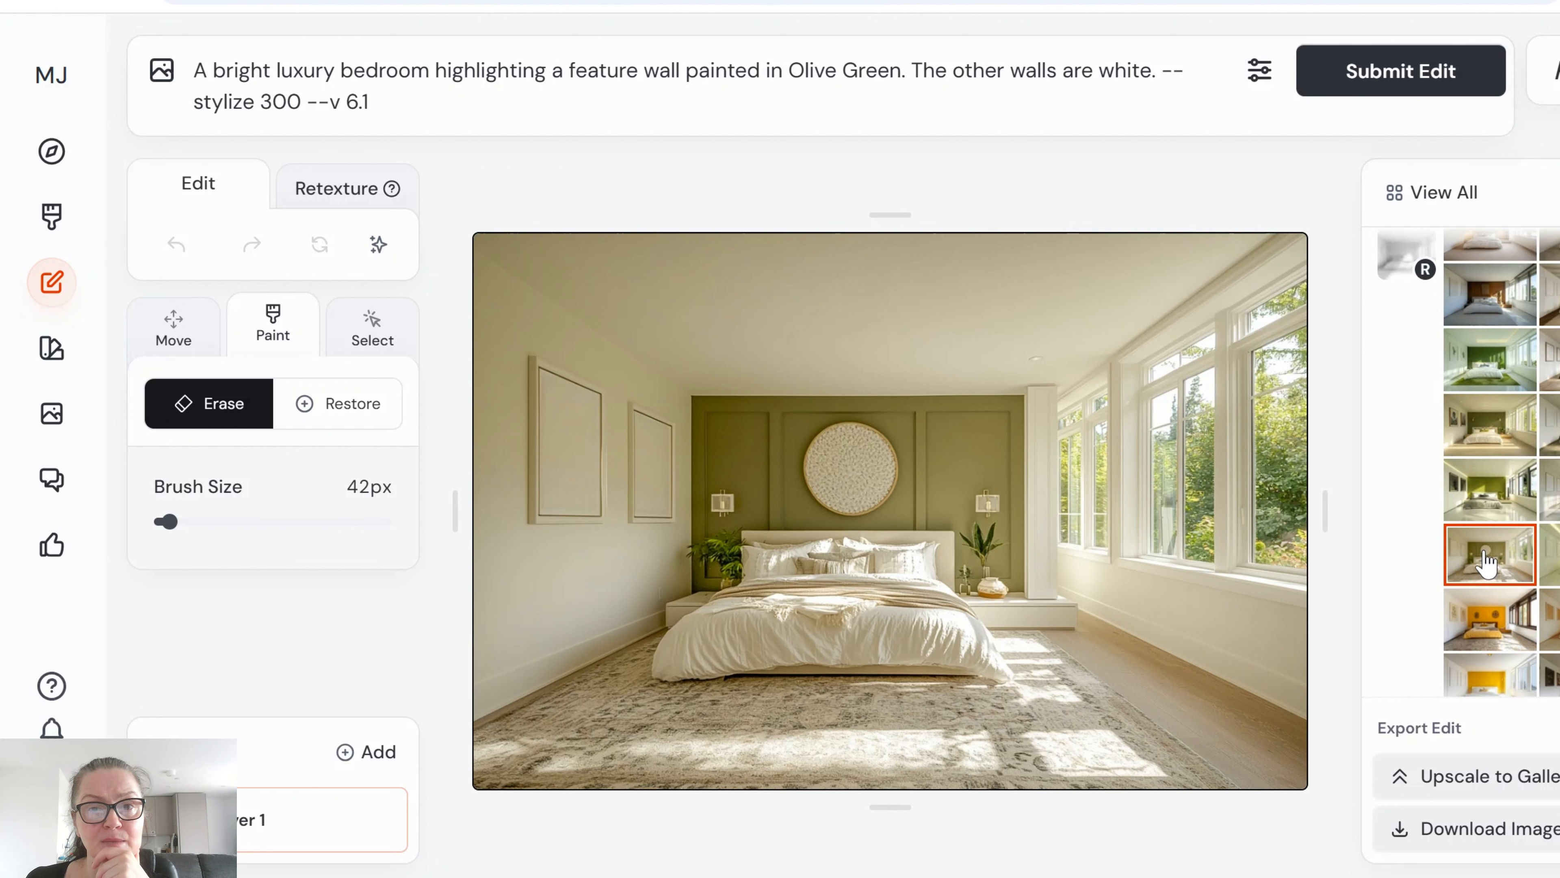
click(1550, 550)
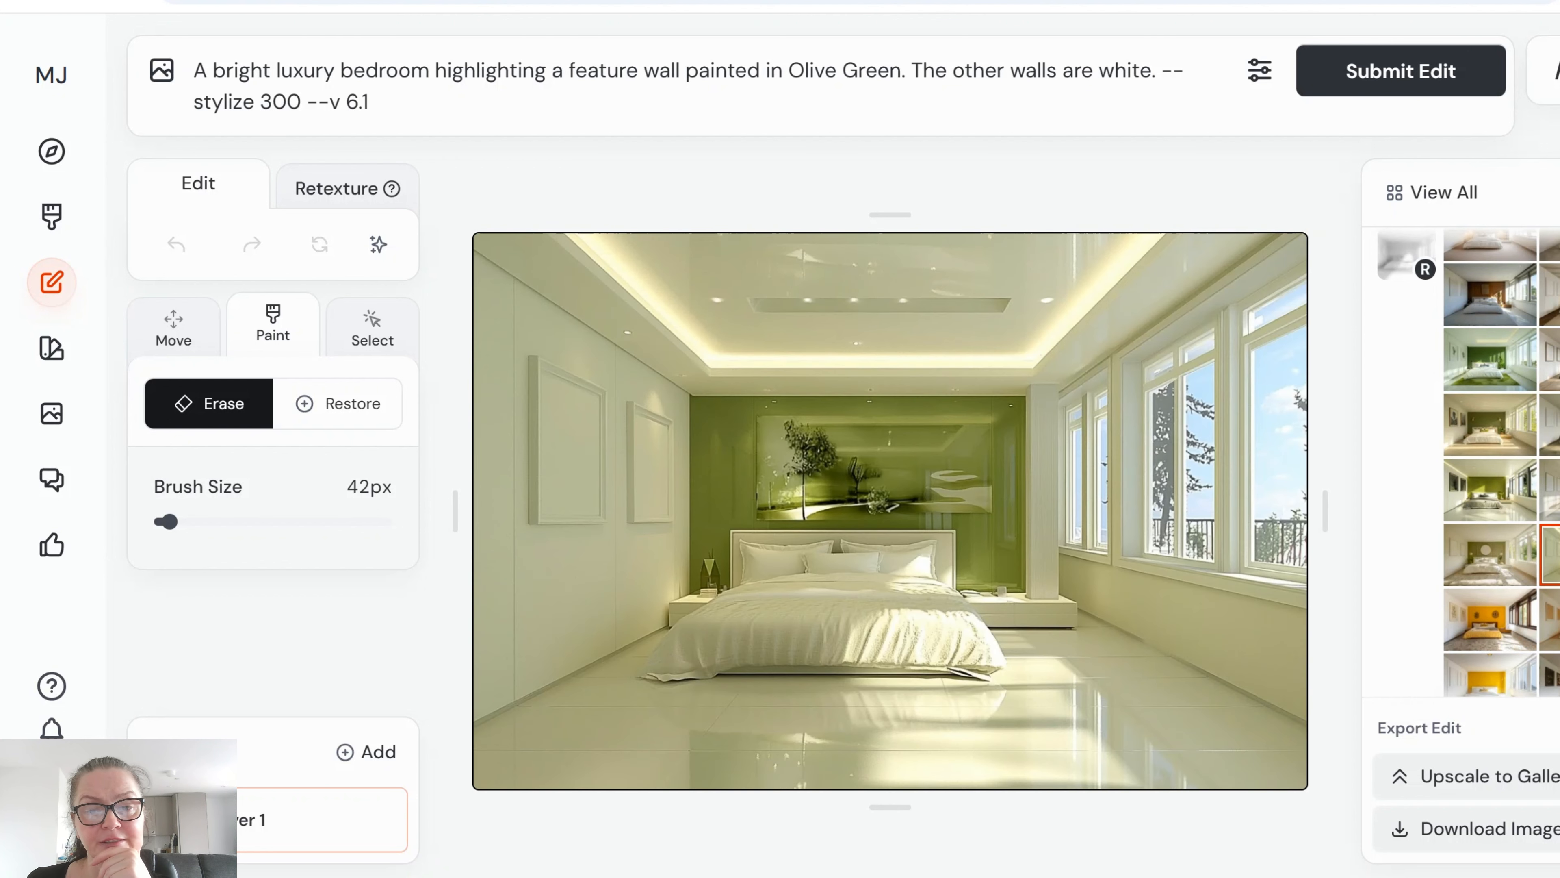
Step: View the Mustard Yellow feature wall bedroom variants at stylize 200 and open the stylize 300 version
click(1490, 630)
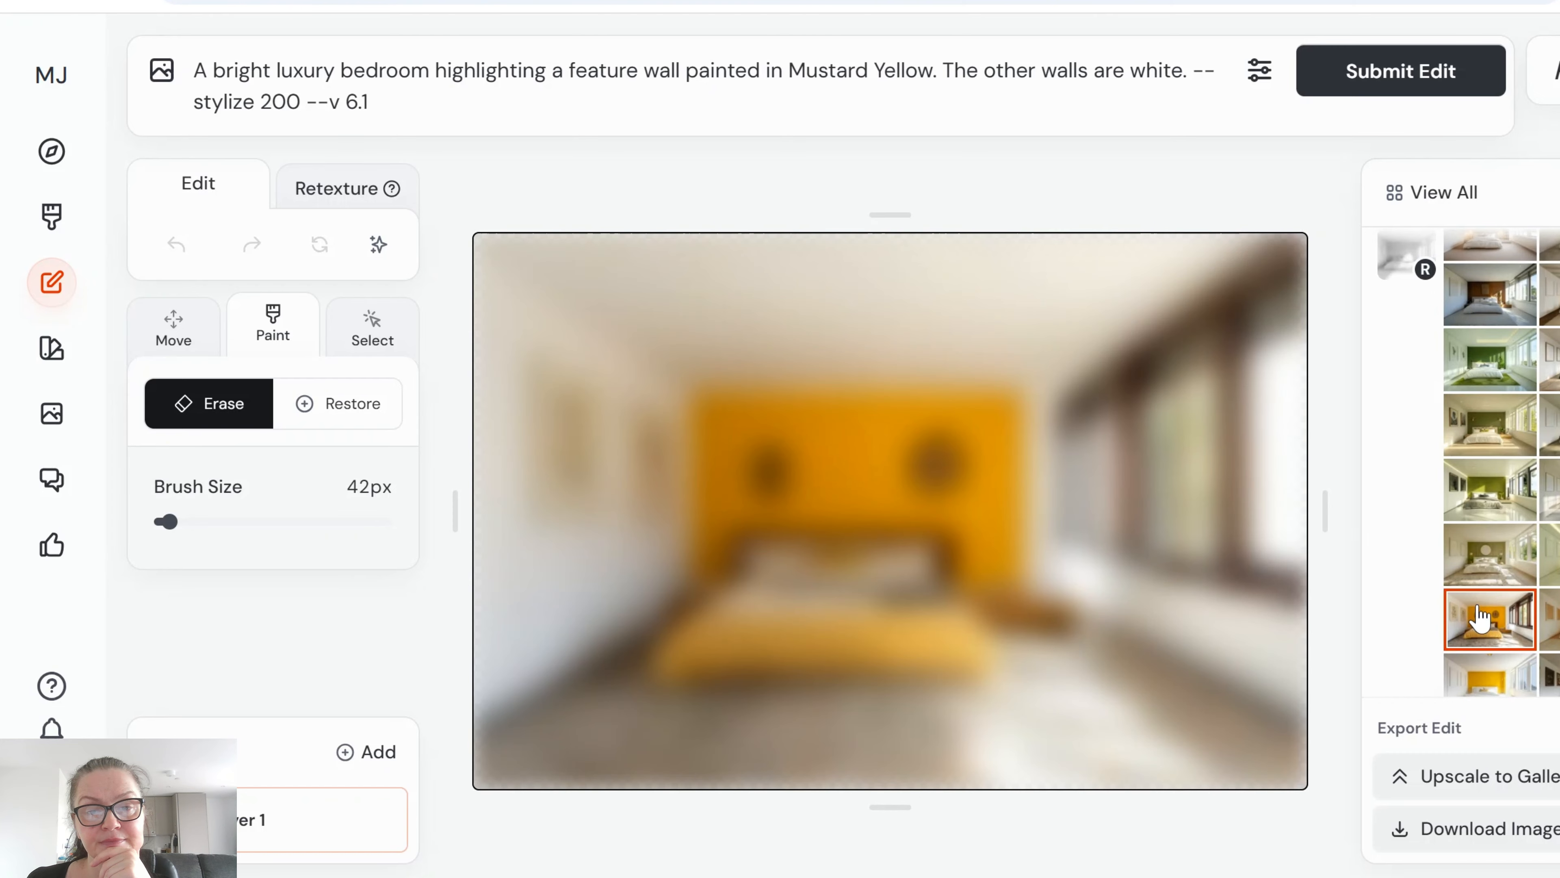
scroll(1480, 563, down, 2)
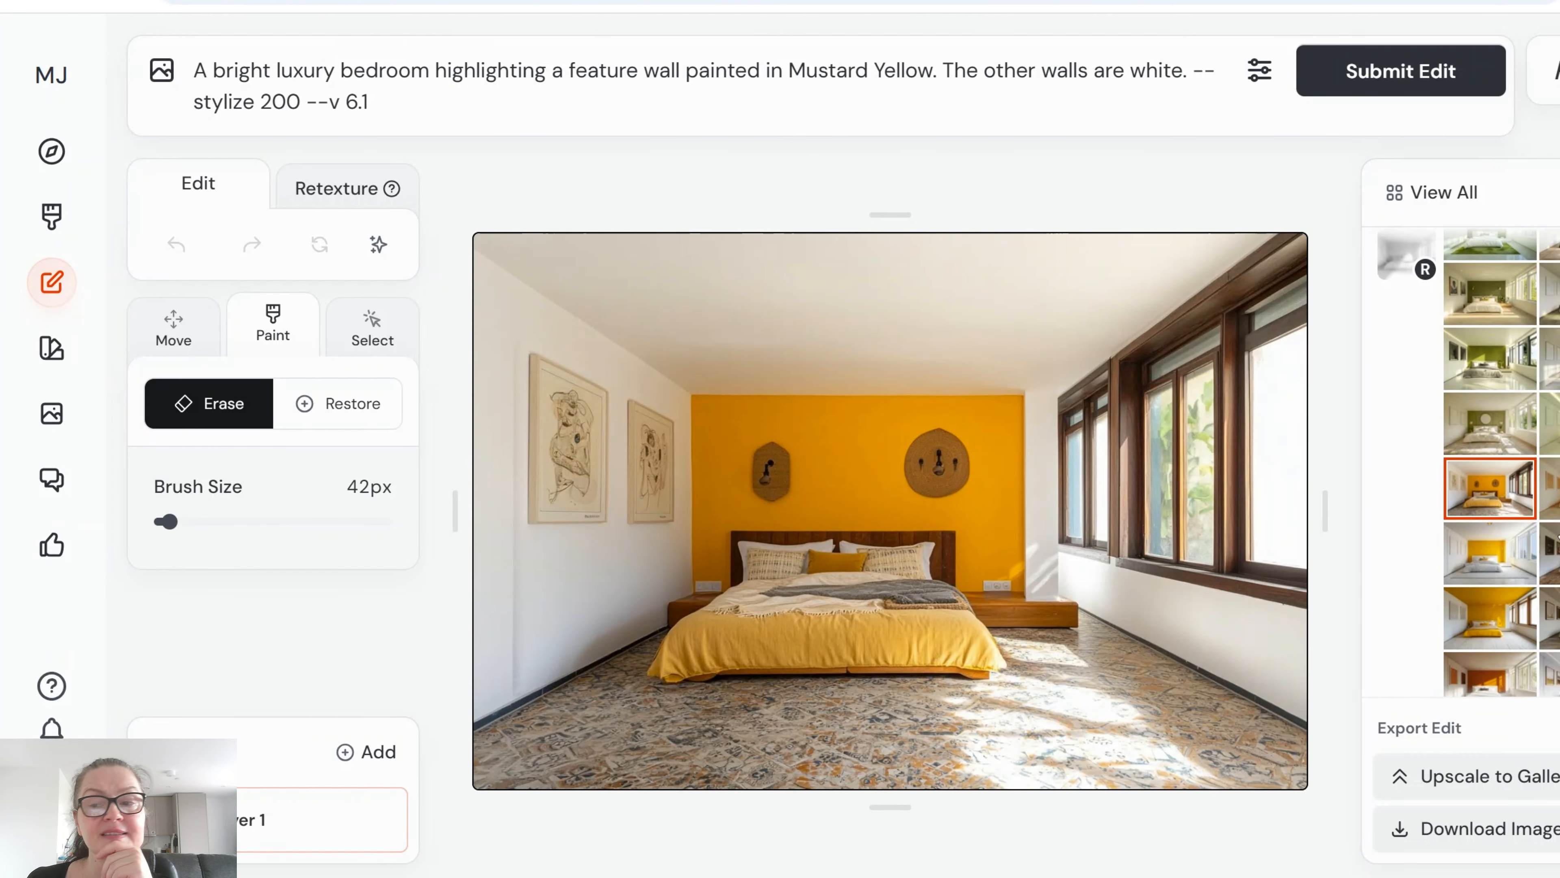
click(1551, 489)
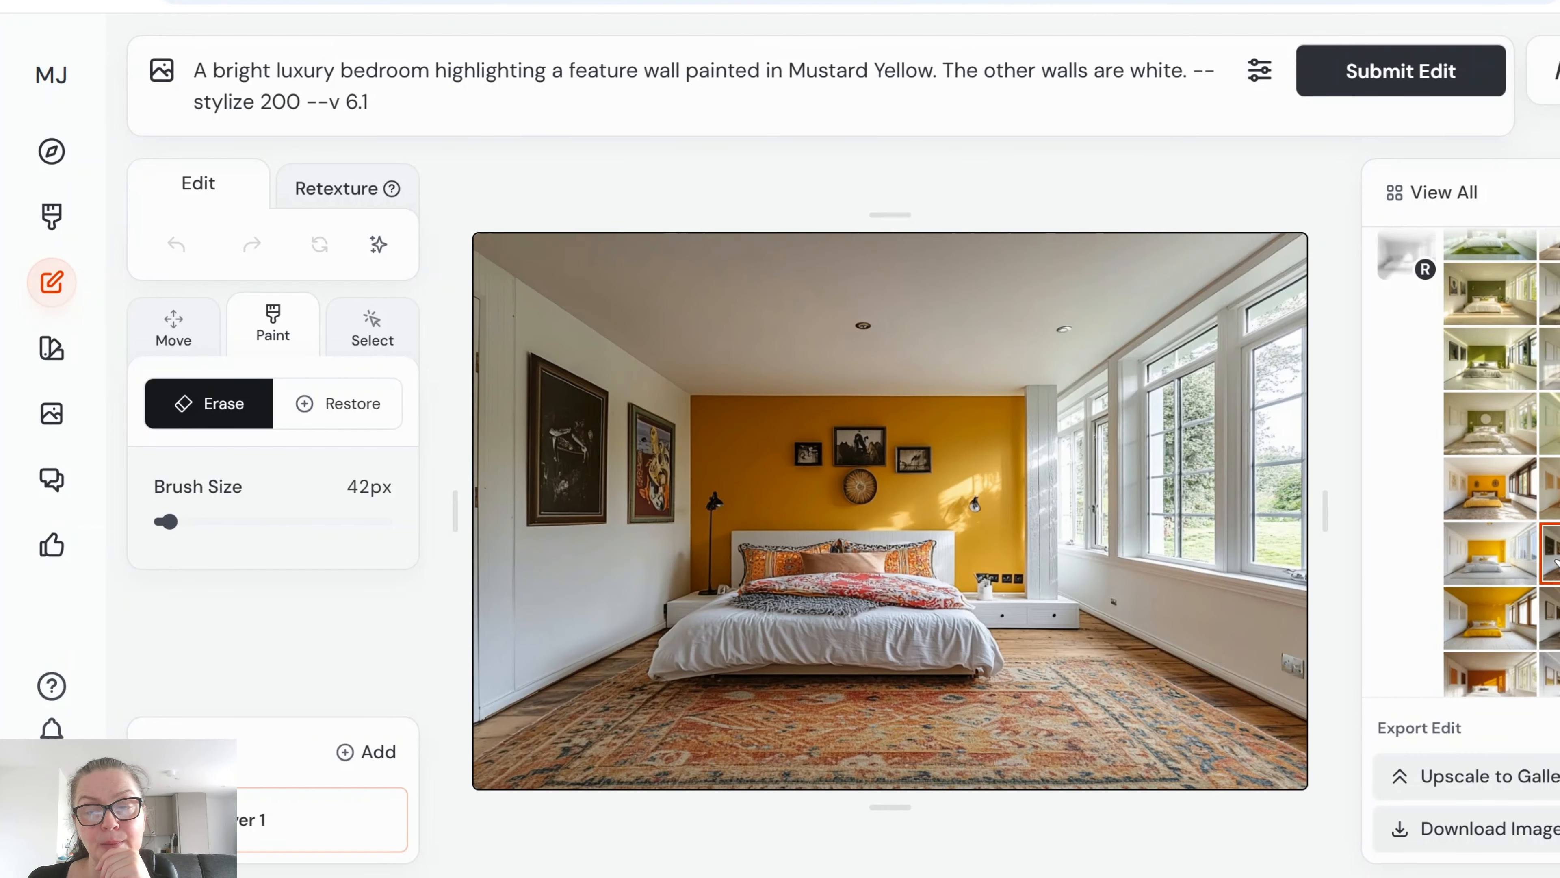
click(1499, 553)
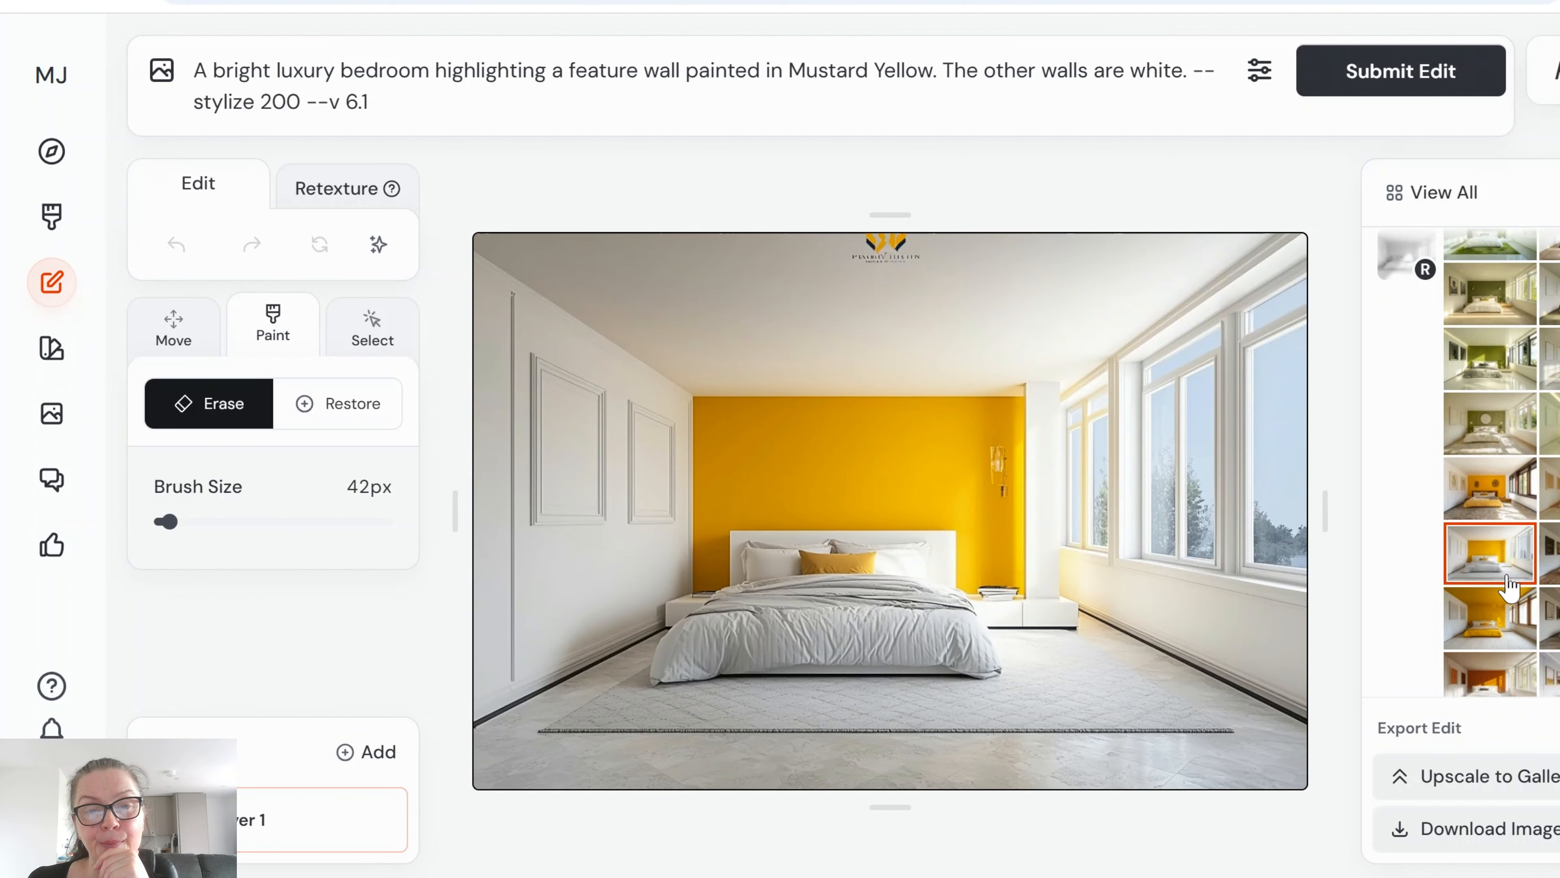
click(1487, 627)
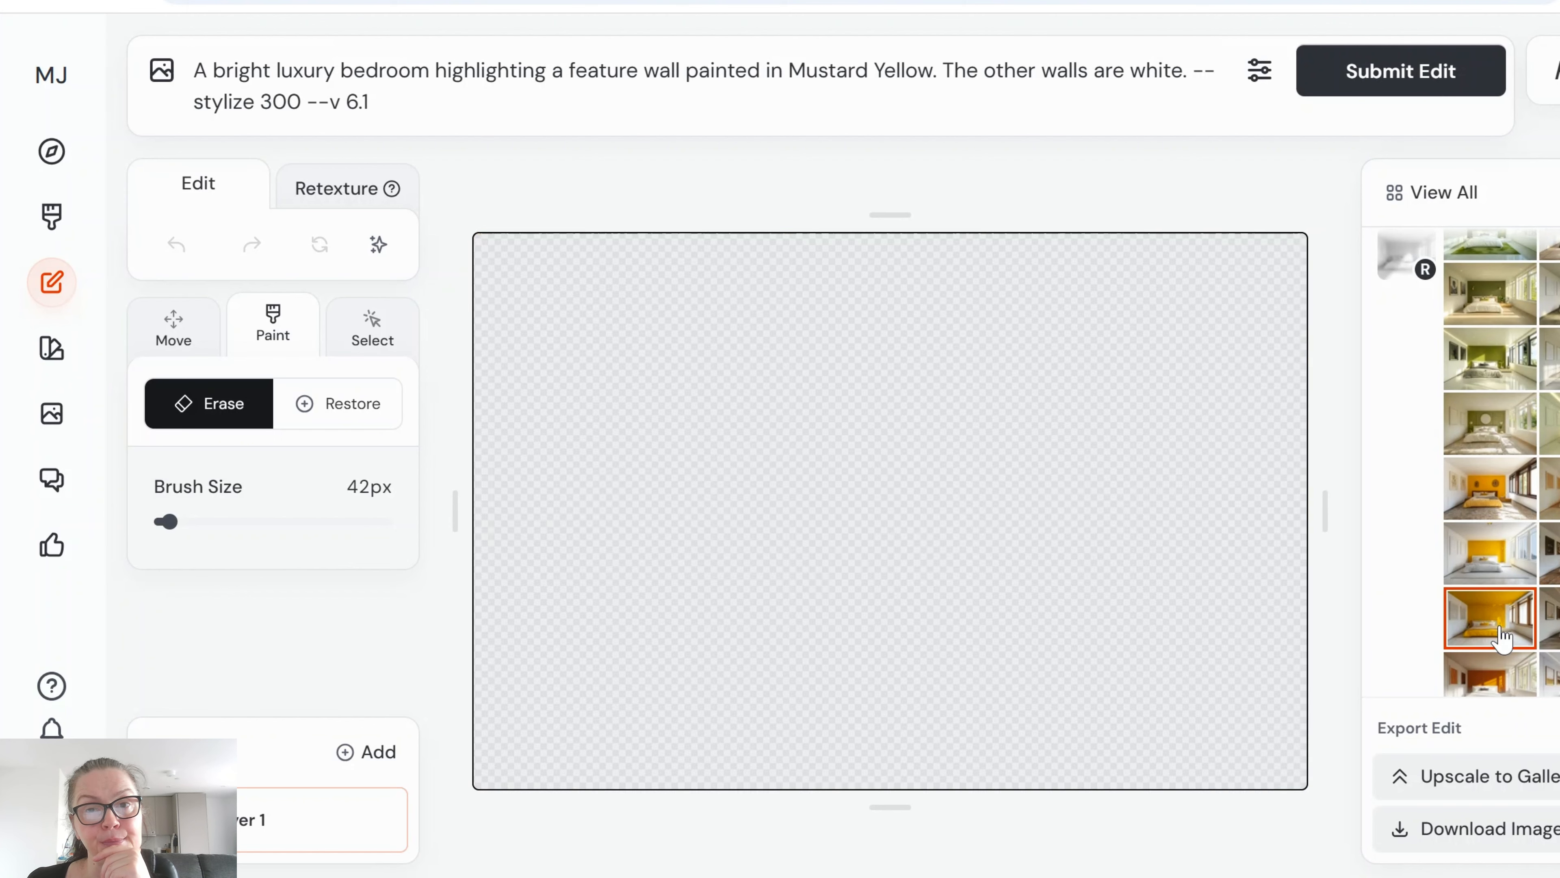
Step: View the Terracotta feature wall bedroom variants generated at stylize 300
scroll(1489, 492, down, 4)
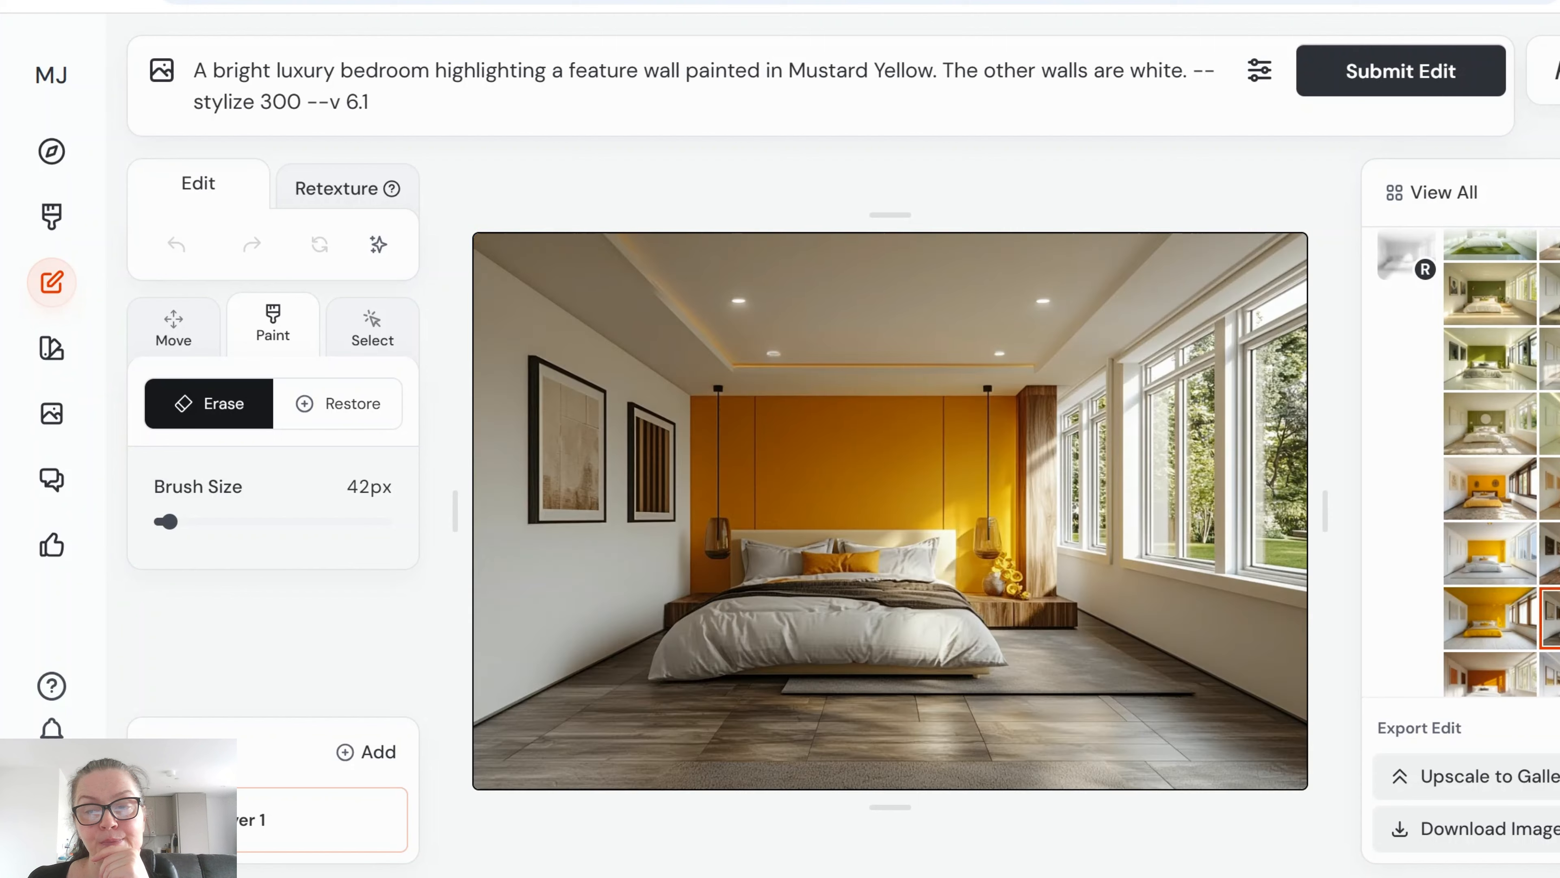
click(1490, 495)
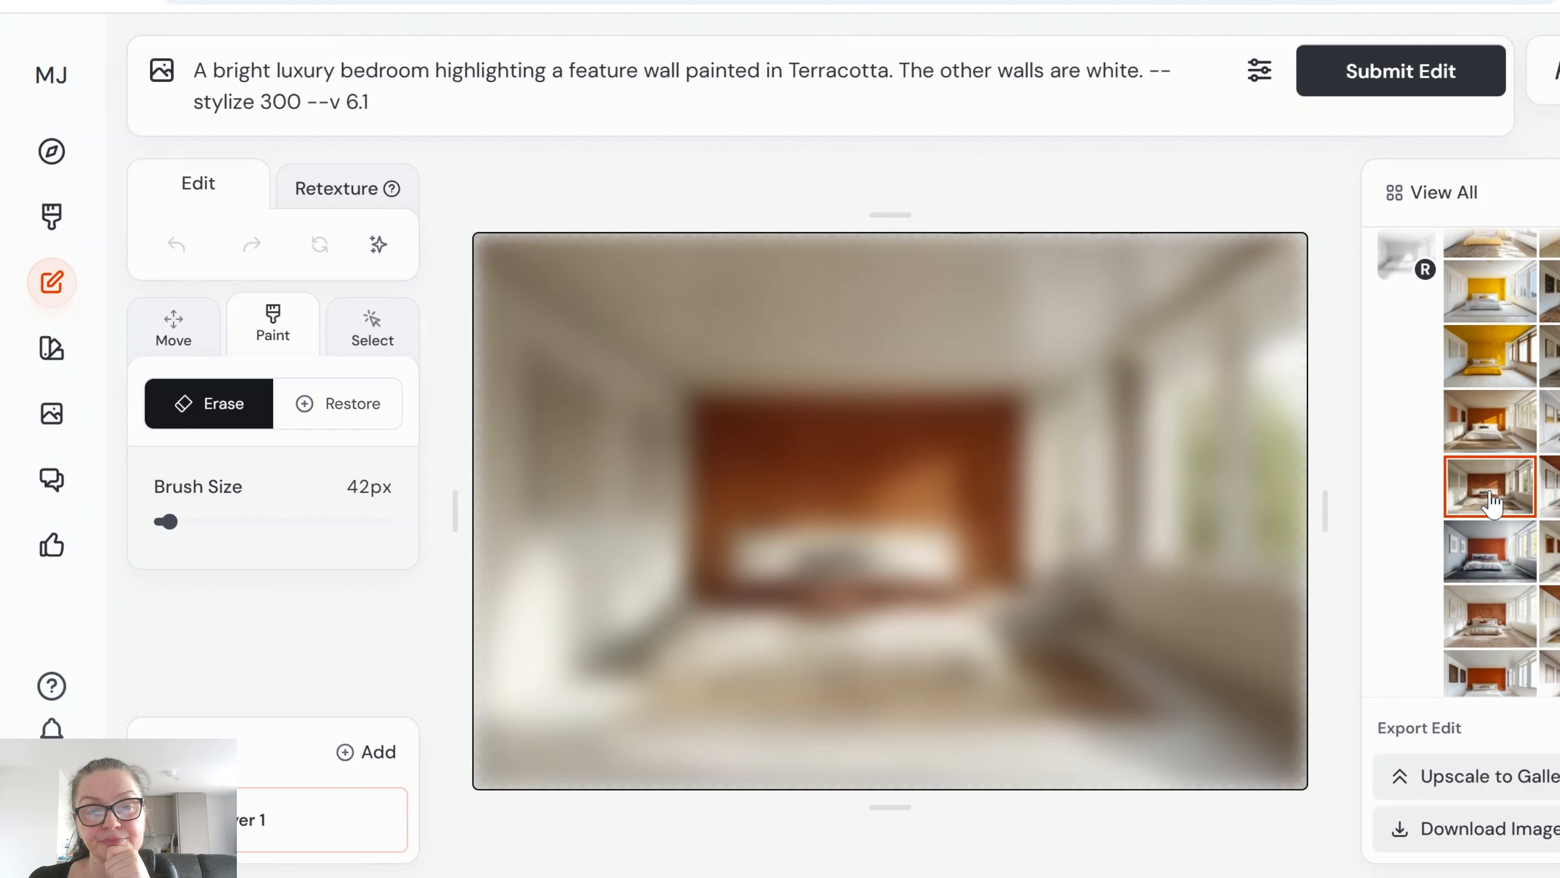
key(Right)
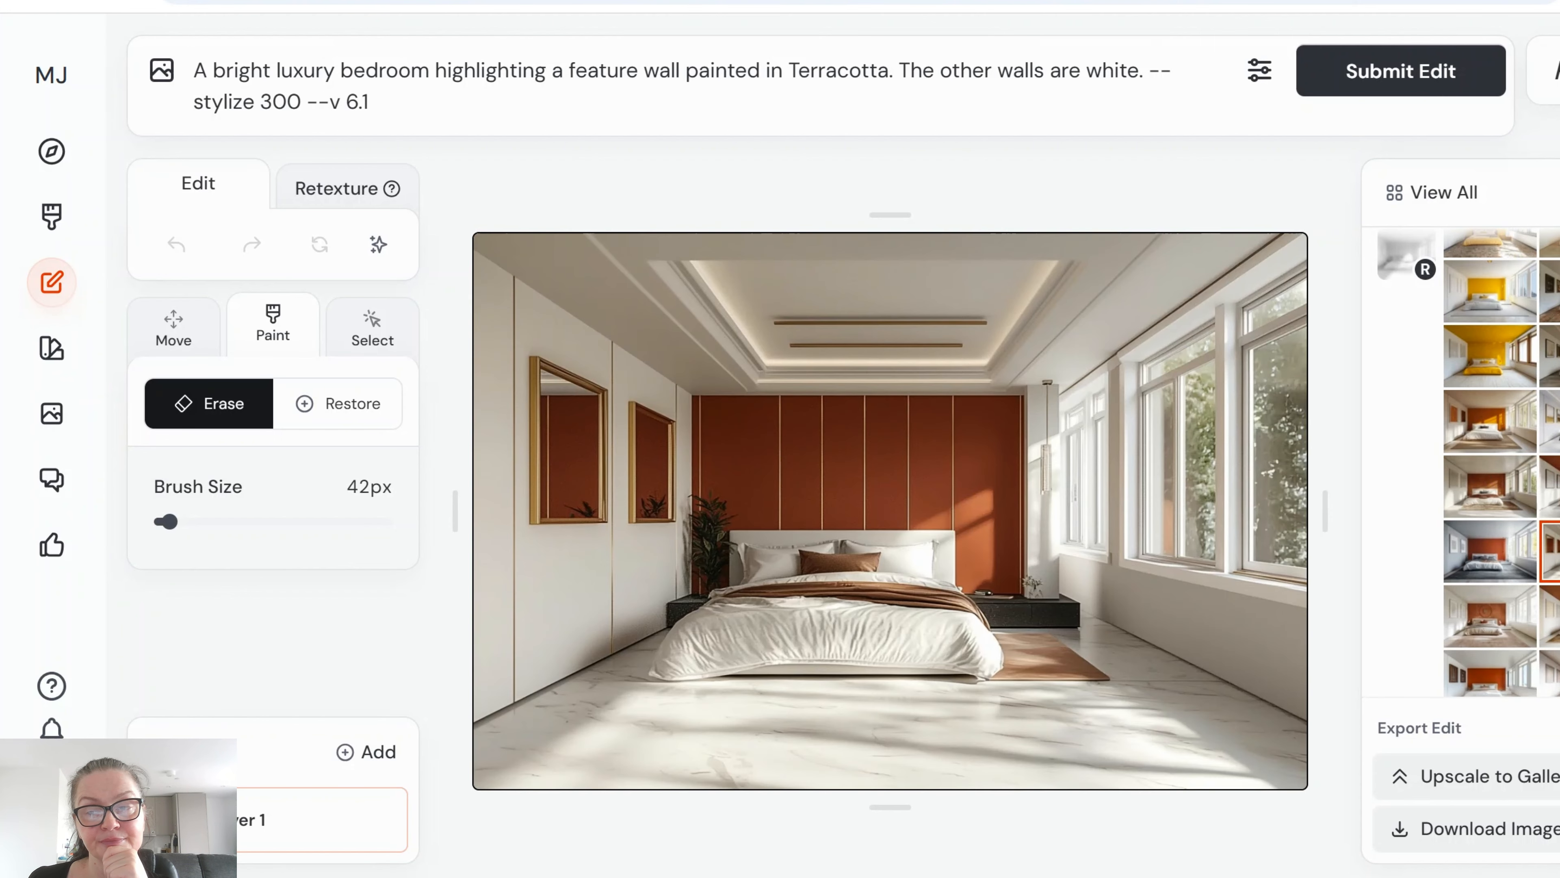
Step: View the Burgundy feature wall bedroom variants generated at stylize 300 and stylize 200
scroll(1486, 553, down, 3)
click(1487, 550)
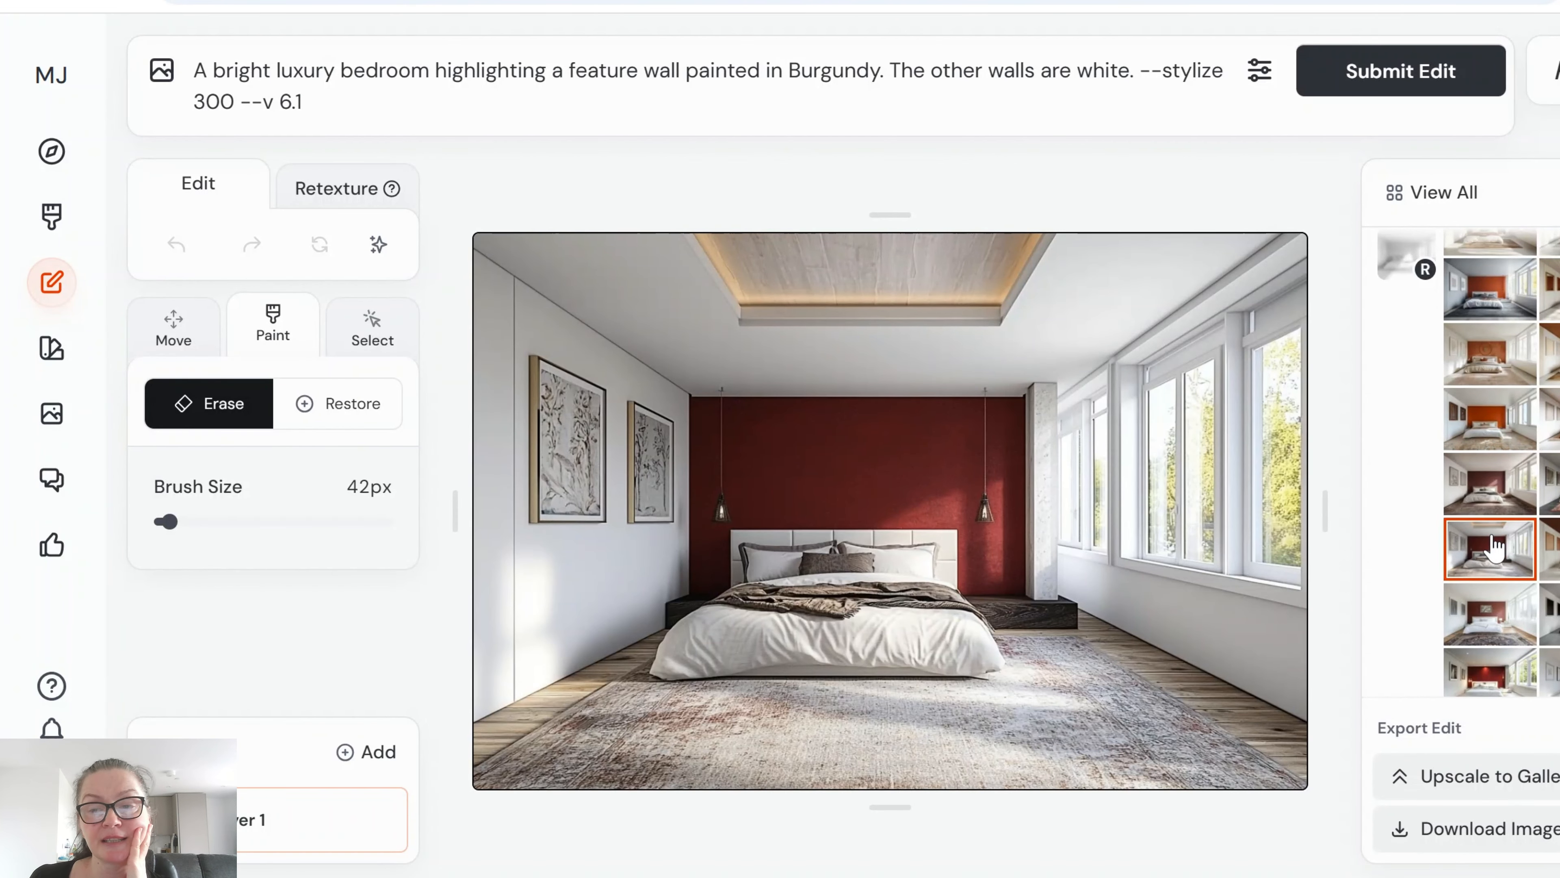
key(Right)
click(1544, 608)
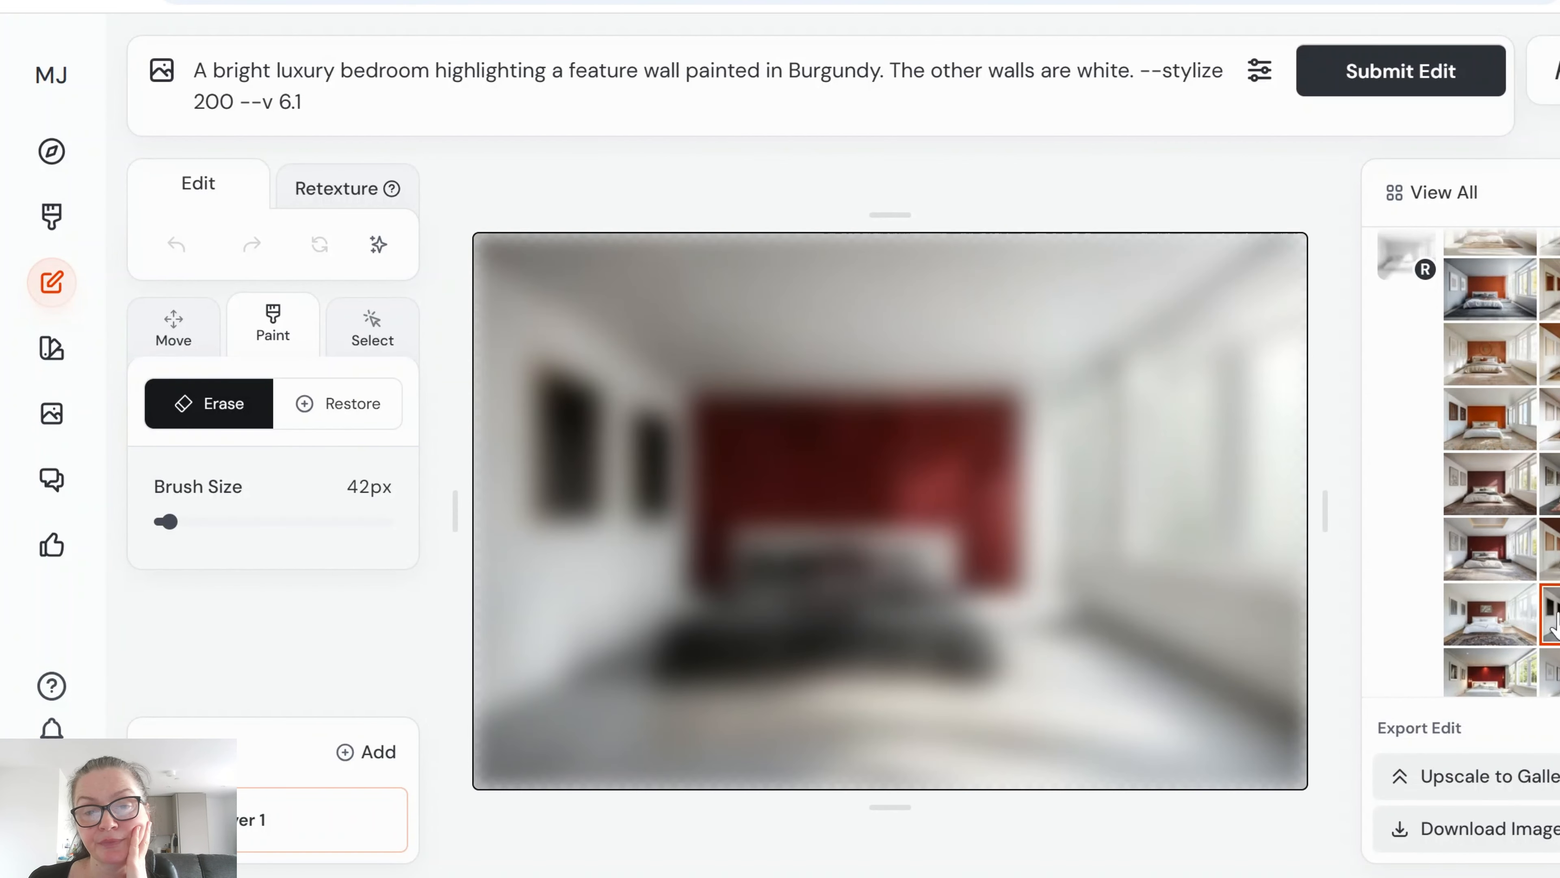
Step: View the Charcoal Gray feature wall bedroom variant generated at stylize 300
scroll(1536, 599, down, 4)
scroll(1533, 599, down, 2)
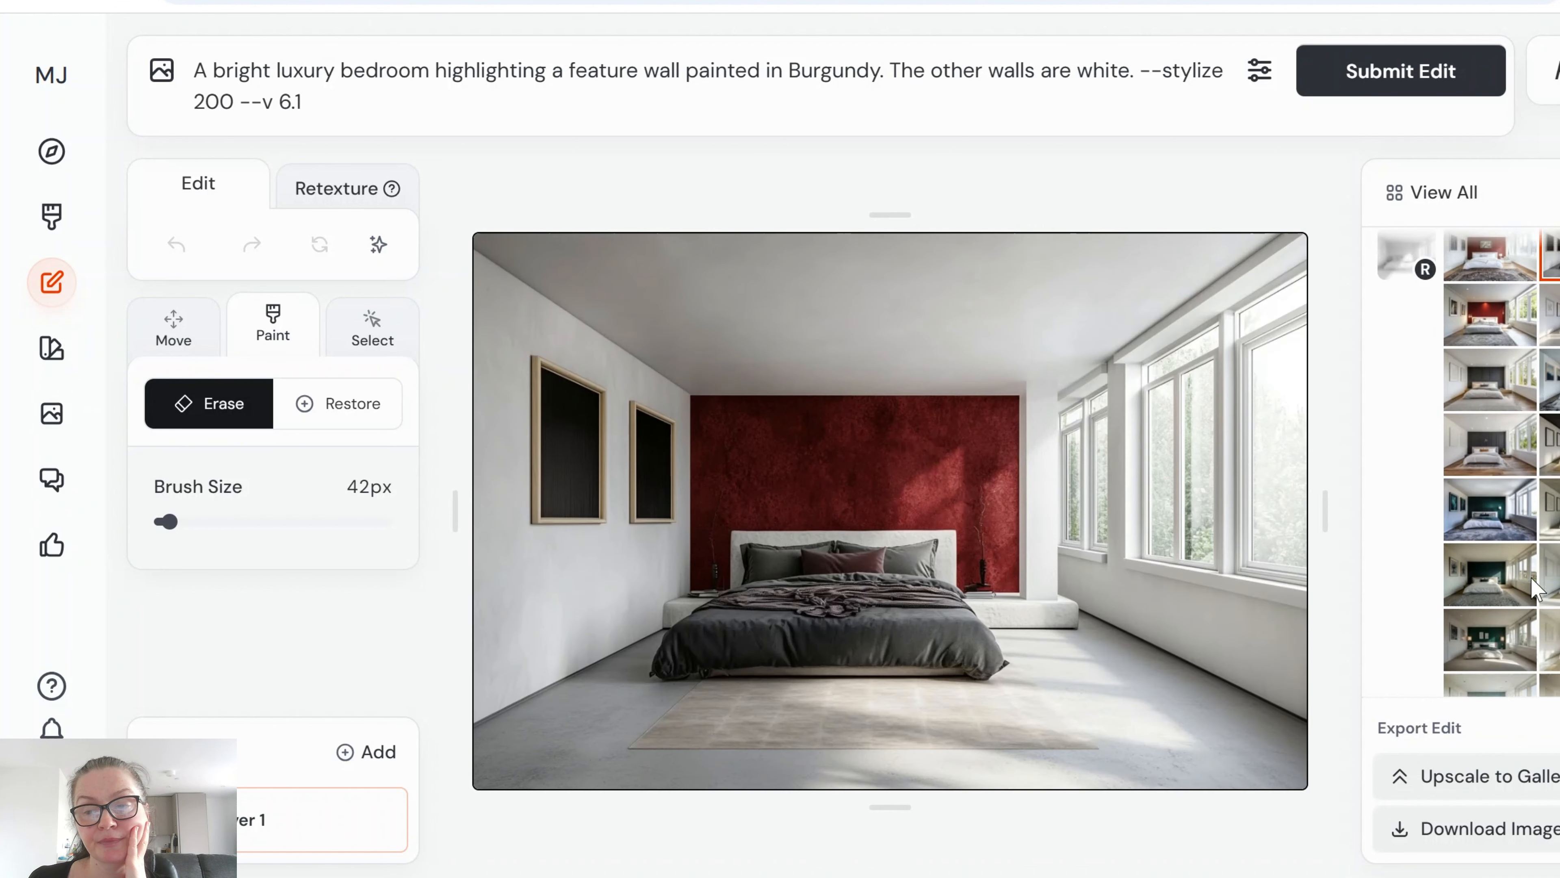
click(1483, 430)
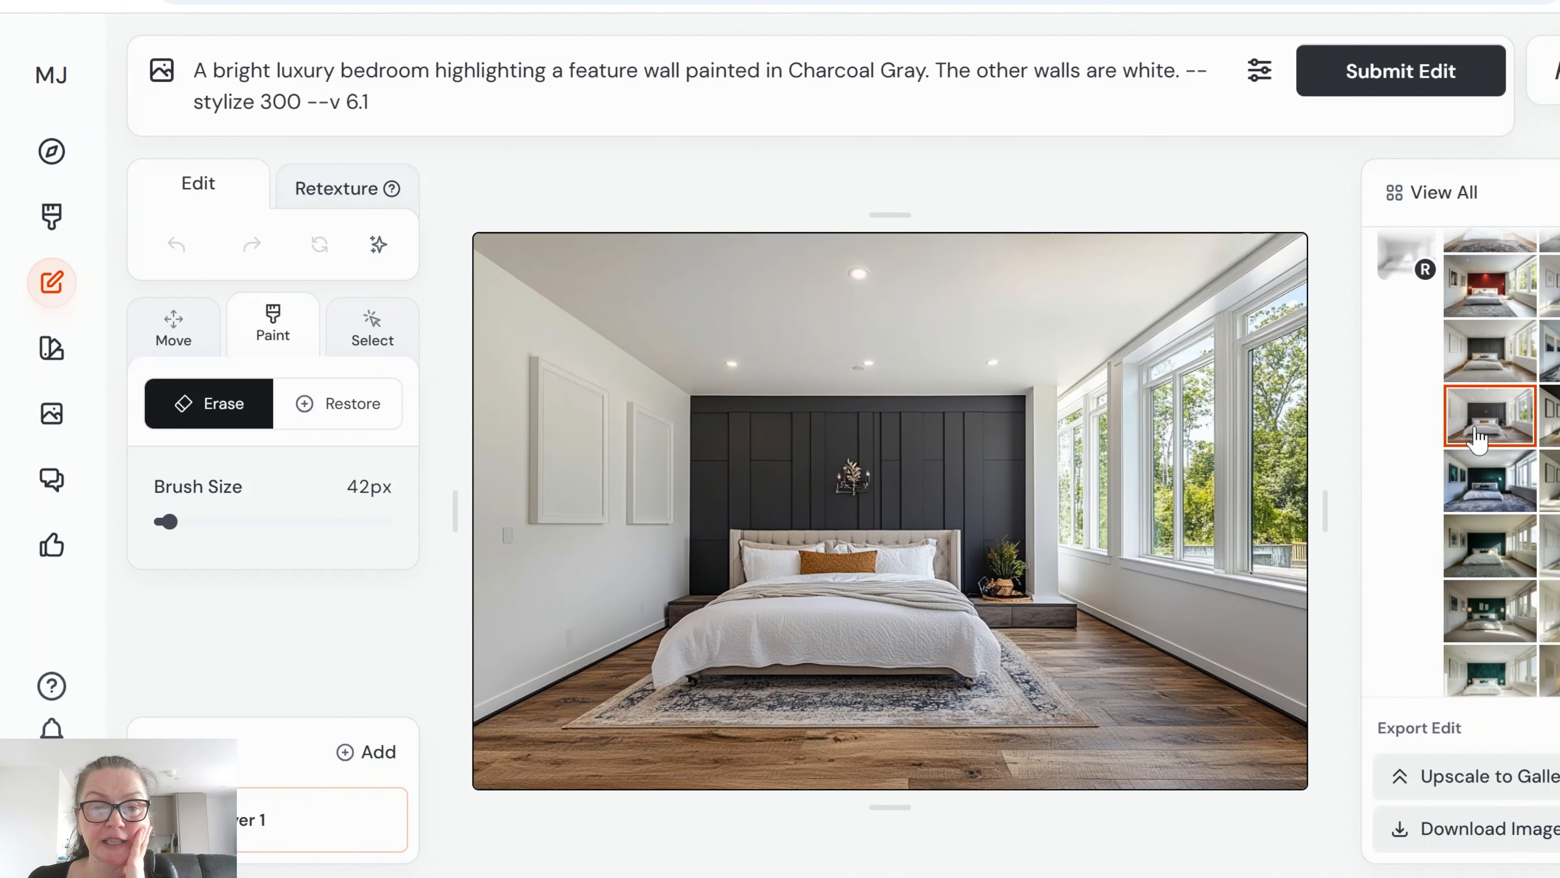
Step: View the contemporary Emerald Green feature wall bedrooms generated at stylize 300 and stylize 250
click(1482, 564)
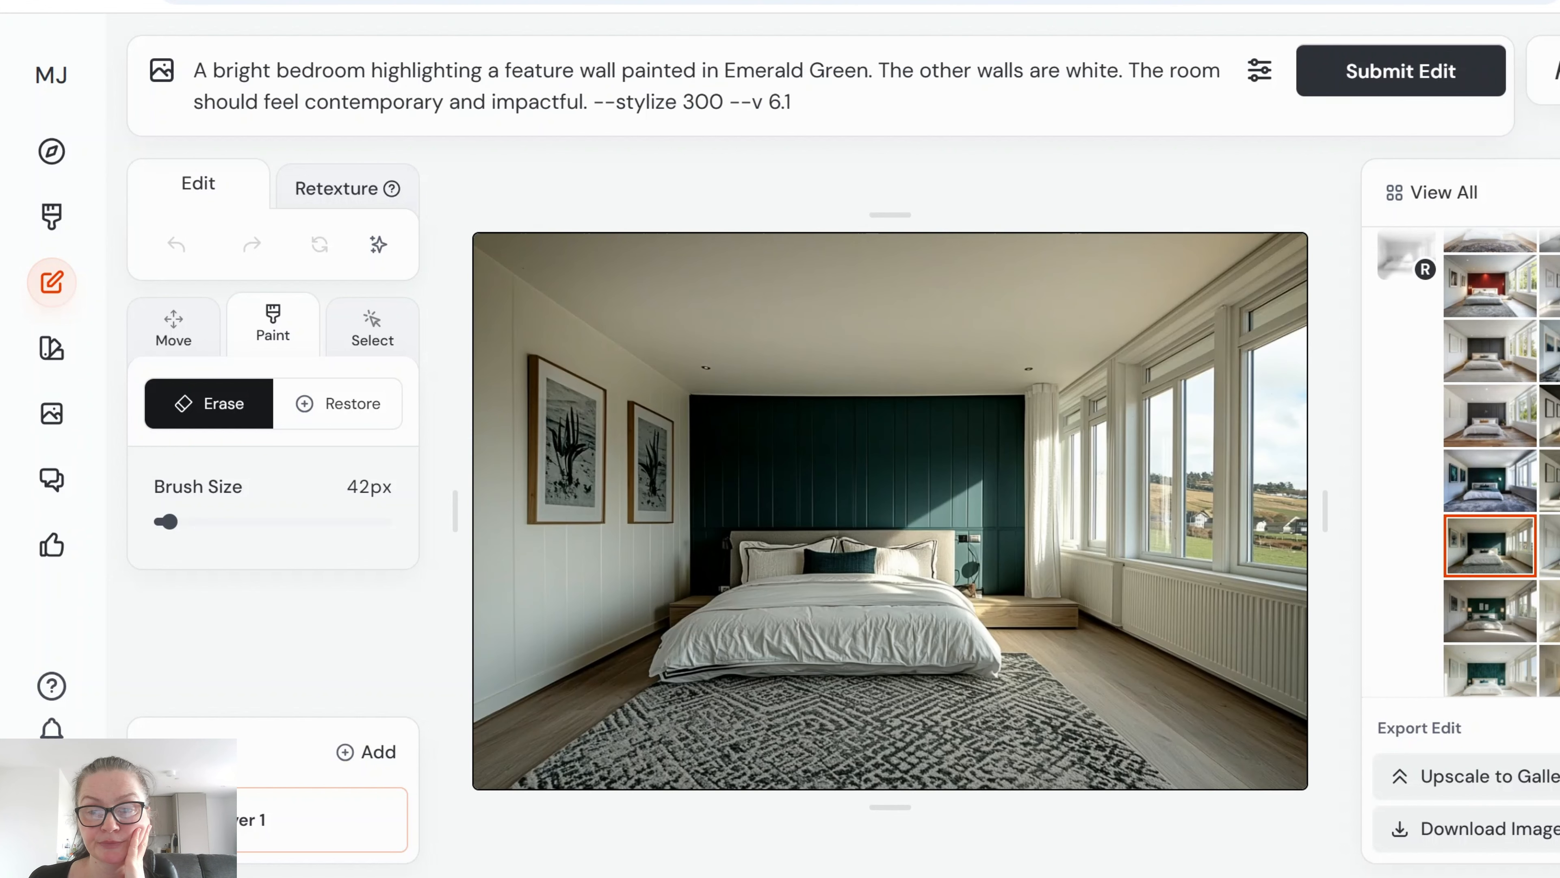
scroll(1490, 461, down, 2)
click(1482, 426)
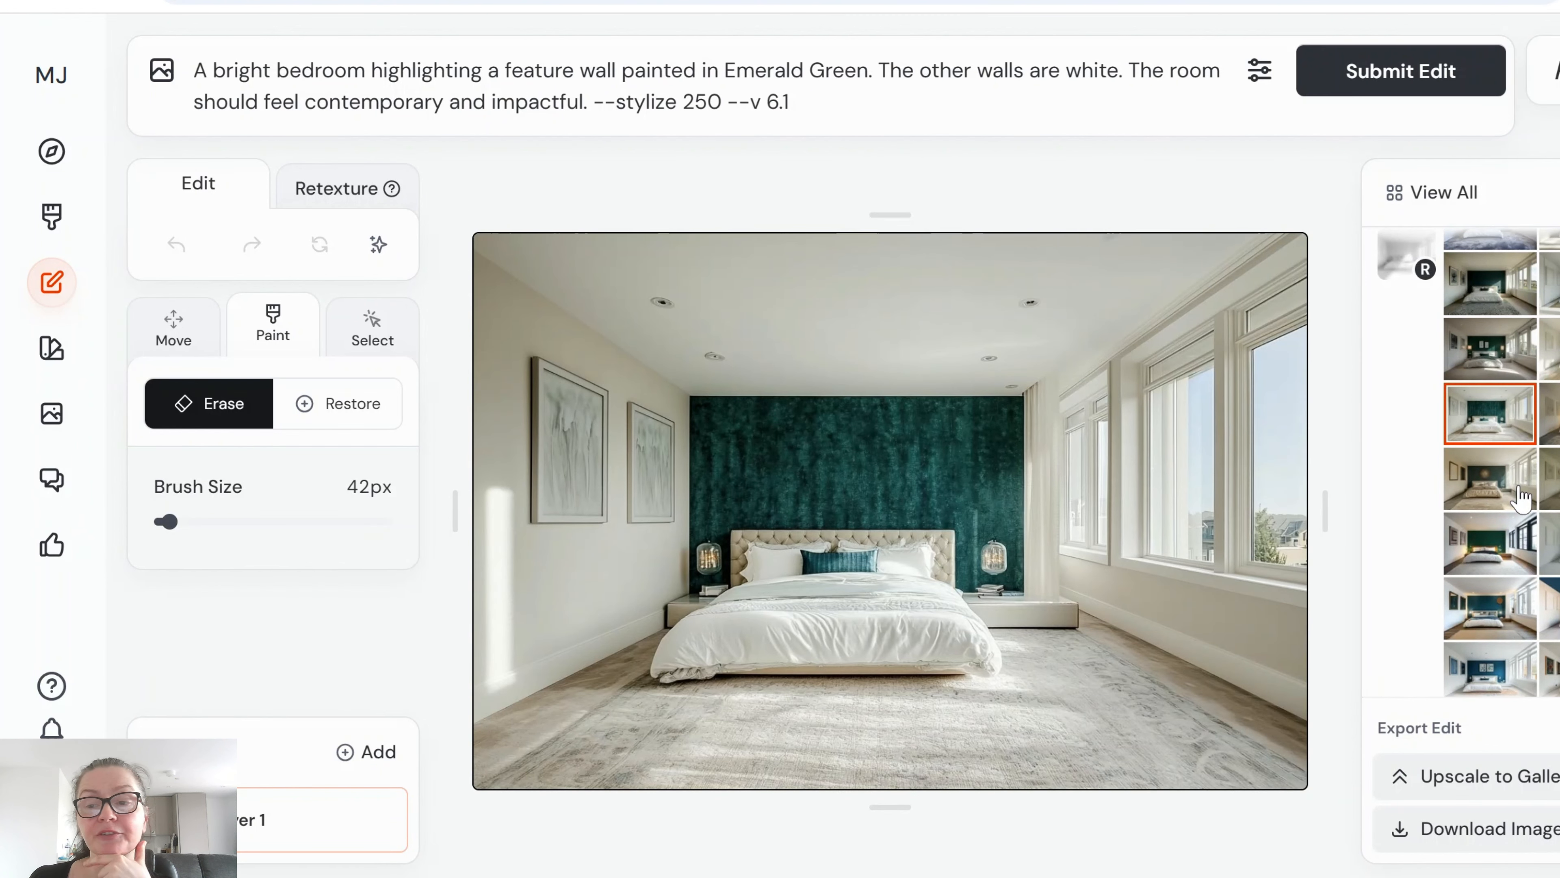
Step: View the dramatic matte black feature wall bedroom variants generated at stylize 300
scroll(1523, 498, down, 4)
click(1490, 491)
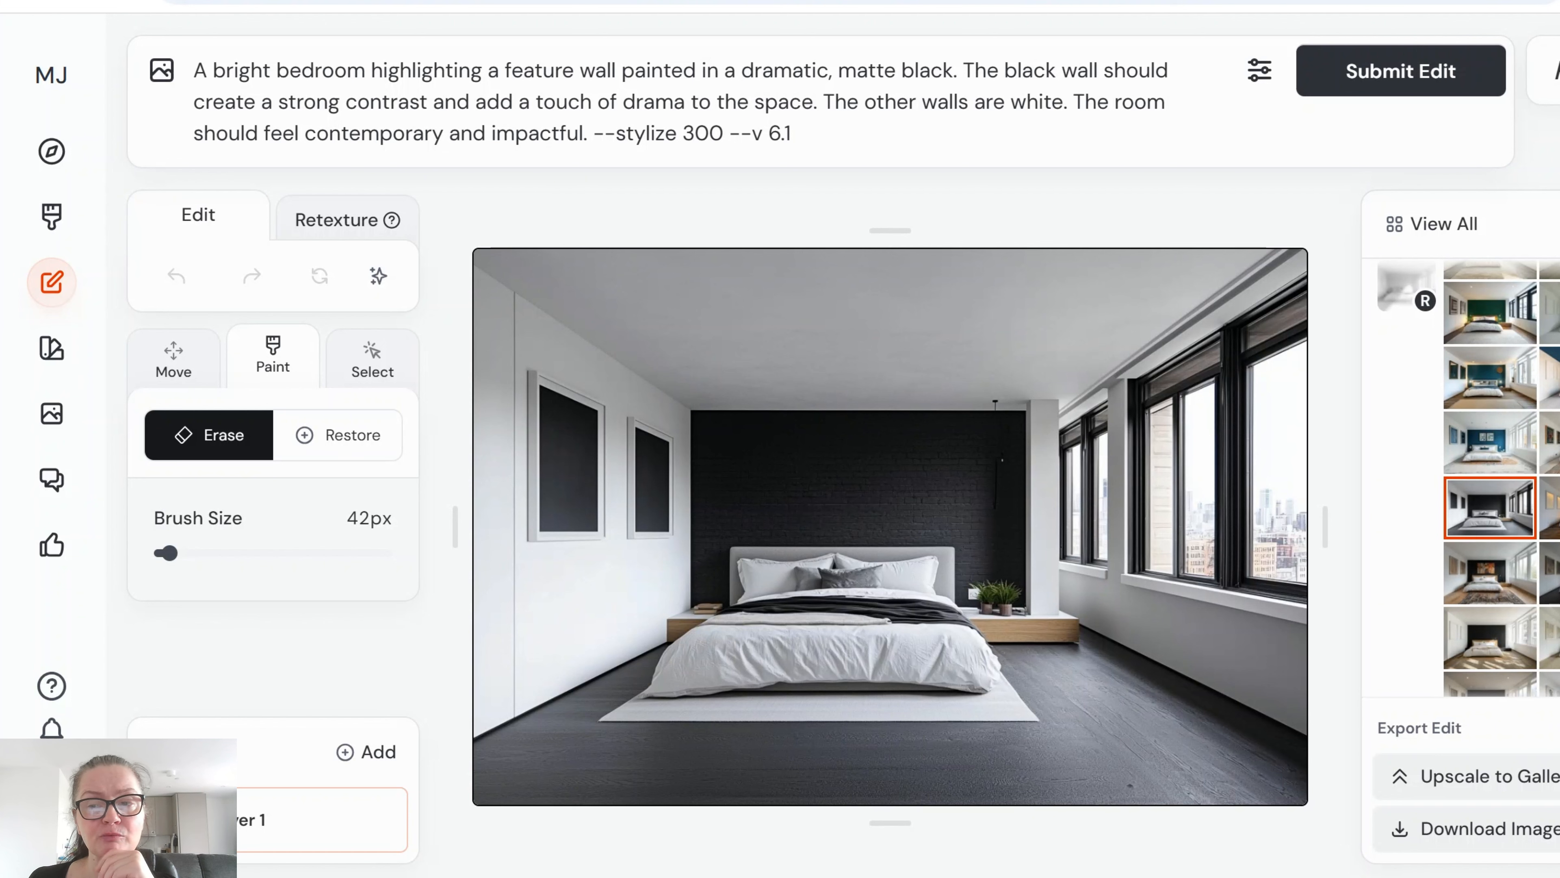
click(1490, 571)
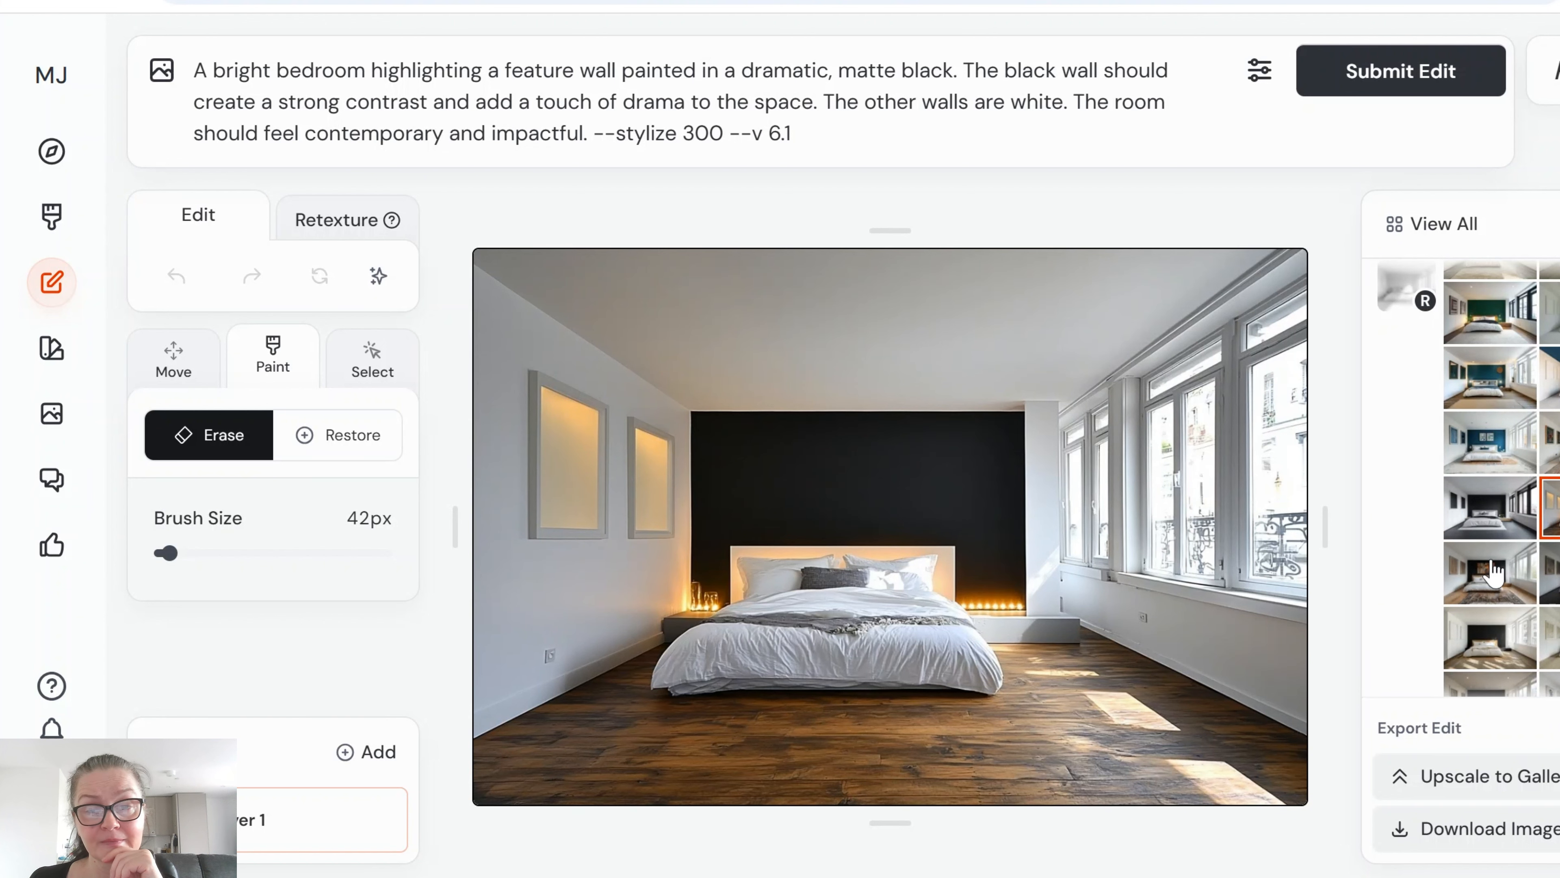
click(1549, 572)
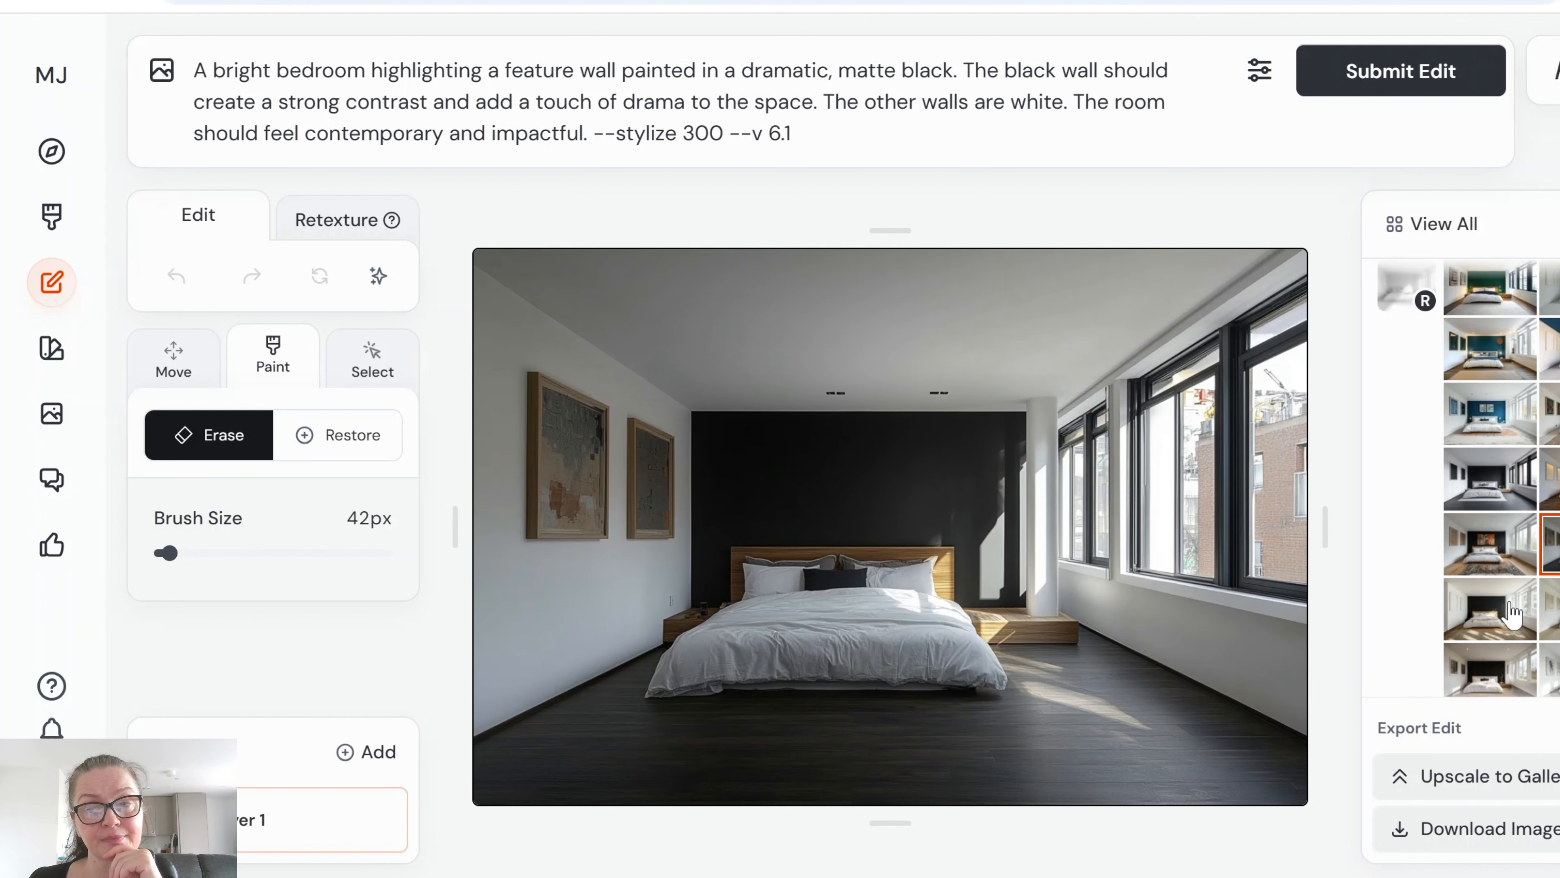
scroll(1545, 608, down, 1)
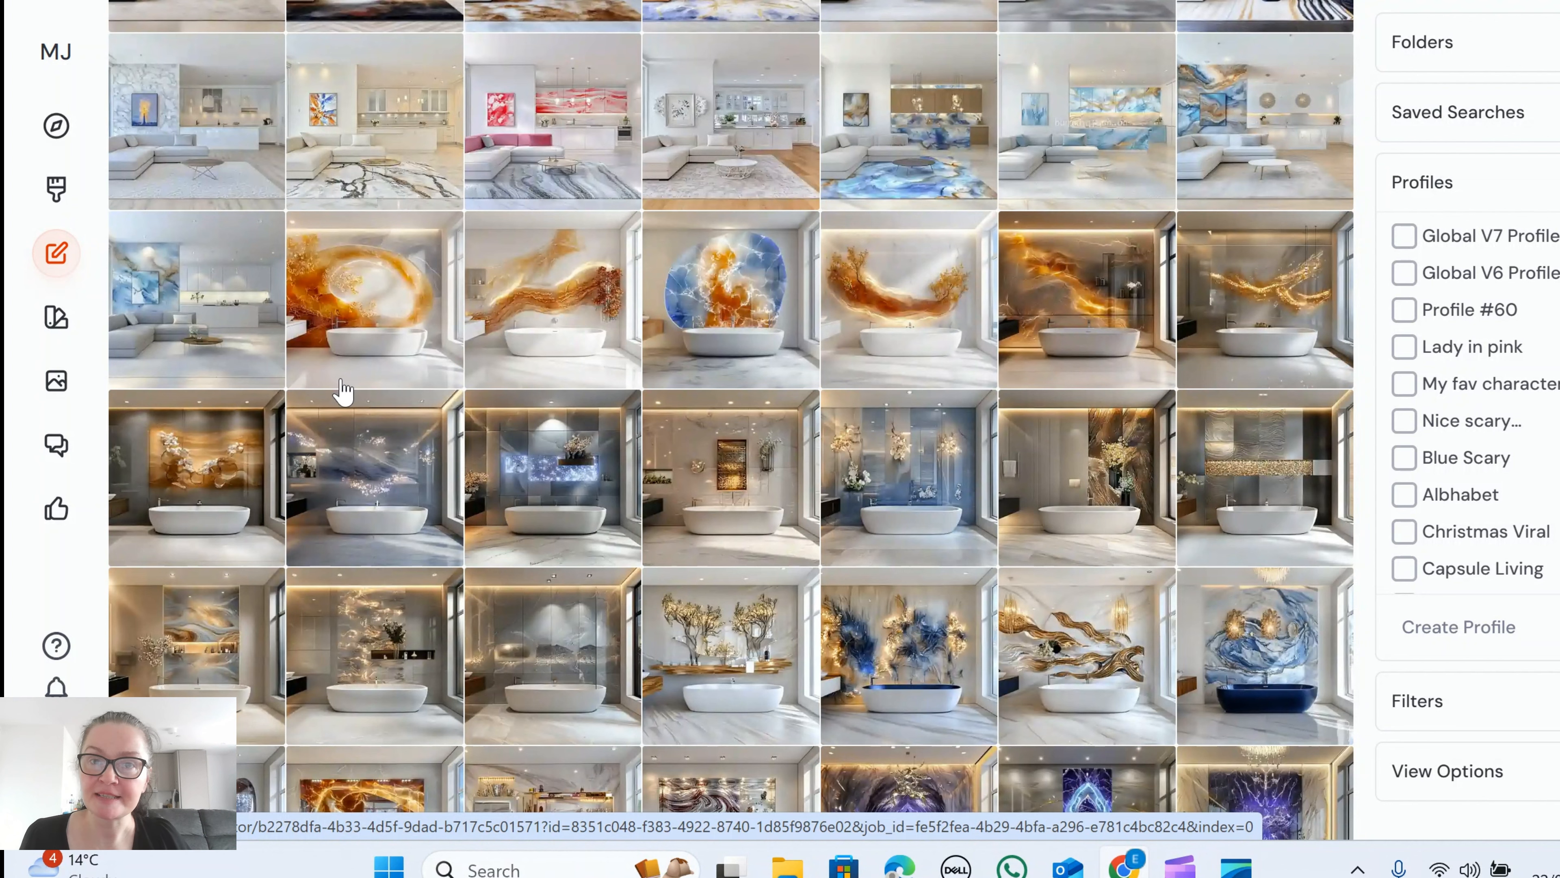
Step: Open the stylize 450 luxury bathroom with the amber tree feature wall and check its image size, model and aesthetics settings
click(381, 328)
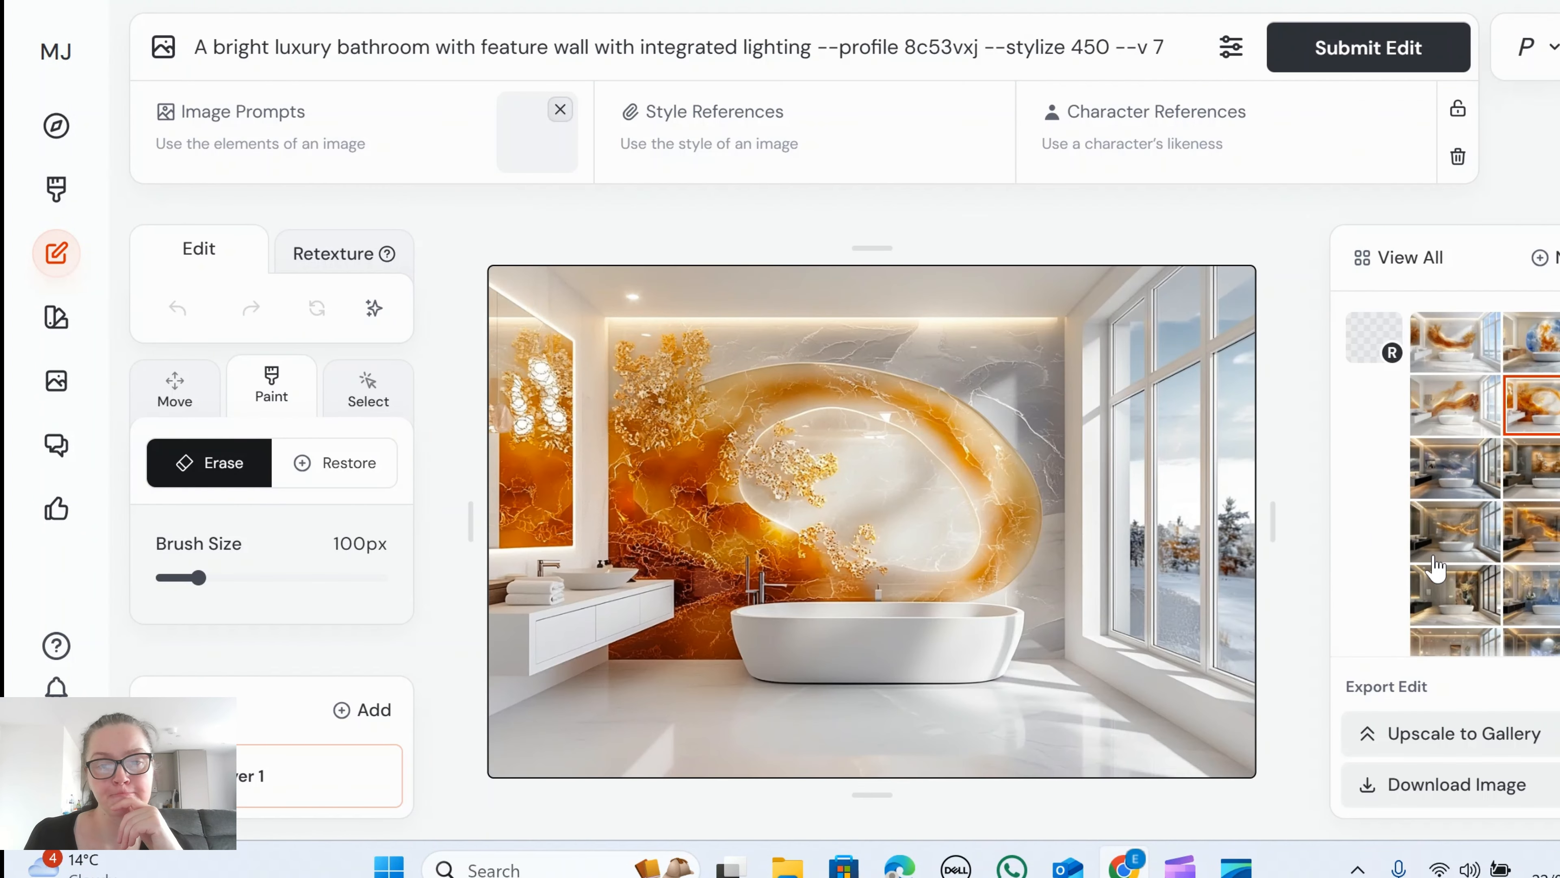
click(1458, 355)
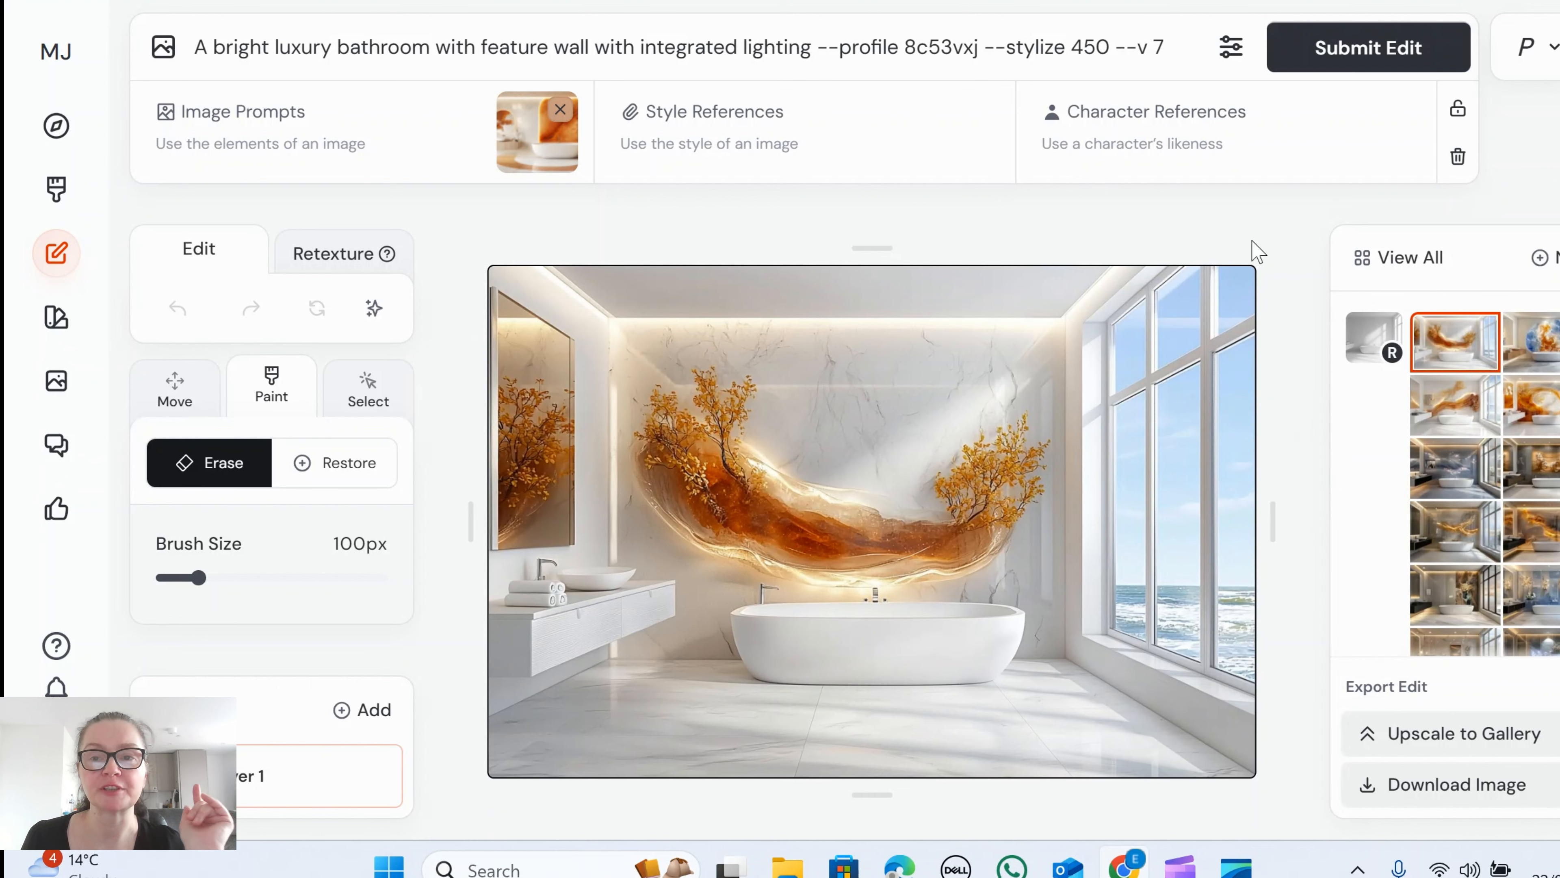
click(1238, 54)
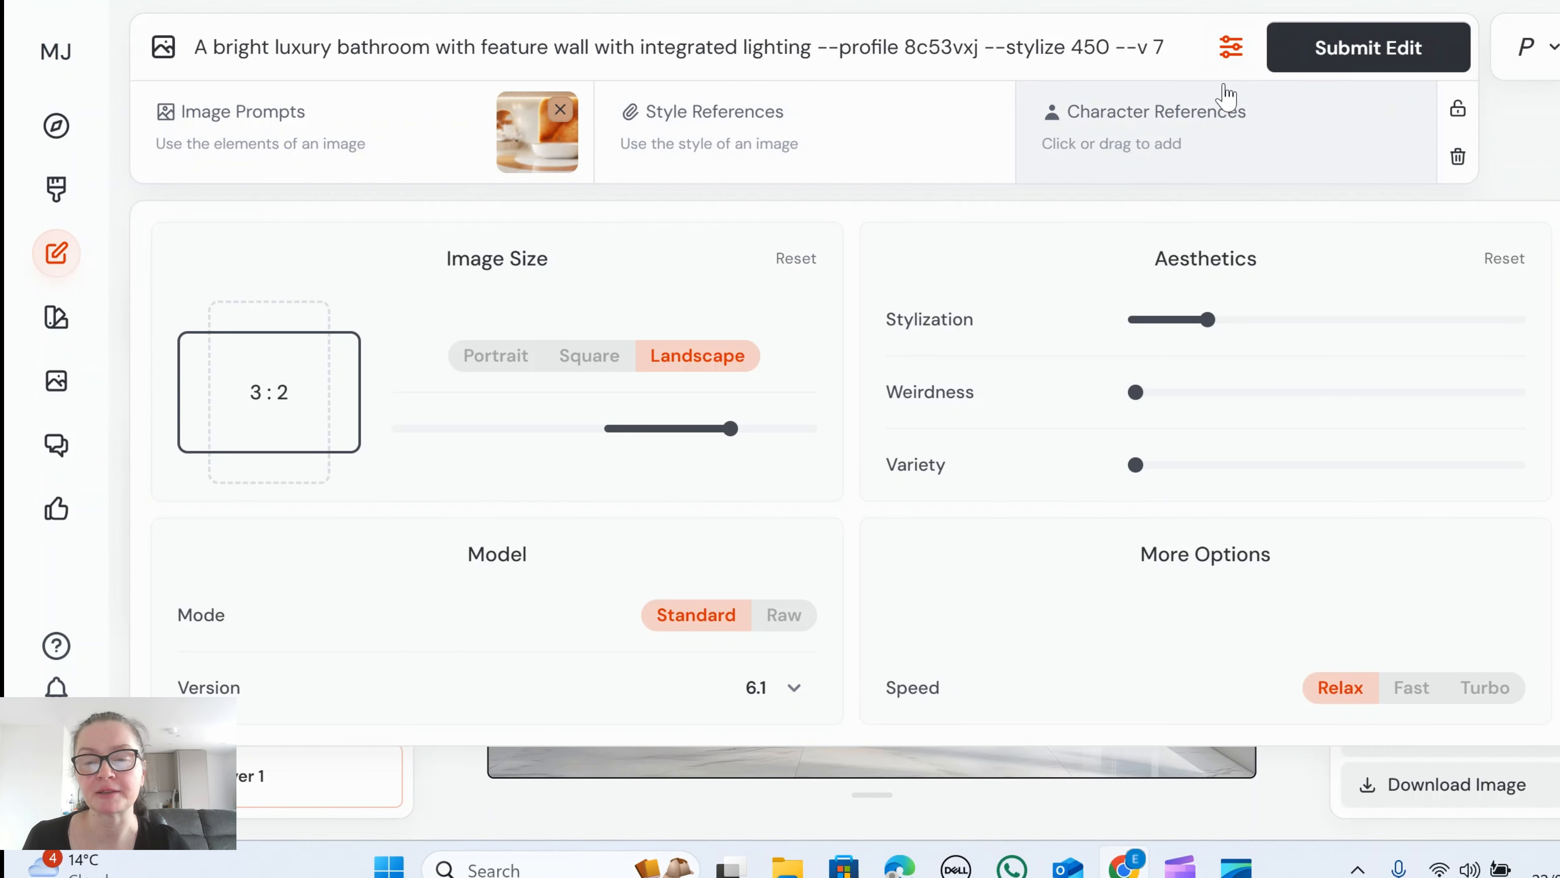
click(1234, 56)
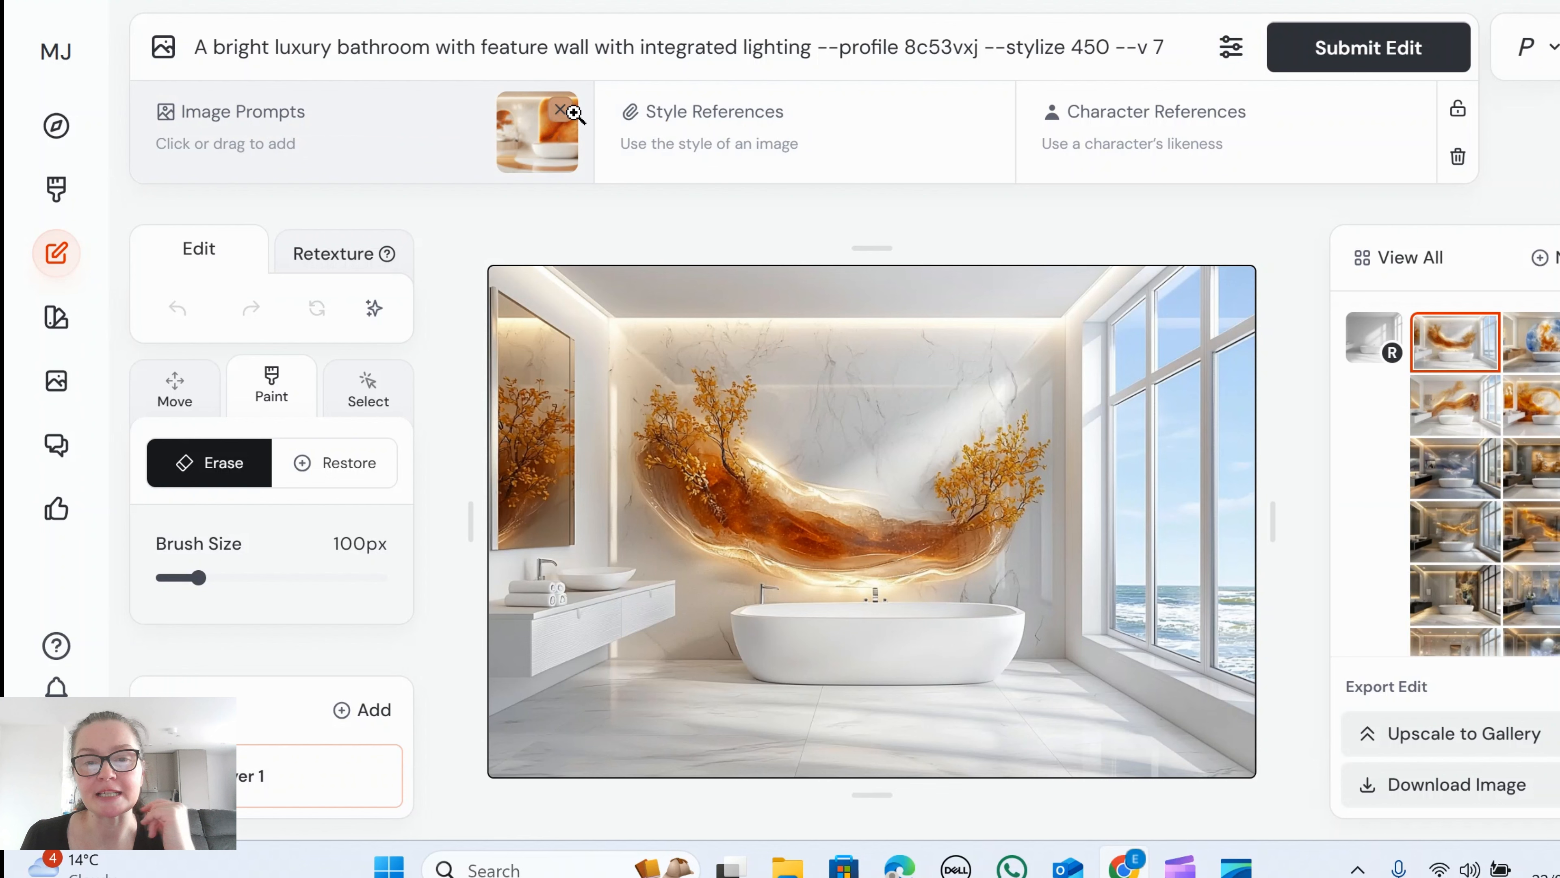
Step: Clear the image prompt from the amber tree bathroom edit and compare the design with the original gray bathroom image
click(561, 109)
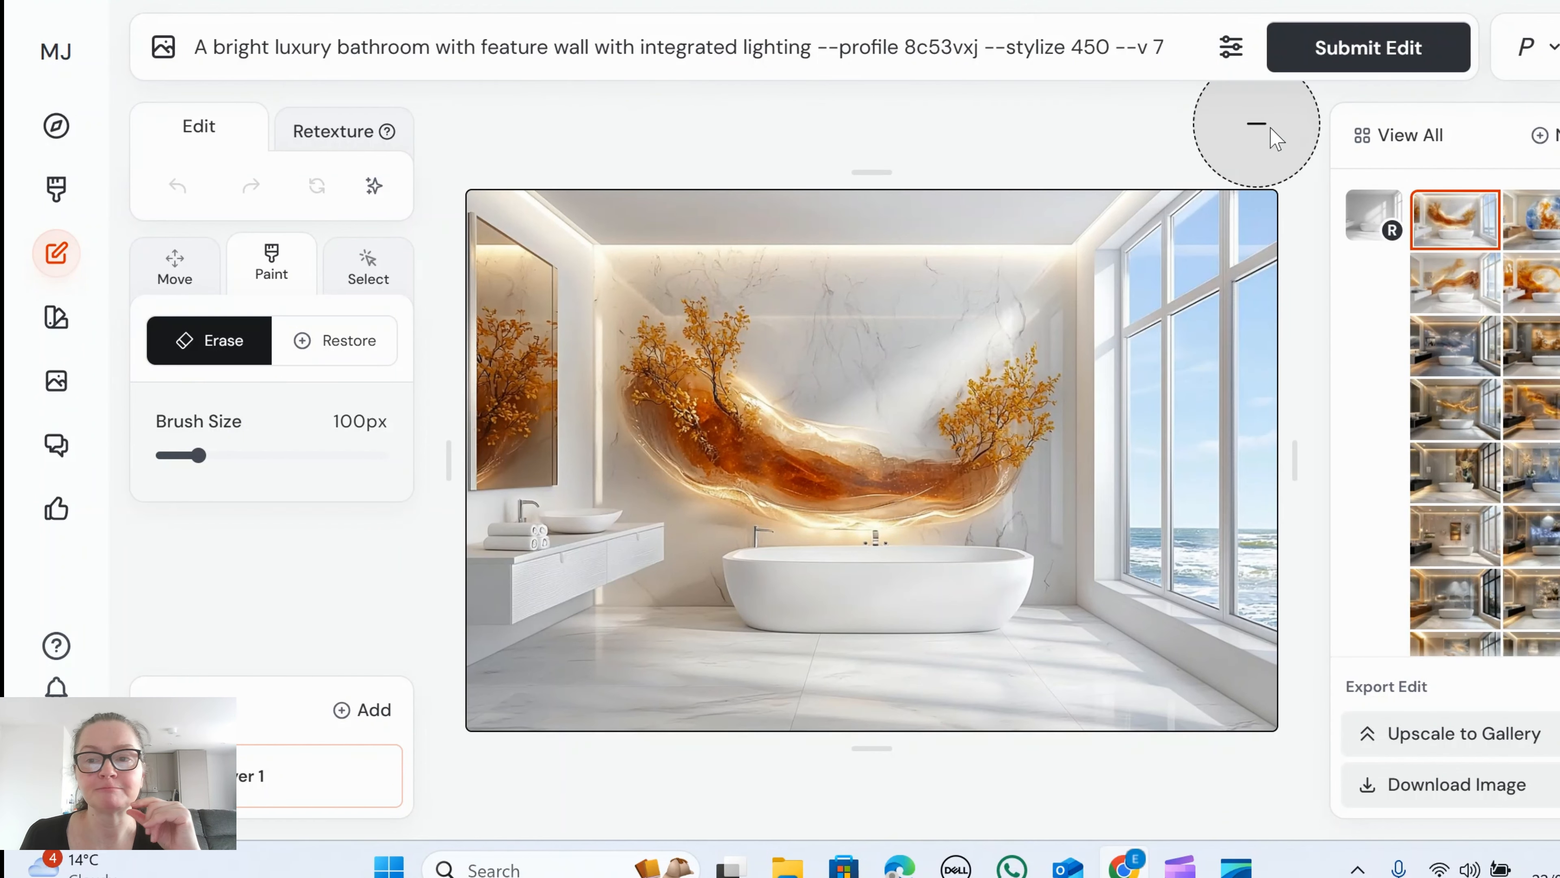
click(1374, 213)
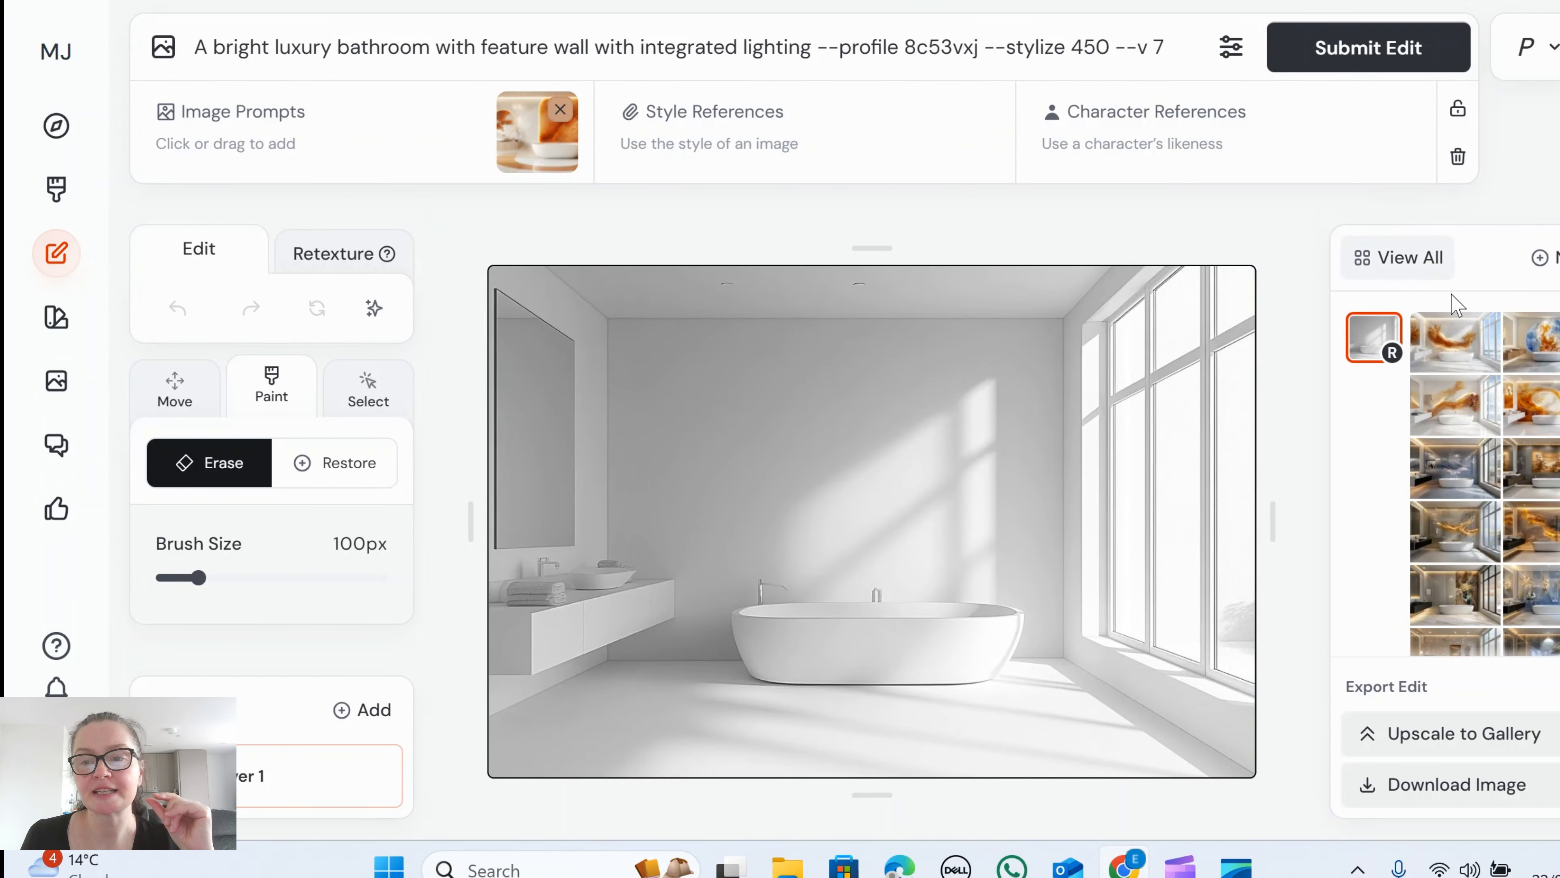
click(1444, 356)
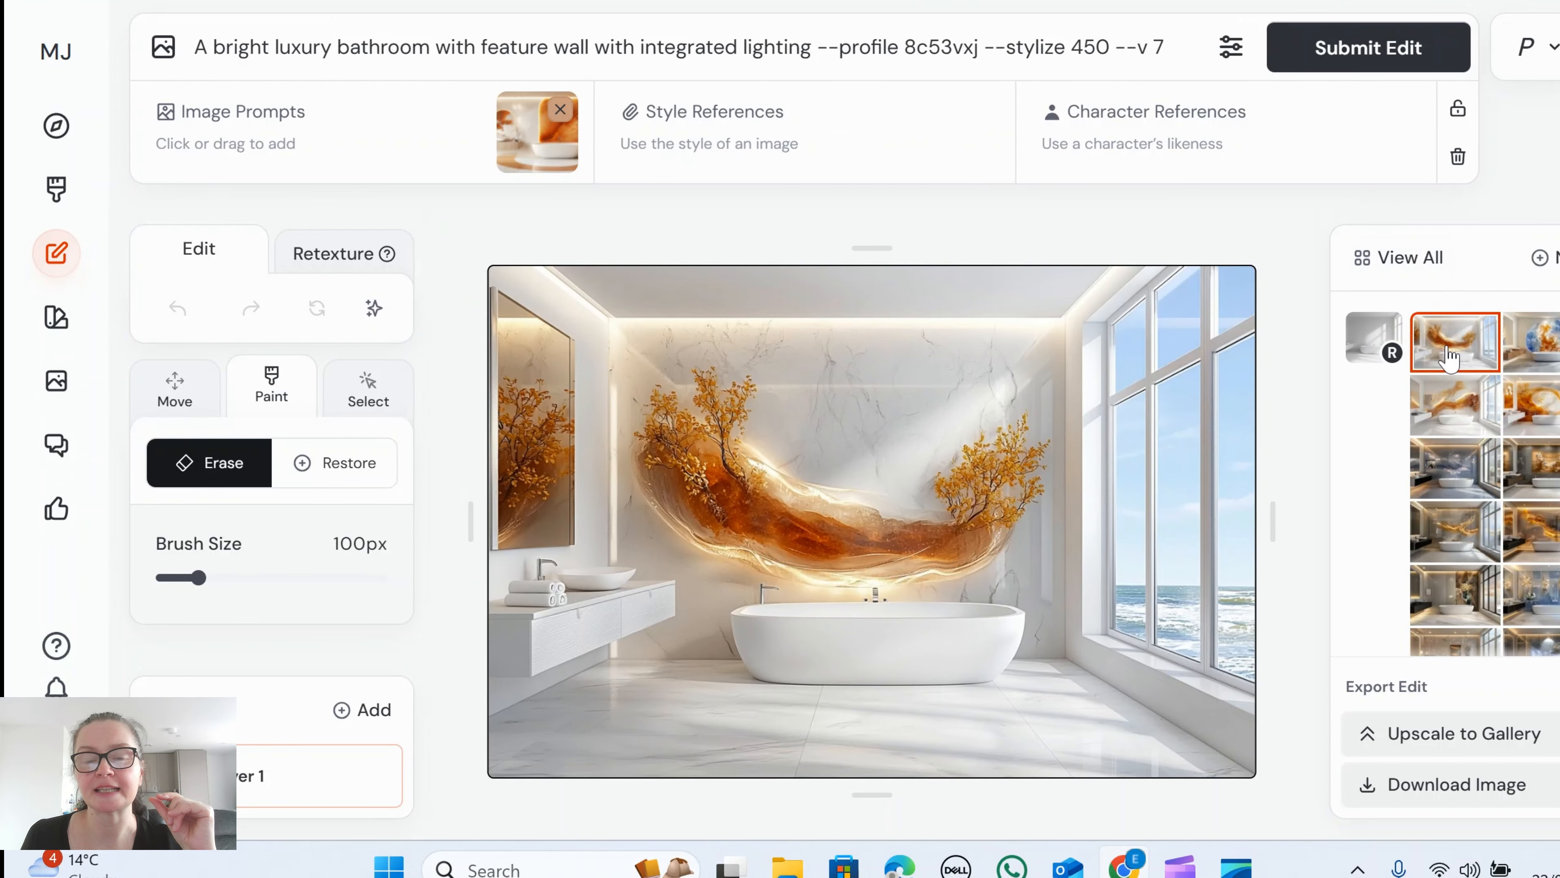
click(1458, 157)
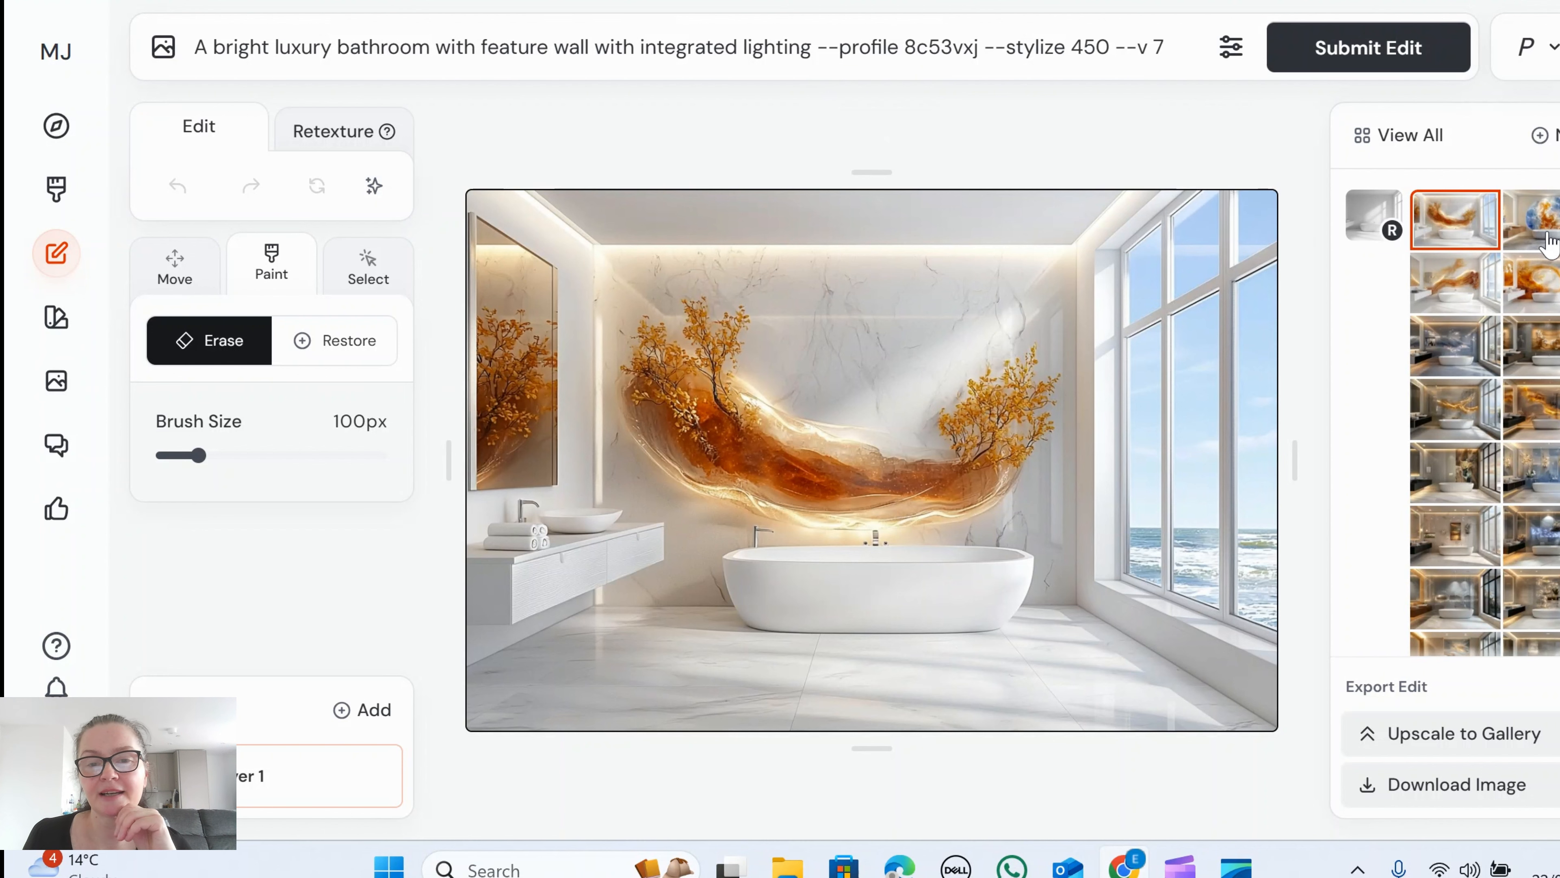
Step: View the other bathroom feature walls made with the light bathroom image prompt: blue and orange, amber wave and amber oval
click(1531, 233)
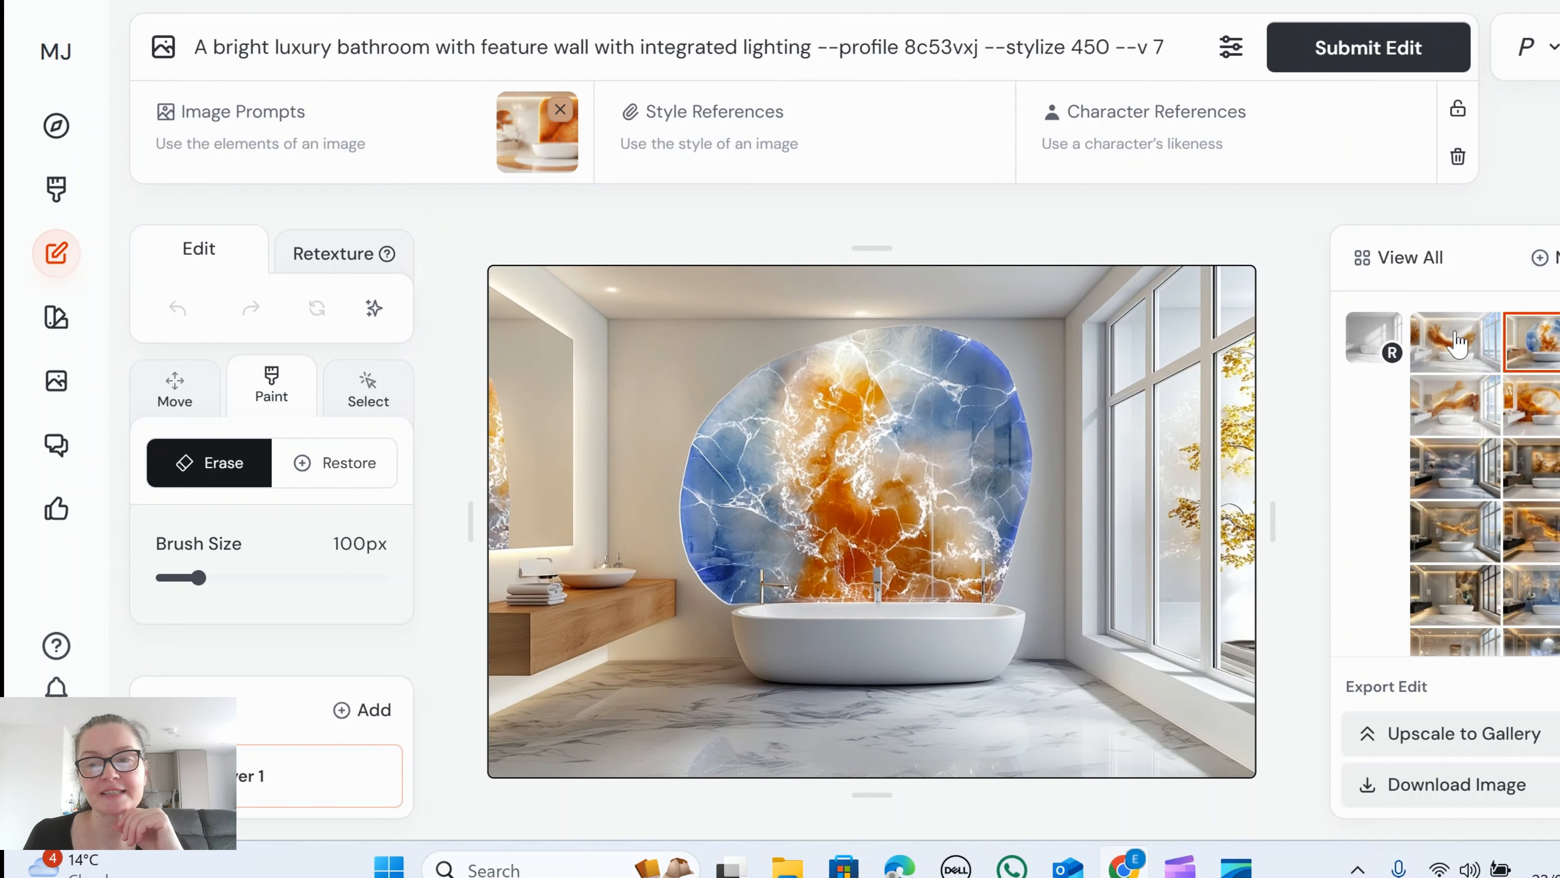
click(1455, 413)
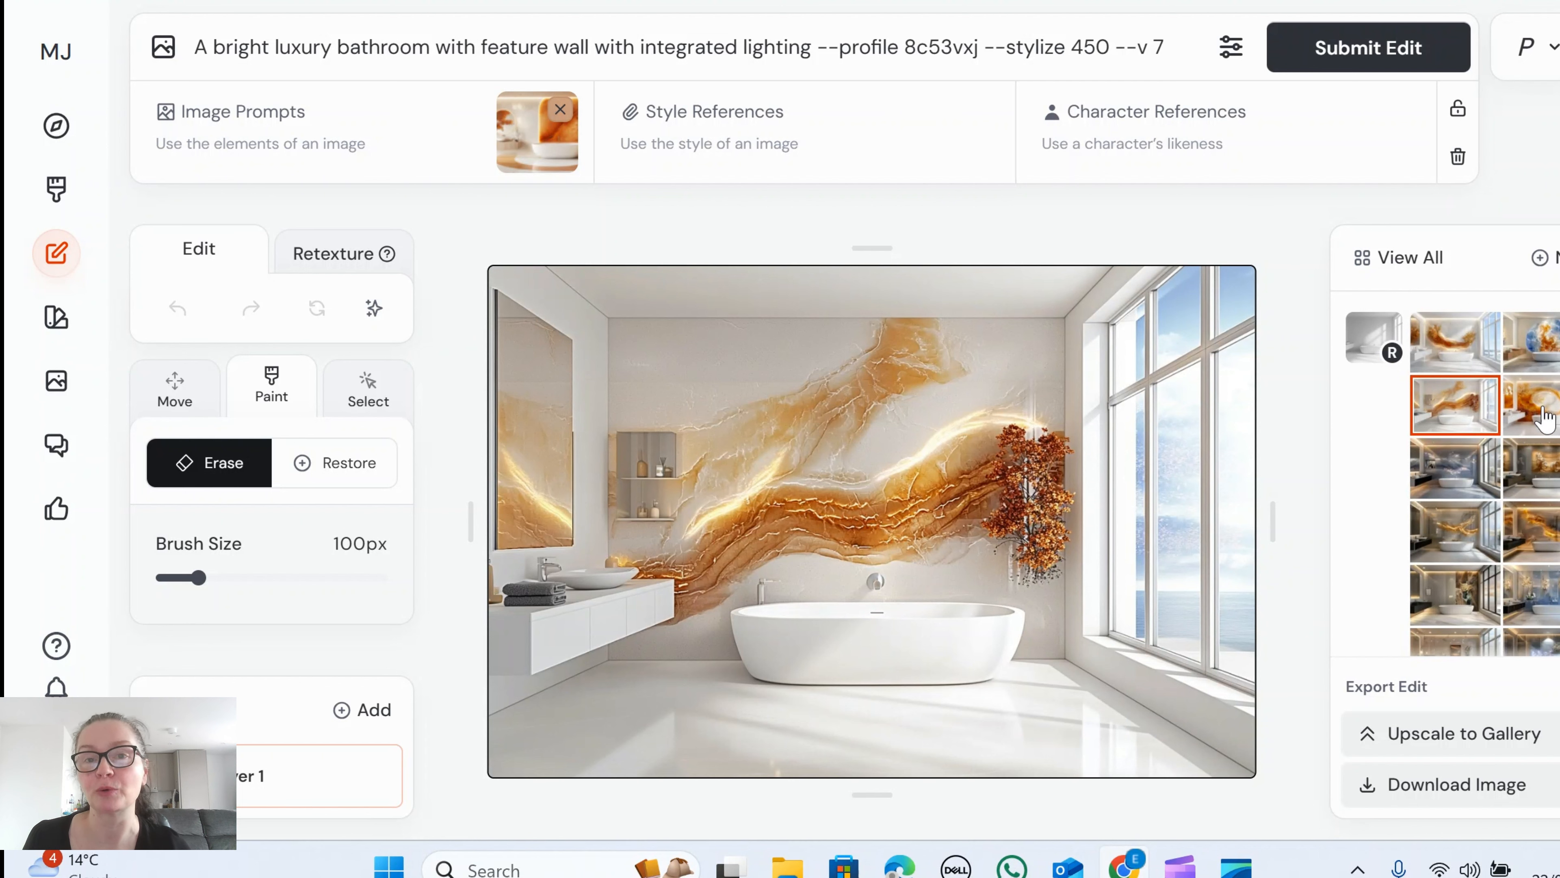
click(1554, 412)
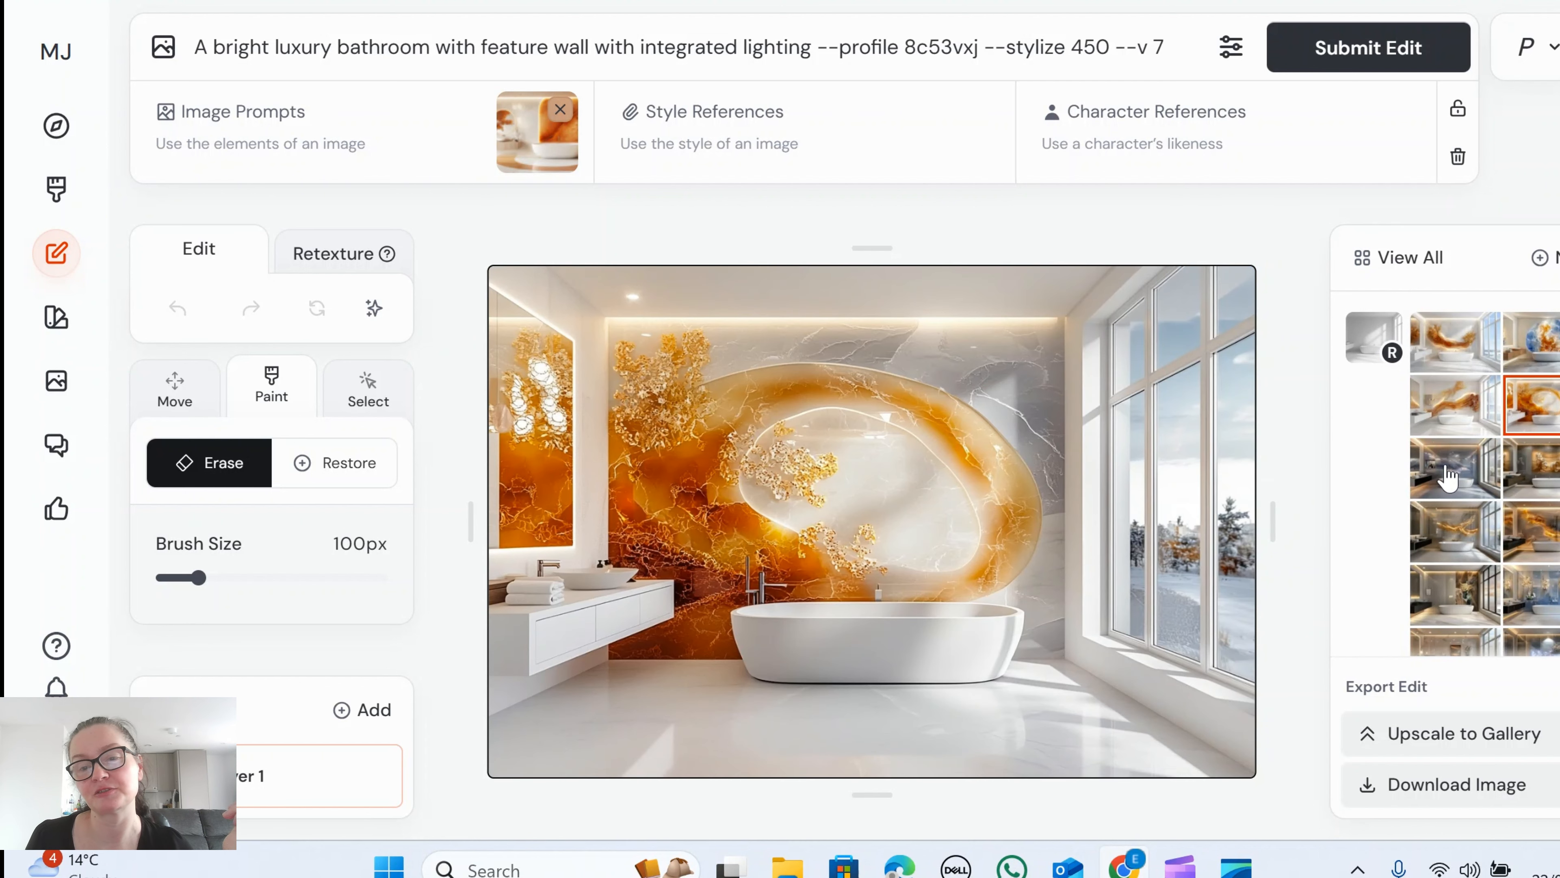
Step: Compare the bathroom variants made with the dark bathroom image prompt: blue-gray sparkle, amber floral panel and gold swirl feature walls
click(1446, 490)
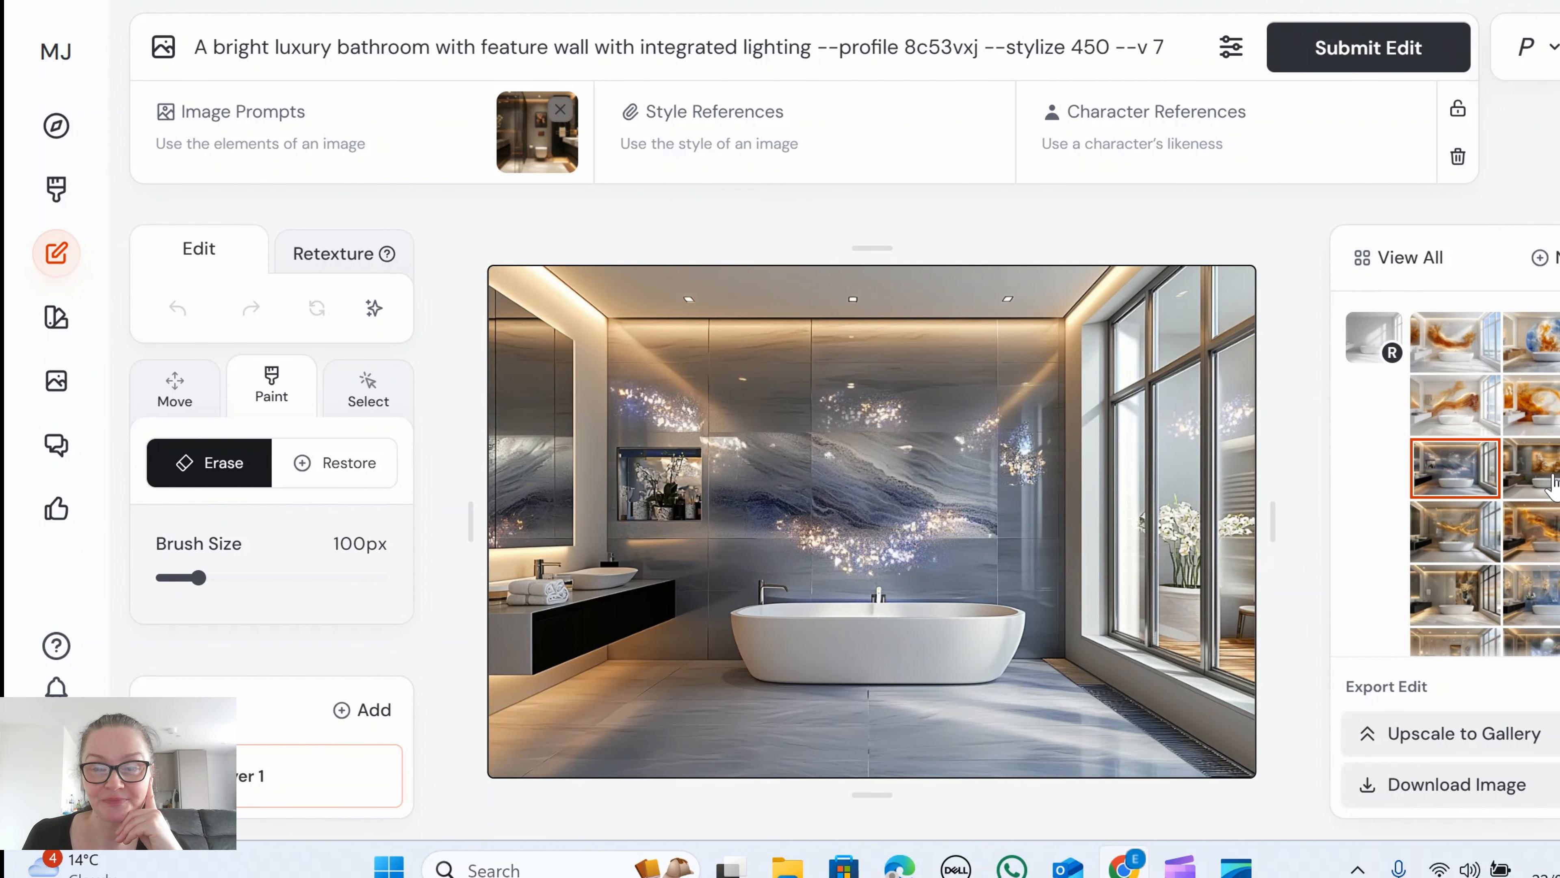
click(1545, 482)
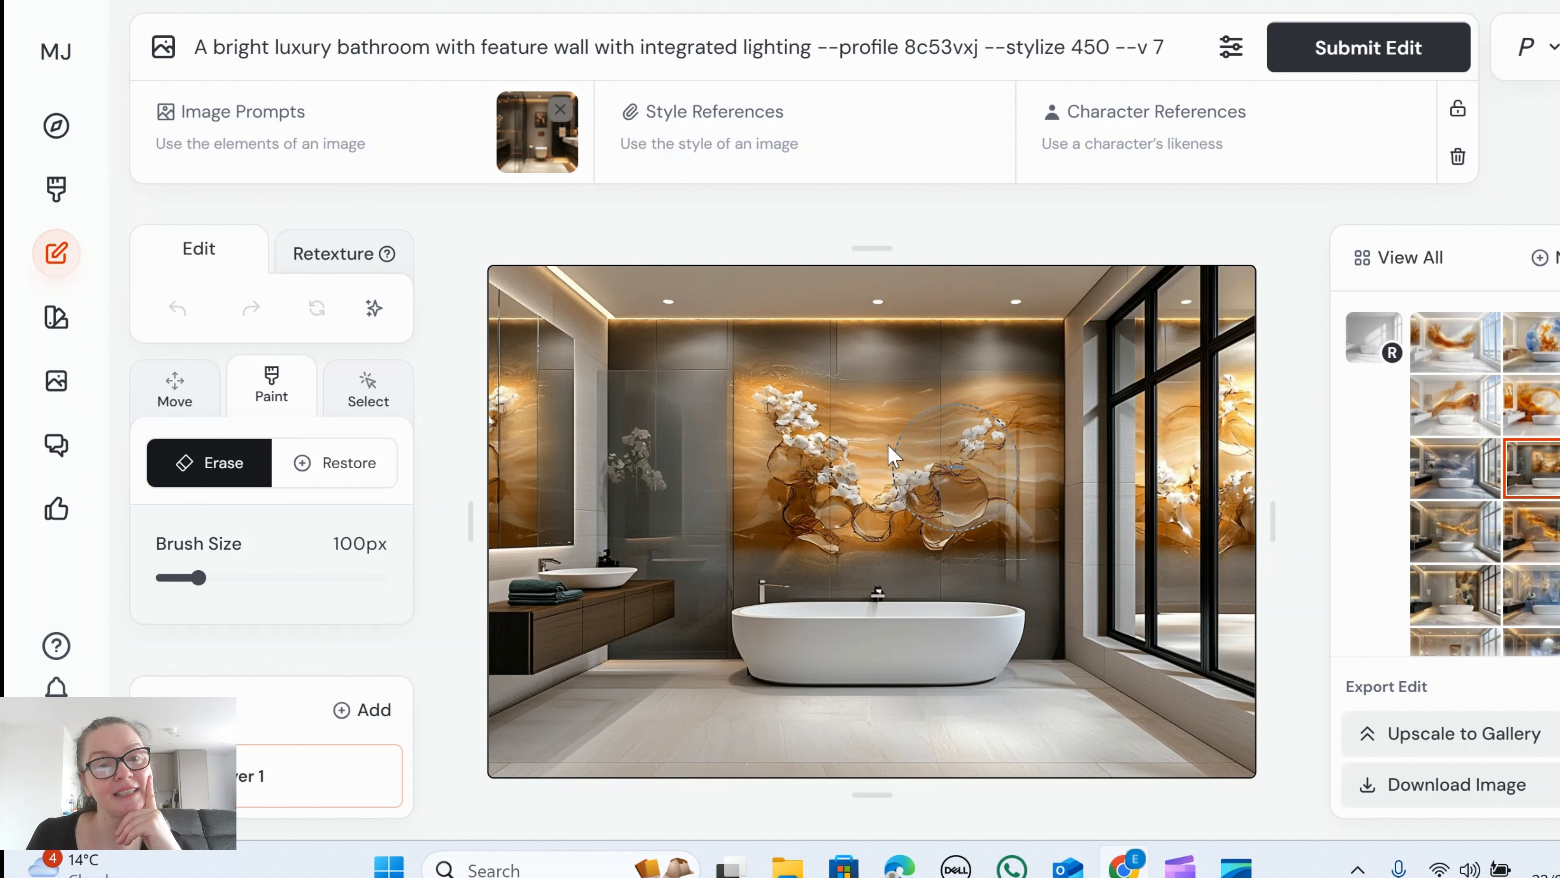
click(558, 111)
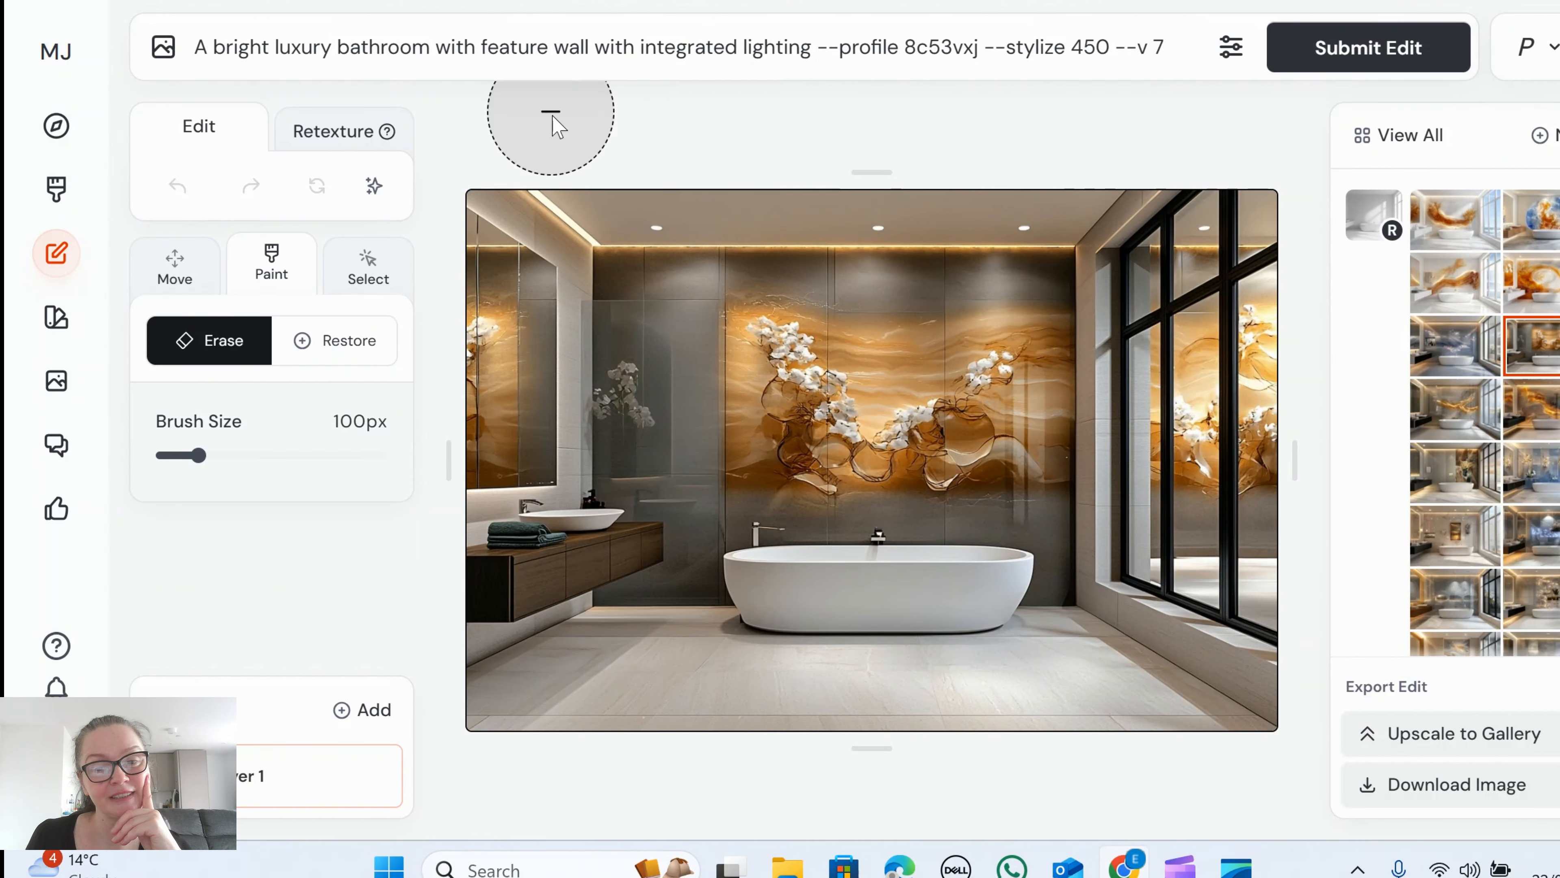
click(1455, 416)
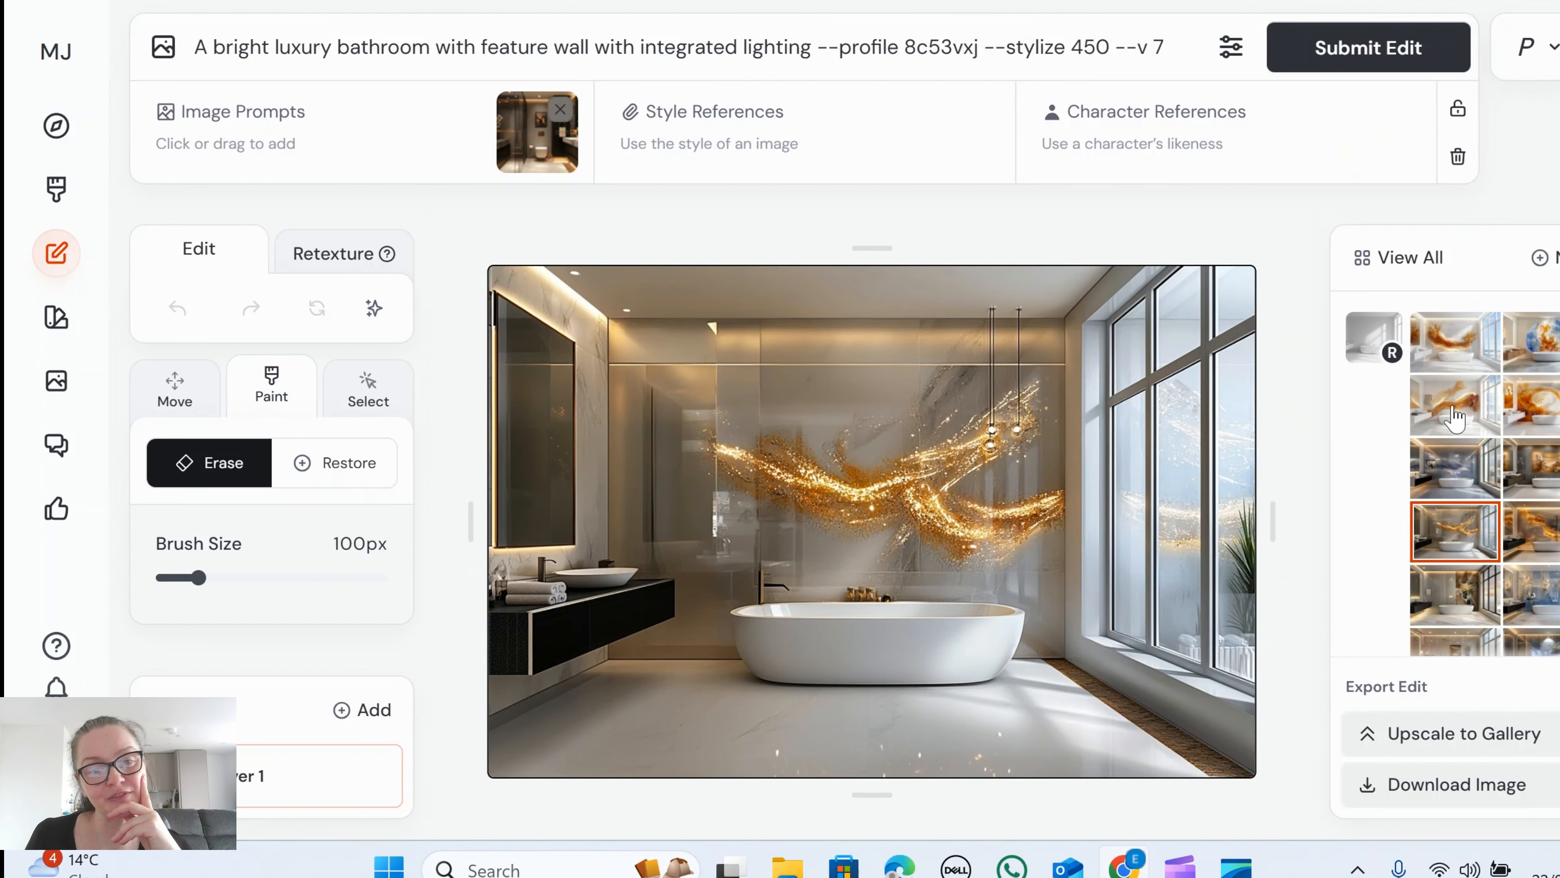
click(1553, 476)
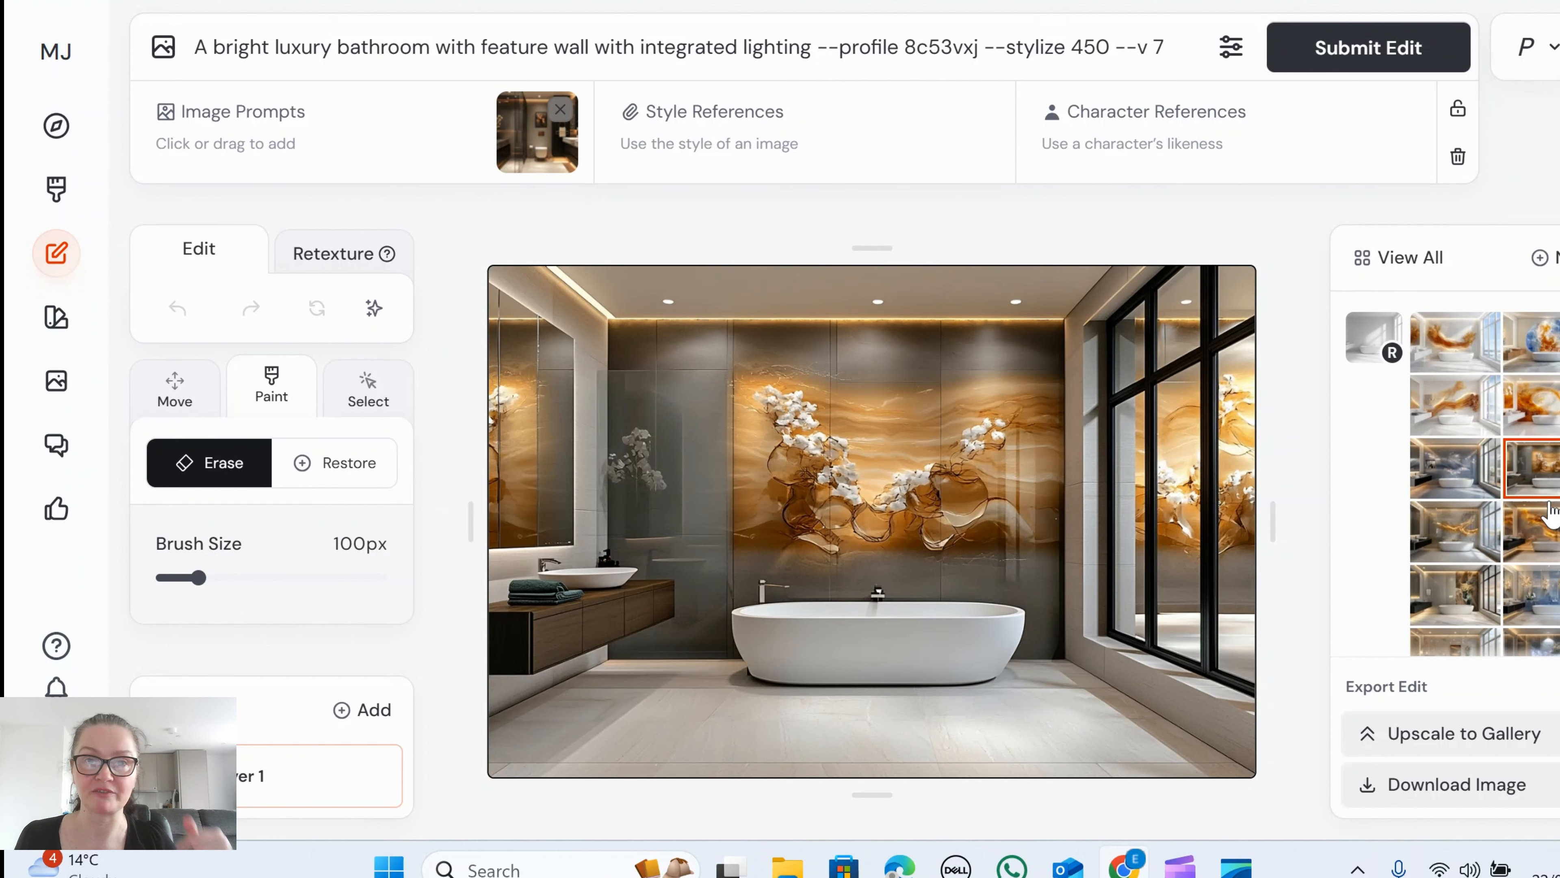
click(1456, 536)
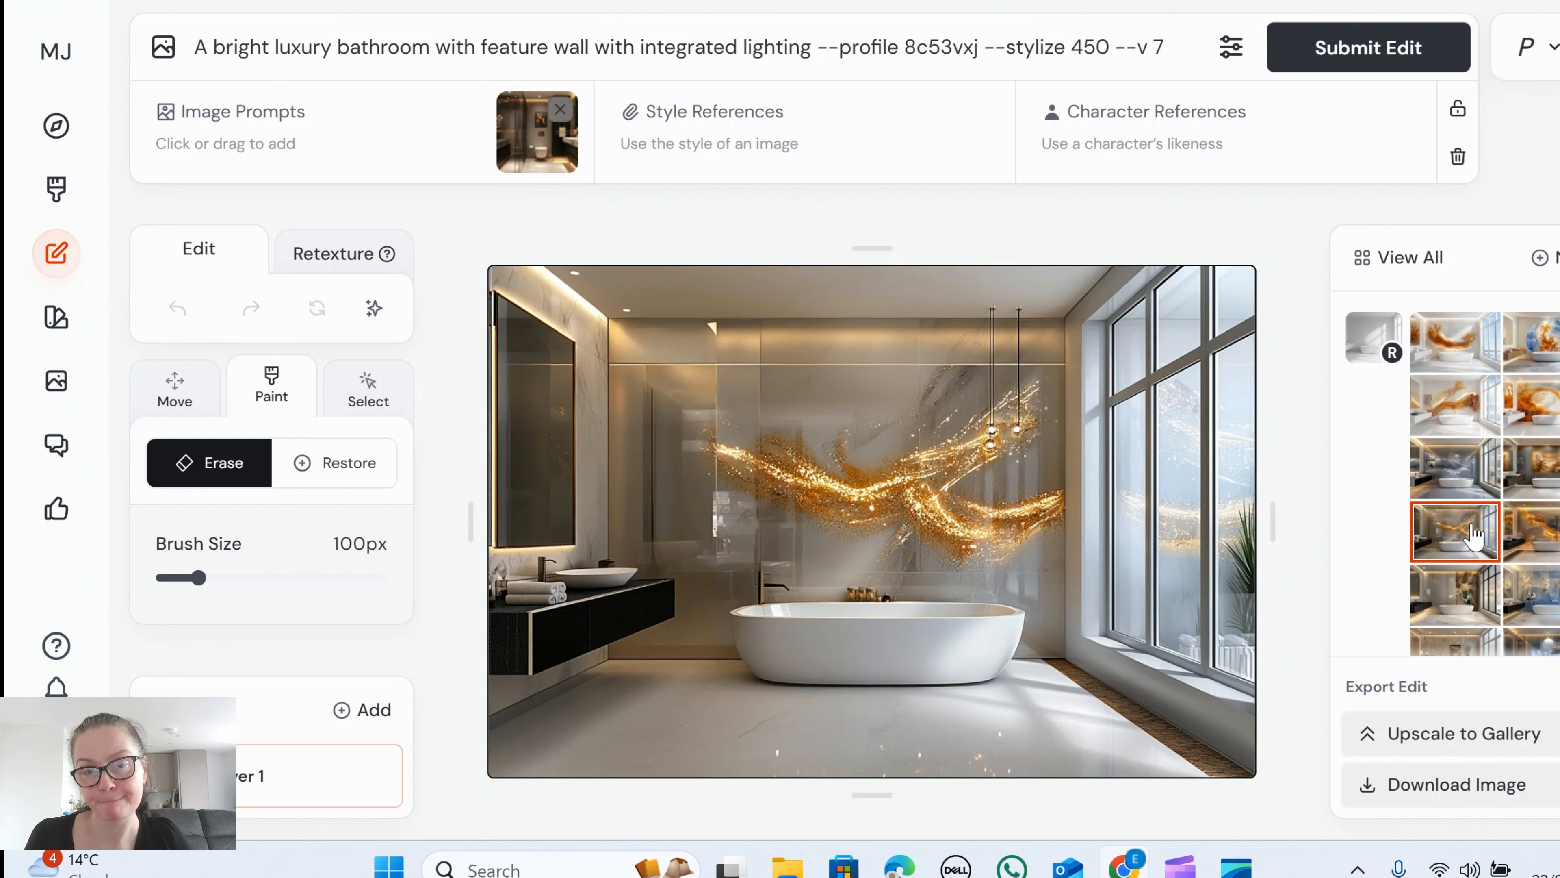
Step: View more dark-bathroom-prompt variants: amber lightning wall, brown marble panel, blue floral wall, gold lattice panel and blue sparkle niche
click(1545, 544)
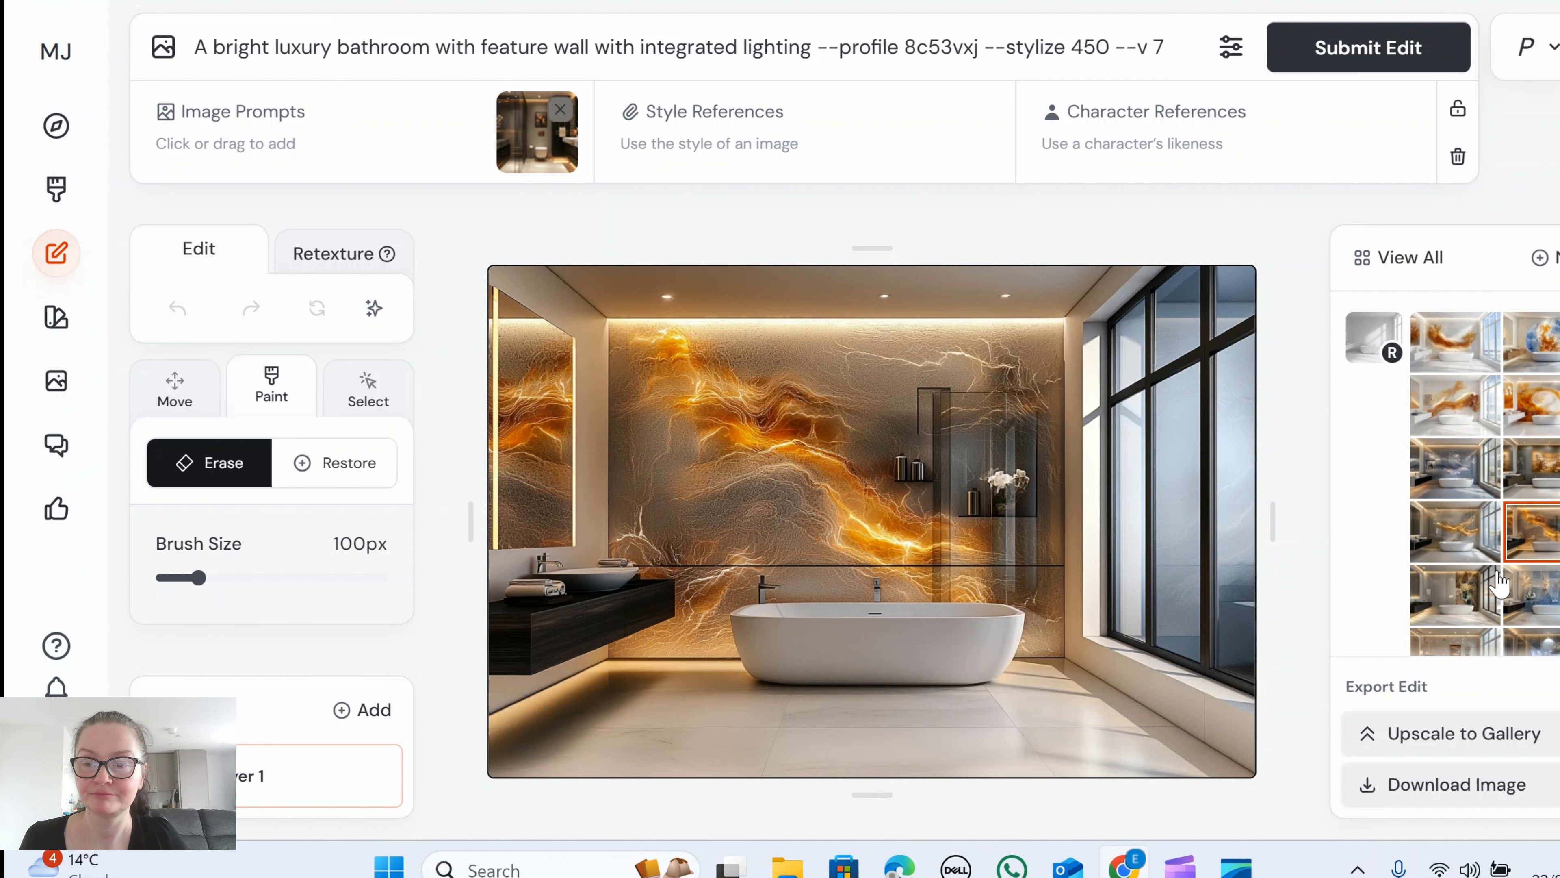
click(1468, 602)
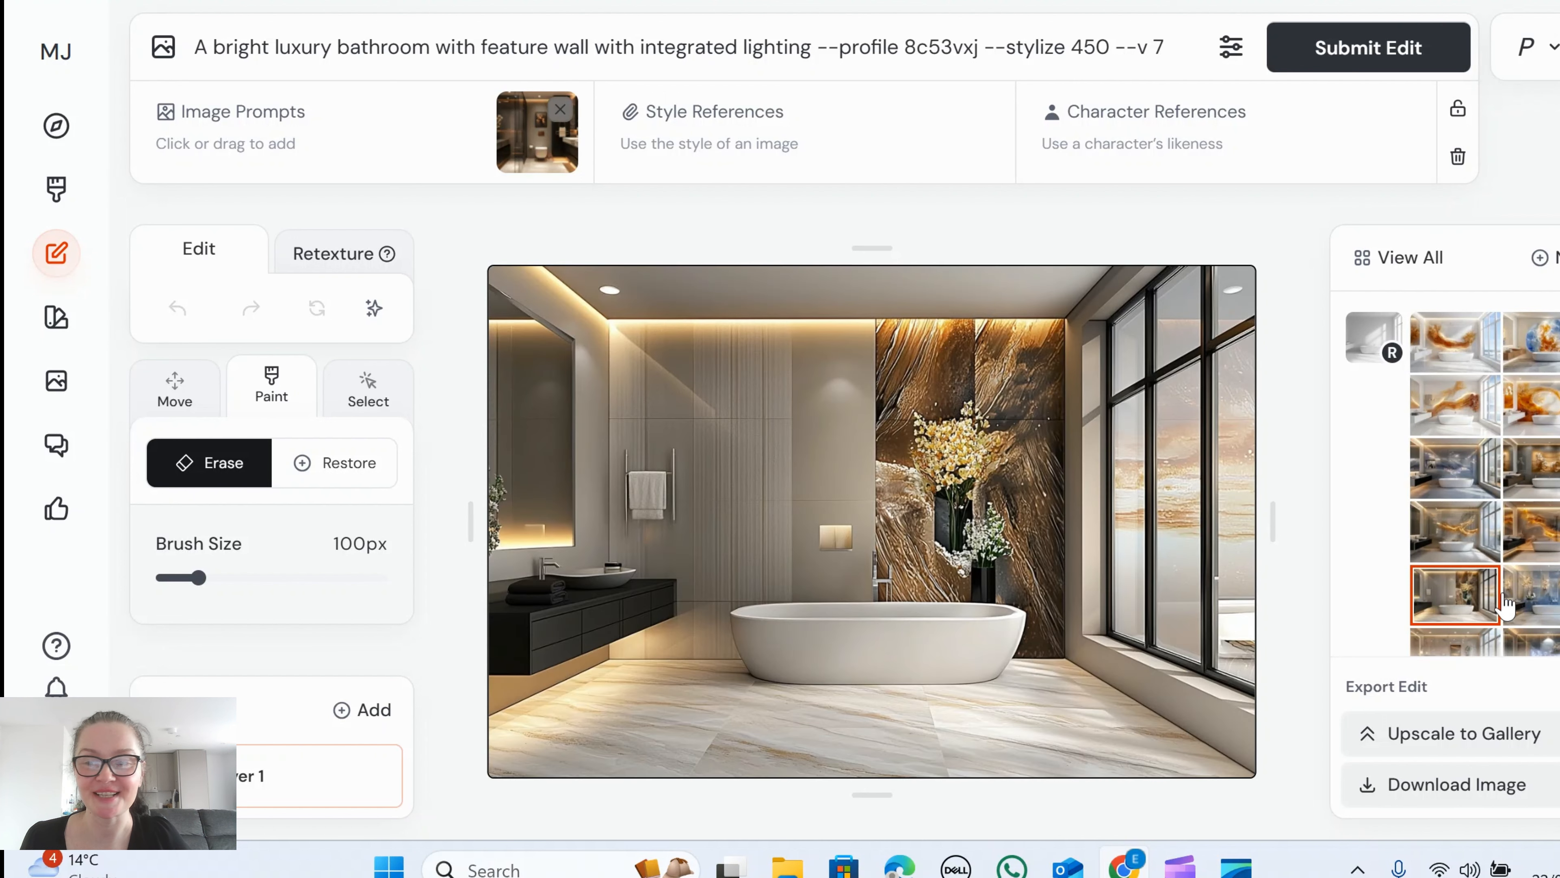
click(1543, 605)
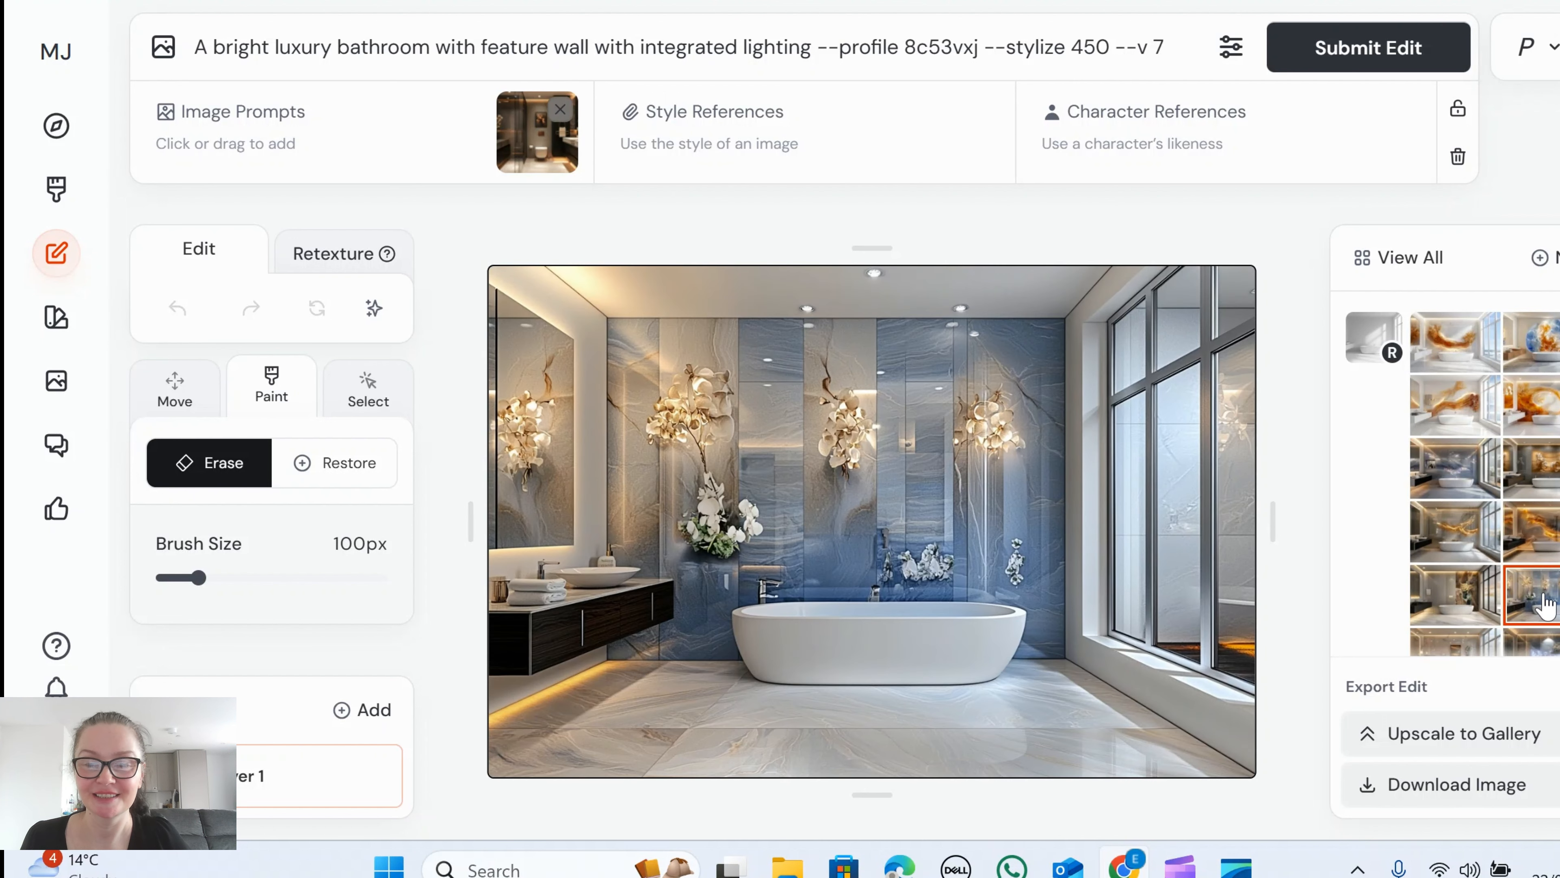
scroll(1490, 570, down, 2)
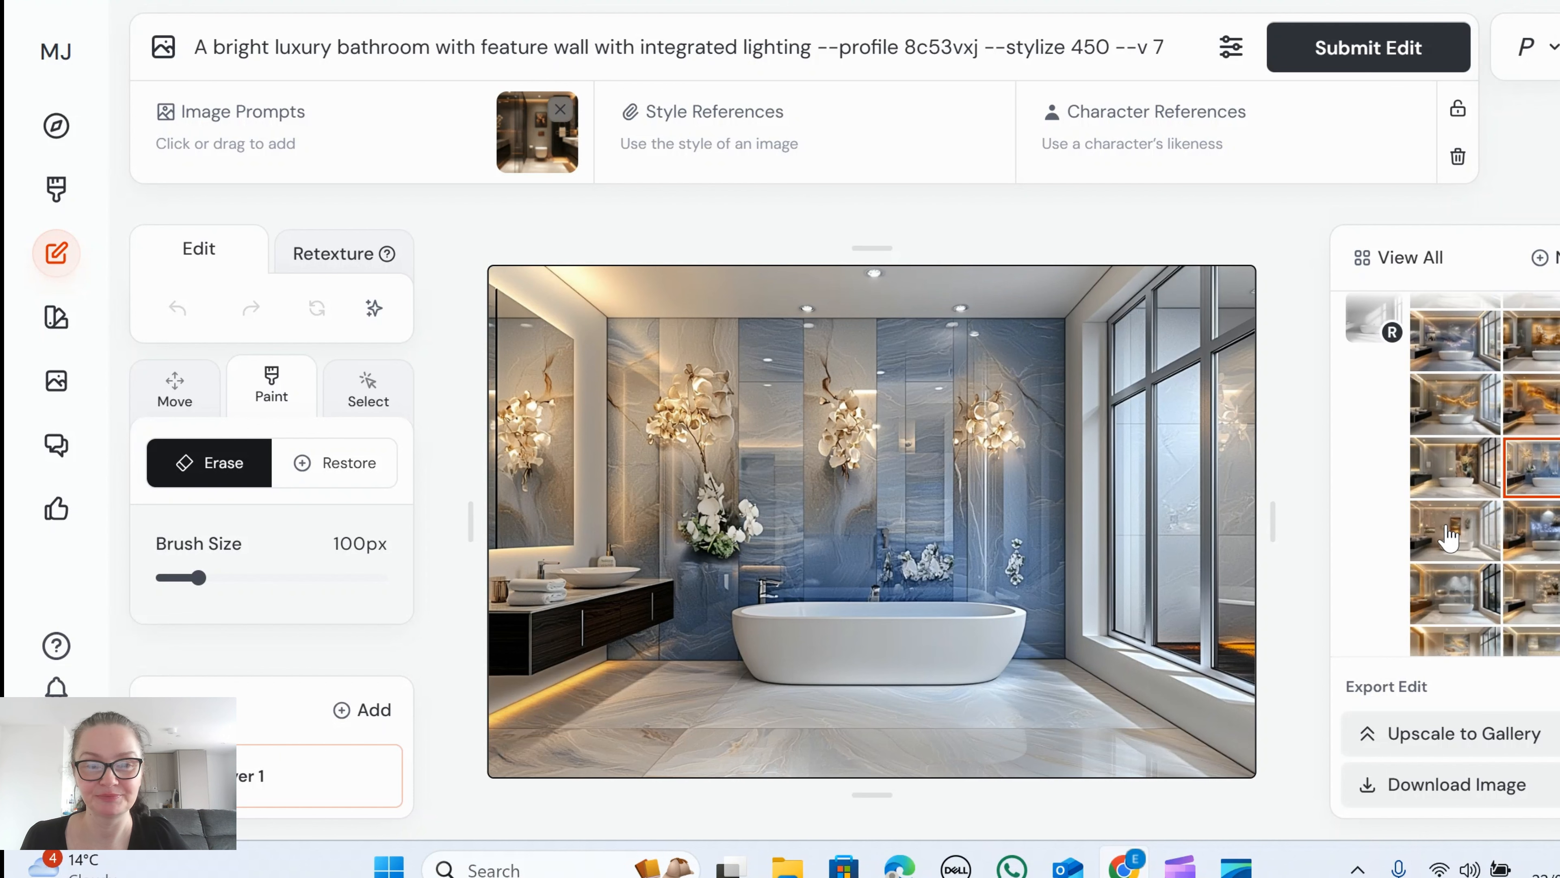
click(1451, 539)
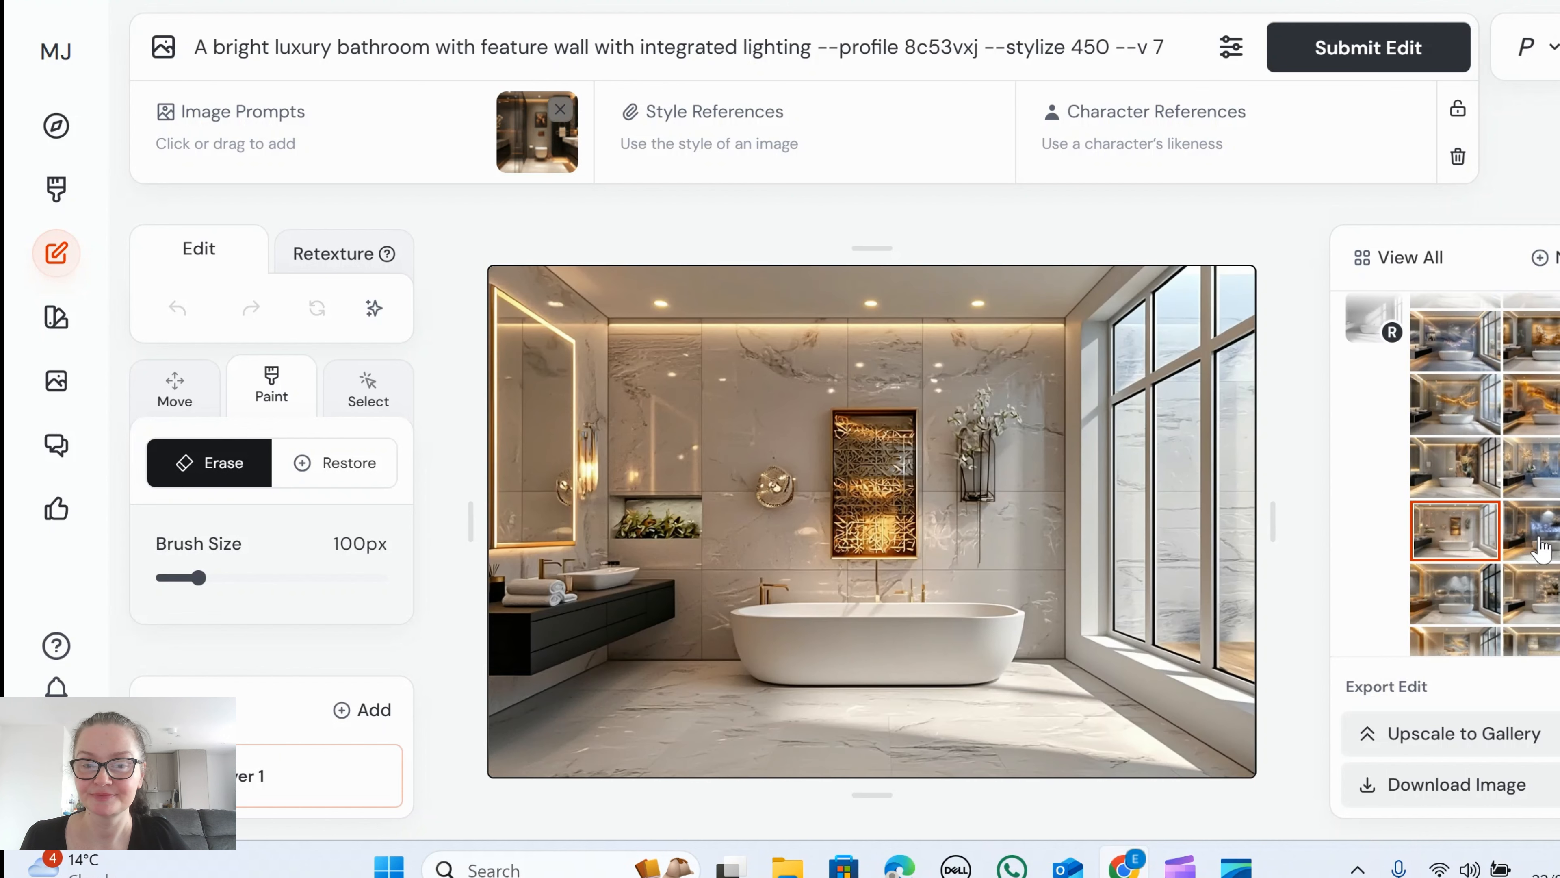
click(1543, 549)
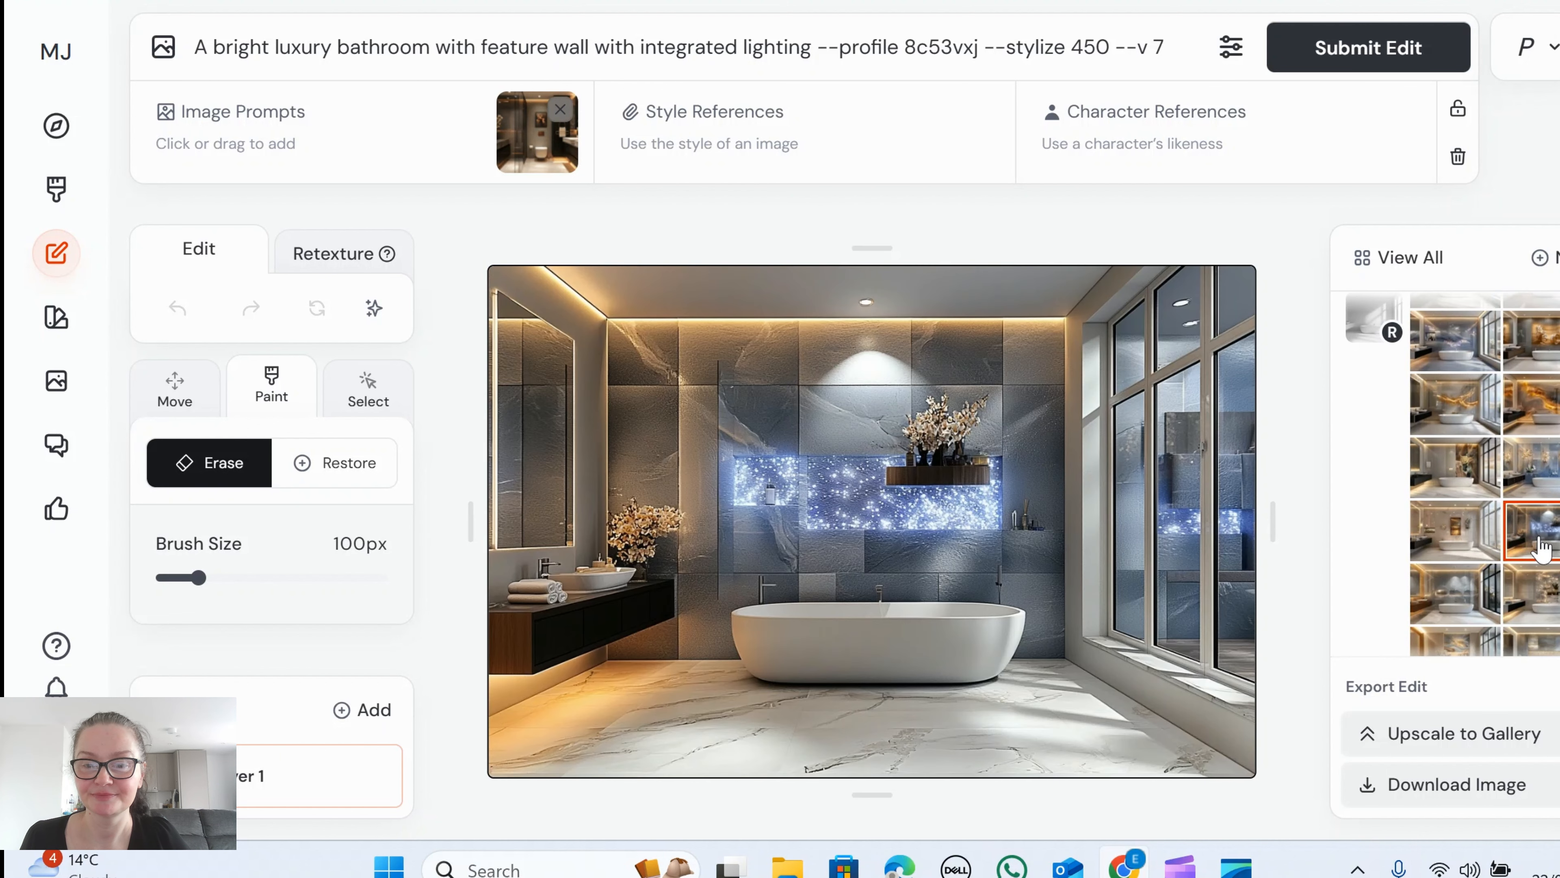
Step: View the remaining dark-bathroom-prompt variants, including the gray marble wall, glowing gold wave panel and blue-gold marble panel
click(1451, 604)
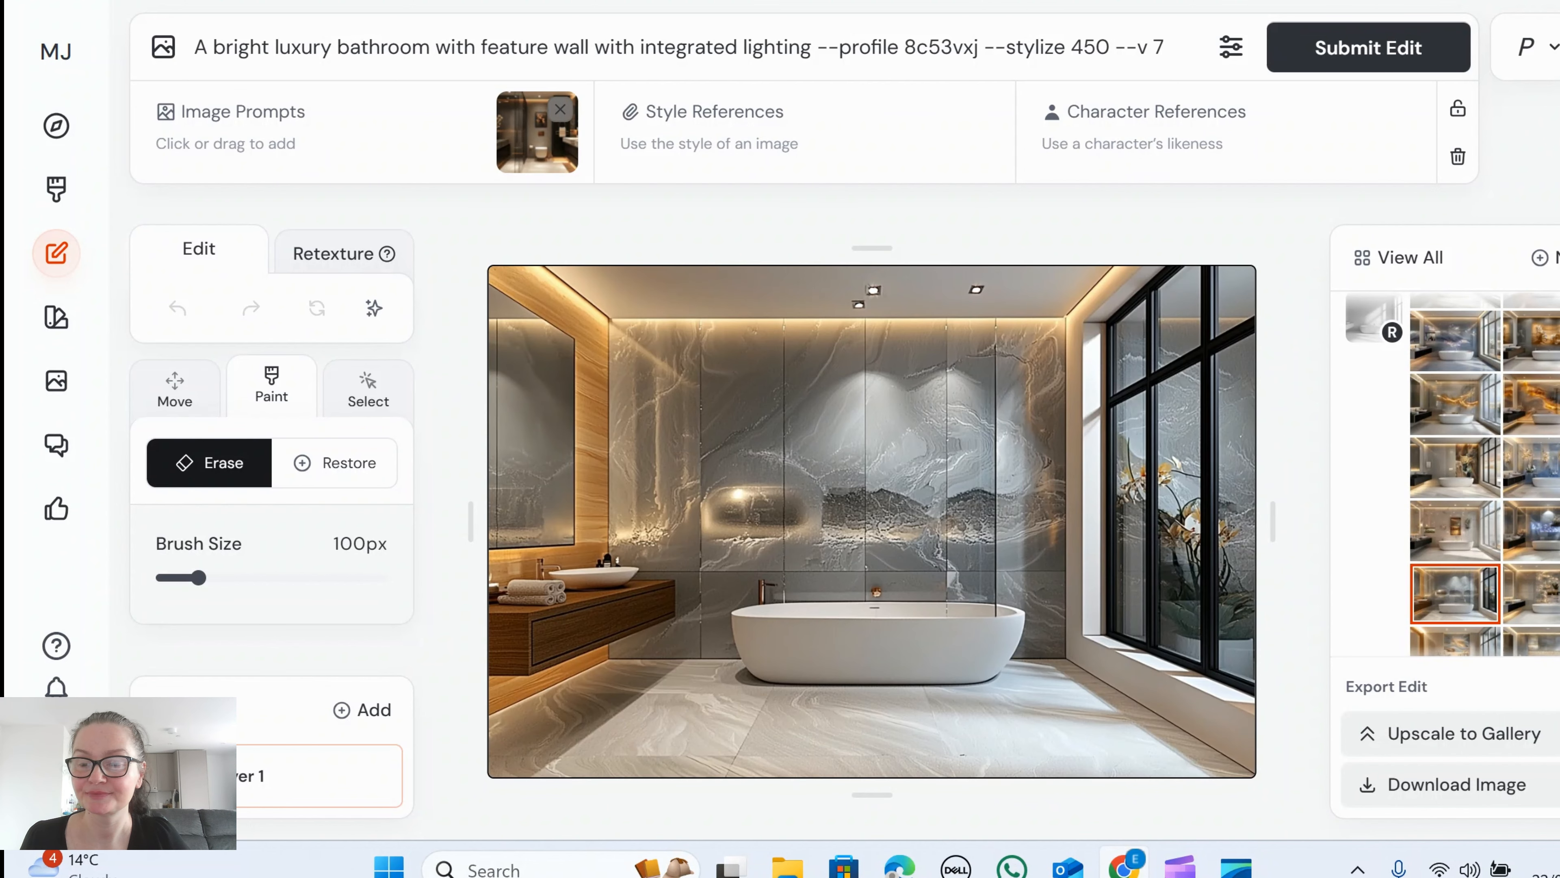
key(Right)
scroll(1490, 518, down, 4)
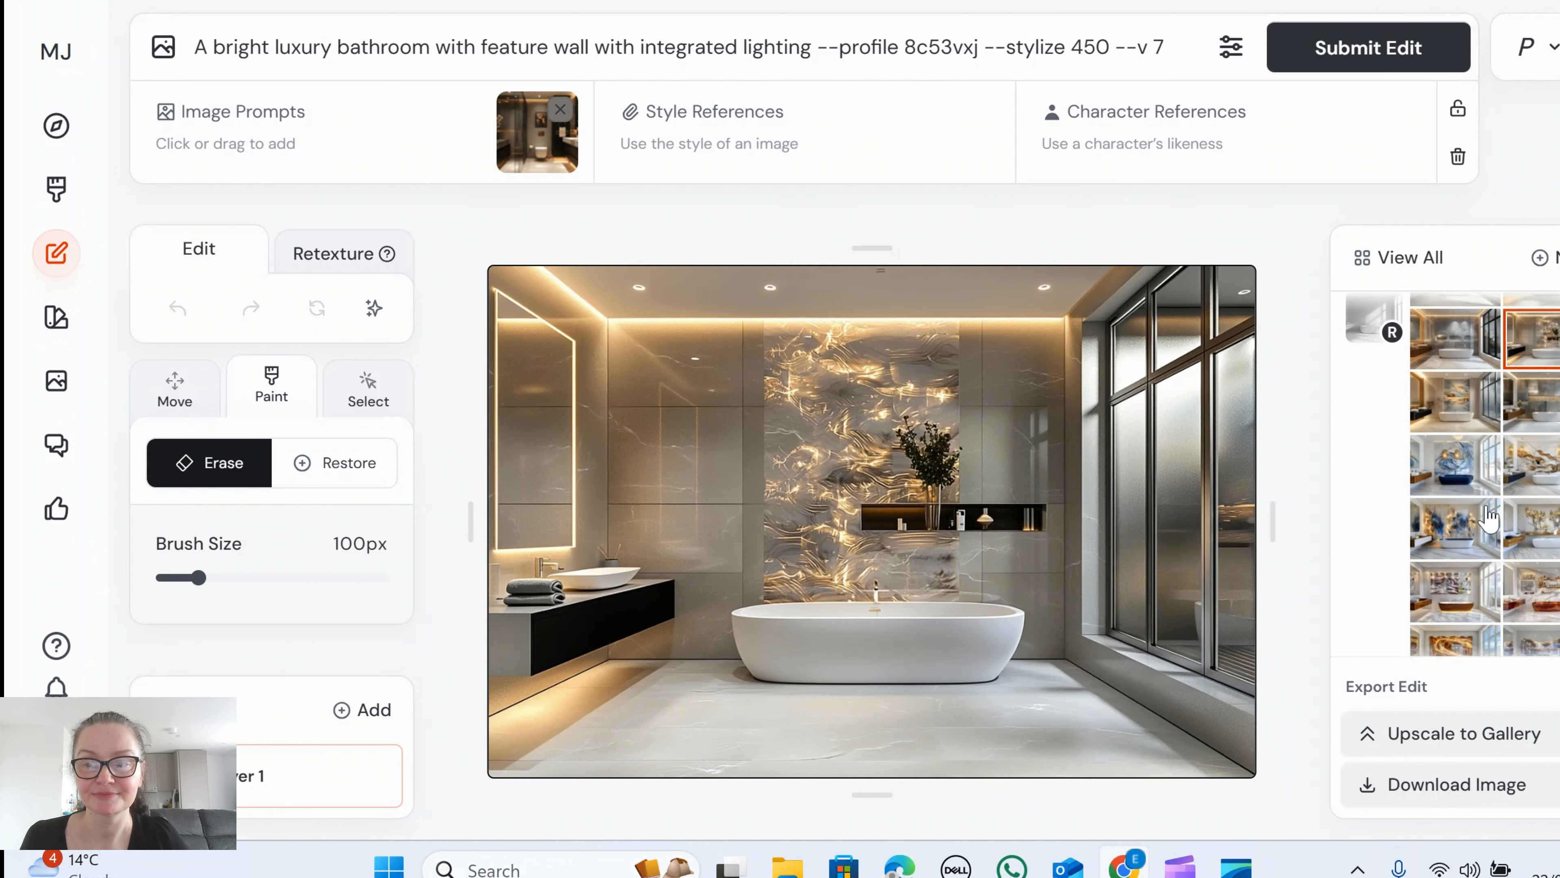
click(1450, 414)
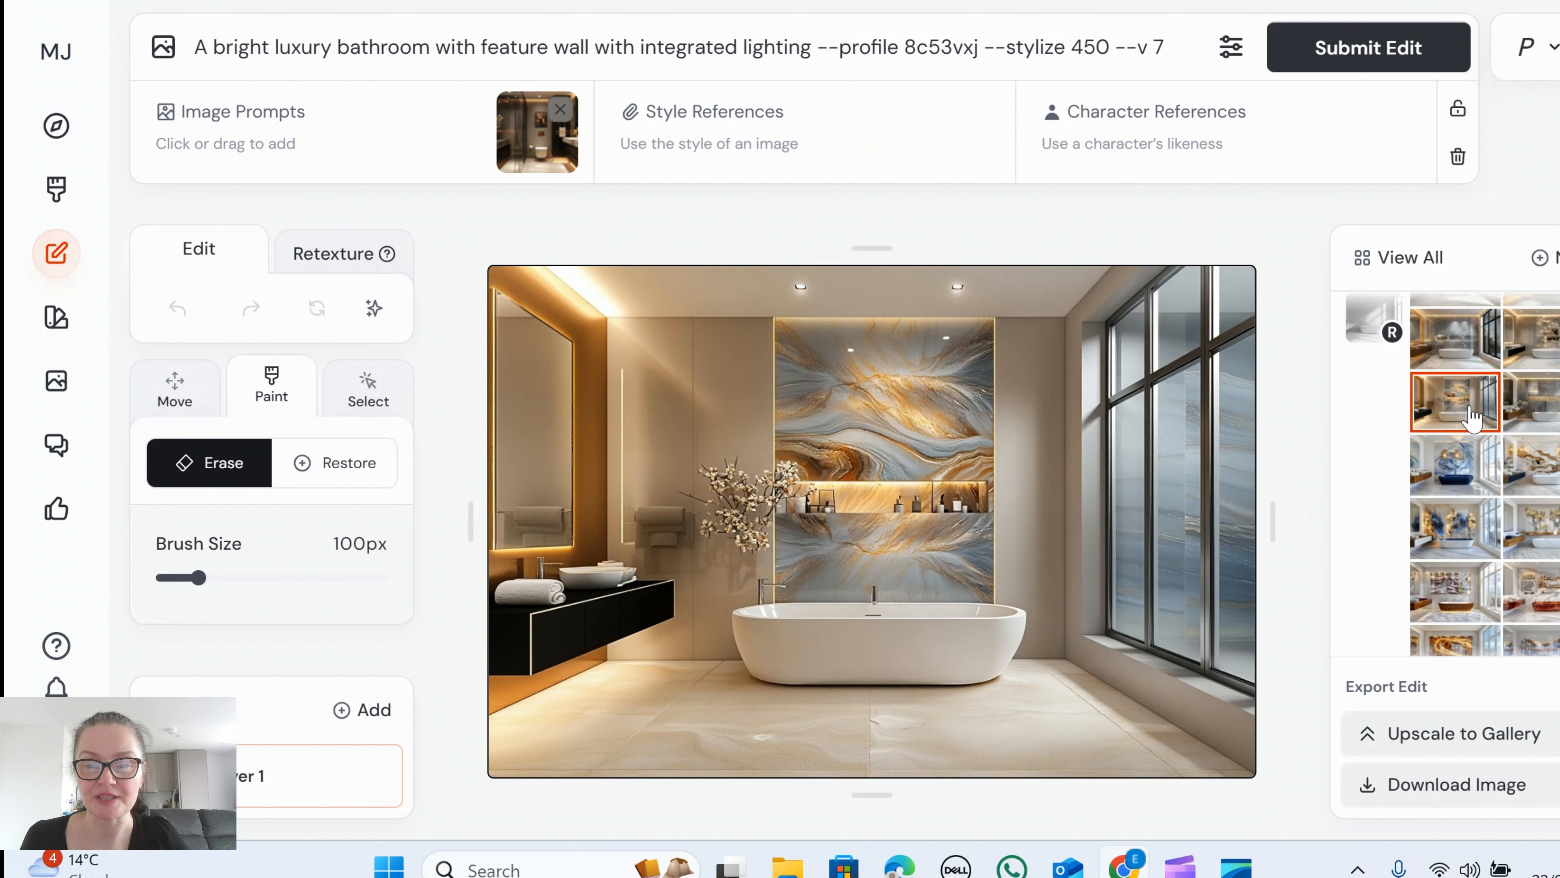
click(1548, 413)
Step: Compare the bathroom variants made with the dining table image prompt, including the blue marble swirl and golden tree feature walls
click(1551, 479)
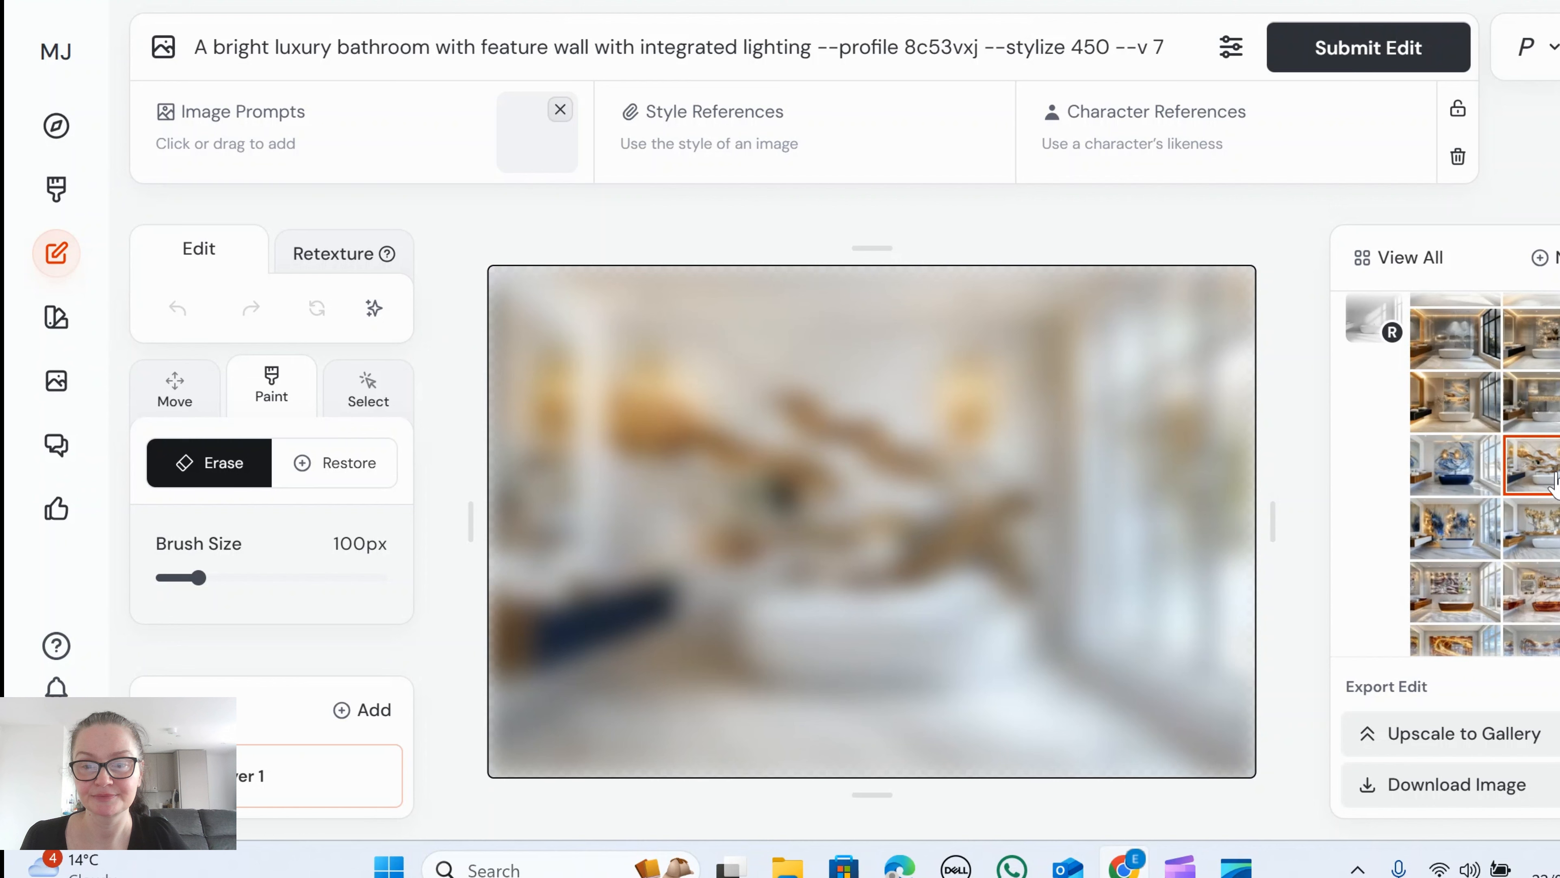
click(1453, 473)
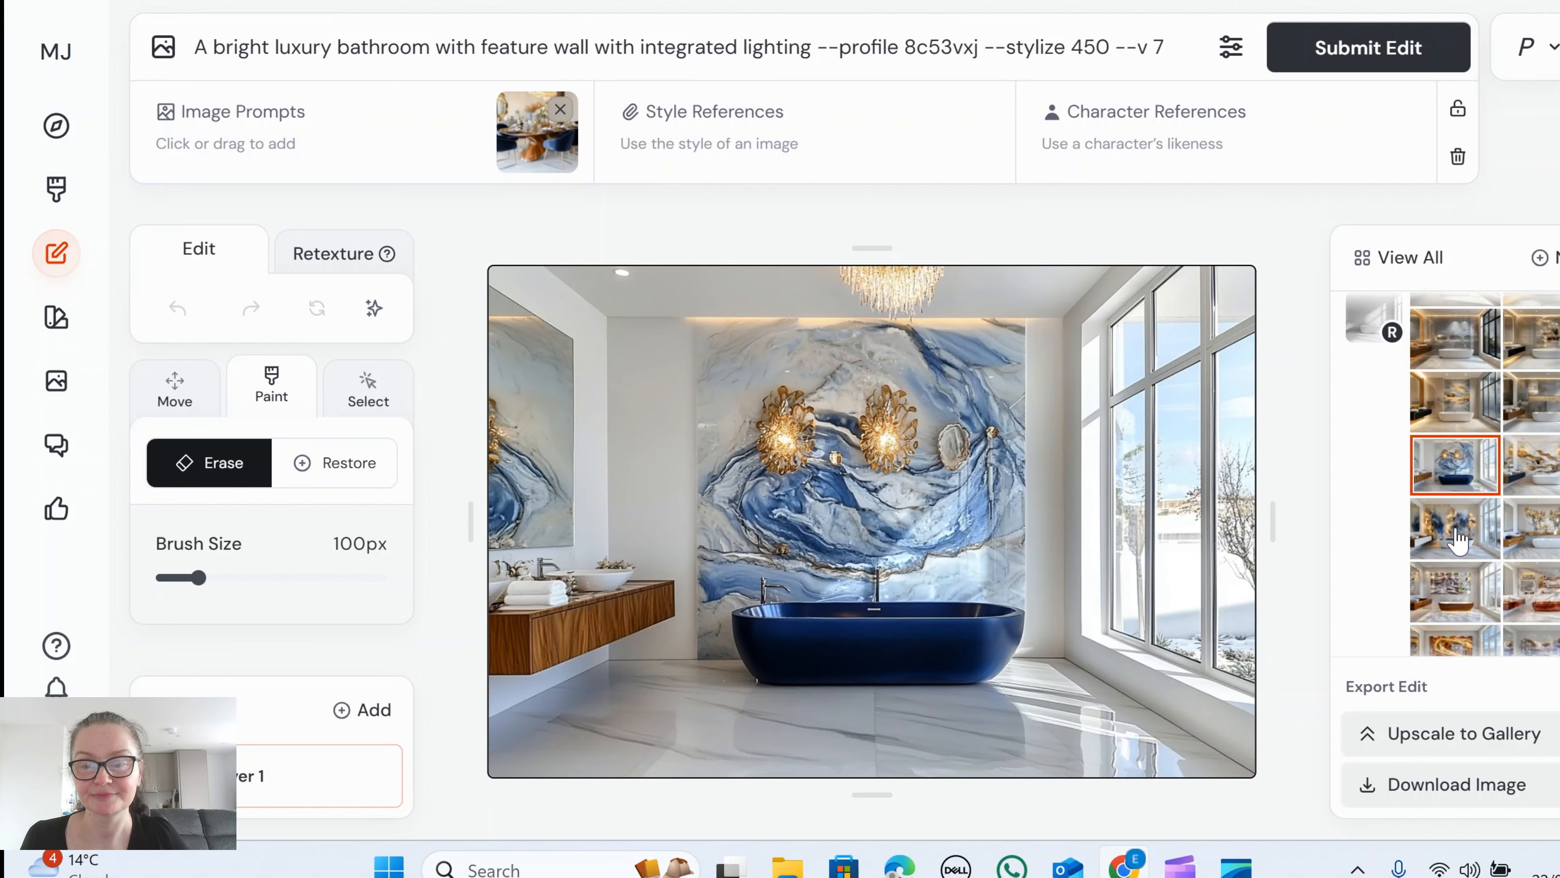
click(1460, 540)
click(1534, 520)
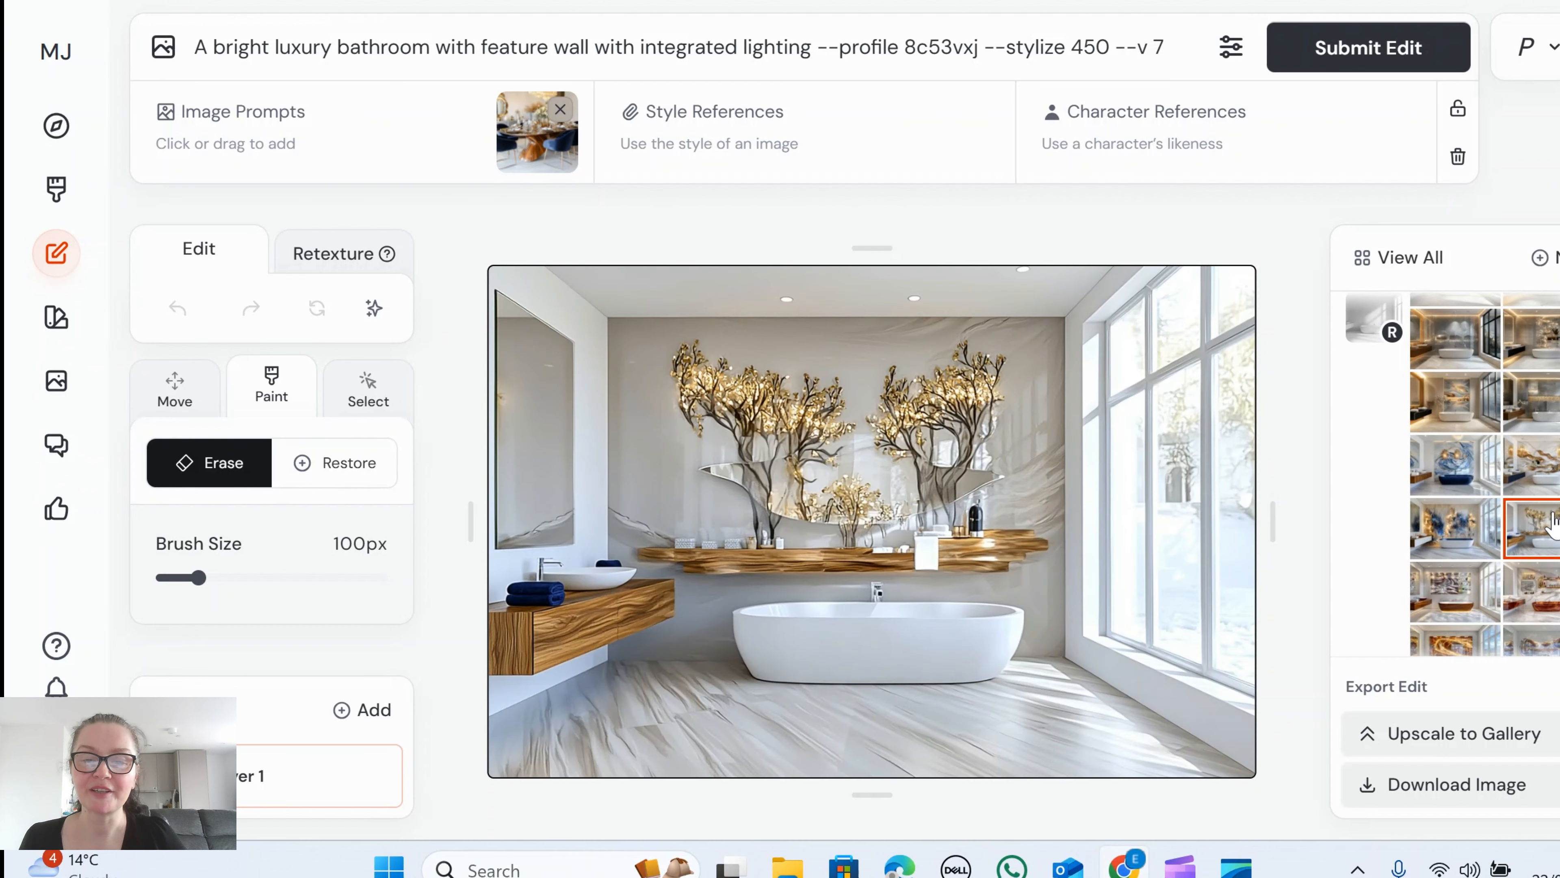
Step: View the bathrooms made with the curved wooden counter image prompt, including the swirling glass panel and marble wall with lit shelves
scroll(1520, 516, down, 2)
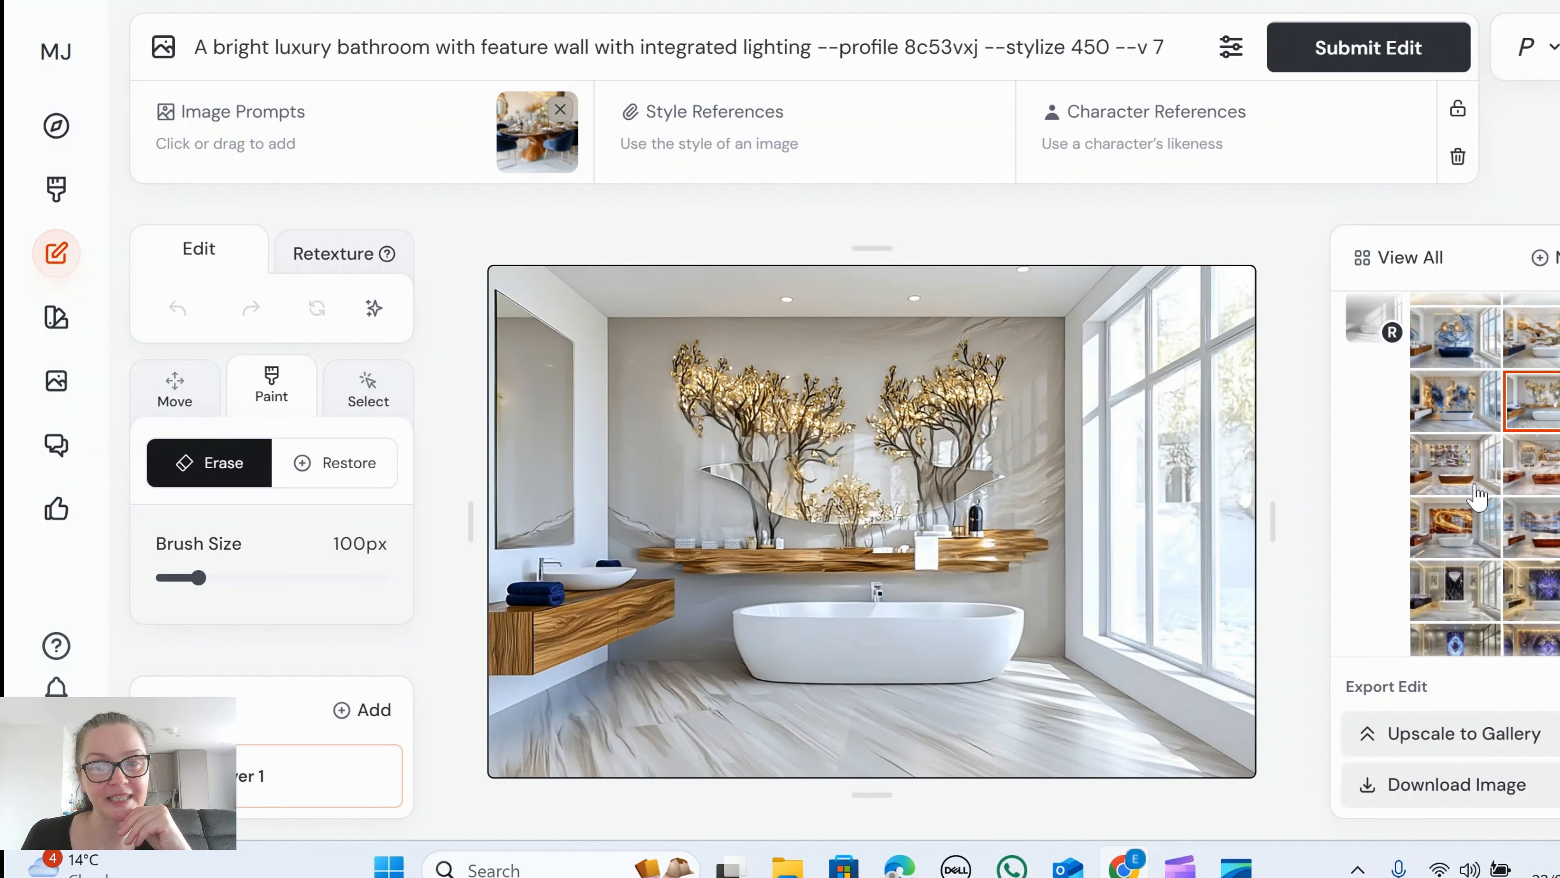
click(1457, 472)
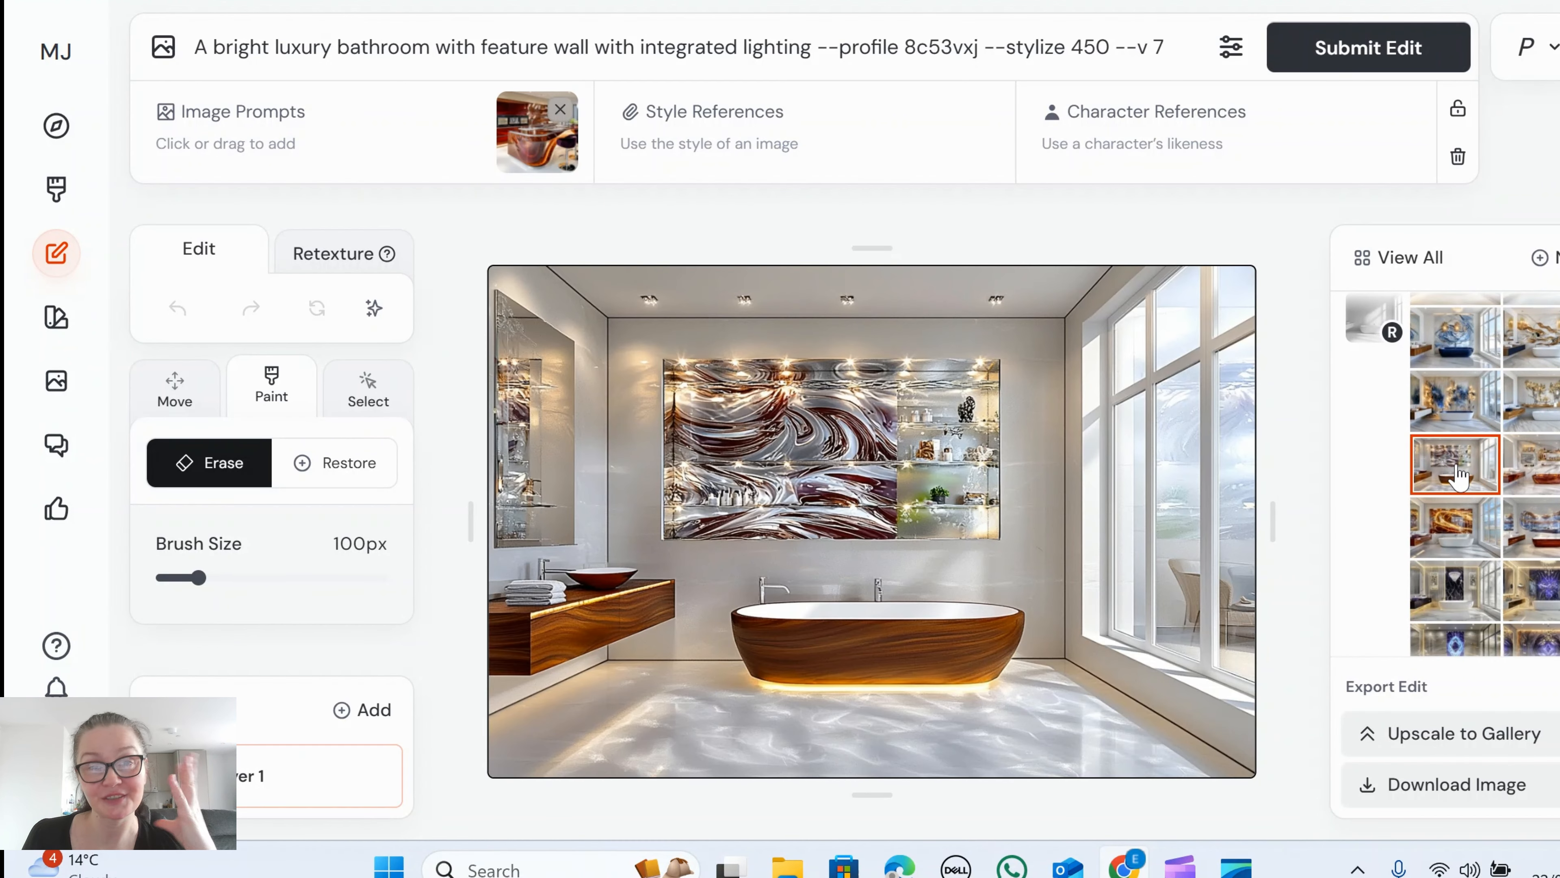
click(1548, 483)
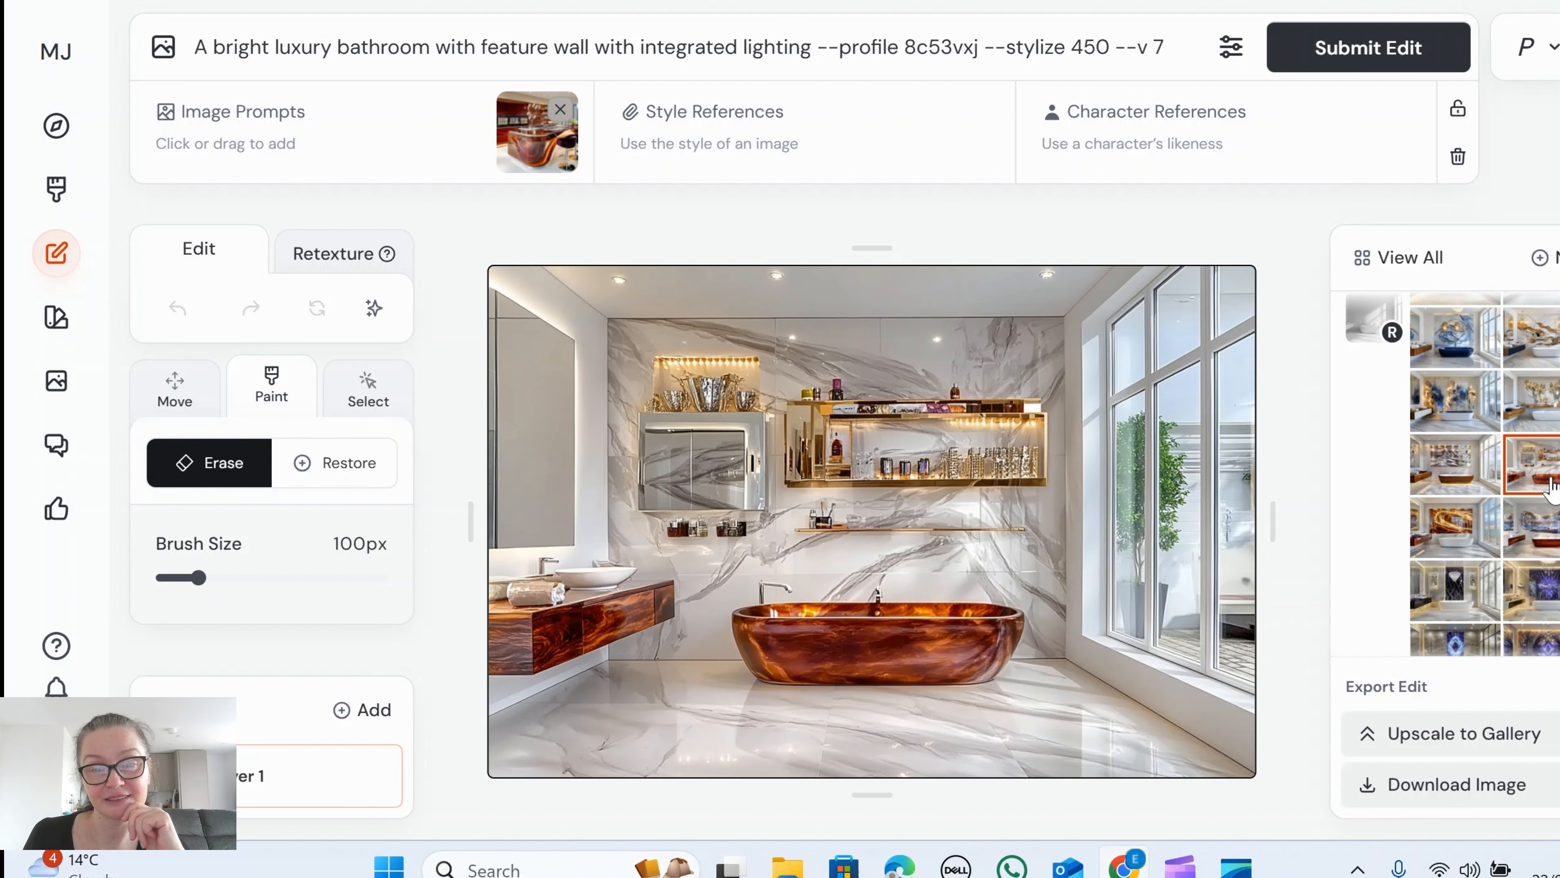
click(1428, 537)
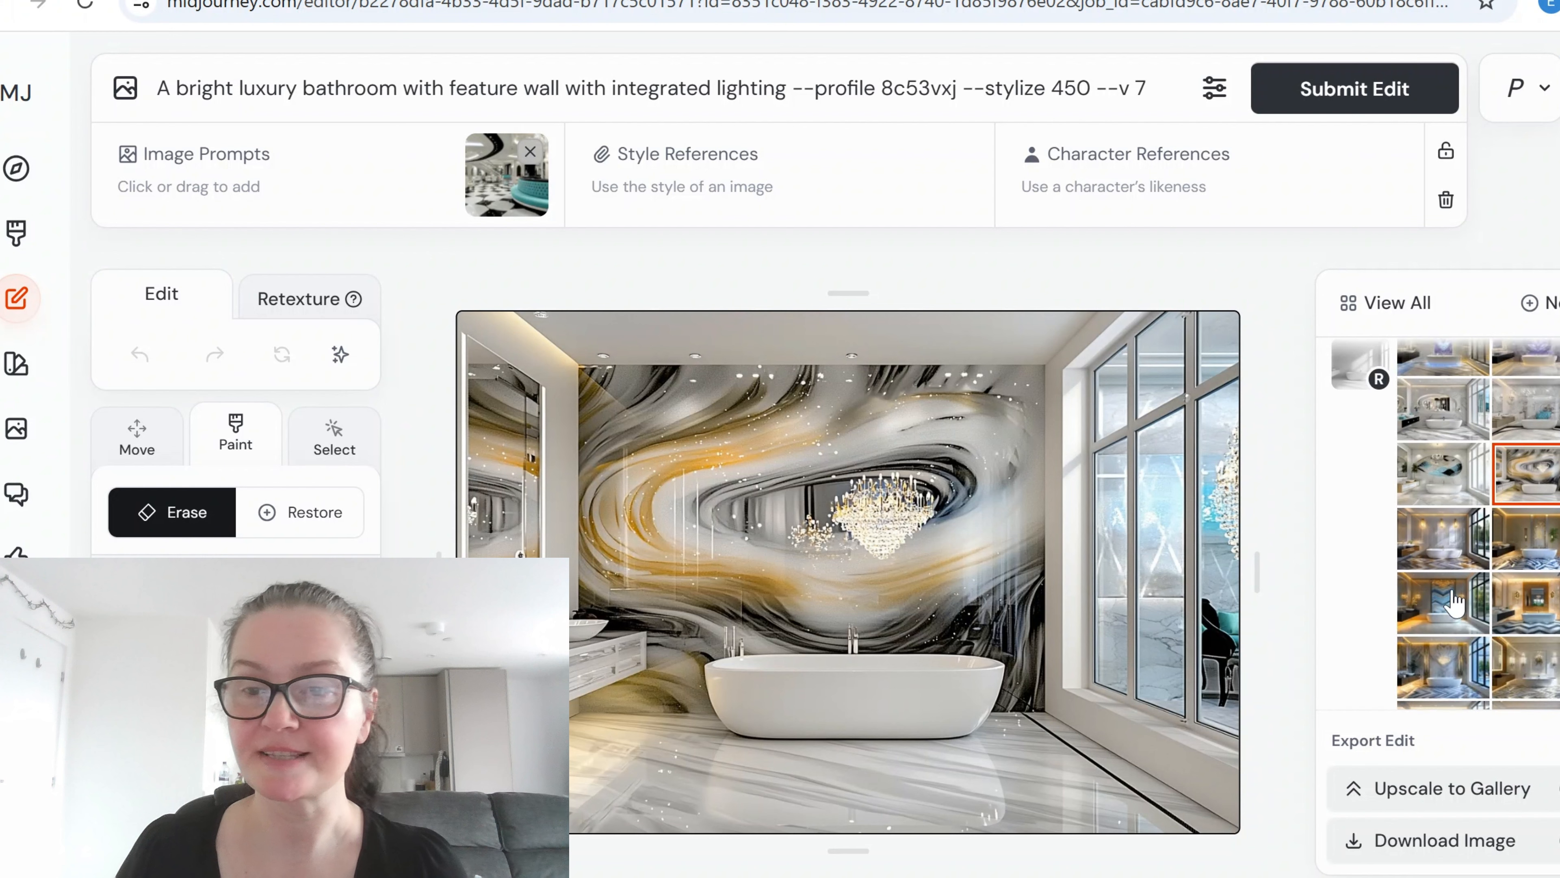
Step: Compare the first bathroom set from the dark gold hallway image prompt: pendant lights, gold fleck panel, framed mirror and blue chevron panel
scroll(1455, 606, down, 1)
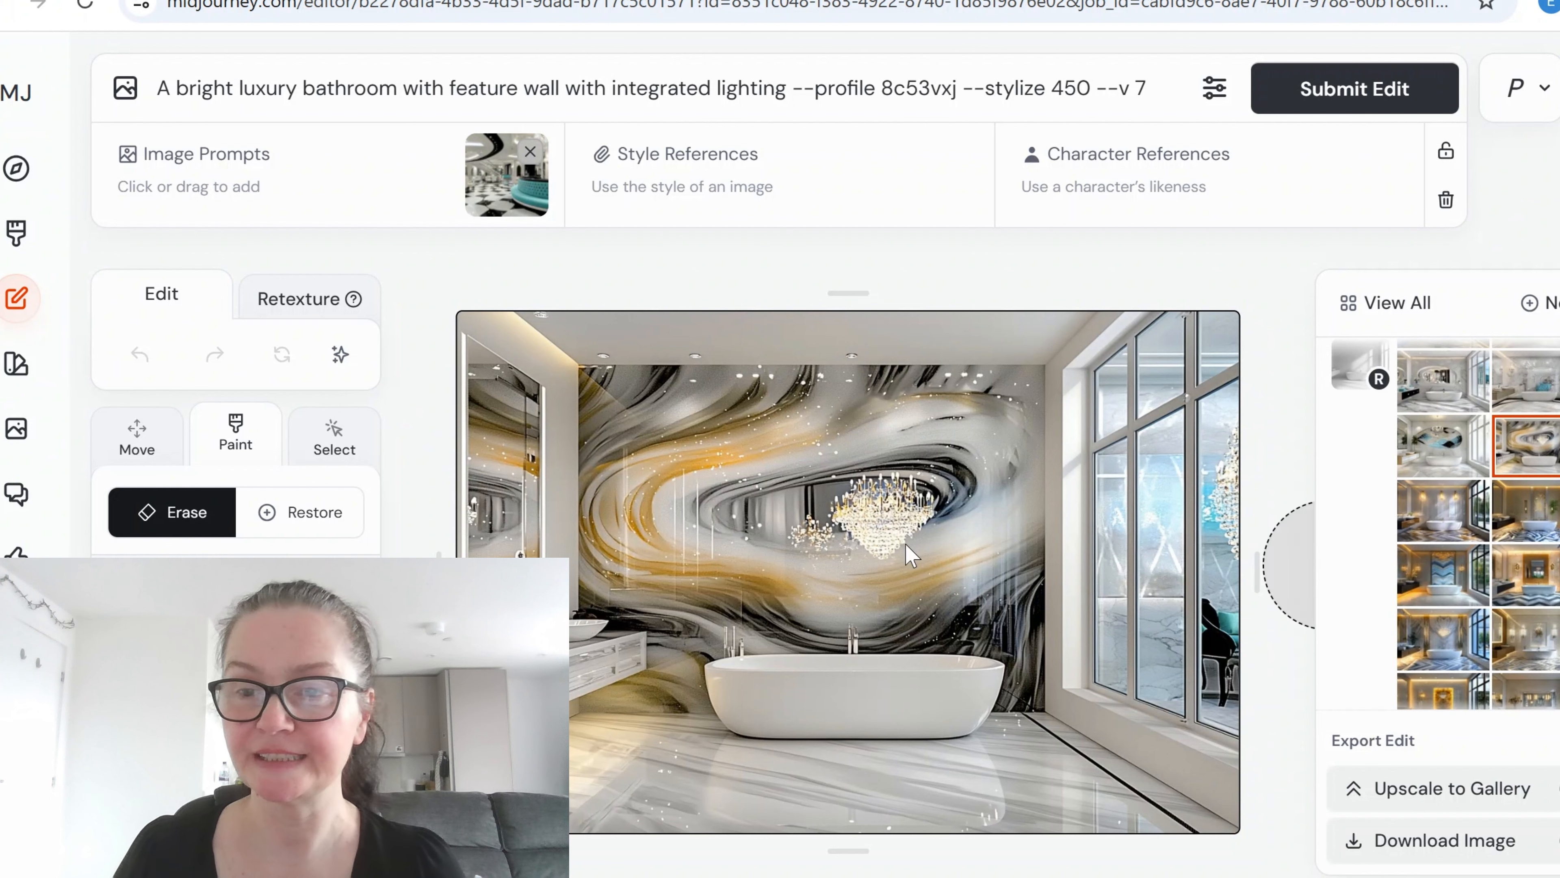
click(1434, 525)
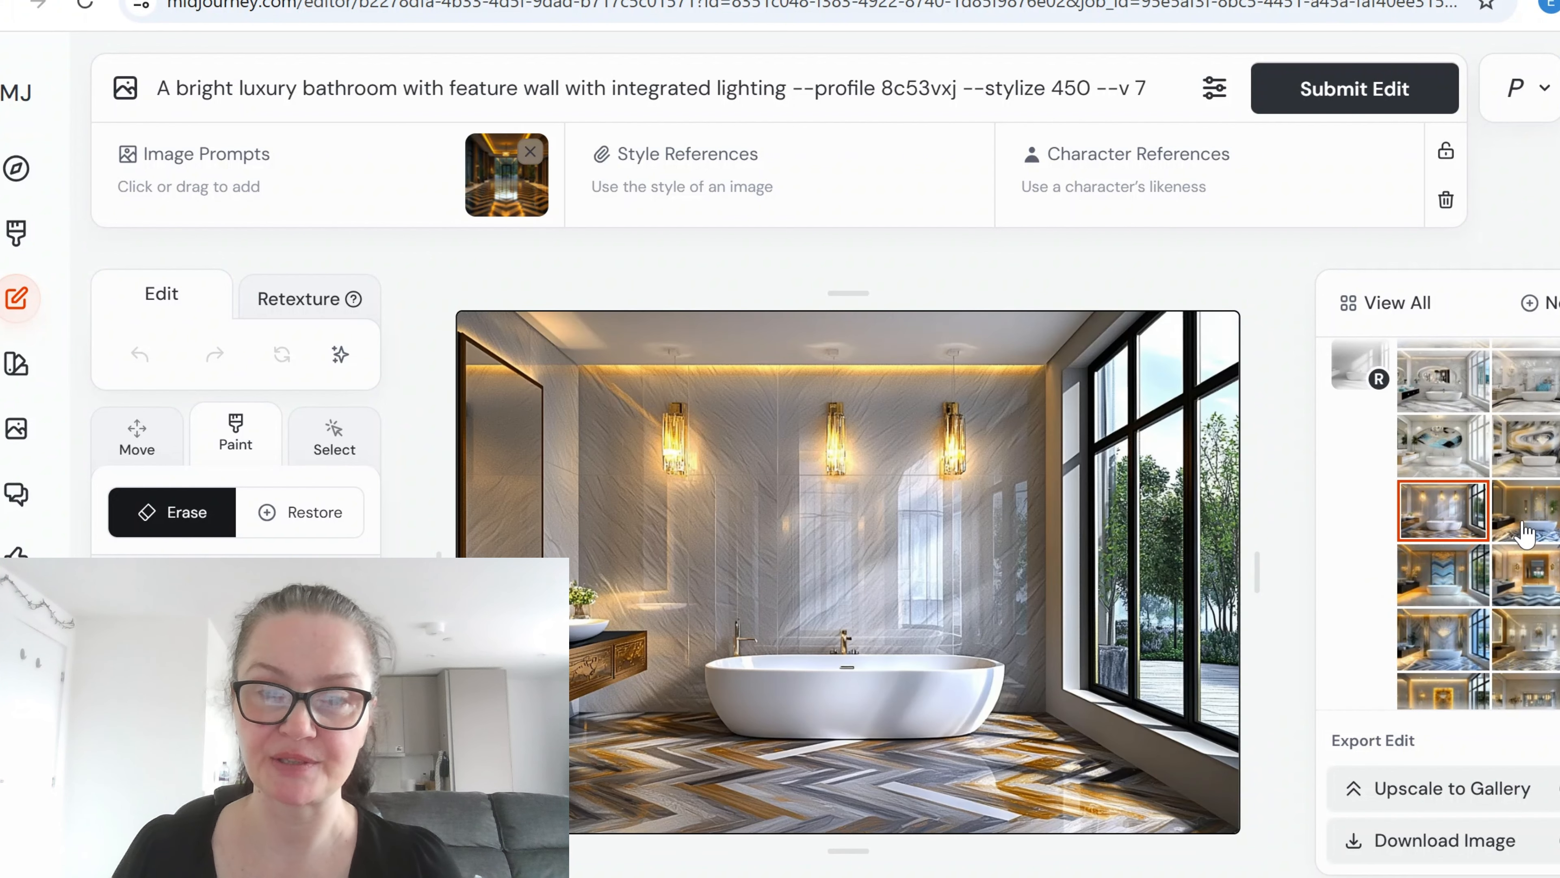
click(1524, 533)
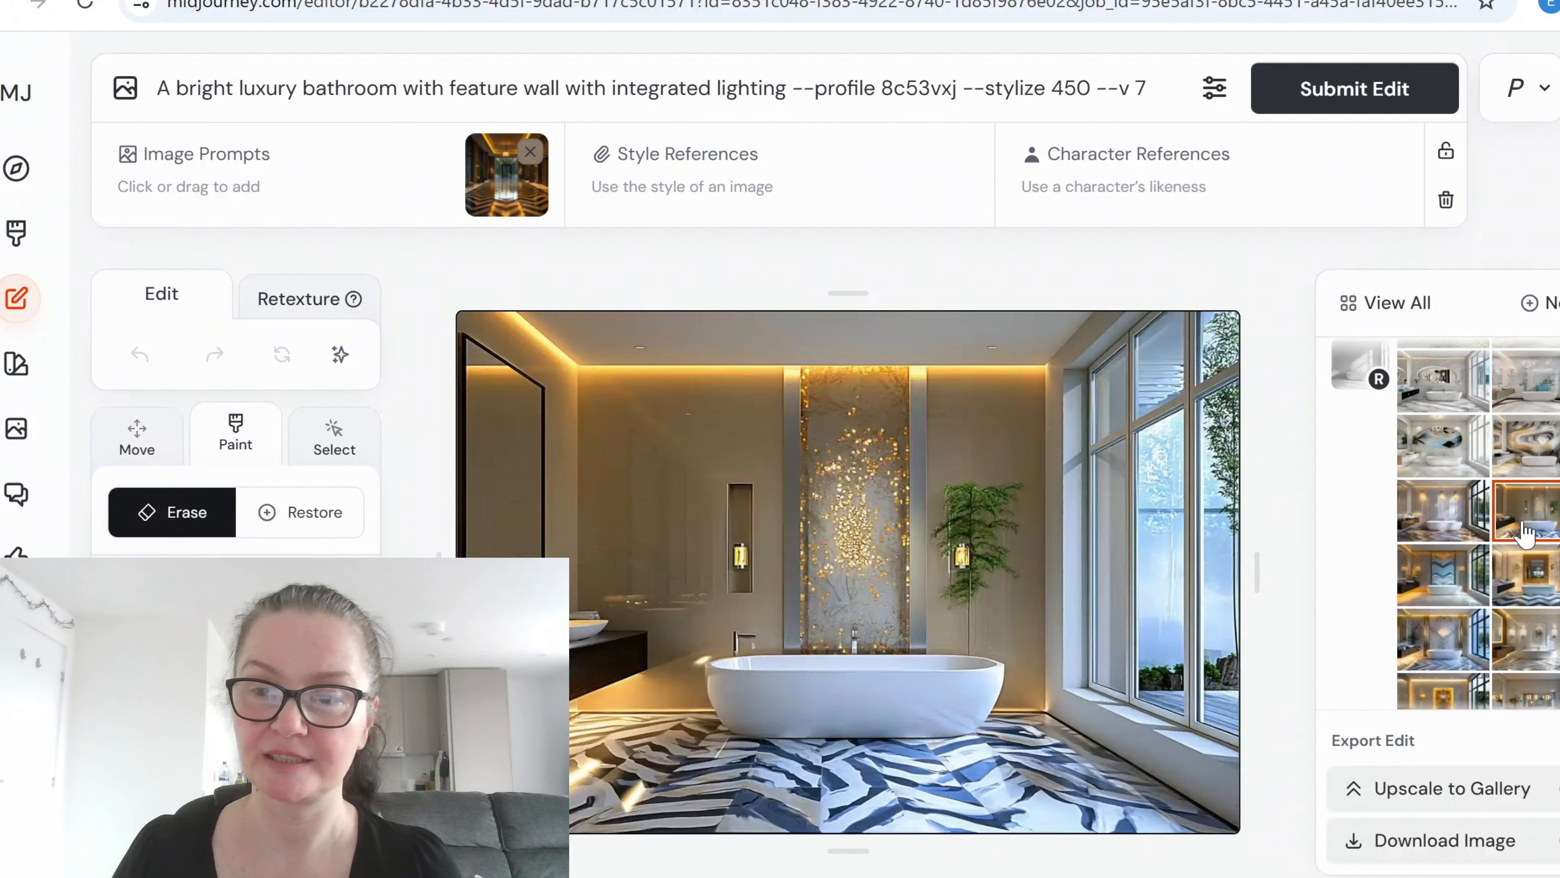
click(1524, 592)
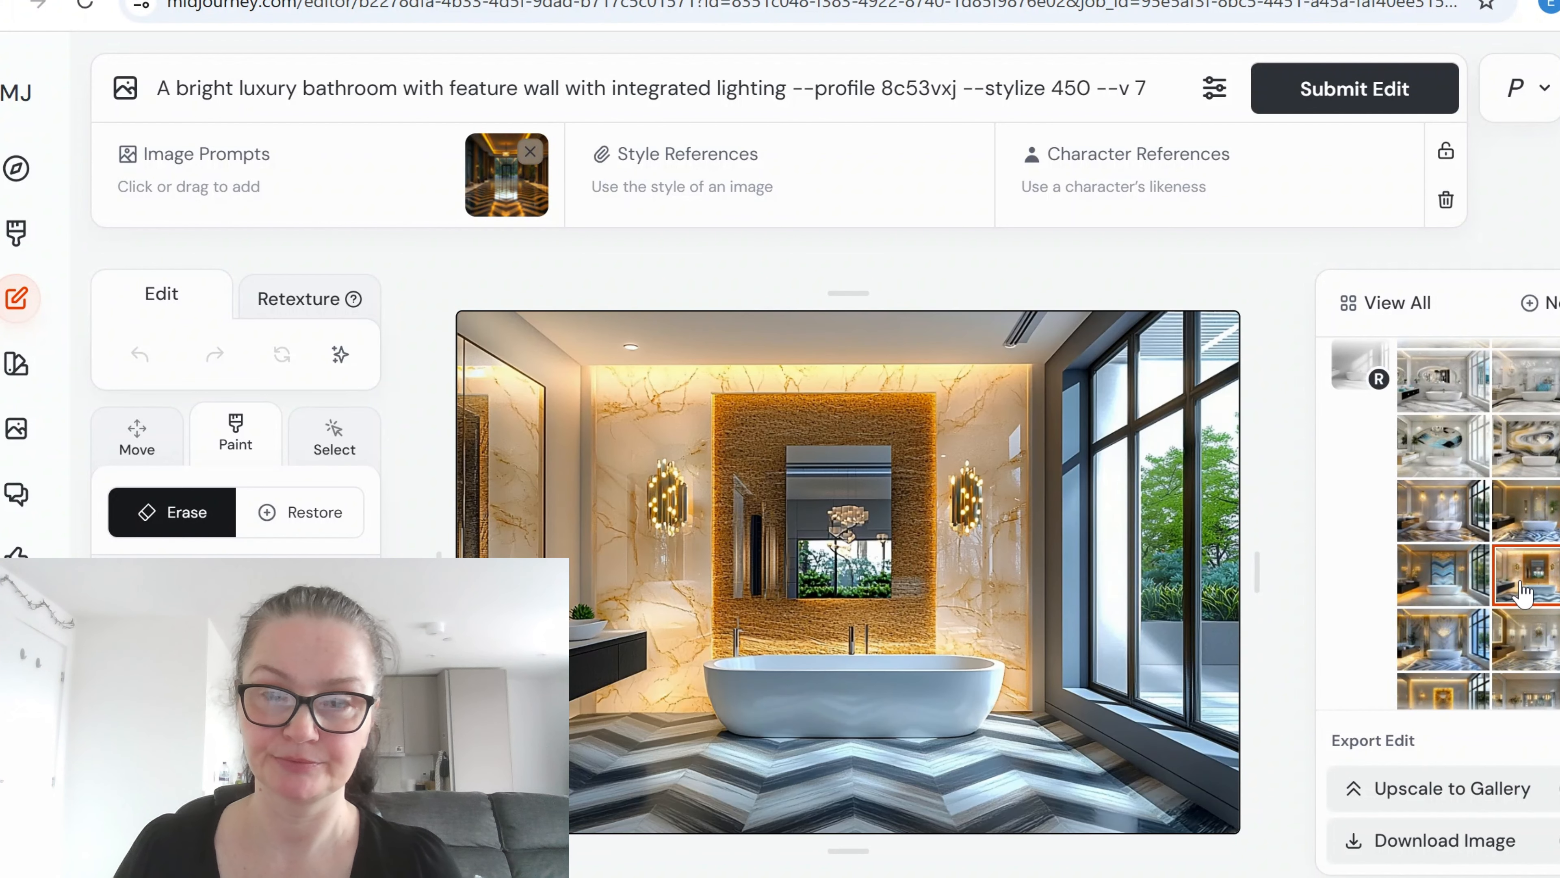
click(1448, 590)
scroll(1444, 562, down, 2)
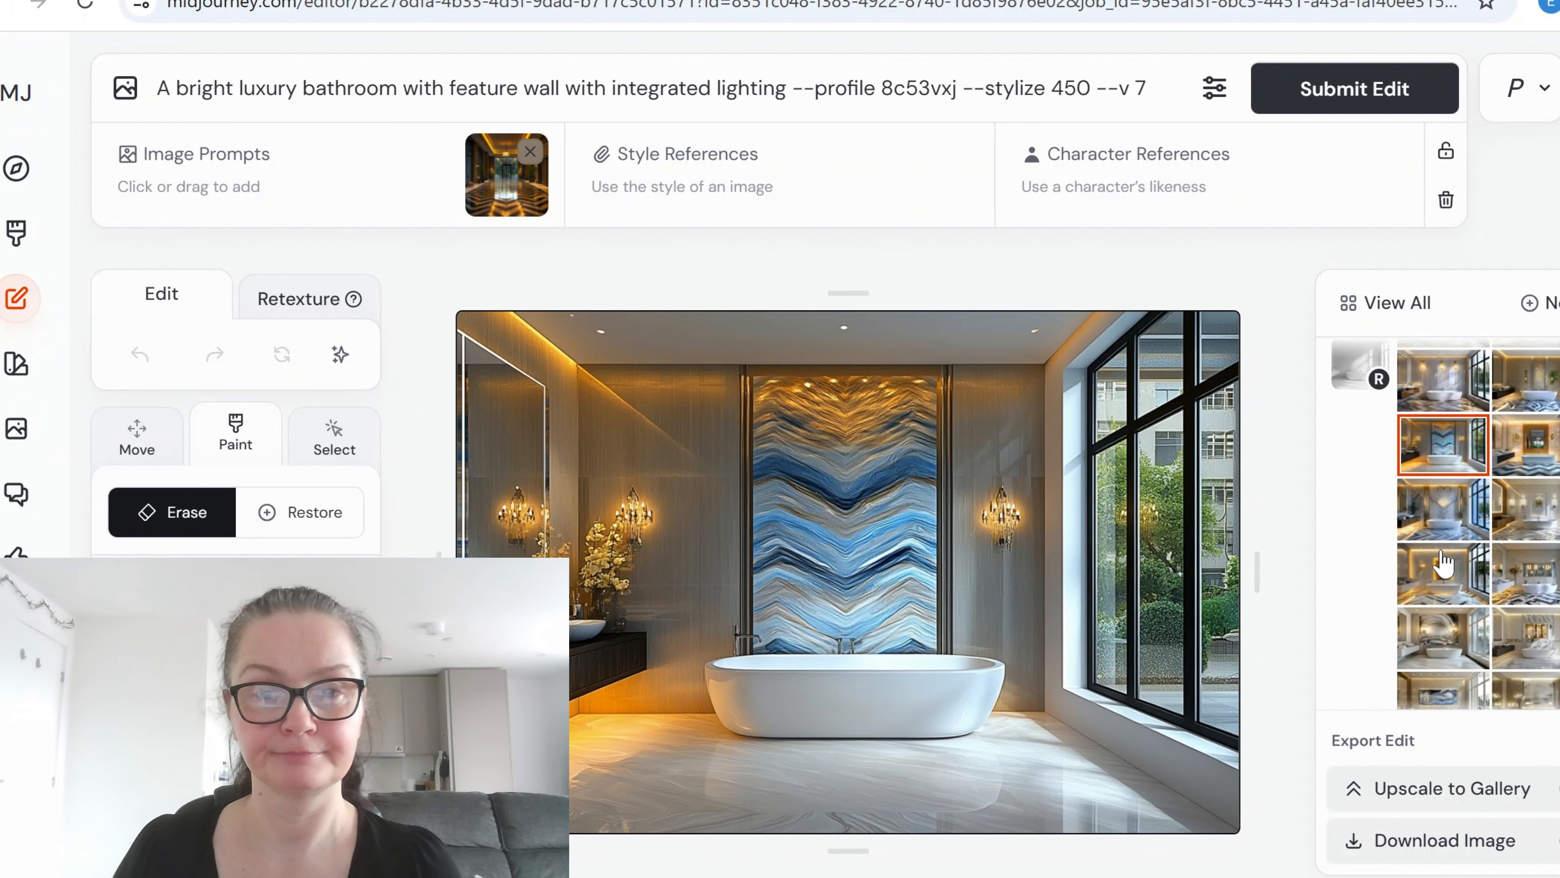
Step: Compare the second hallway-prompt set: gray marble with gold columns, gold leaf panel, wide mirror with lanterns and glowing amber panel
click(1431, 530)
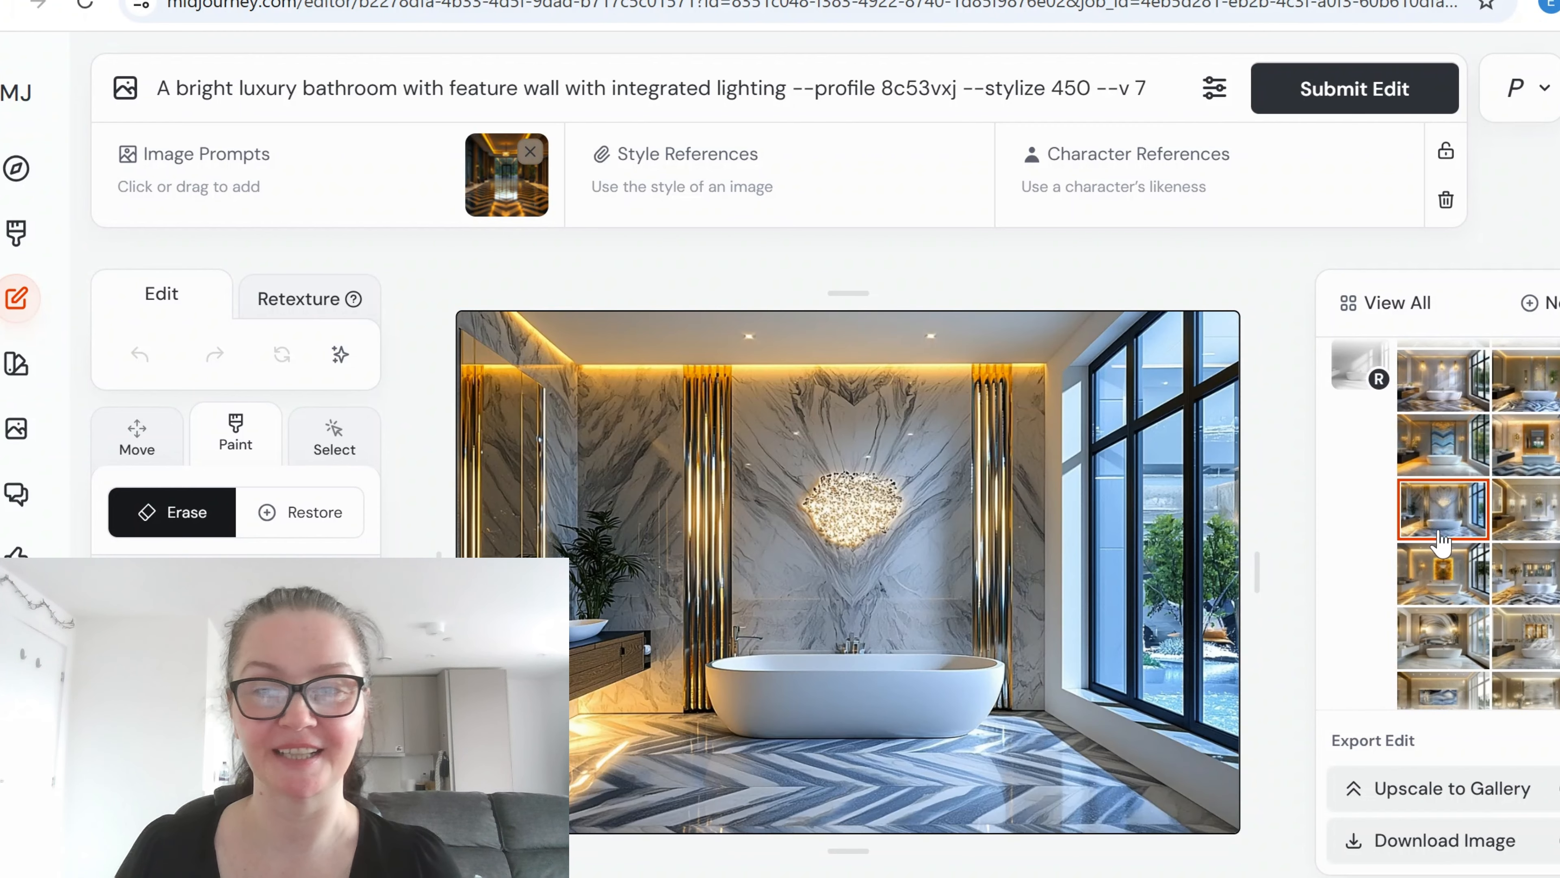
click(1546, 534)
scroll(1541, 492, down, 2)
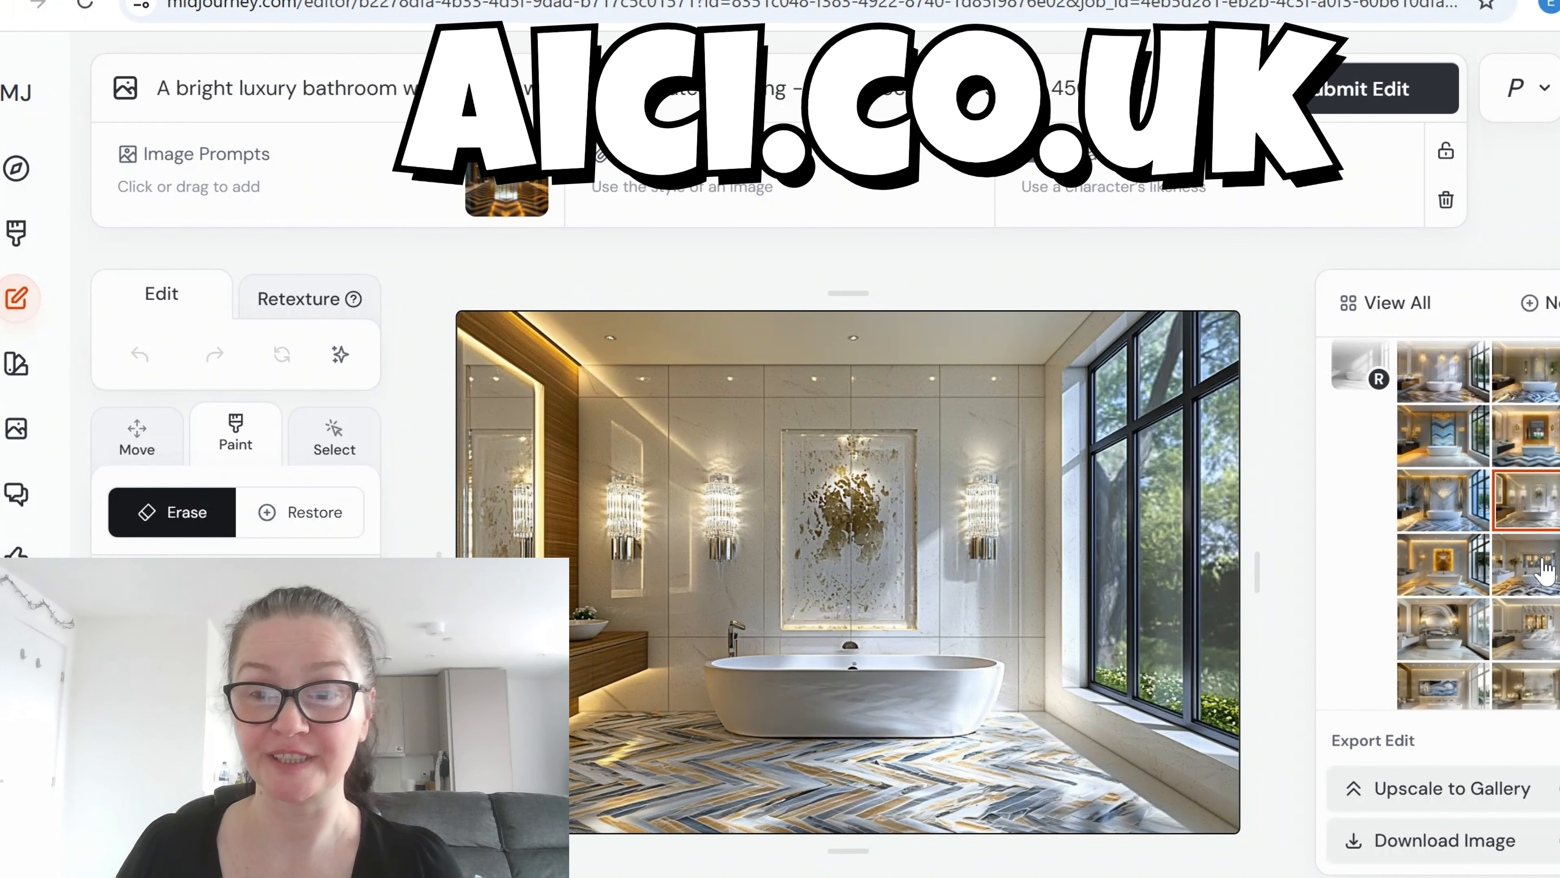
click(1537, 461)
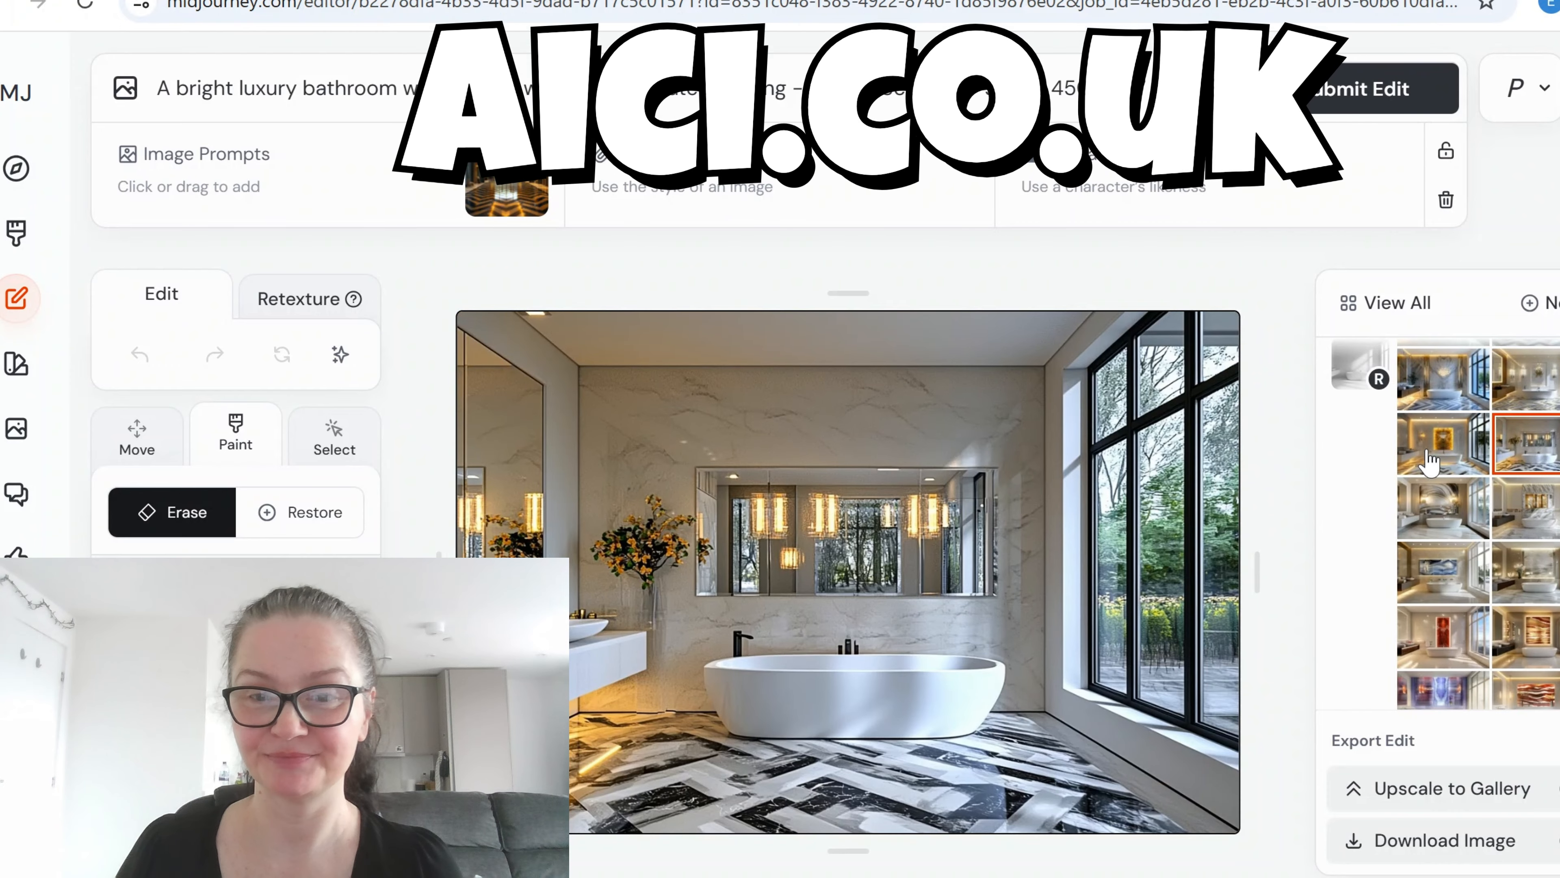
click(1444, 448)
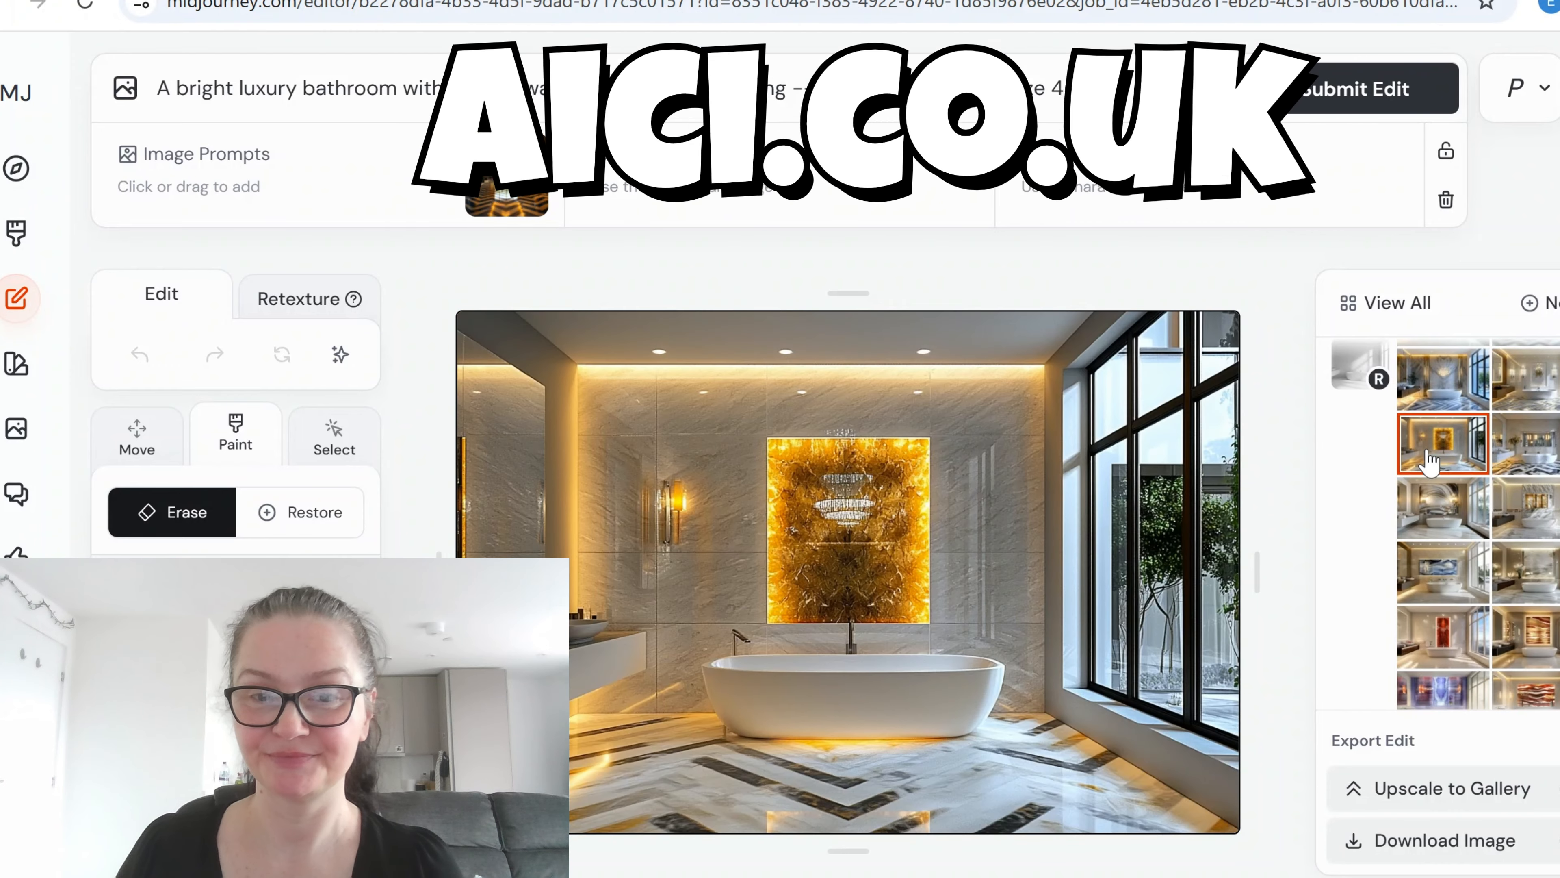
Step: Compare the bathrooms made with the beige marble lobby image prompt, including the display cabinet, textured wave panel and blue wave artwork
click(1442, 528)
click(1536, 527)
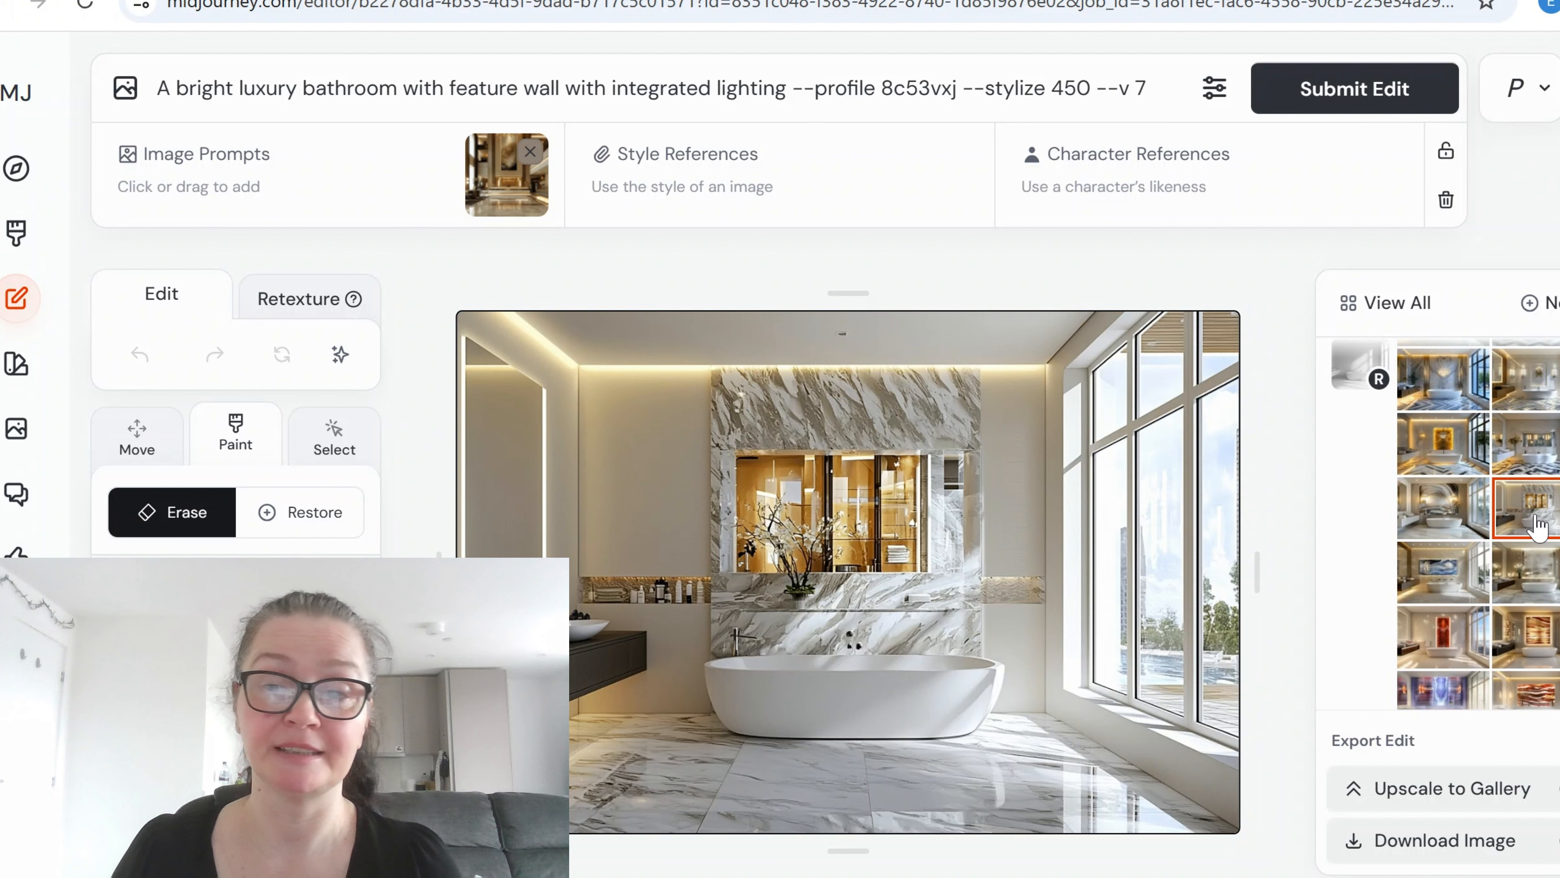
click(1539, 583)
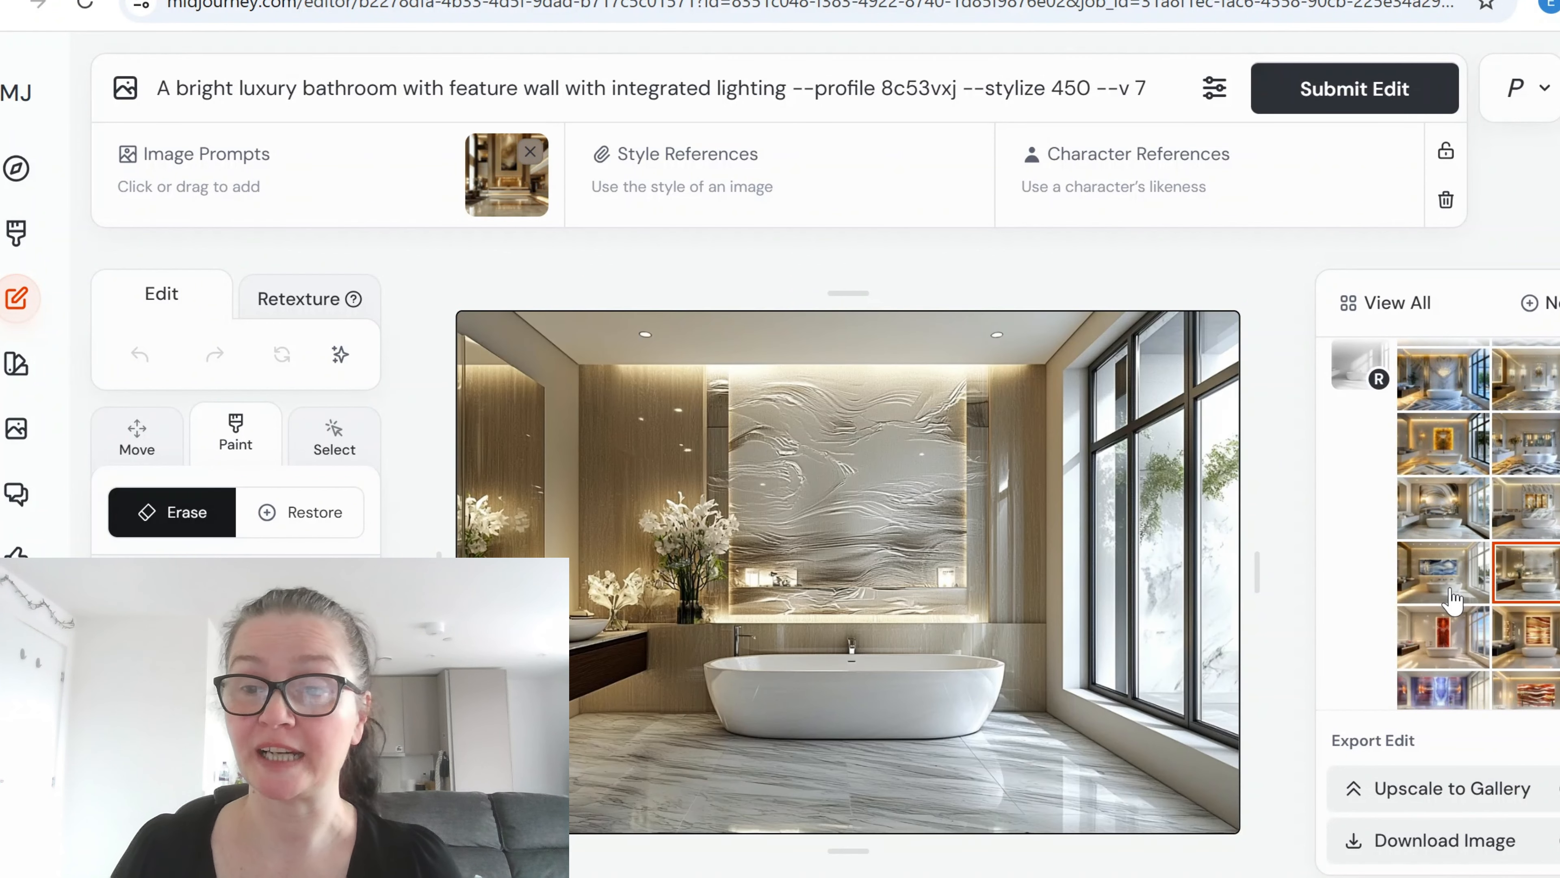
click(1443, 591)
scroll(1439, 570, down, 2)
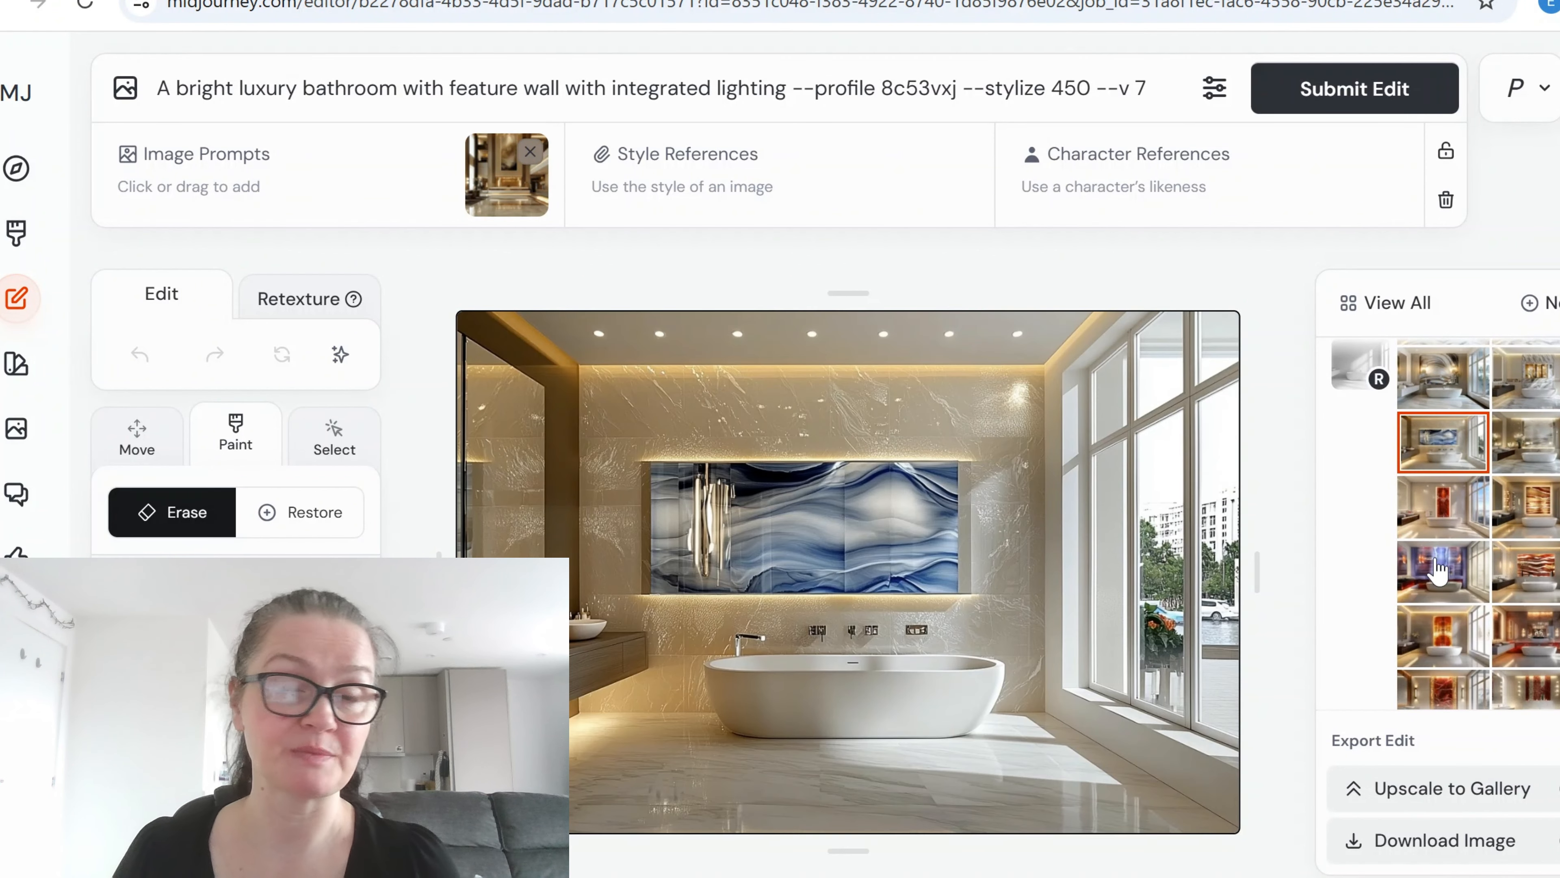
Step: Compare the stylize 450 bathrooms made with the red interior image prompt, including red marble, red-gold onyx and wavy red panels
click(1444, 520)
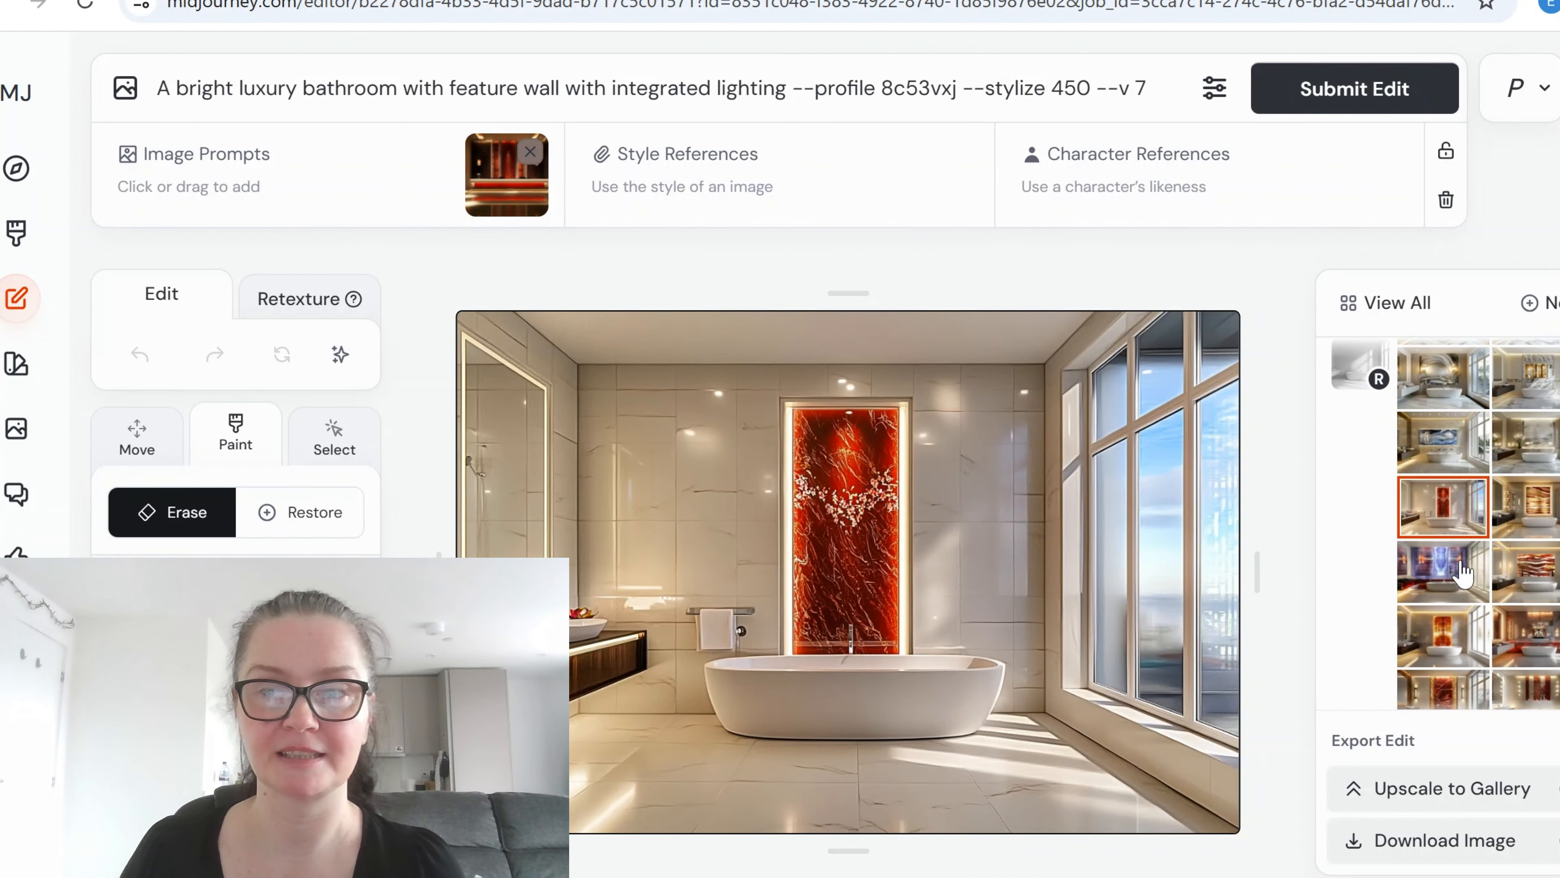
click(1524, 519)
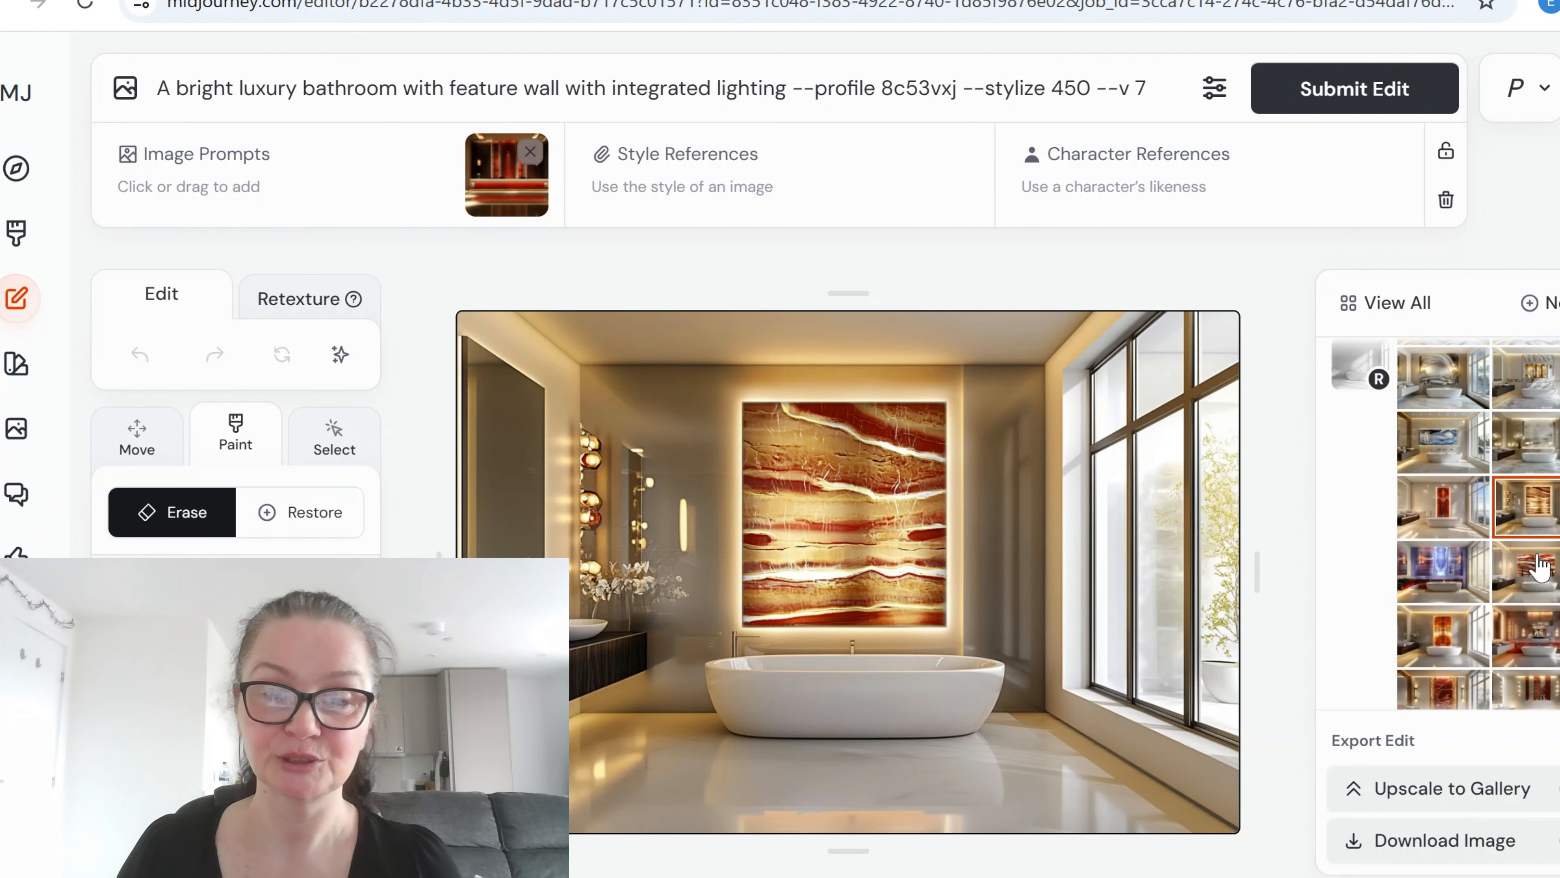
click(1536, 575)
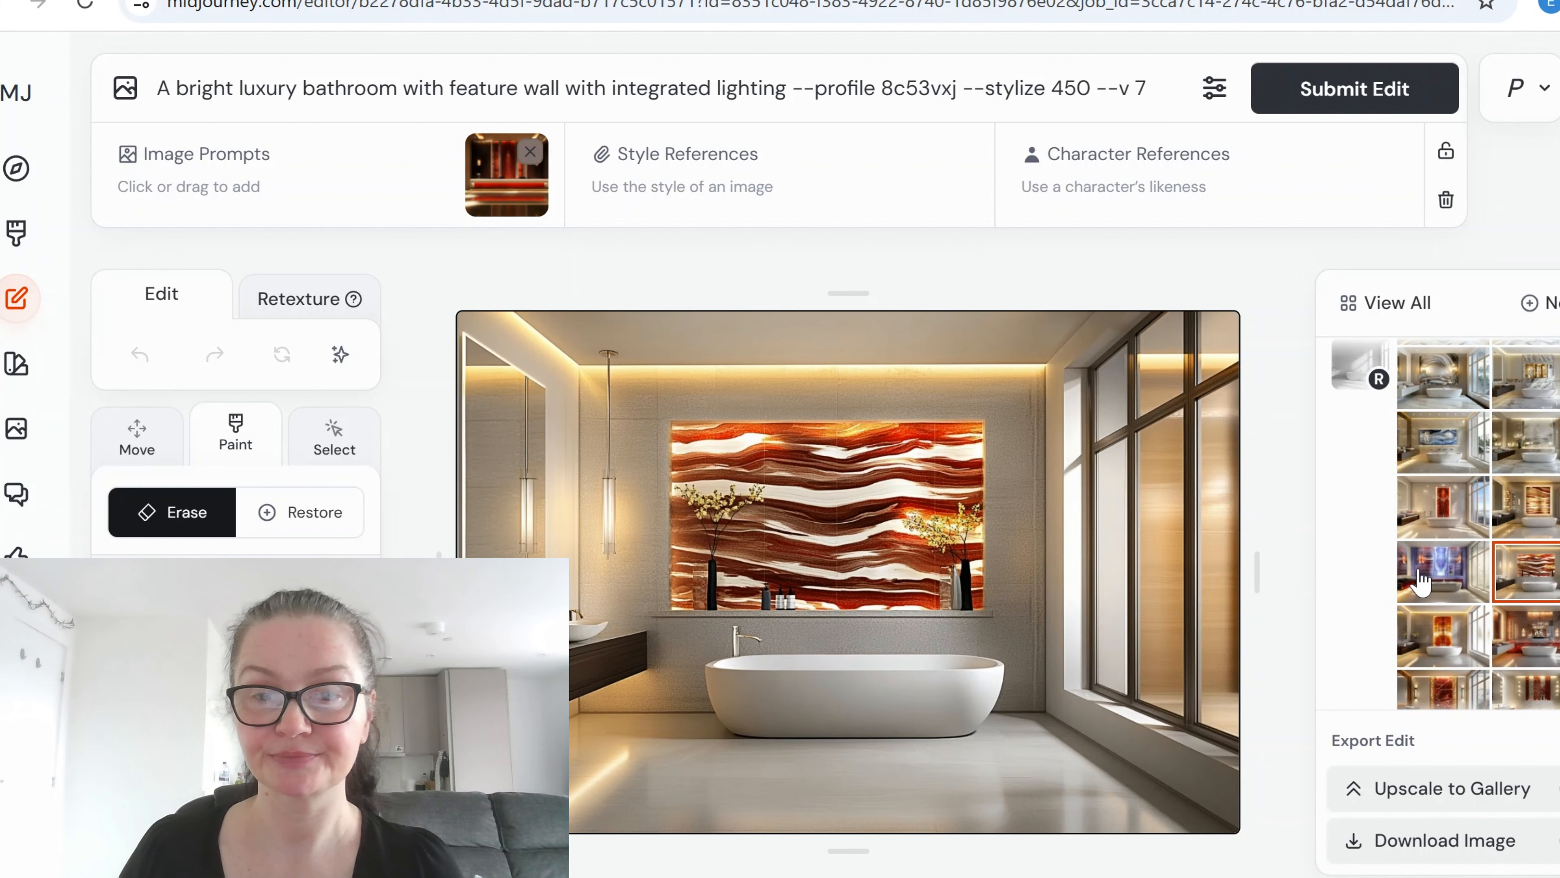
click(1423, 581)
Step: Compare the stylize 350 bathrooms made with the red interior image prompt, including glowing orange, red mosaic and veined red marble panels
scroll(1438, 544, down, 2)
click(1437, 524)
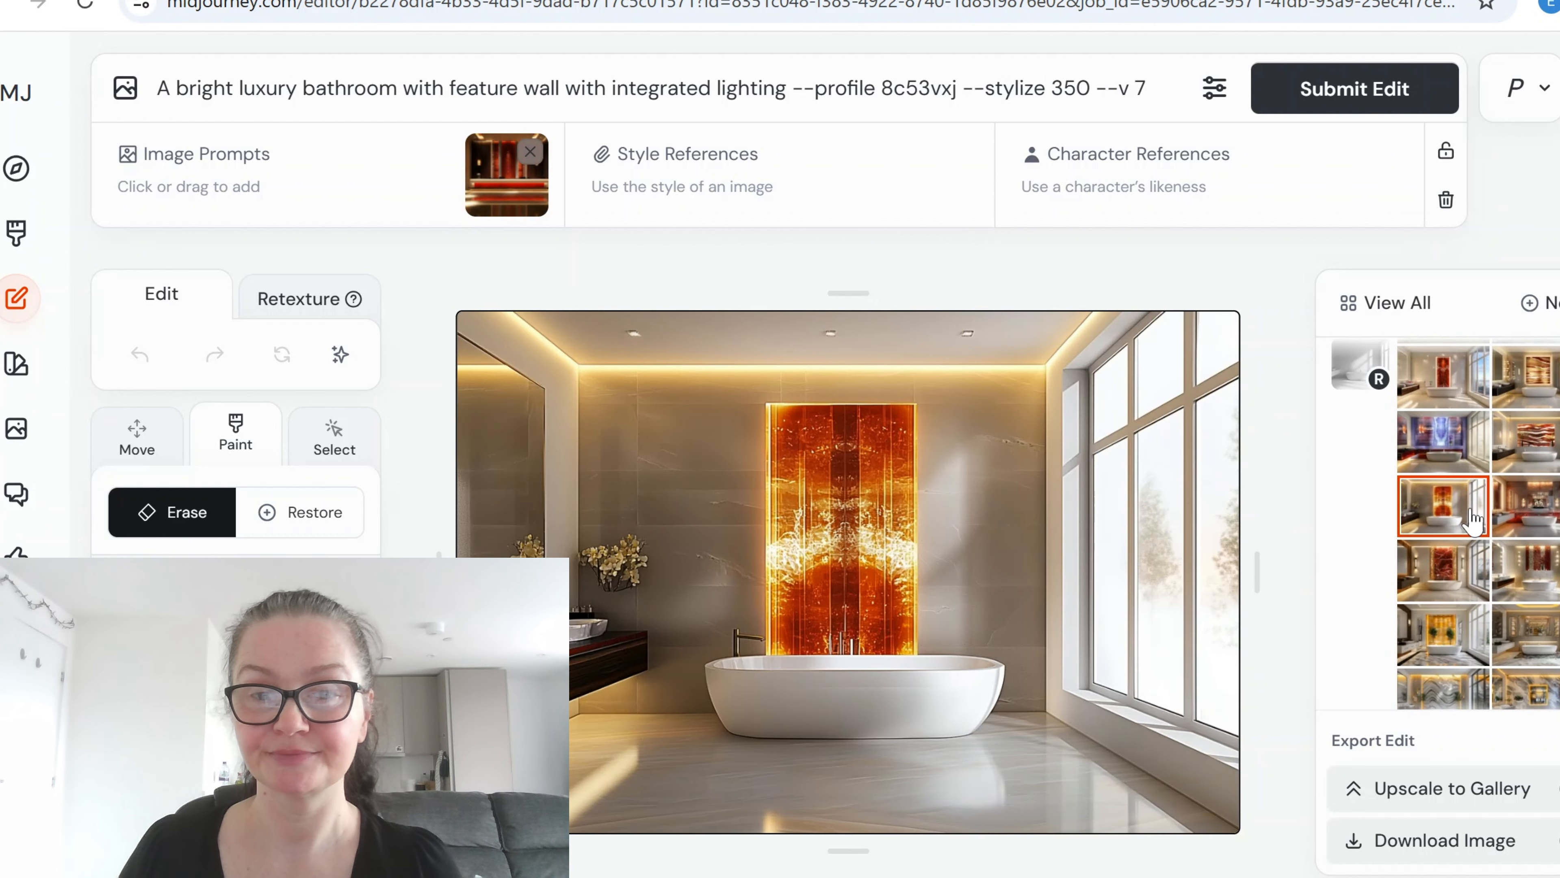
click(1525, 519)
click(1536, 571)
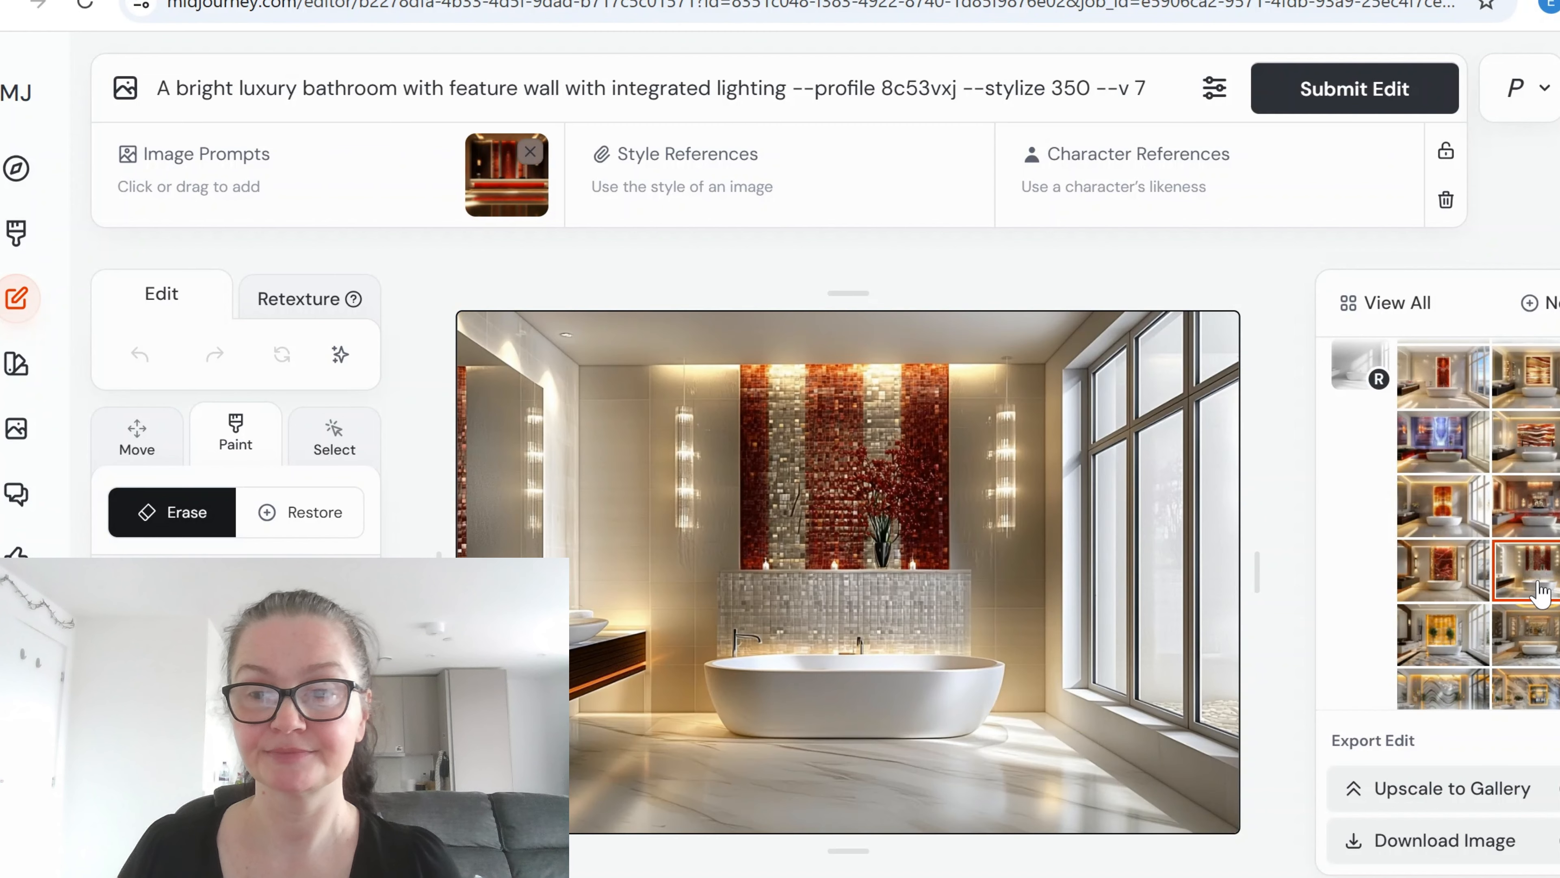
click(1446, 581)
Step: Compare the stylize 350 and 250 bathrooms made with the golden lobby image prompt, including amber, gray marble, wave relief and gold-brown walls
scroll(1441, 563, down, 2)
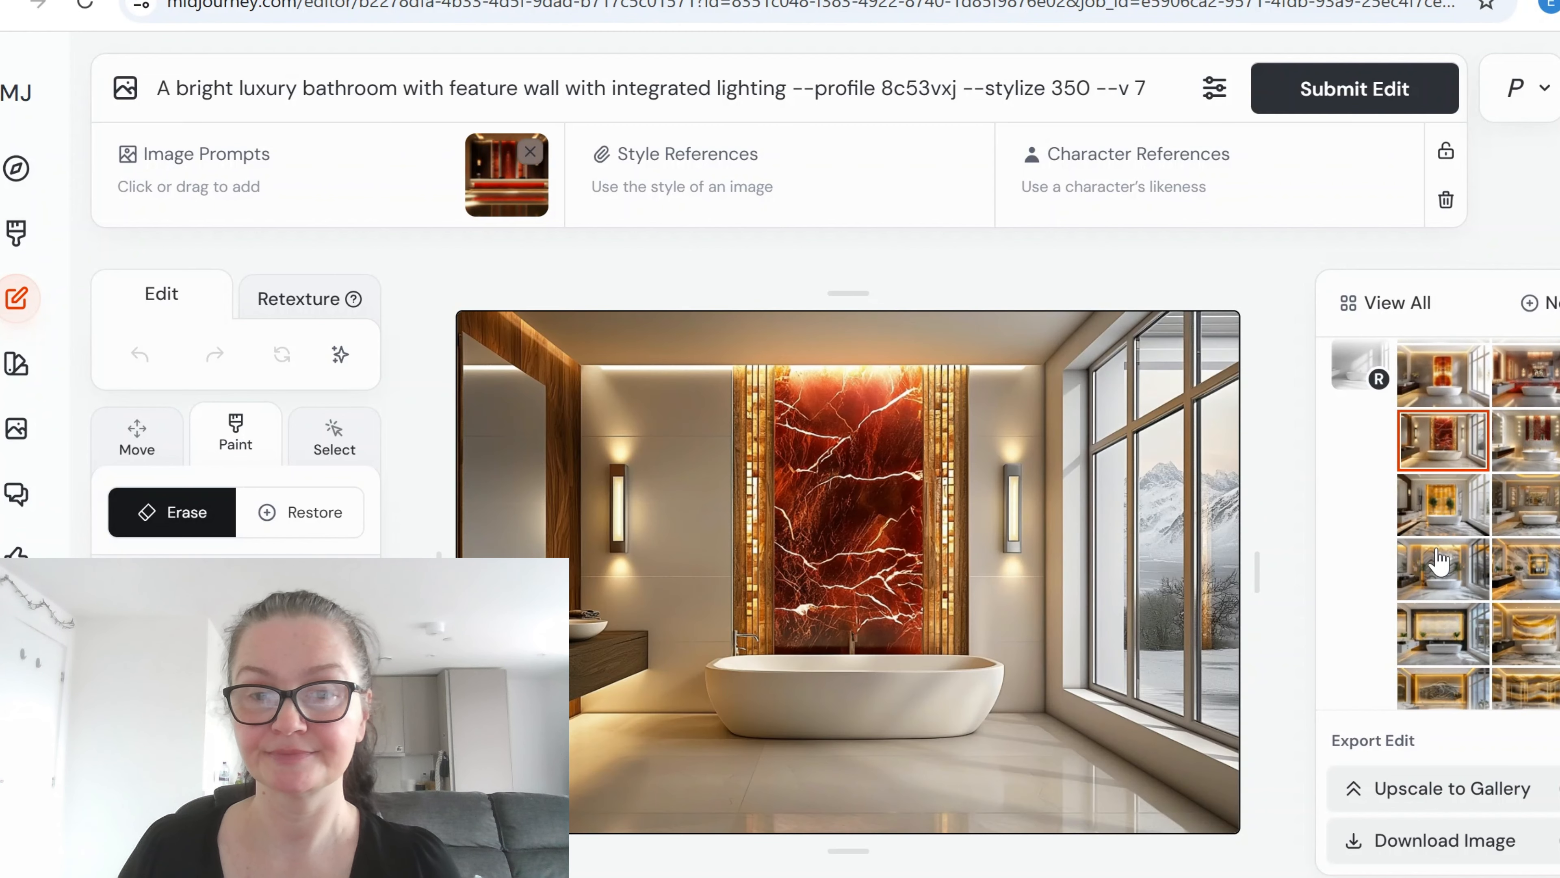
click(1442, 519)
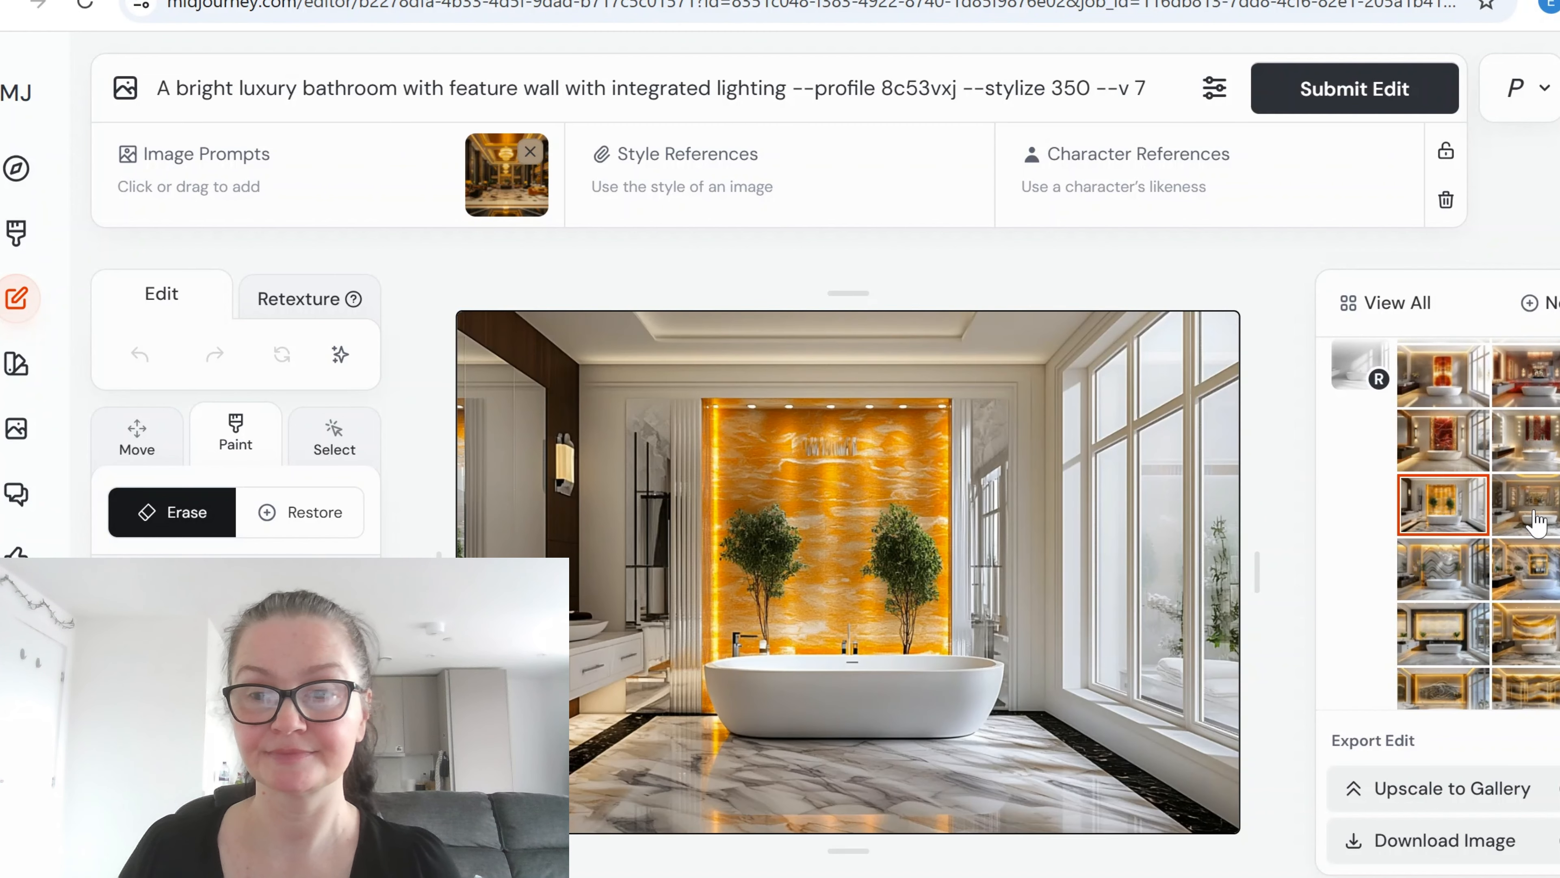
click(1538, 524)
click(1537, 585)
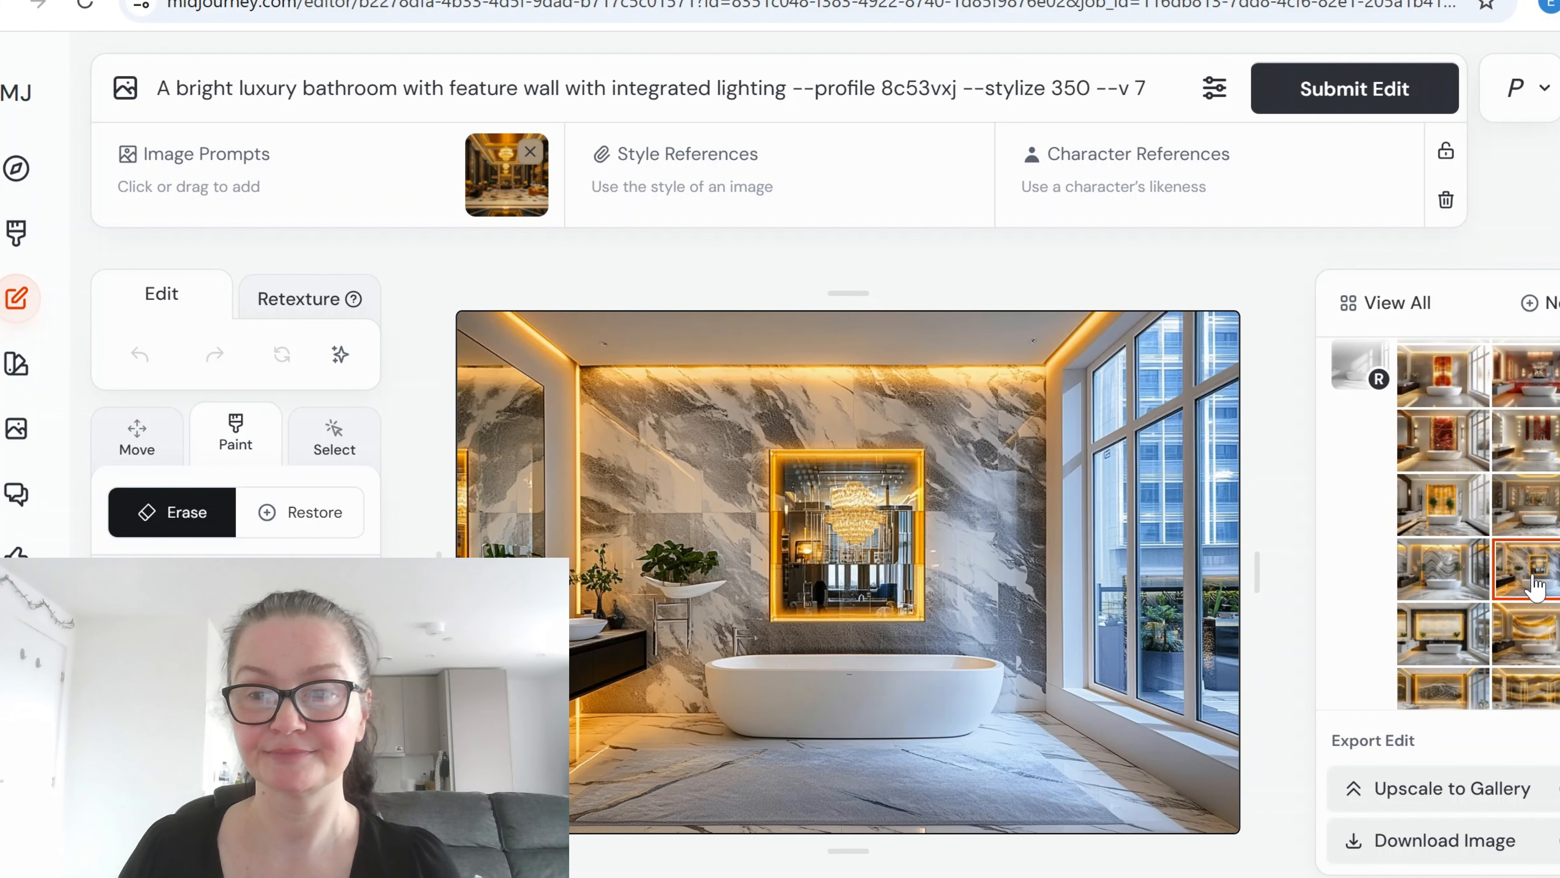
click(1445, 588)
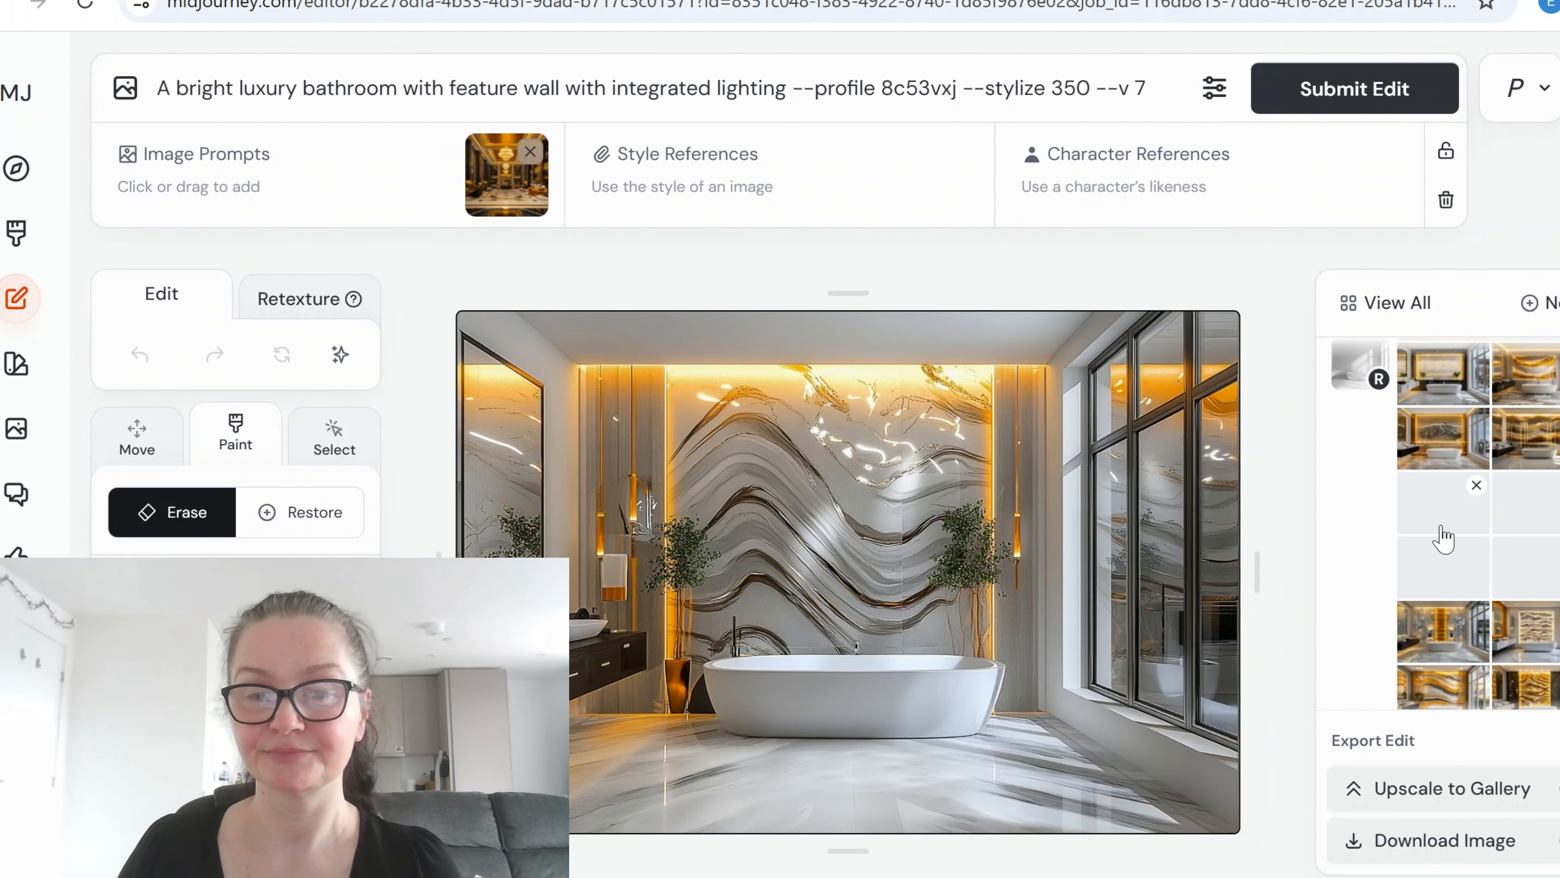
click(1443, 579)
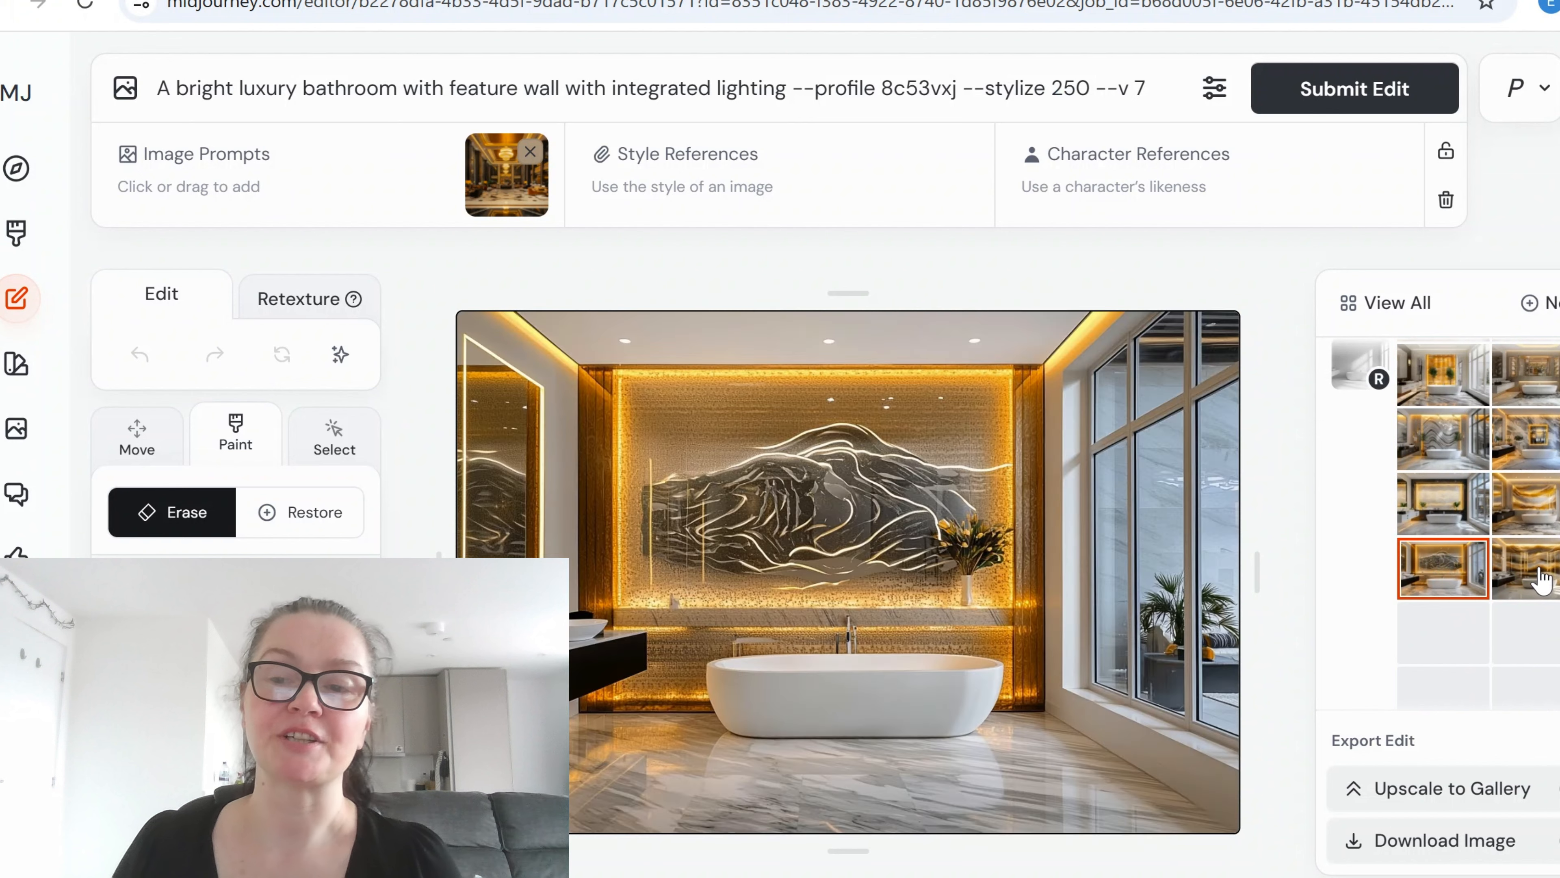
click(1544, 576)
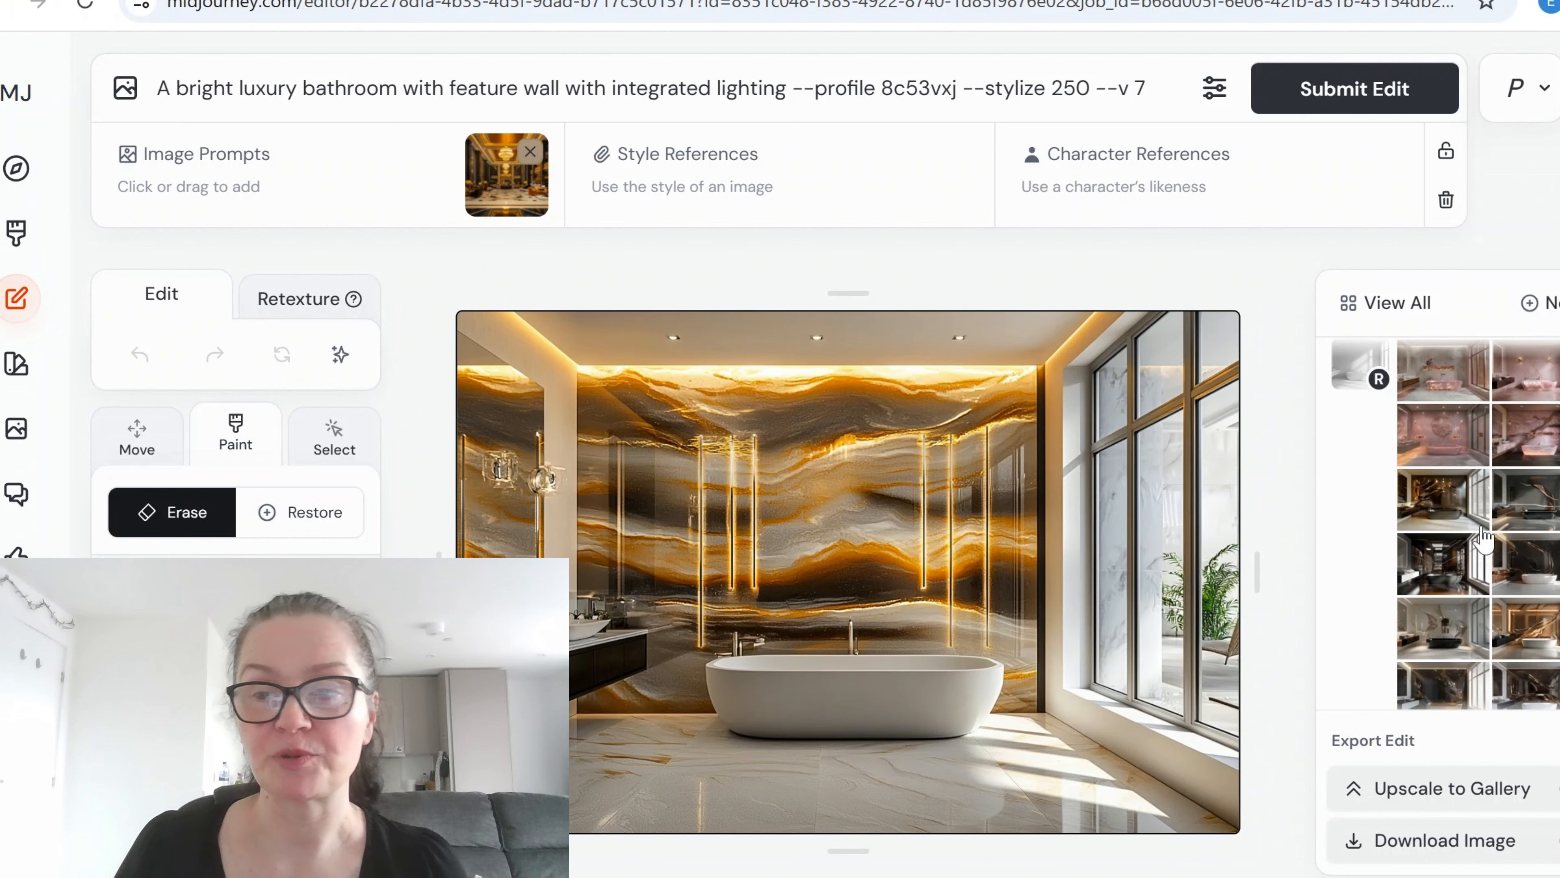
Step: Compare bathrooms from moodboard profiles co393n4, 2aee1br and mndtjg7: dark metallic and copper marble, rusty orange, and green-peach abstract walls
click(1428, 522)
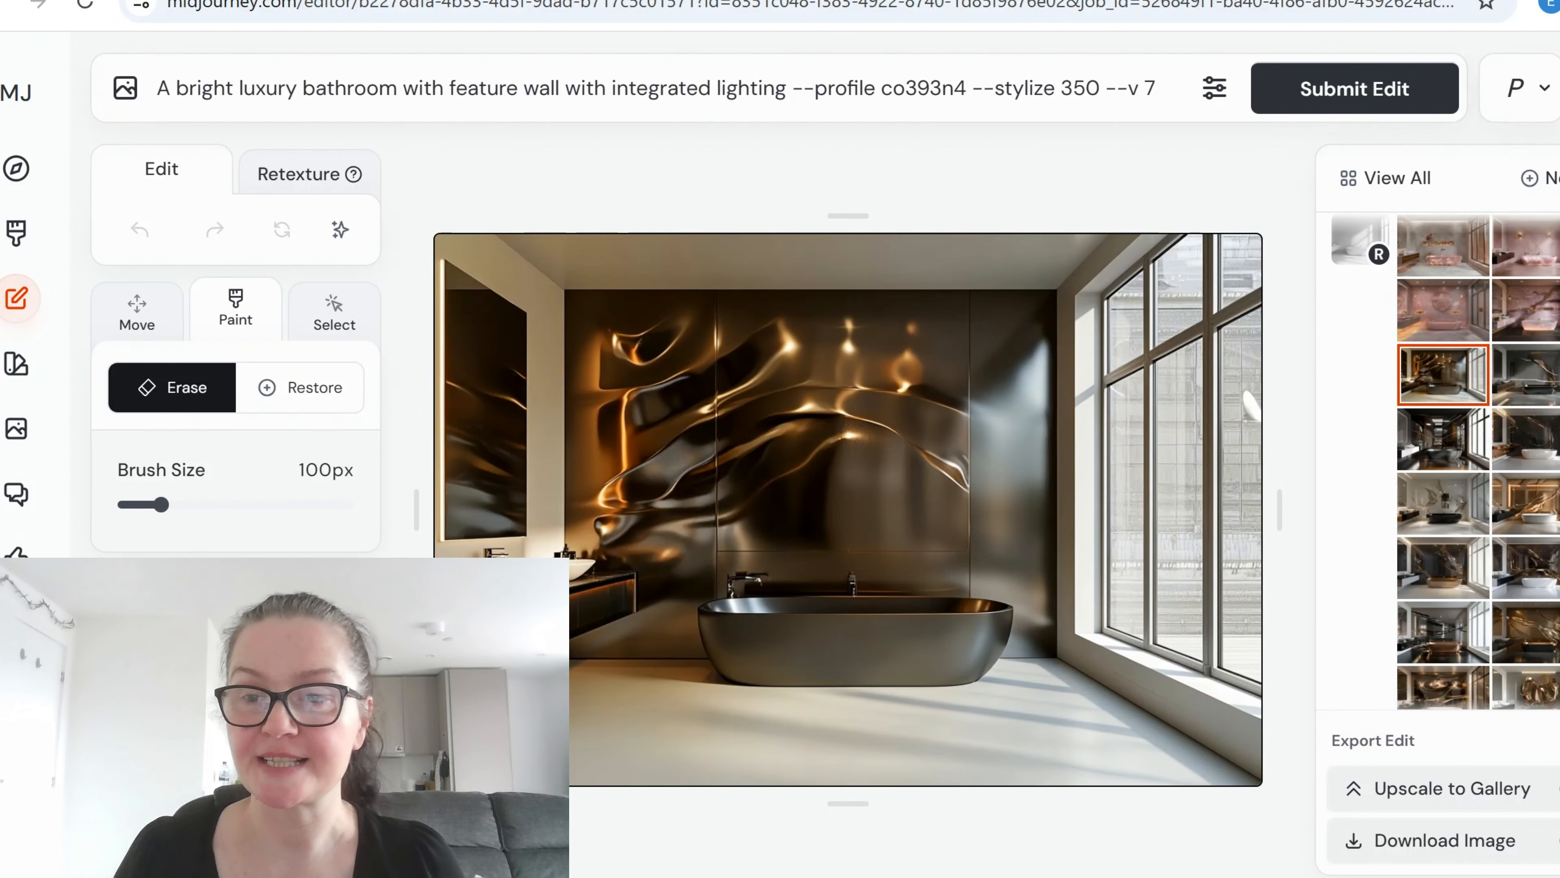
click(1539, 516)
scroll(1440, 487, down, 4)
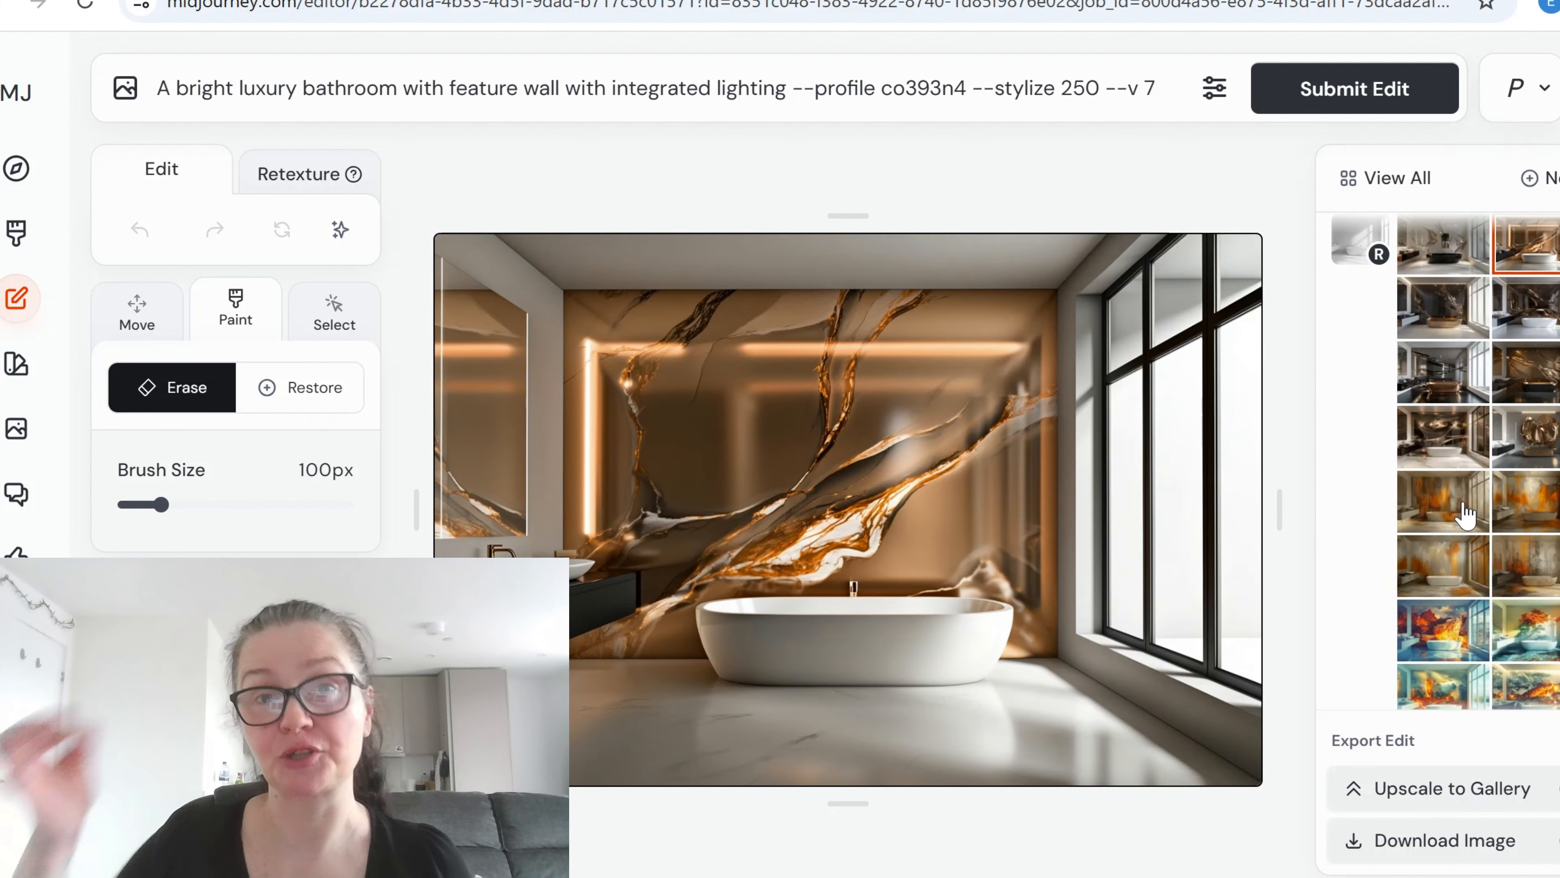
click(1428, 499)
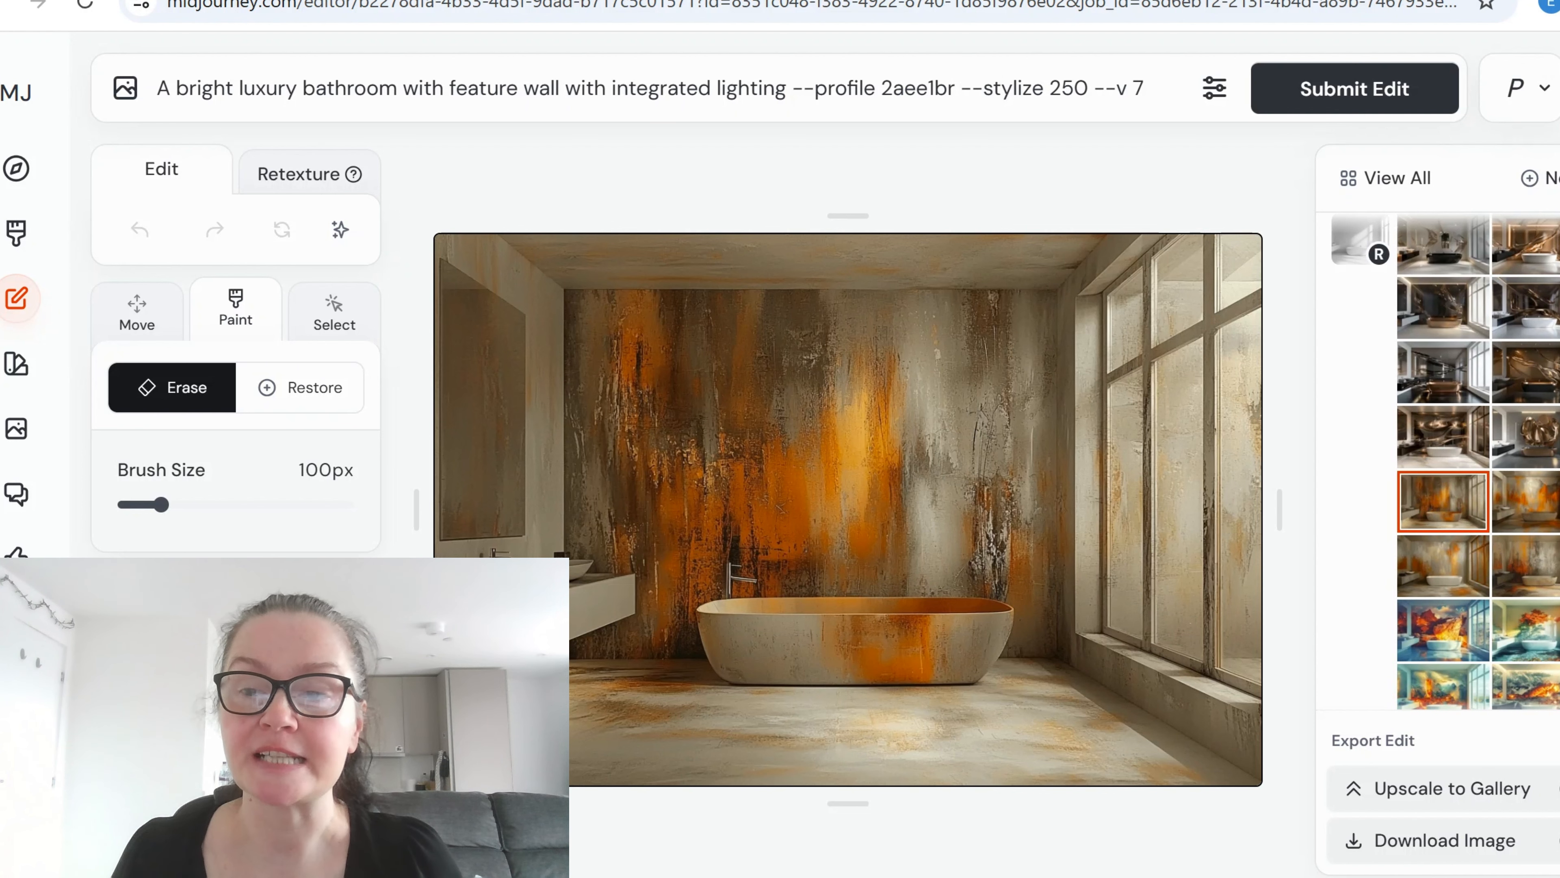
scroll(1511, 581, down, 6)
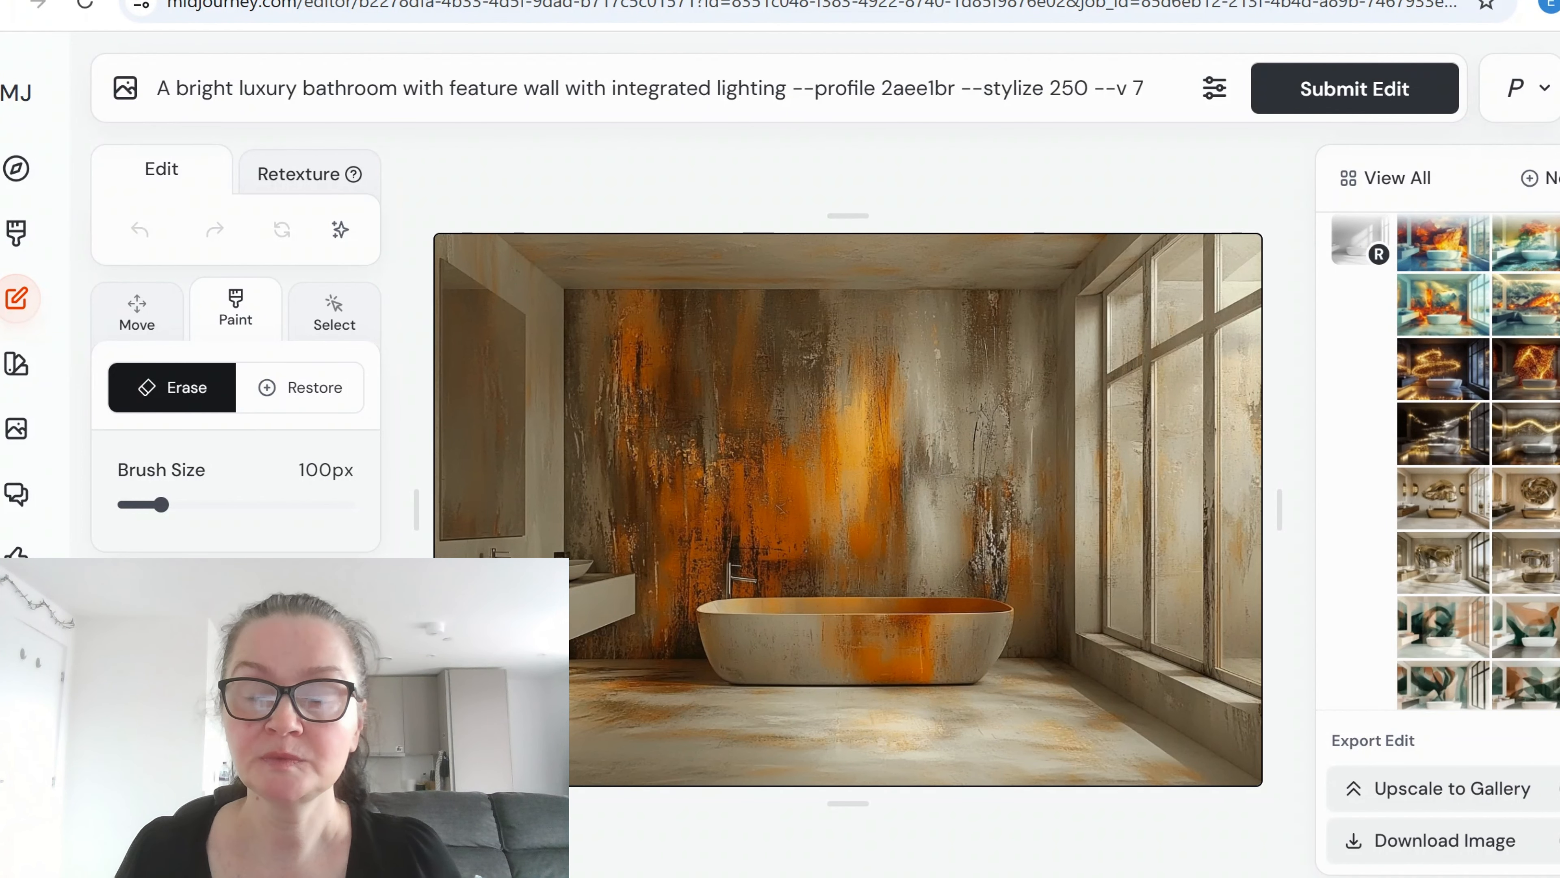
scroll(1436, 541, down, 2)
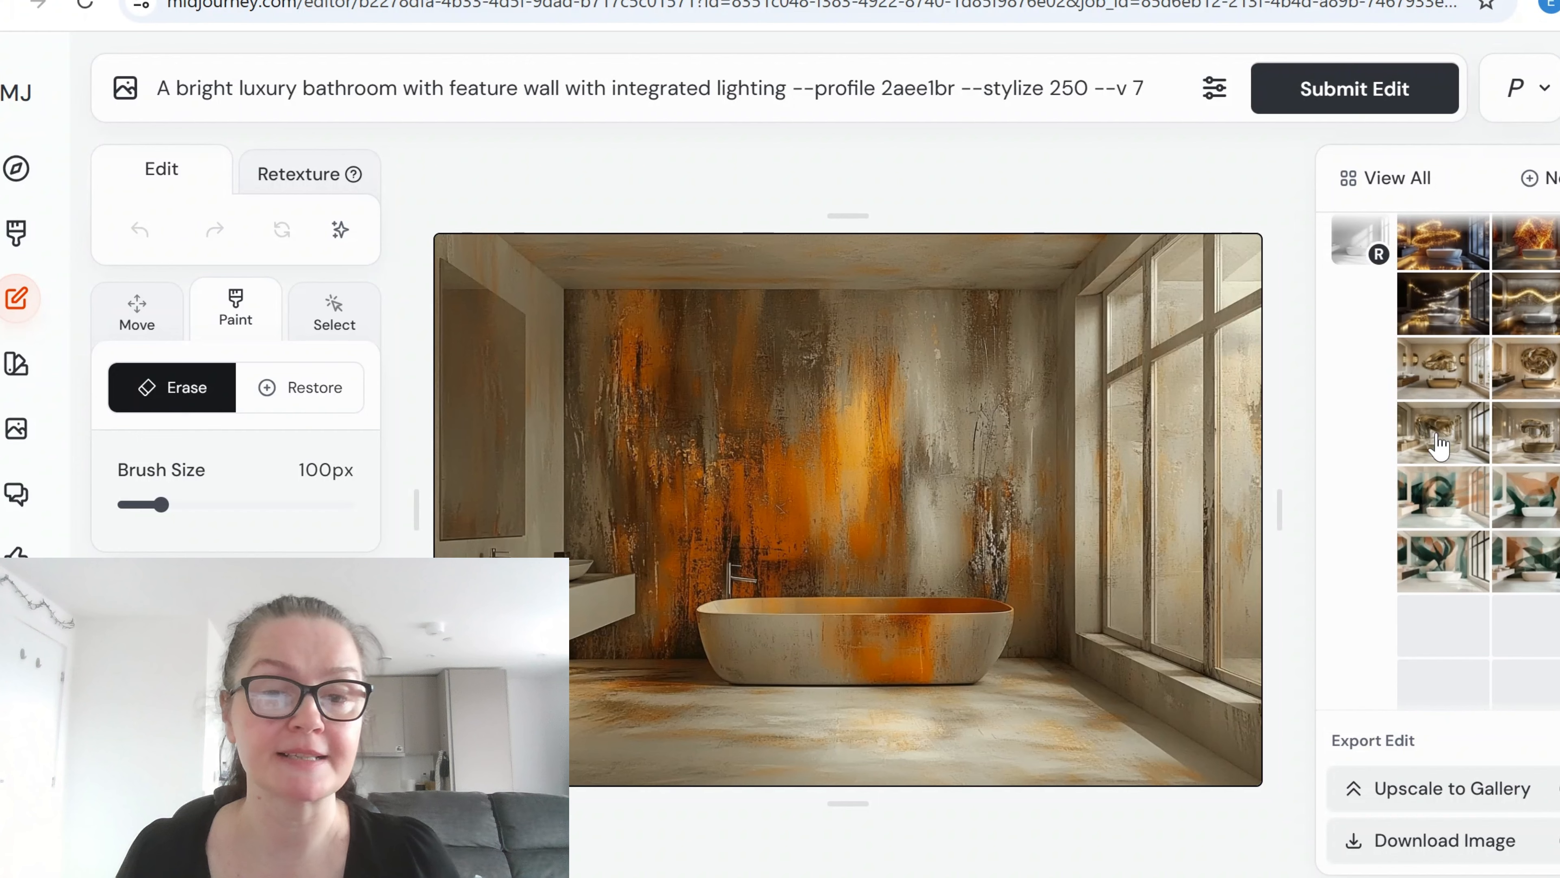
click(1438, 503)
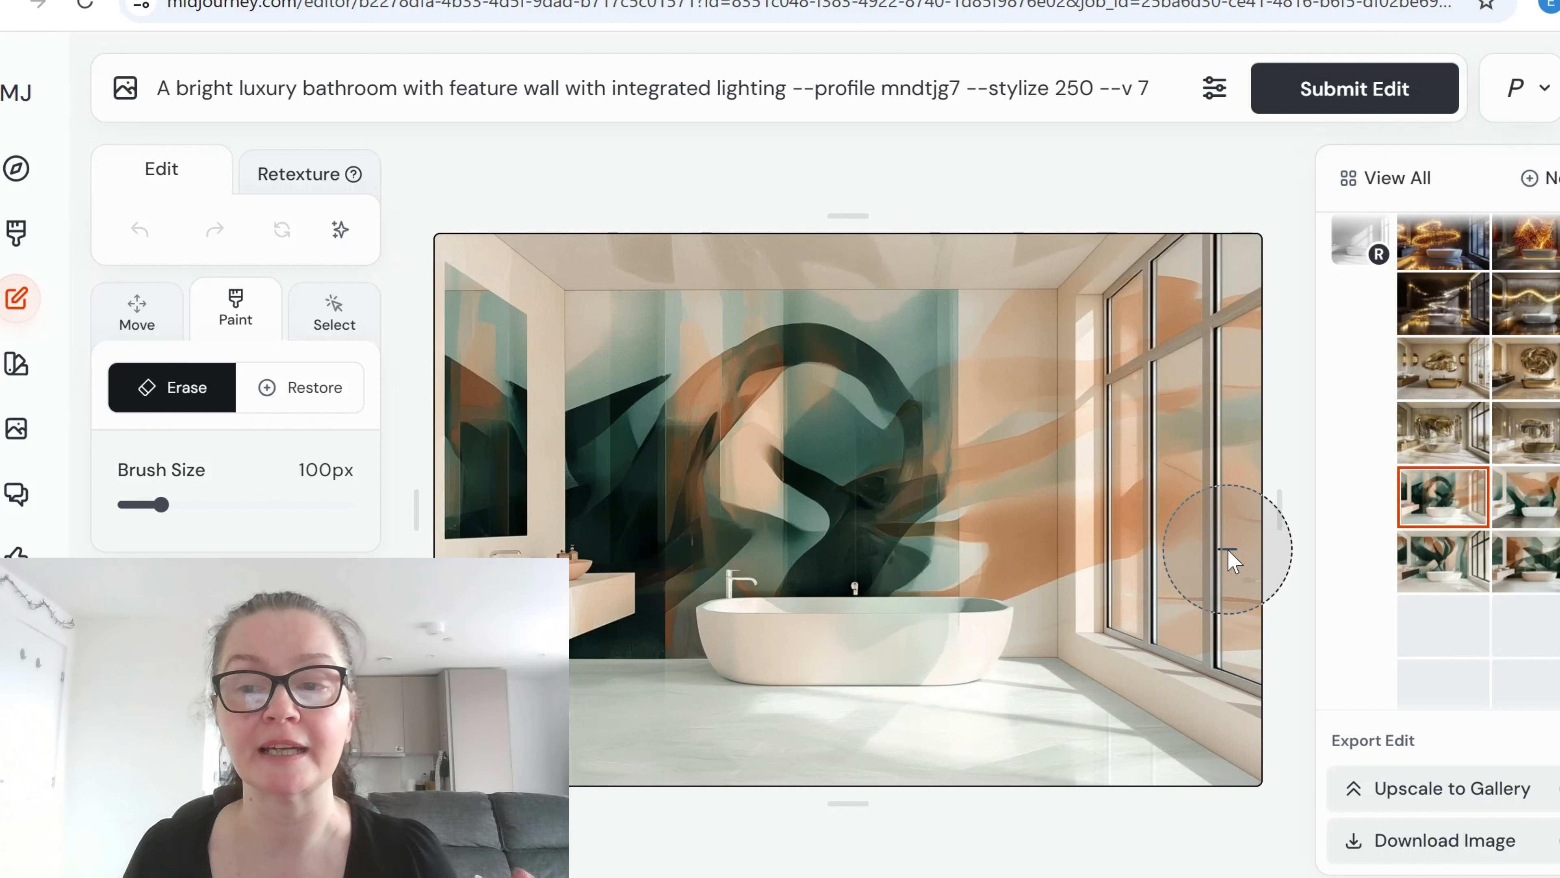
Step: Compare the stylize 250 bathrooms from moodboard profile kj1pqb9, viewing variations of the purple, orange and black abstract feature wall
scroll(1492, 523, down, 5)
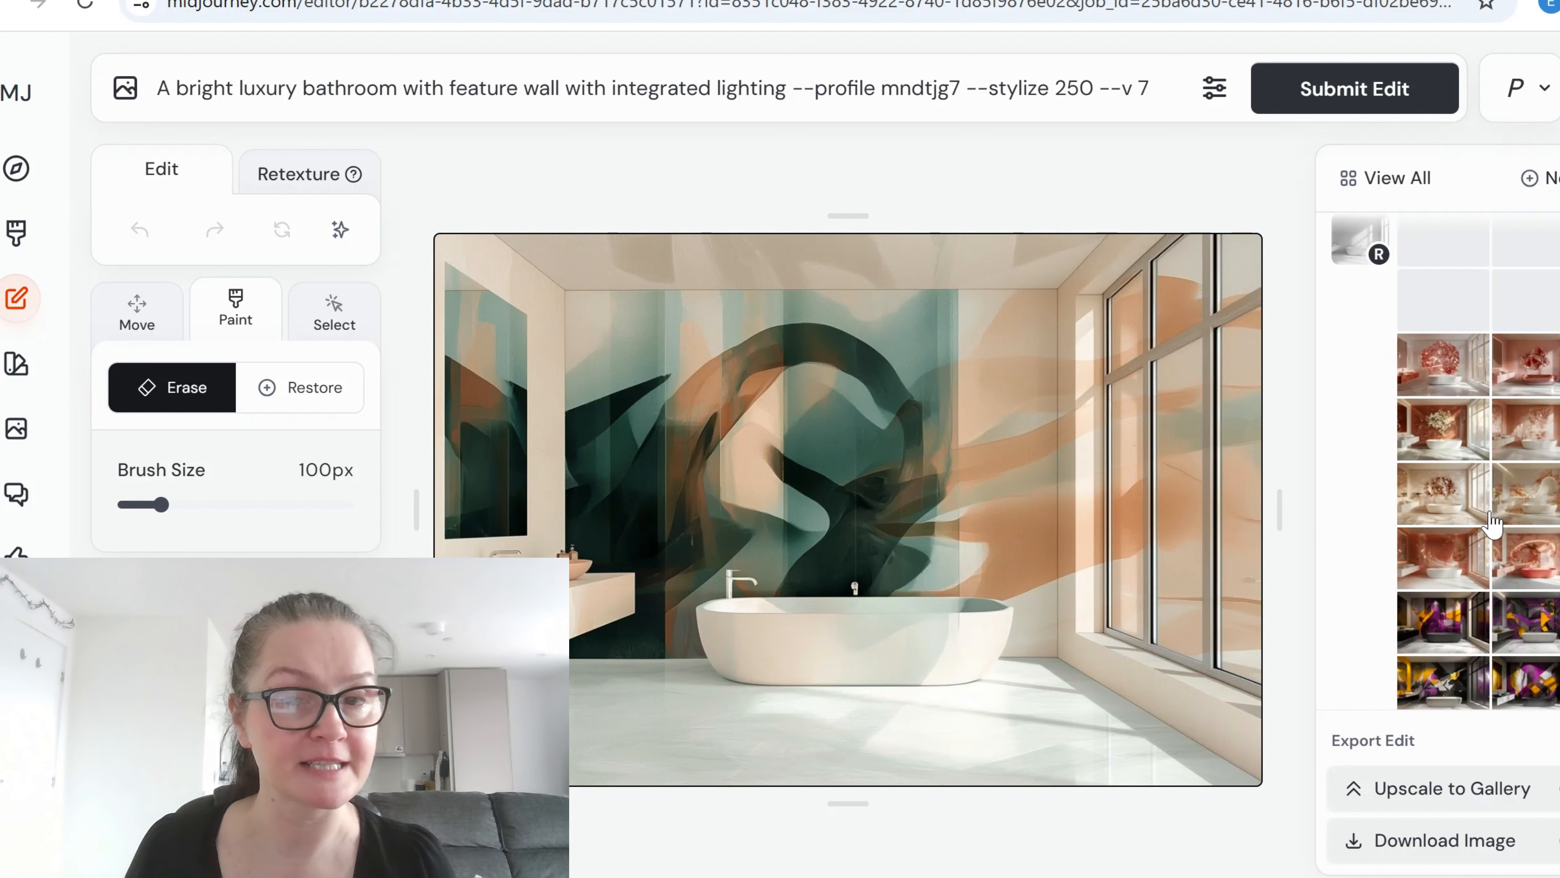
click(1435, 508)
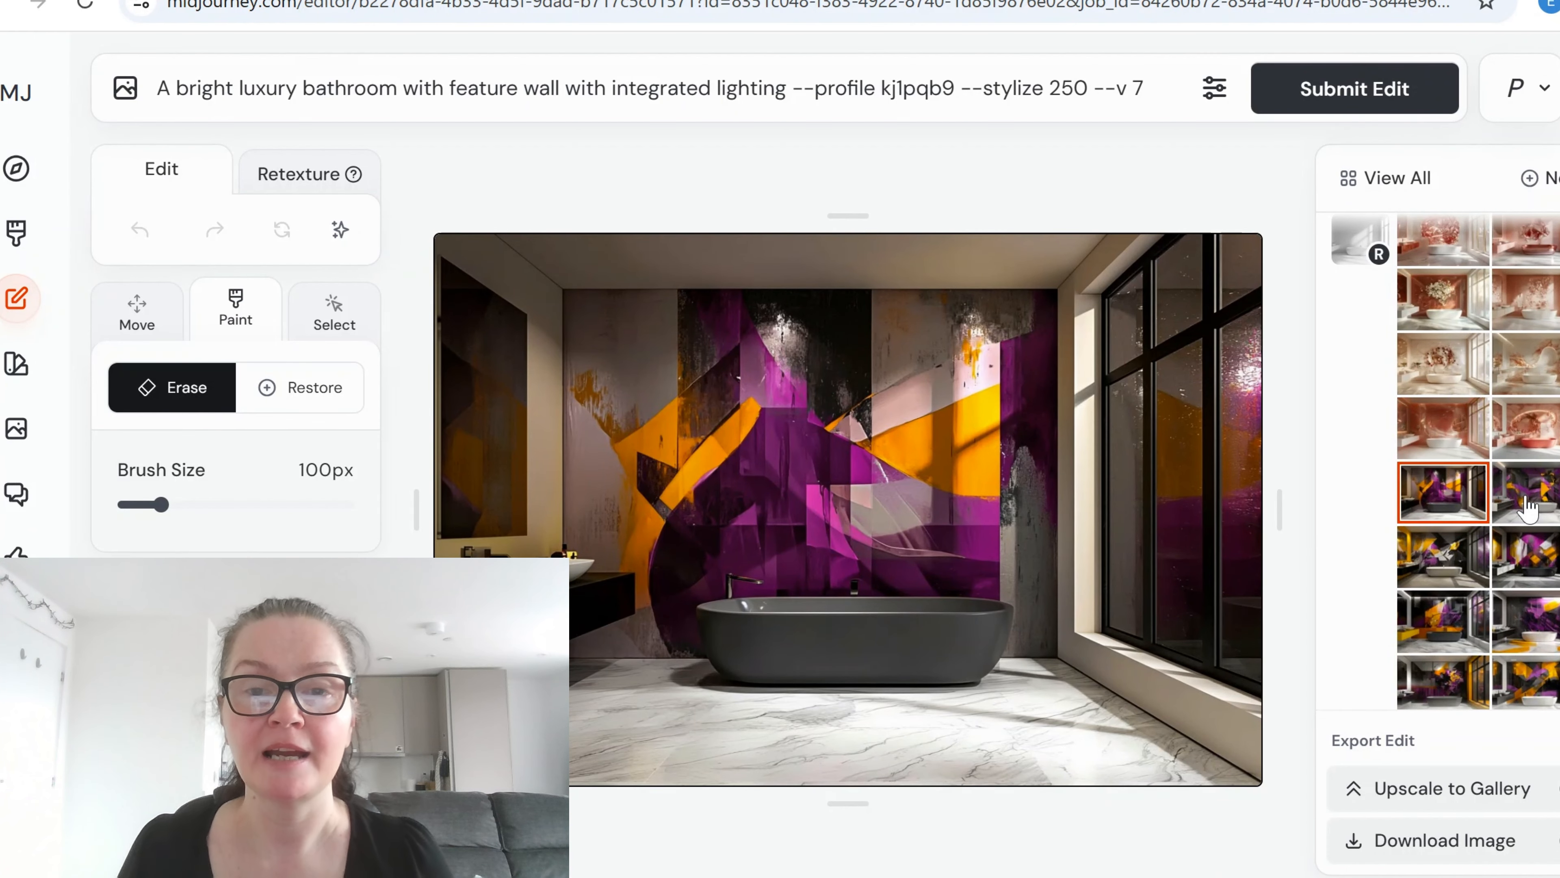
click(1523, 510)
click(1443, 557)
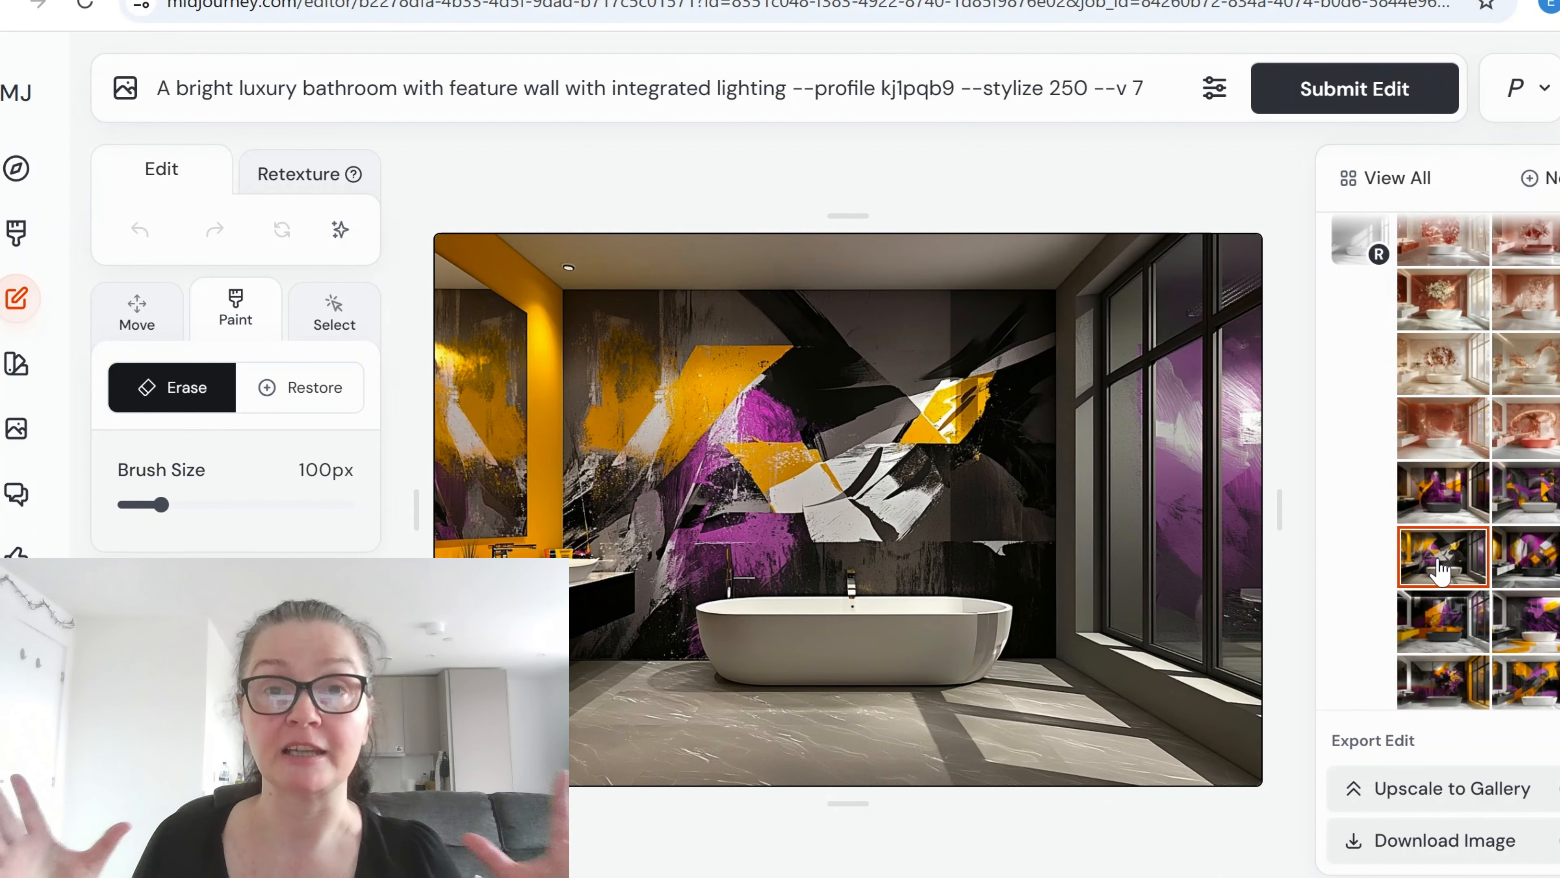
click(1554, 552)
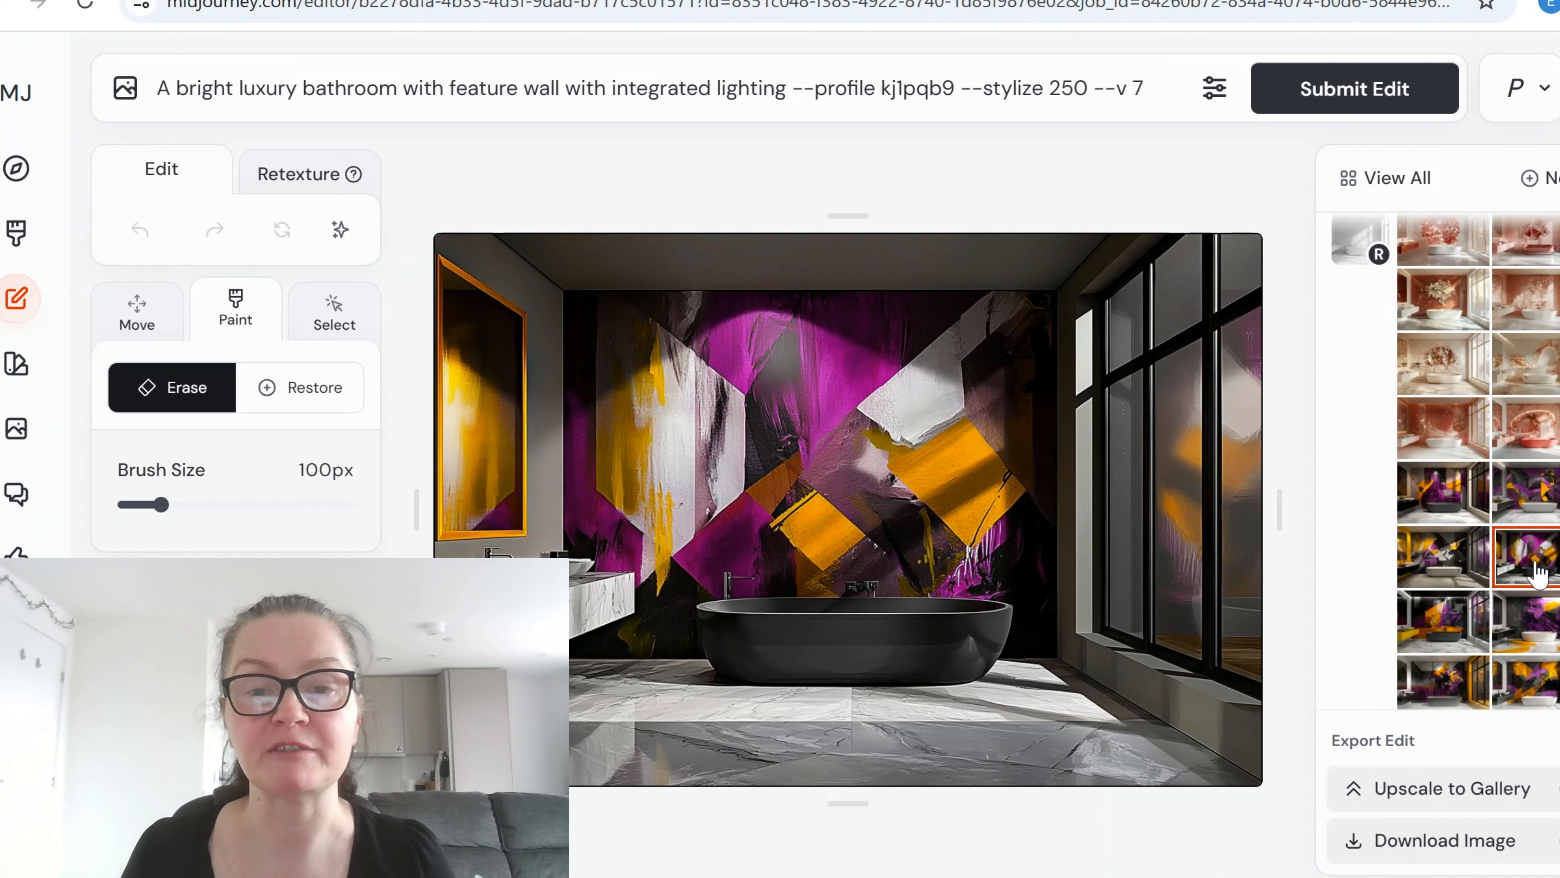
click(1438, 614)
Step: Browse further bathroom sets past the purple and orange ones, through the white, black, pink and brown results
scroll(1450, 608, down, 4)
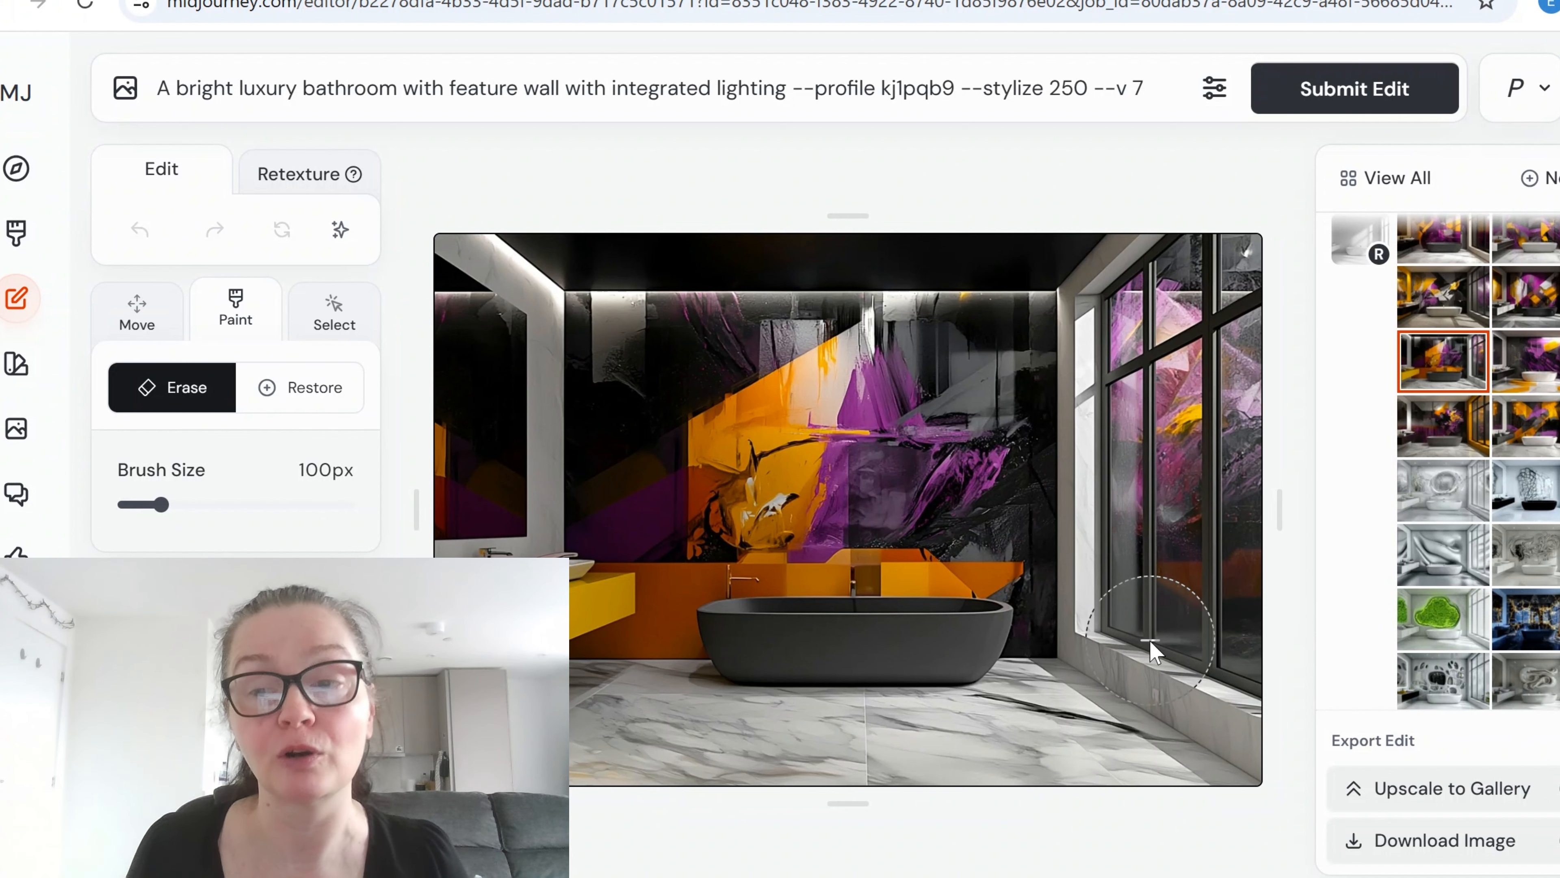
scroll(1486, 587, down, 4)
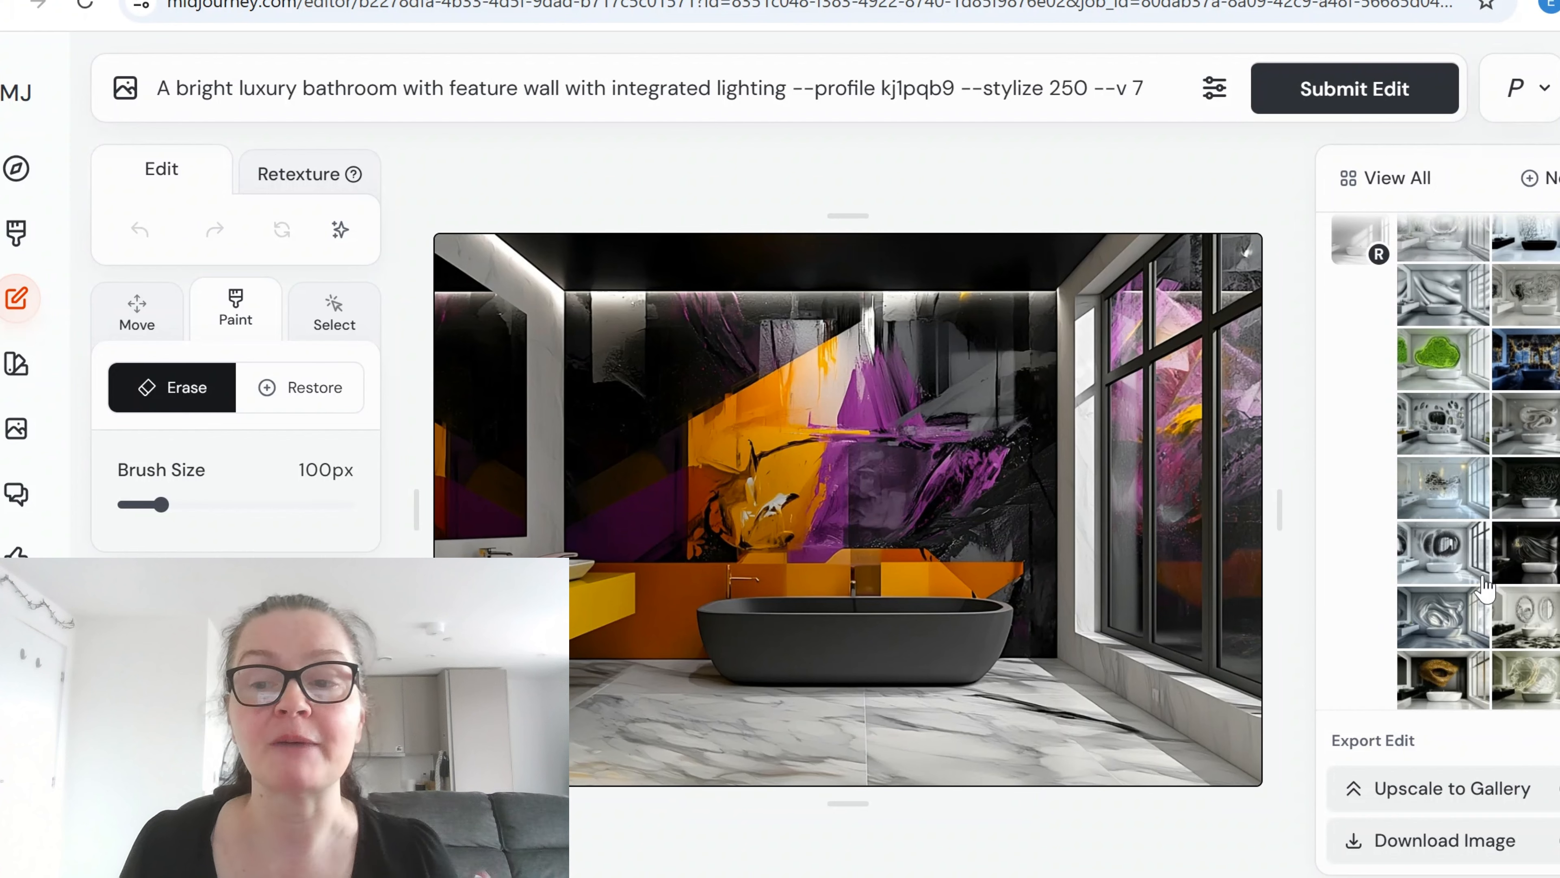
scroll(1445, 590, down, 6)
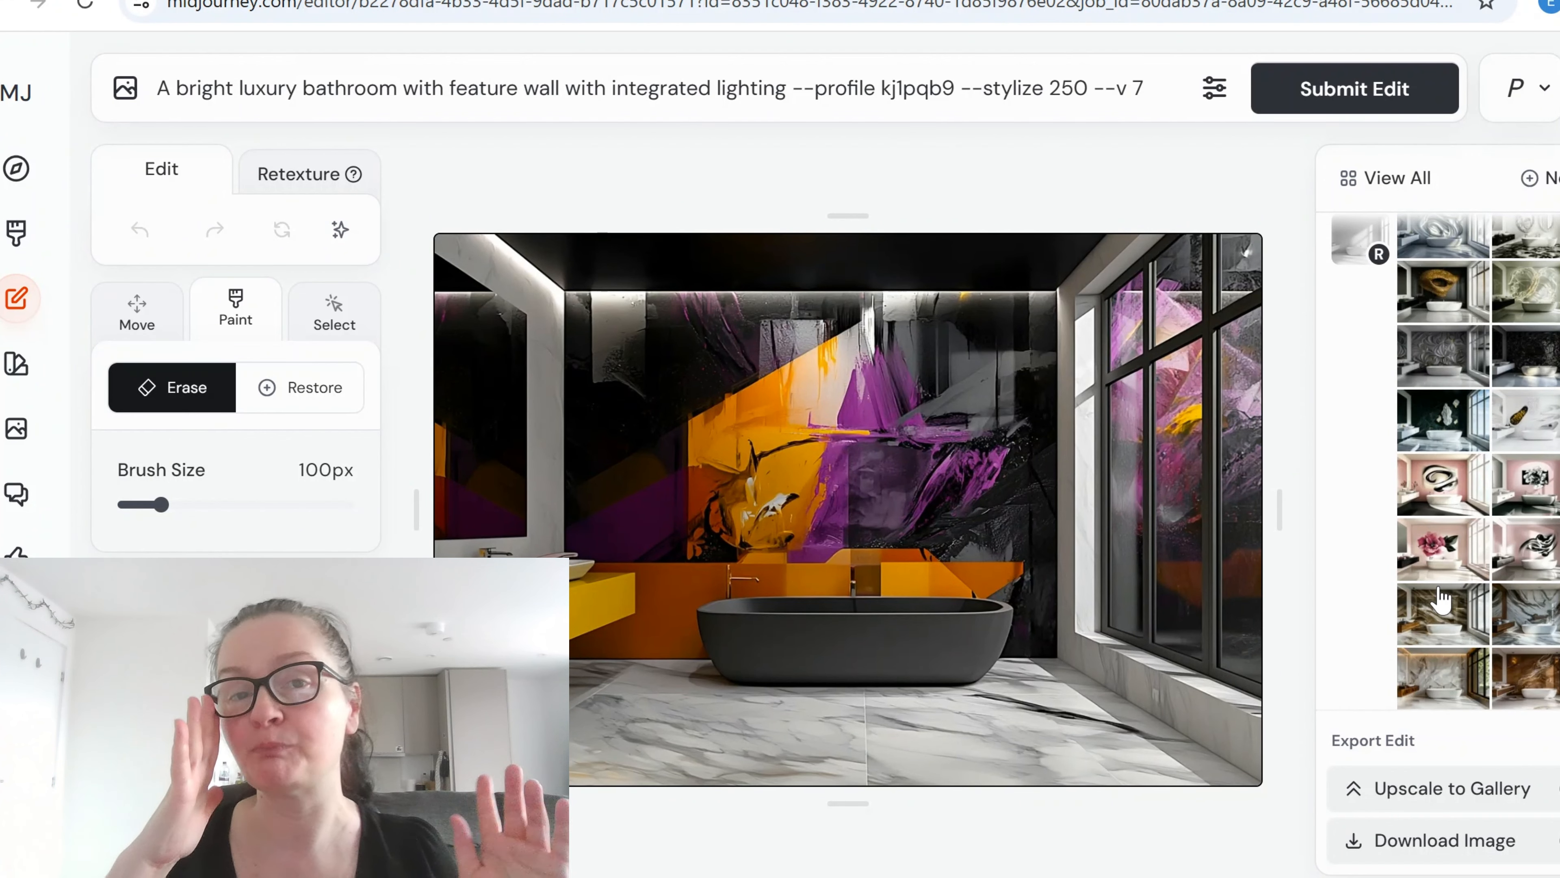